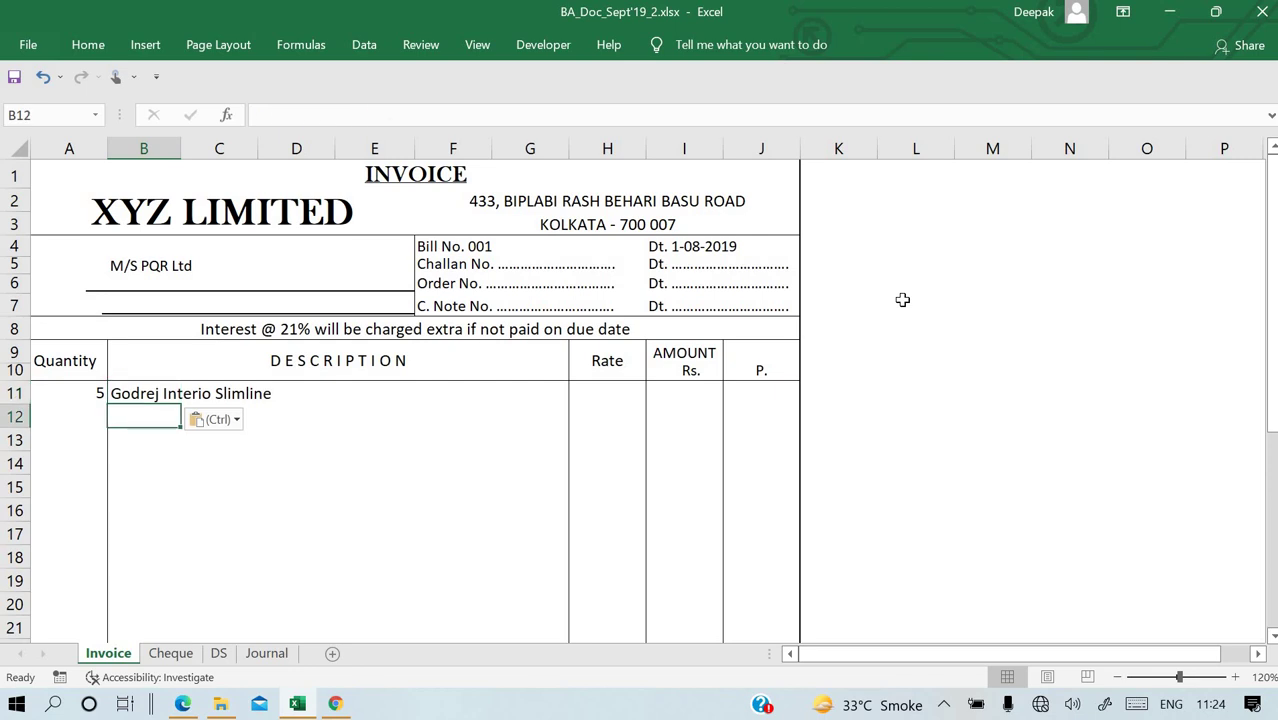
Enter the rate 10845 in H11 for the Godrej Interio Slimline item.
key(Up)
key(Right)
key(Right)
key(Right)
key(Right)
key(Right)
key(Right)
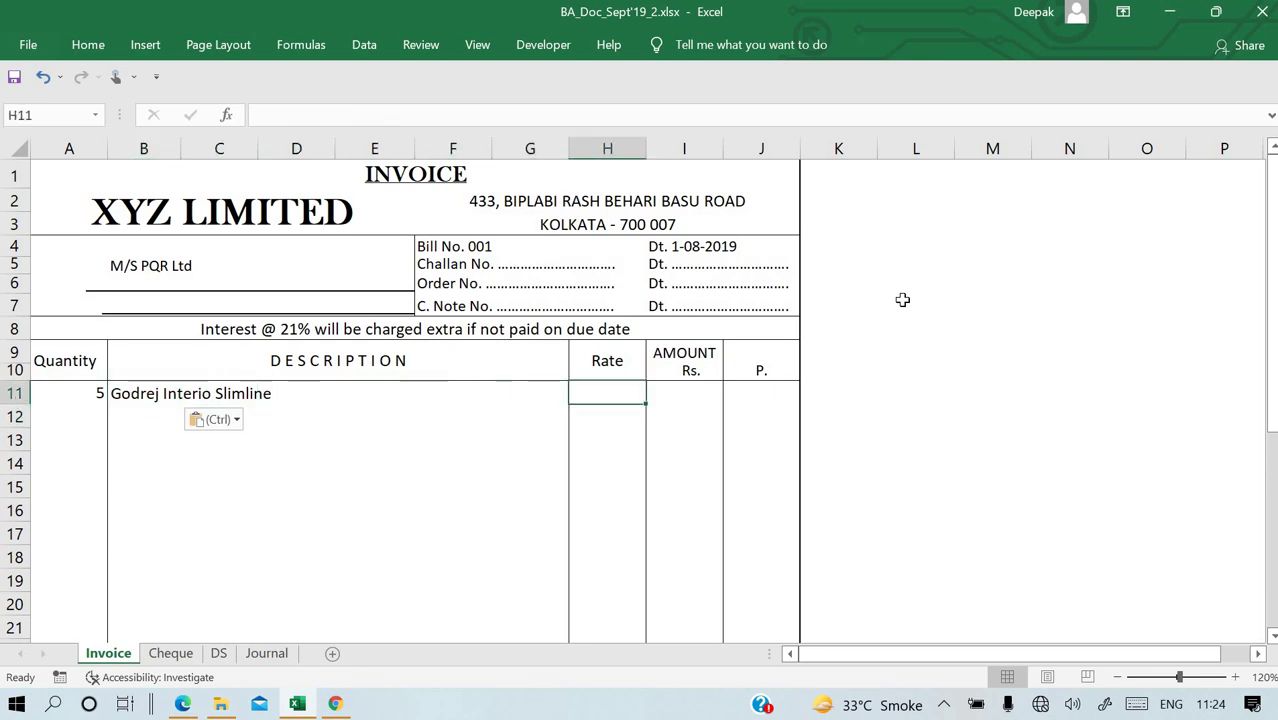
key(alt+Tab)
key(alt+Tab)
text(1085)
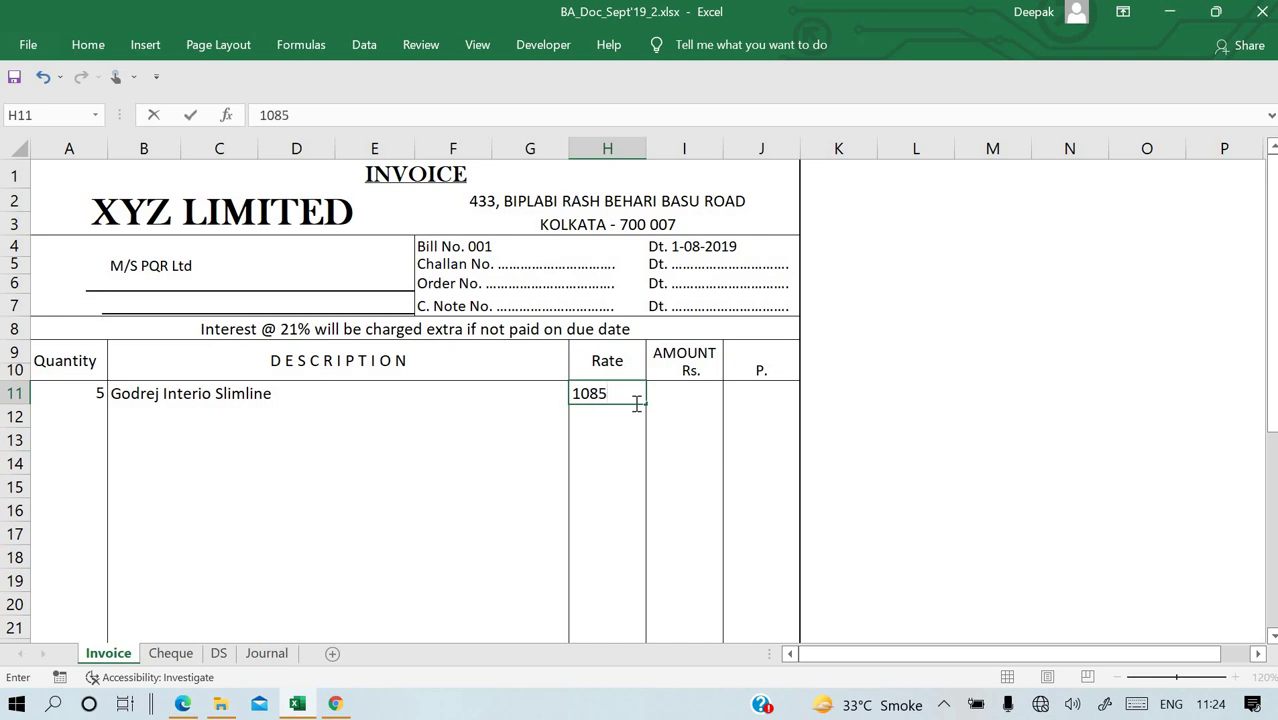
key(BackSpace)
text(55)
key(Return)
Set the I11 amount to =A11*H11, giving 54225.
key(Up)
key(Right)
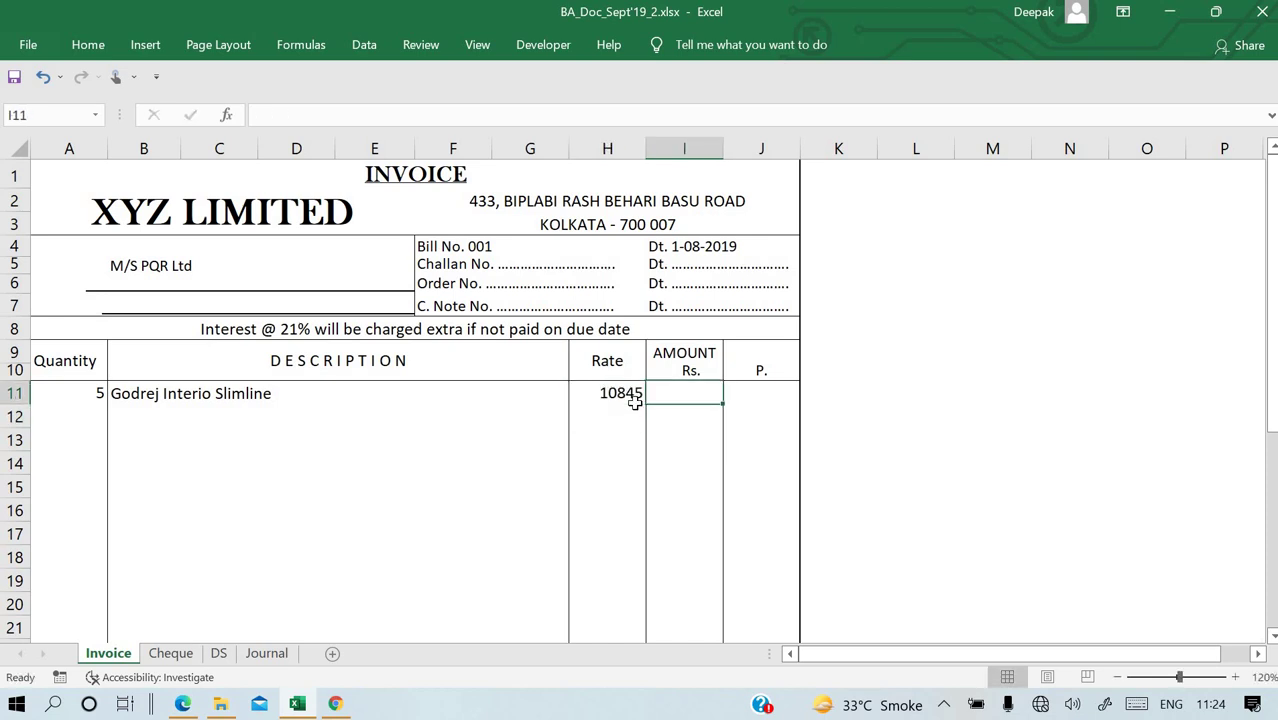
text(=)
key(Left)
key(Left)
key(Left)
key(Left)
key(Left)
key(Left)
key(Left)
key(Left)
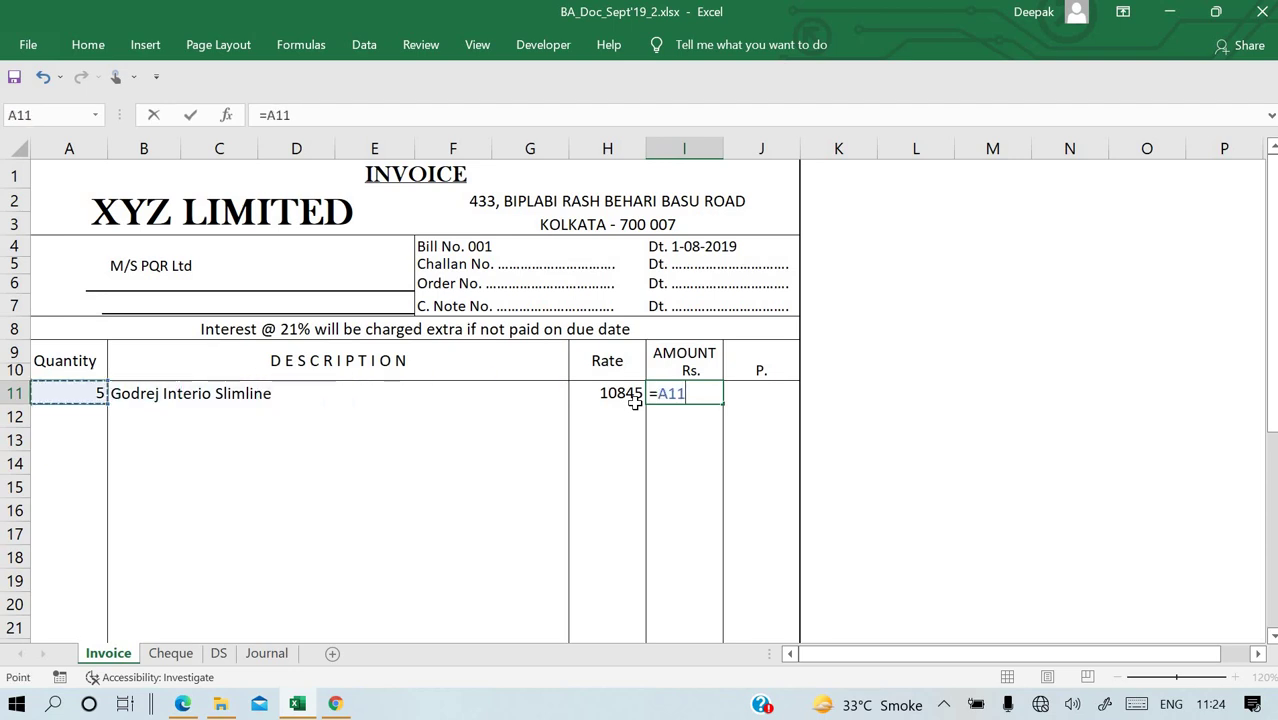
text(*)
click(639, 408)
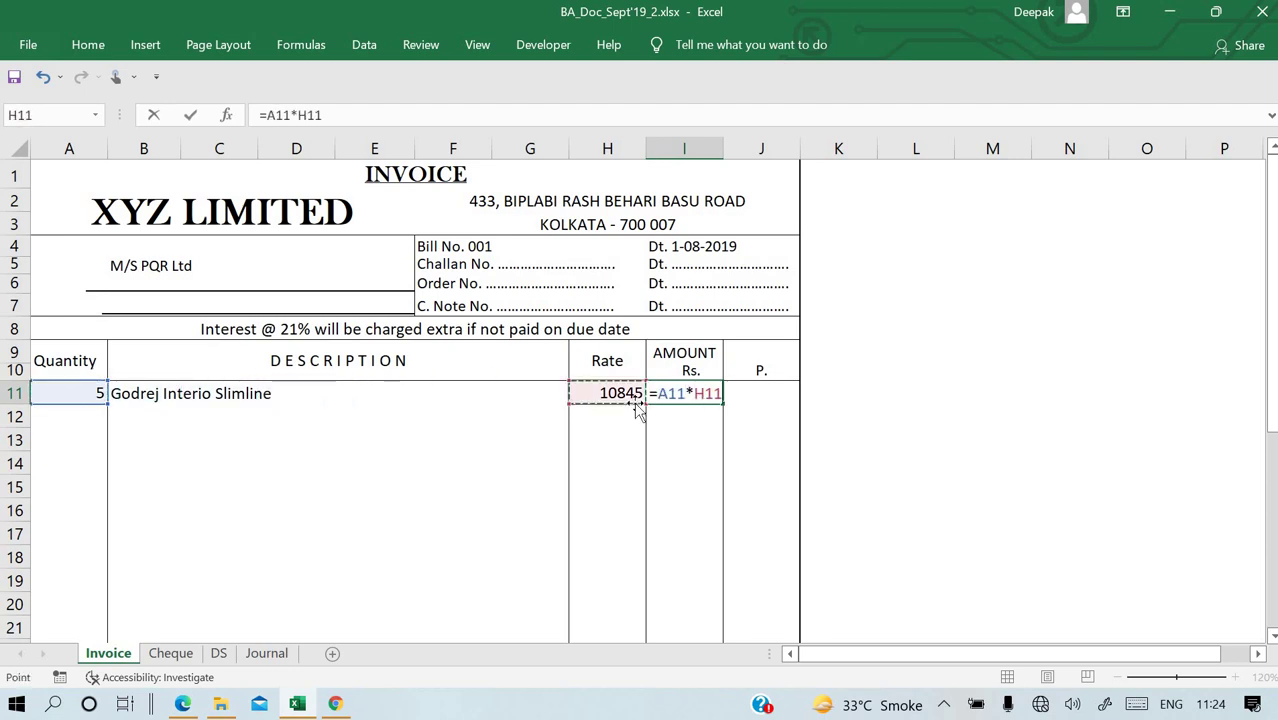
key(Return)
key(Down)
key(Down)
key(Down)
key(Down)
key(Down)
key(Down)
key(Down)
key(Down)
key(Down)
key(Down)
key(Down)
key(Down)
key(Down)
key(Down)
key(Down)
key(Down)
key(alt+Tab)
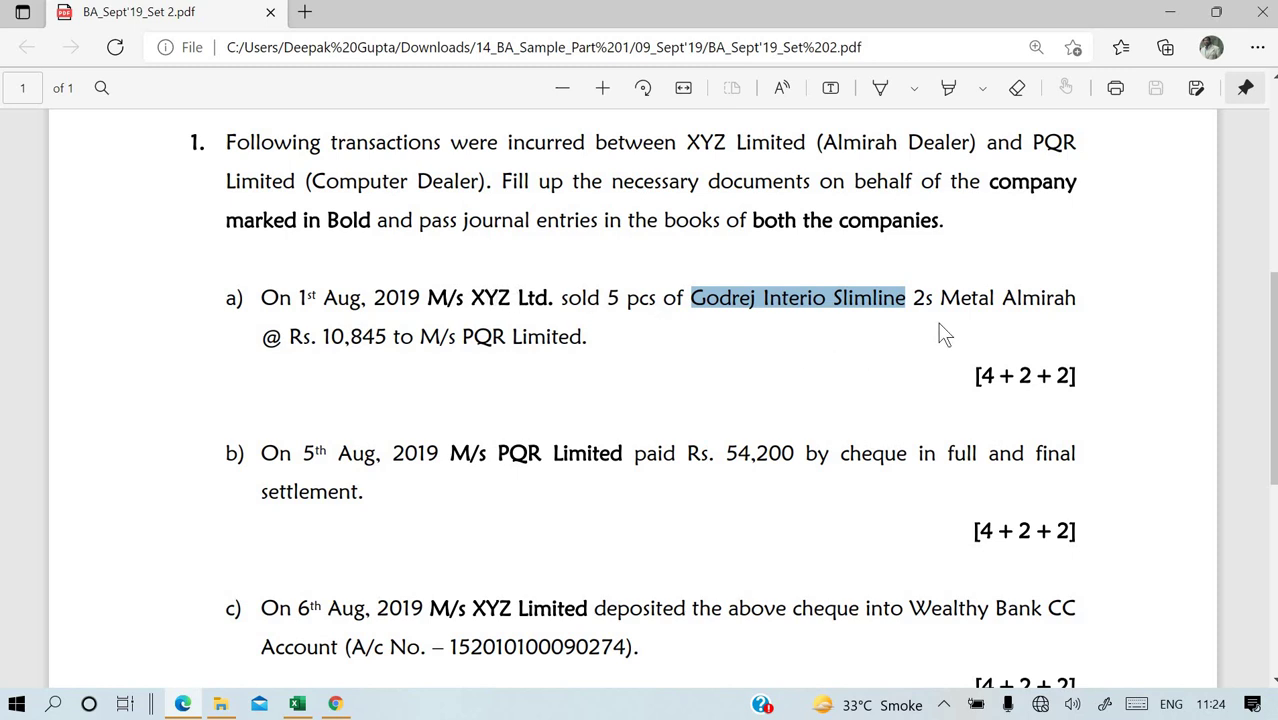
Put the B11 description 'Godrej Interio Slimline' into editing at its end.
key(alt+Tab)
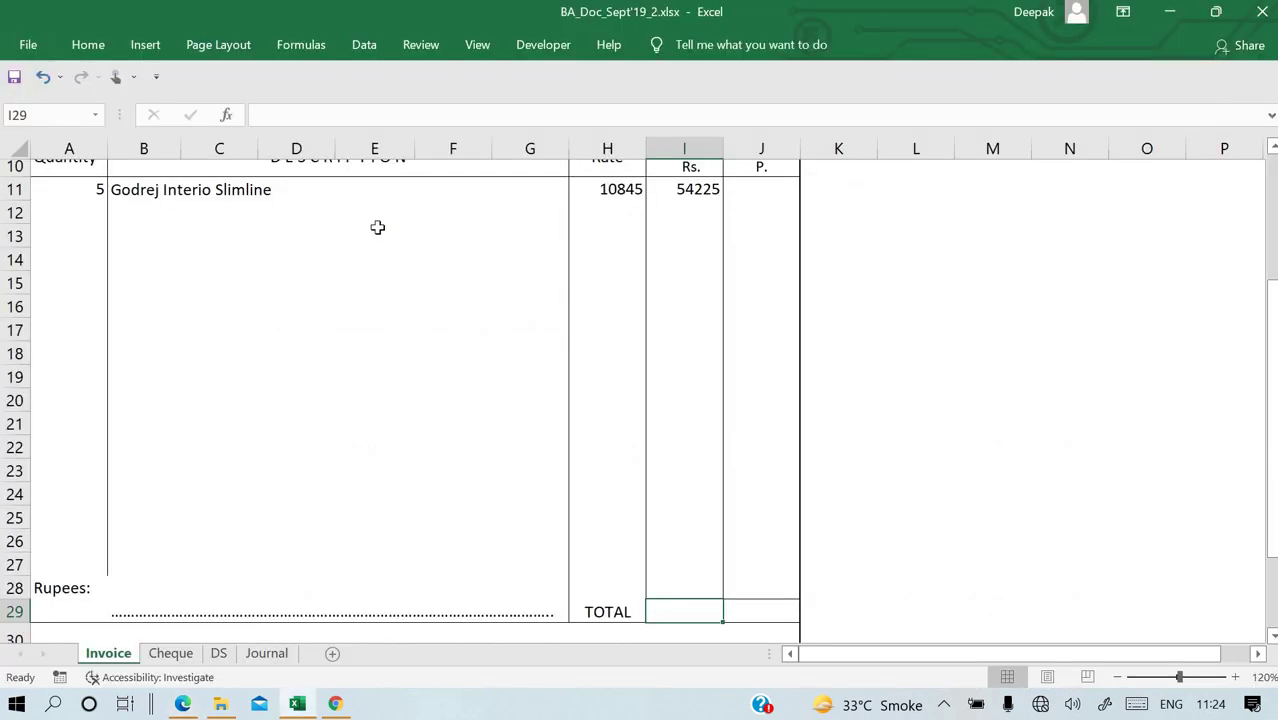
click(203, 195)
click(152, 191)
click(459, 116)
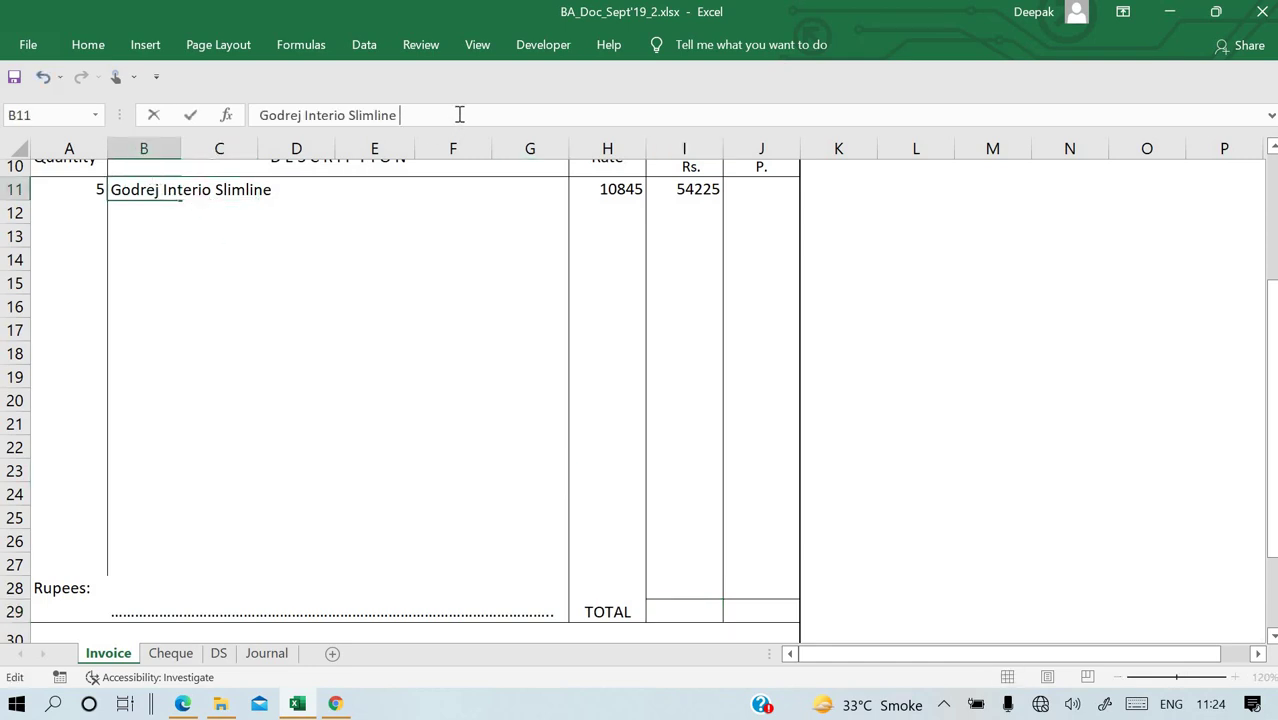
Select '2s Metal Almirah' from transaction a) in the question PDF.
key(alt+Tab)
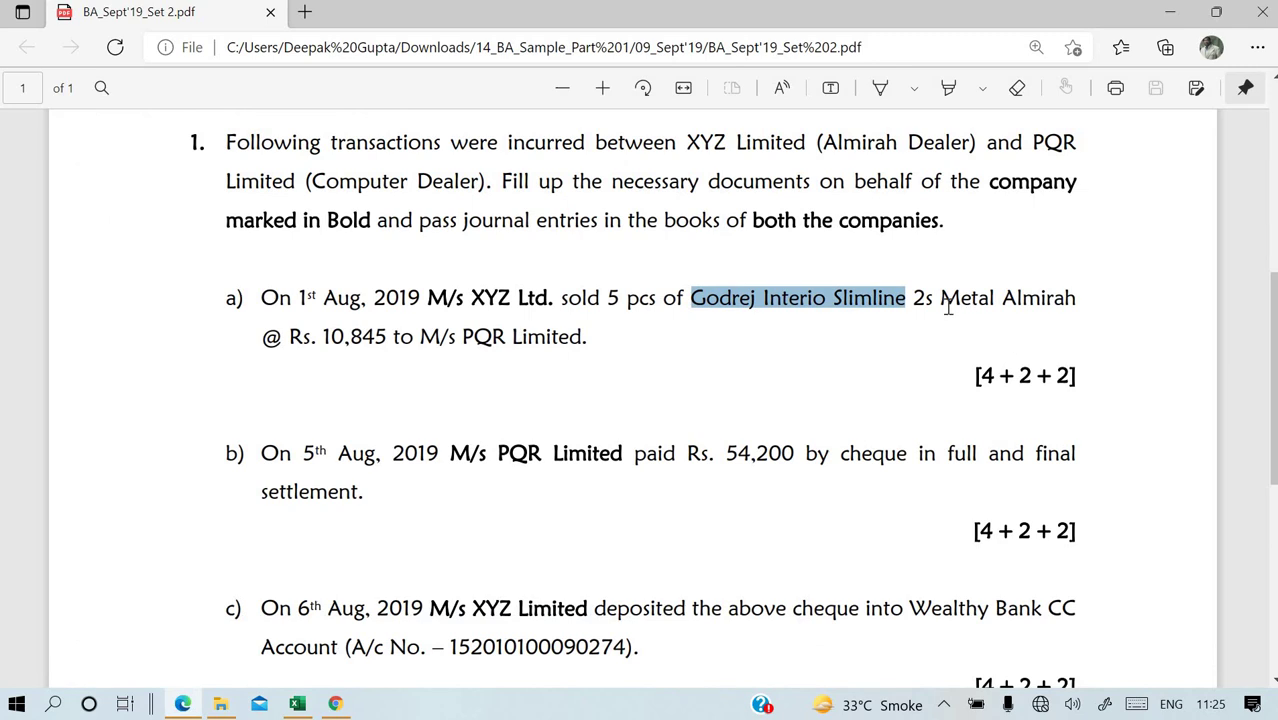
drag(940, 297, 1088, 297)
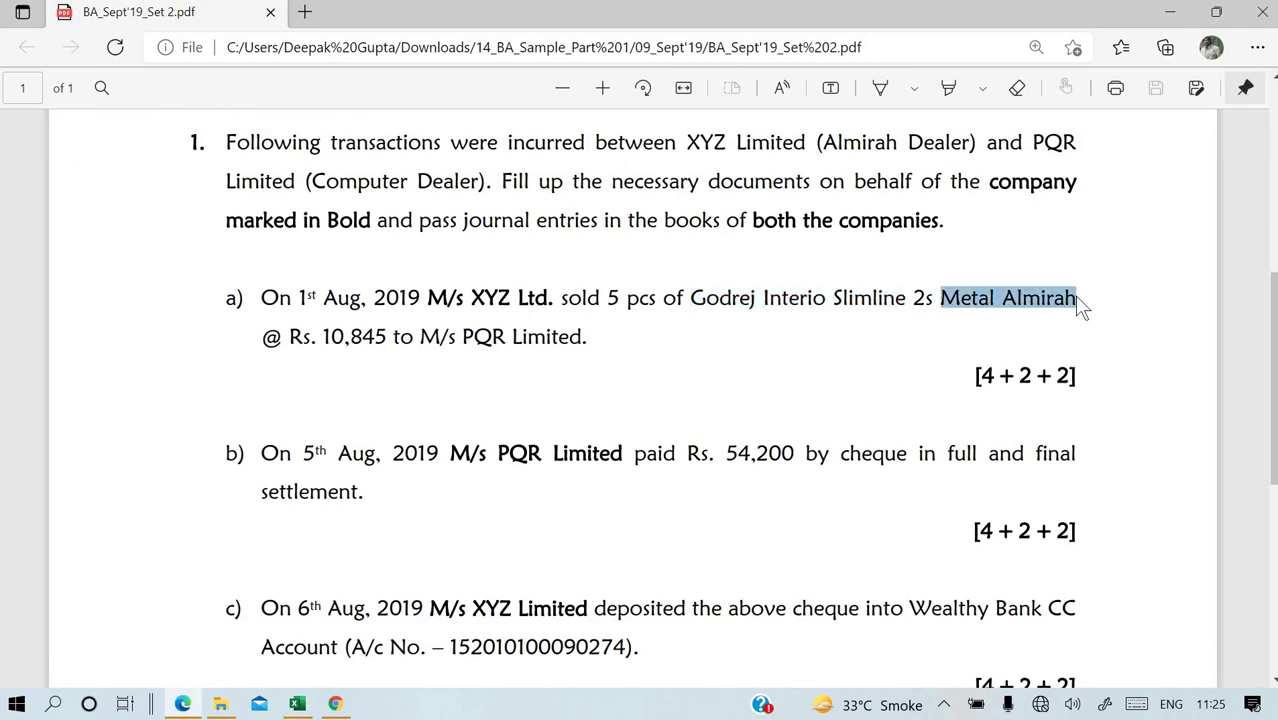
click(927, 303)
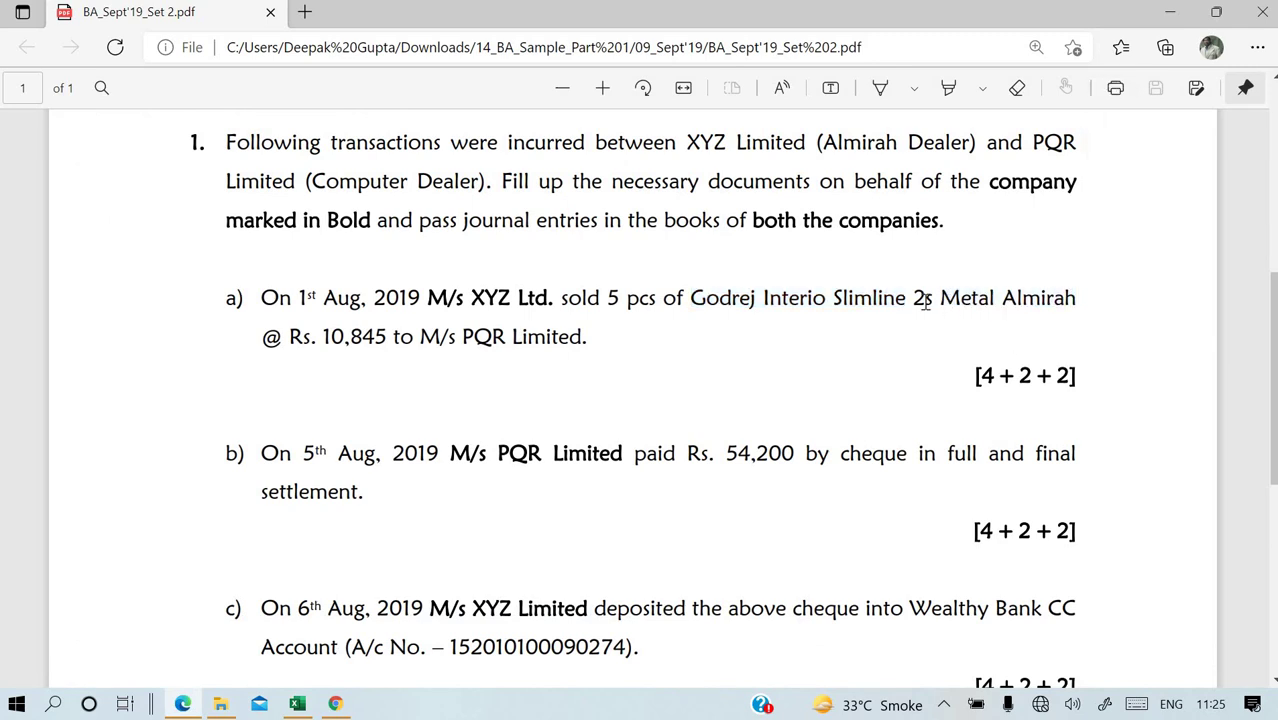
drag(915, 297, 1078, 297)
key(ctrl+c)
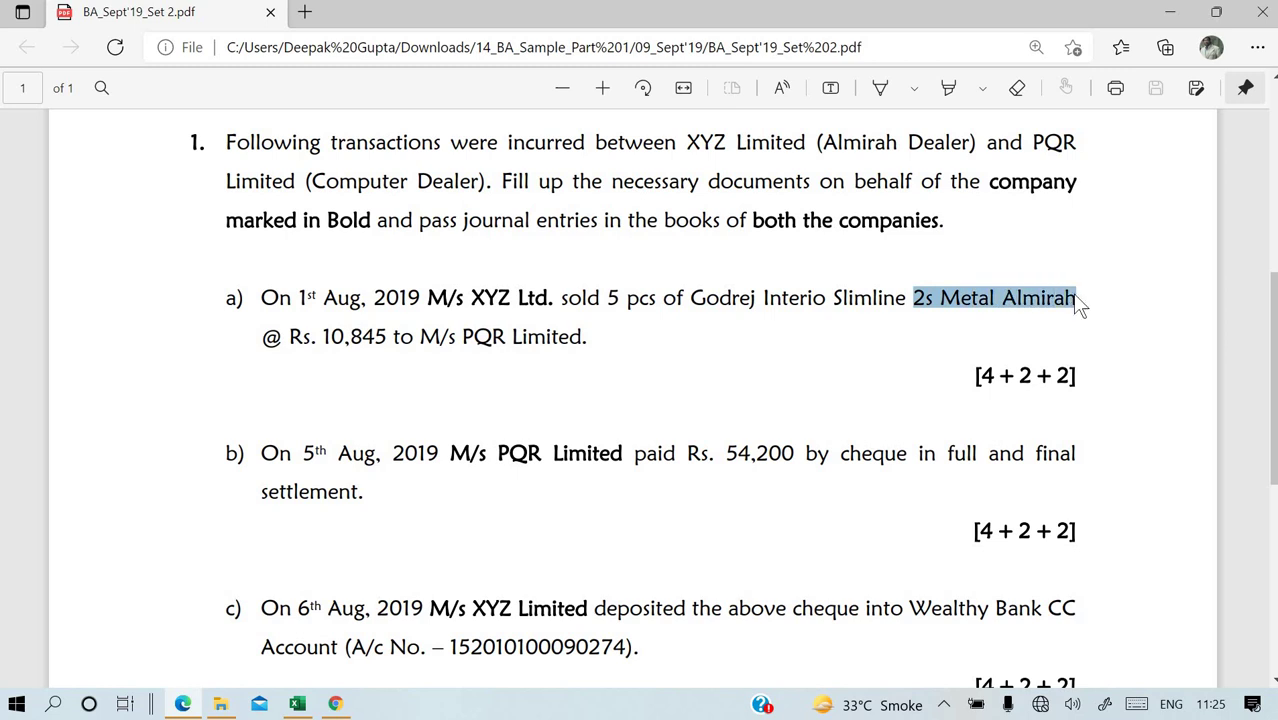
key(alt+Tab)
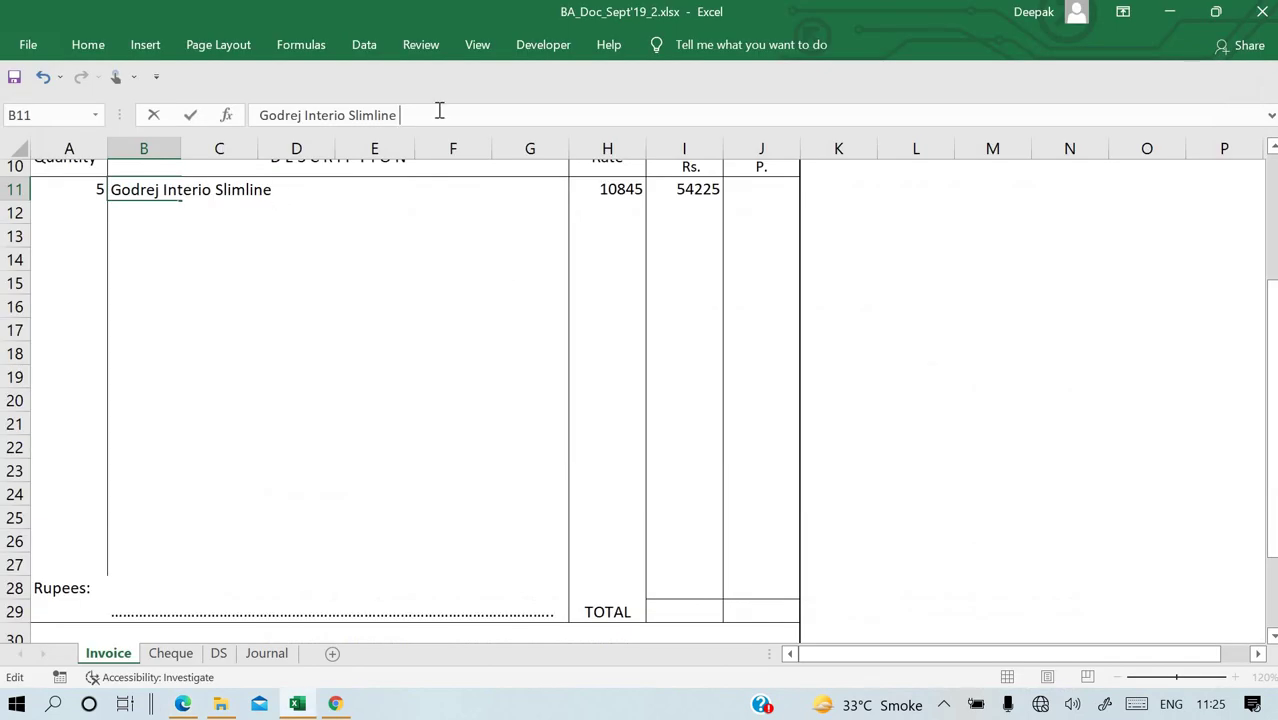
Append '2s Metal Almirah' to the B11 description.
key(ctrl+v)
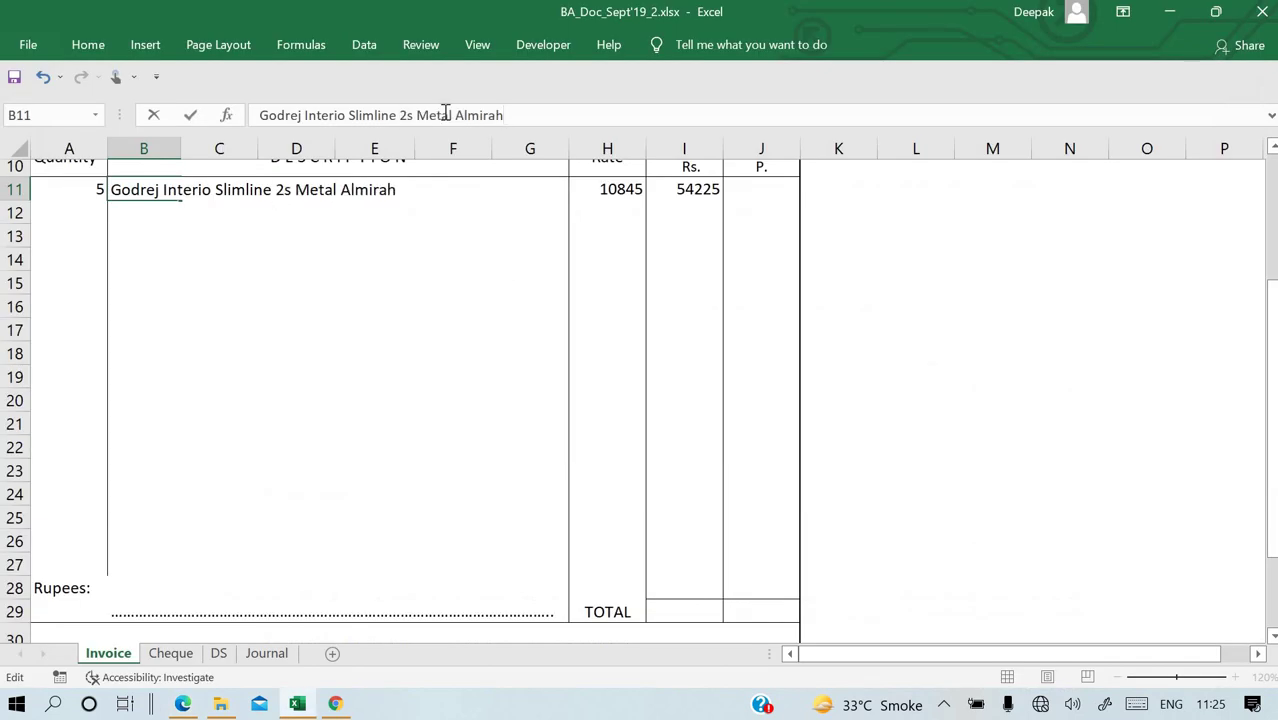
key(Return)
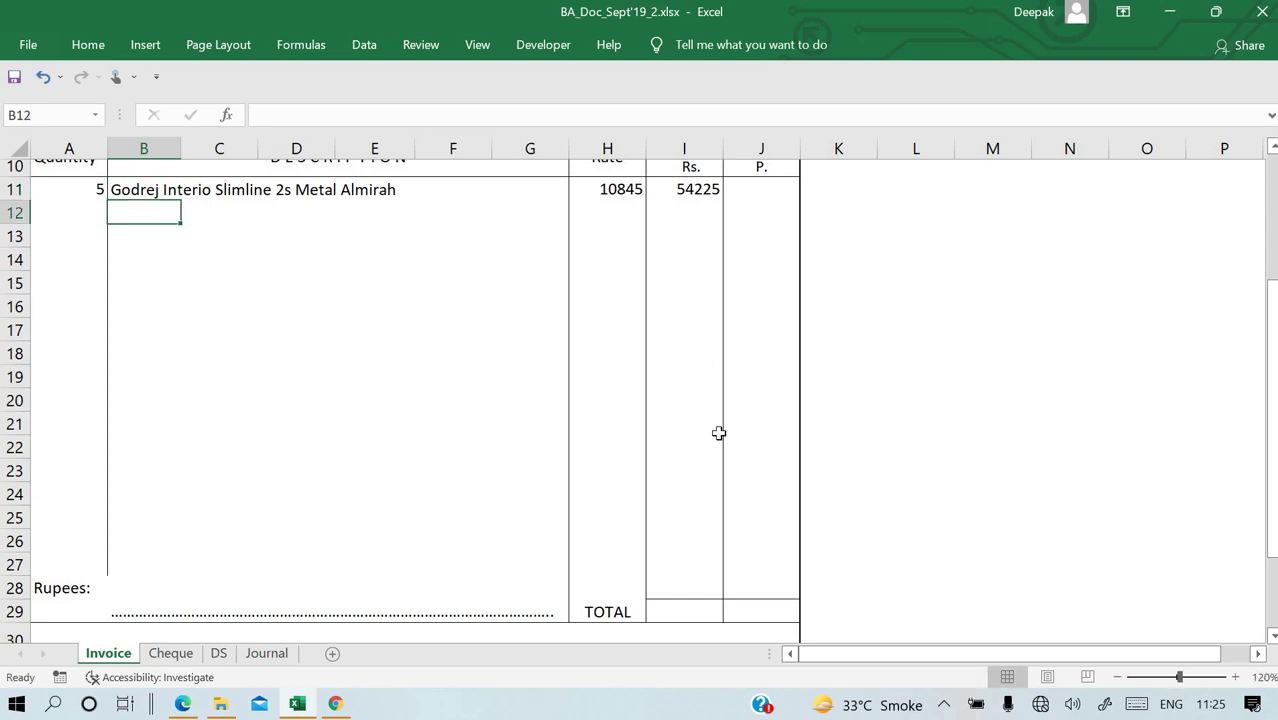
click(601, 191)
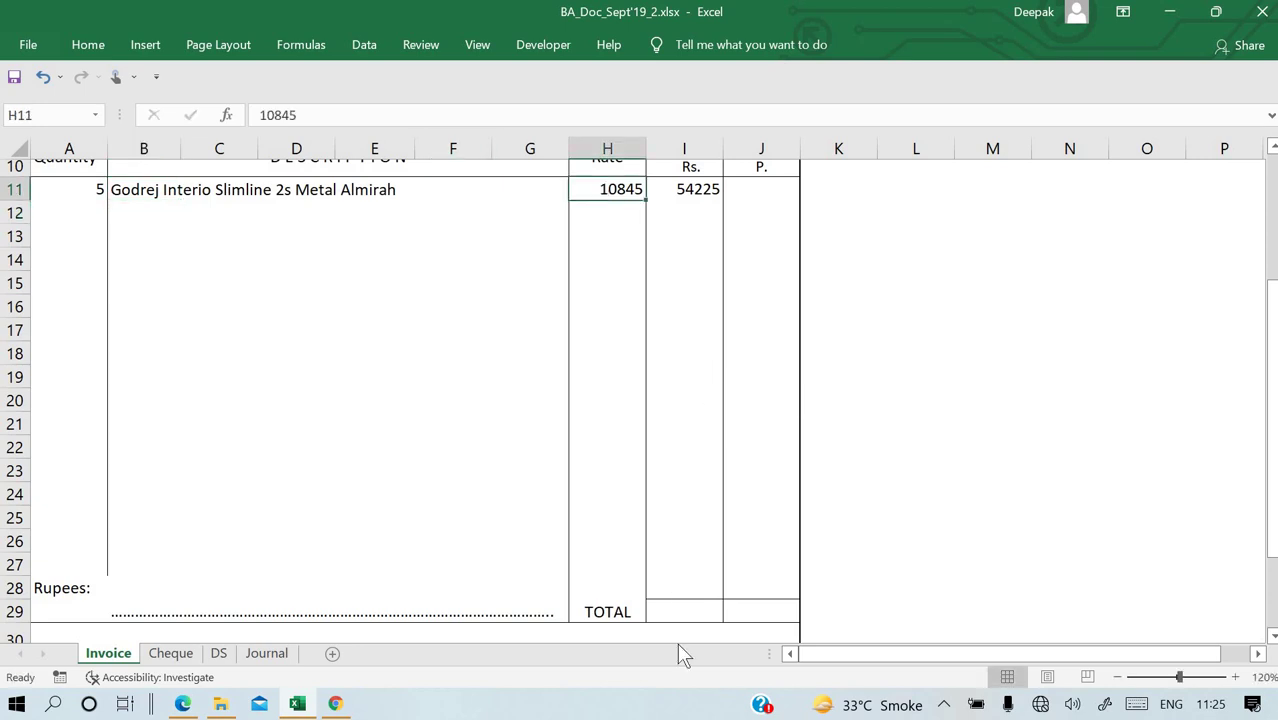
Total the Amount column in I29 with =SUM(I11:I18), giving 54,225.
click(679, 606)
text(=sum()
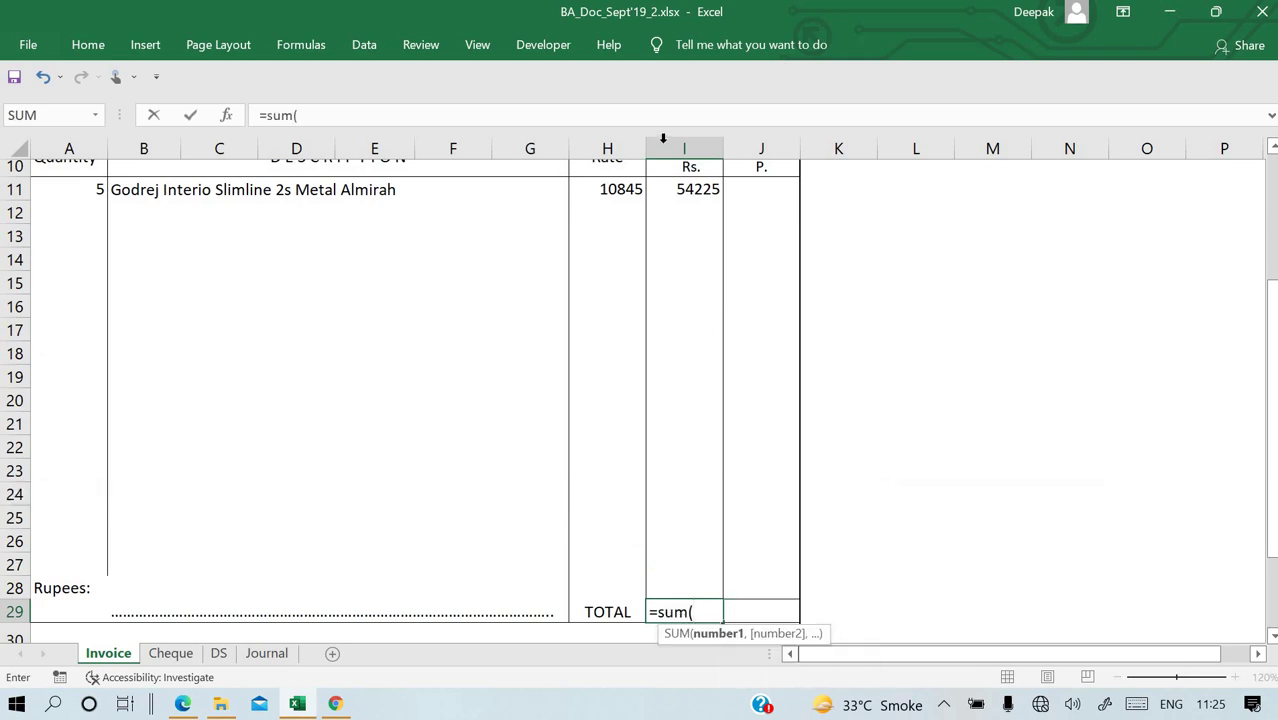
drag(684, 195, 696, 363)
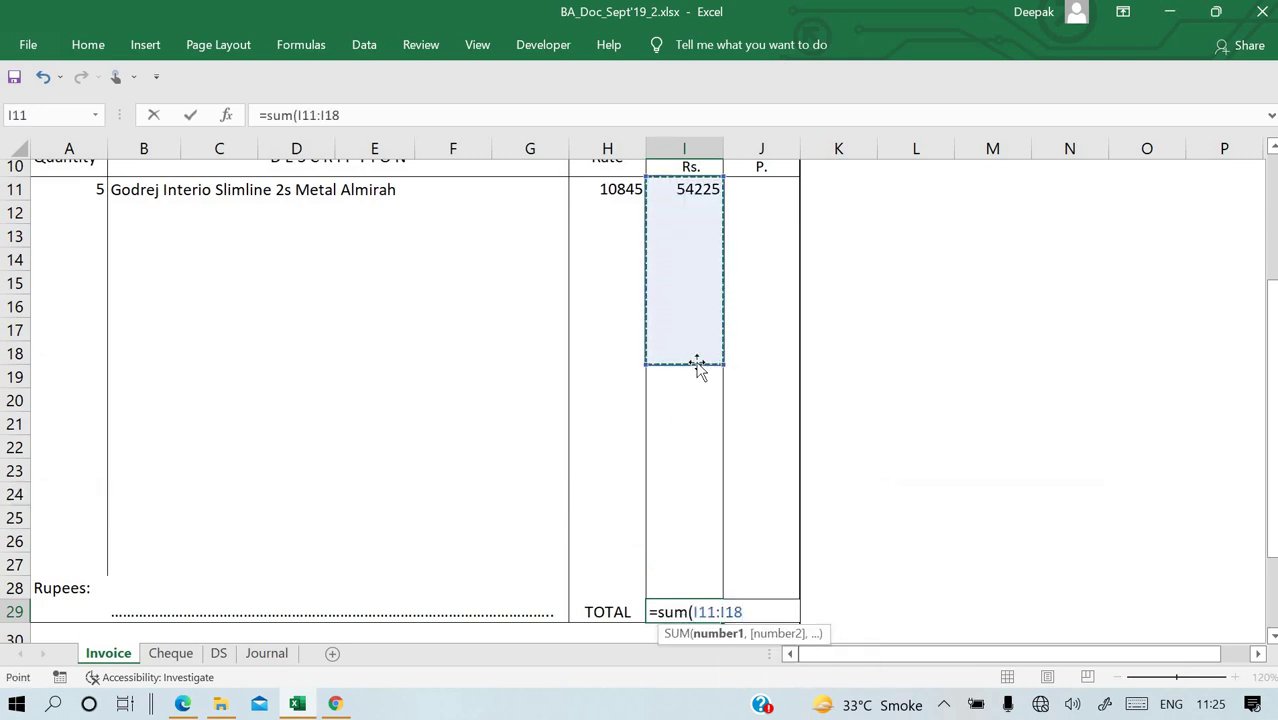
text())
key(Return)
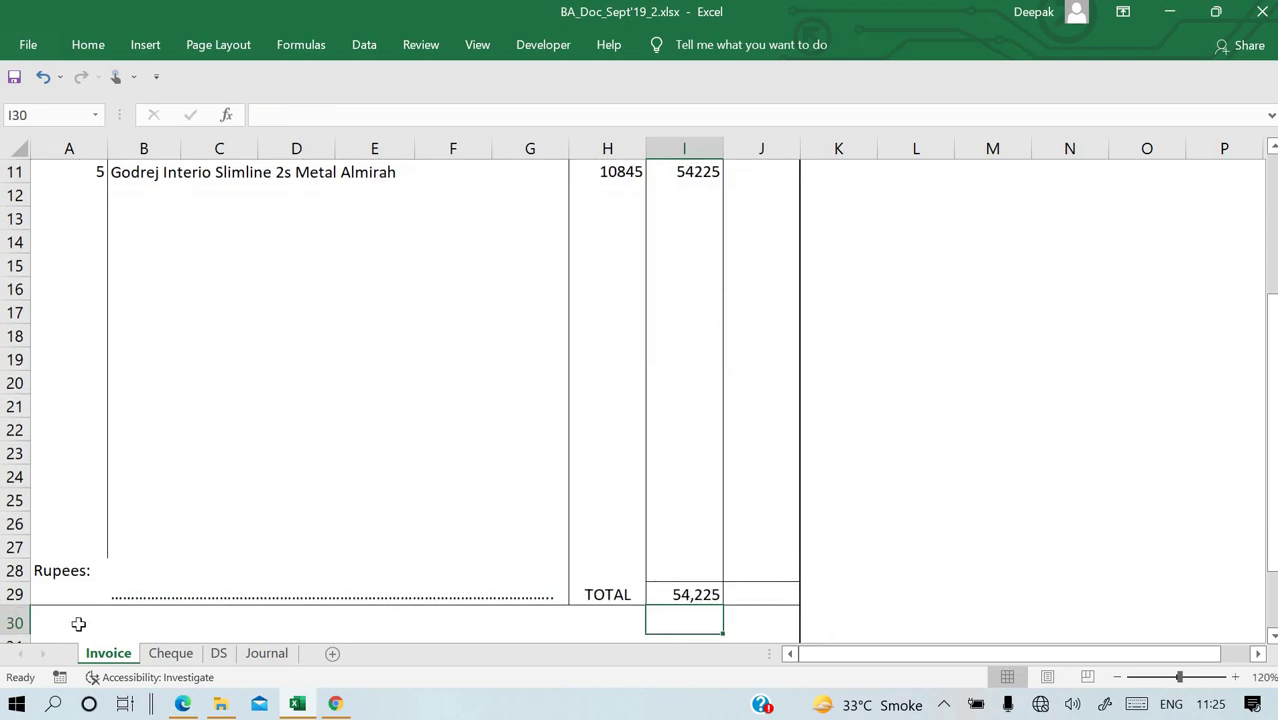
click(139, 569)
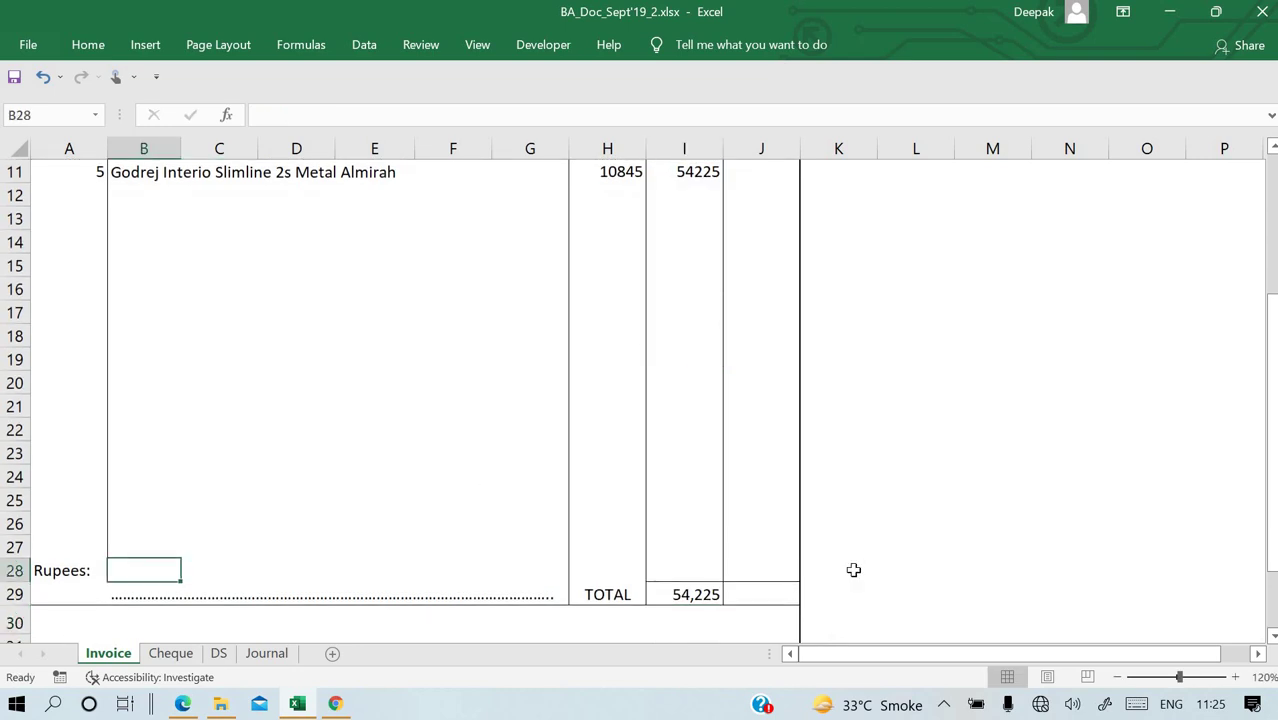
Write 'Fifty four thousand two hundred twenty five only' on the Rupees line.
text(Fifty four tho)
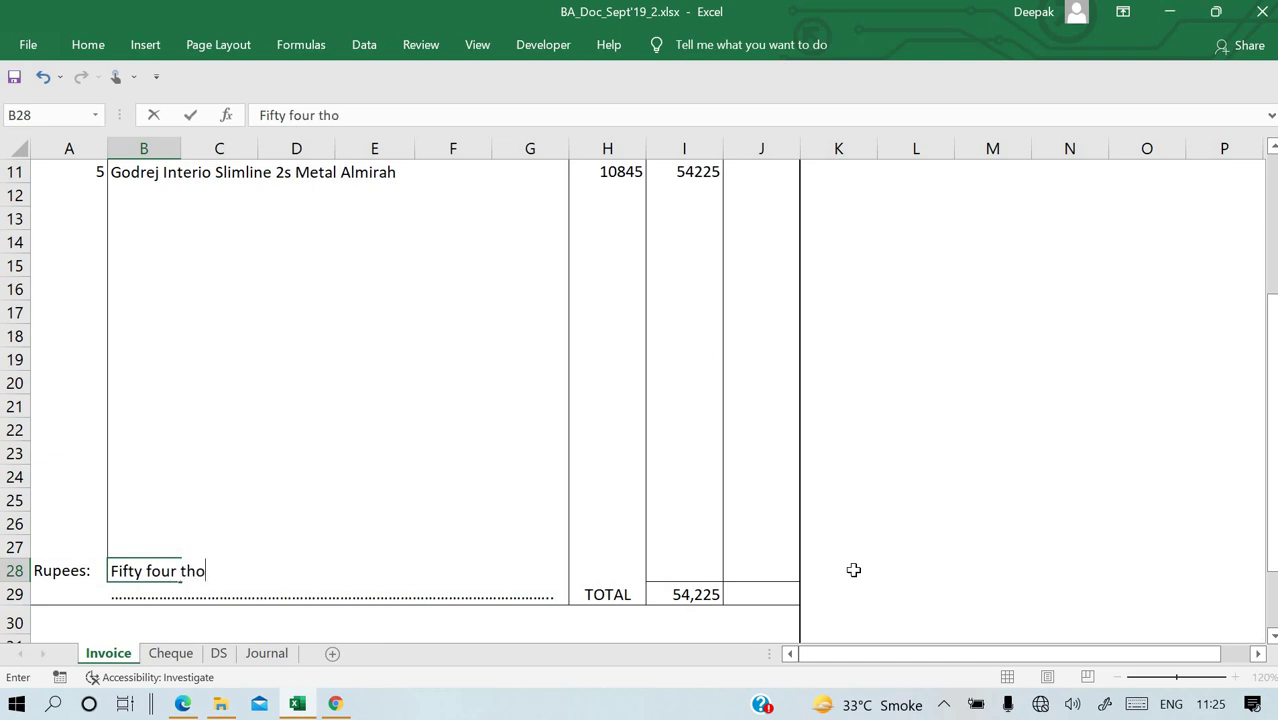
text(usand )
text(twi)
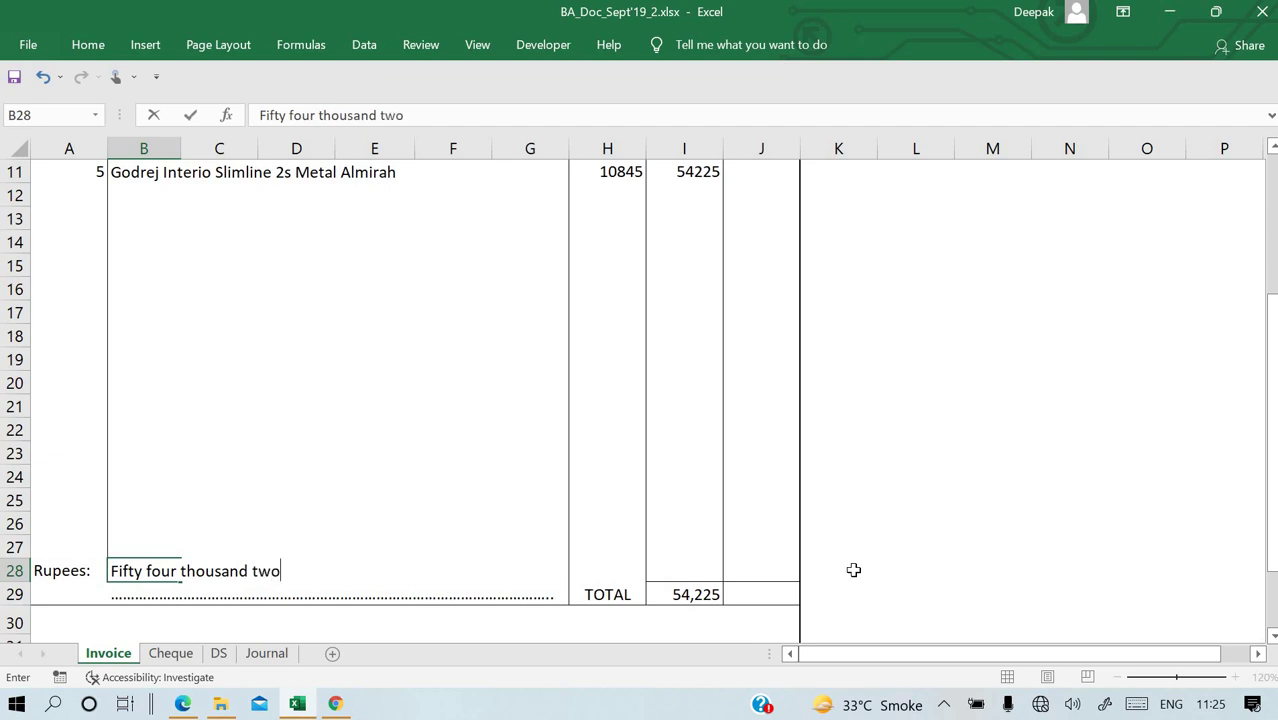
text( hundred)
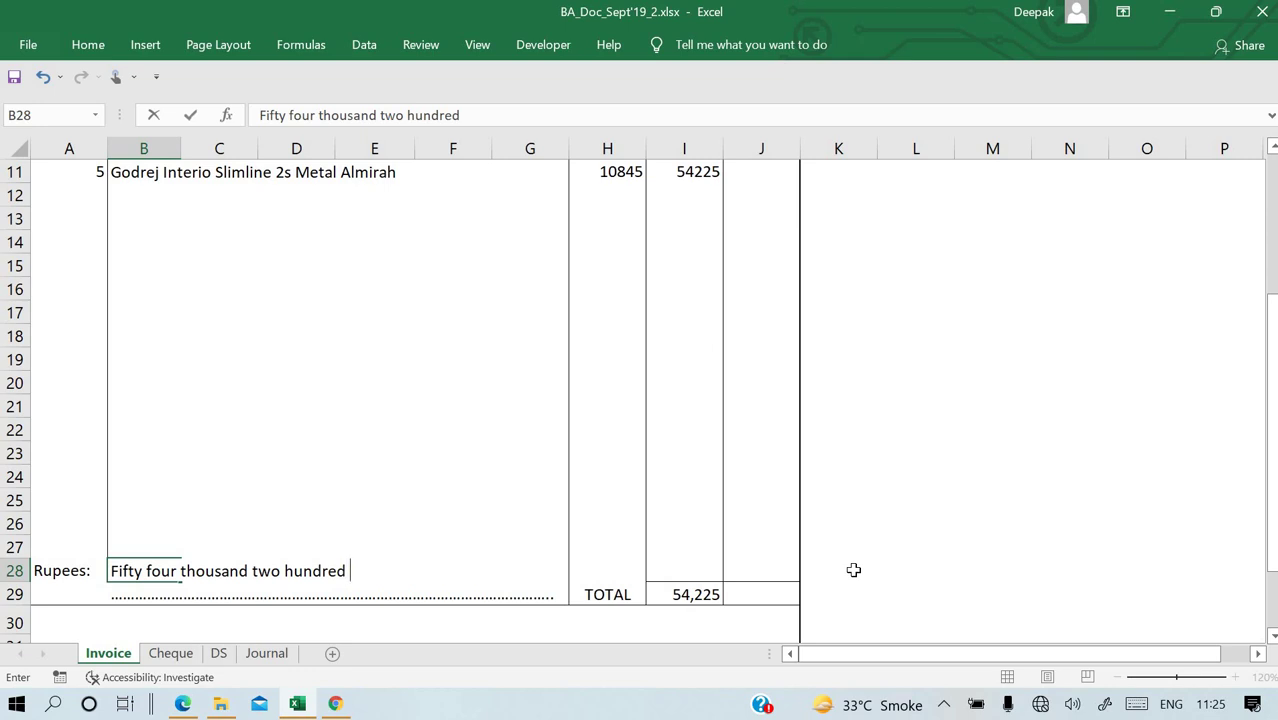
text( twenty)
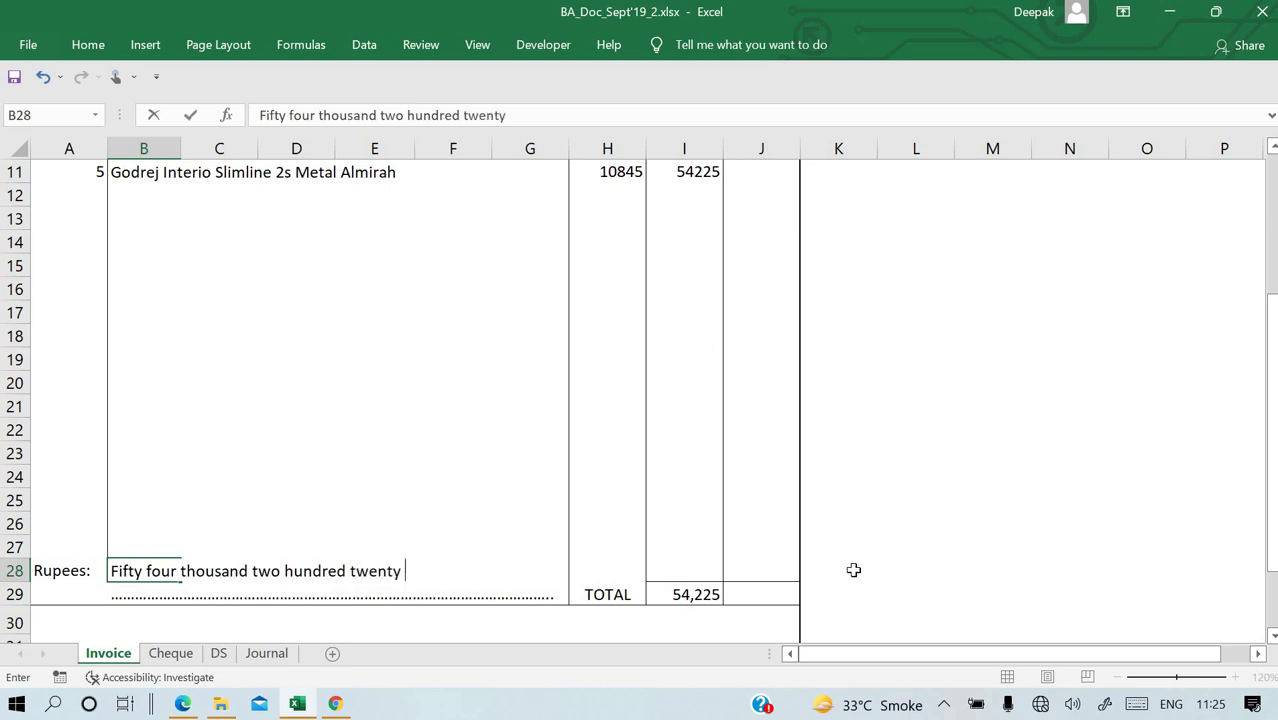
text( five only)
key(Return)
key(Up)
key(Right)
key(Right)
Enter the signatory's name in H31 above E & O.E.
key(Right)
key(Down)
key(Down)
key(Down)
key(Down)
key(Down)
key(Up)
key(Up)
key(Right)
key(Right)
key(Right)
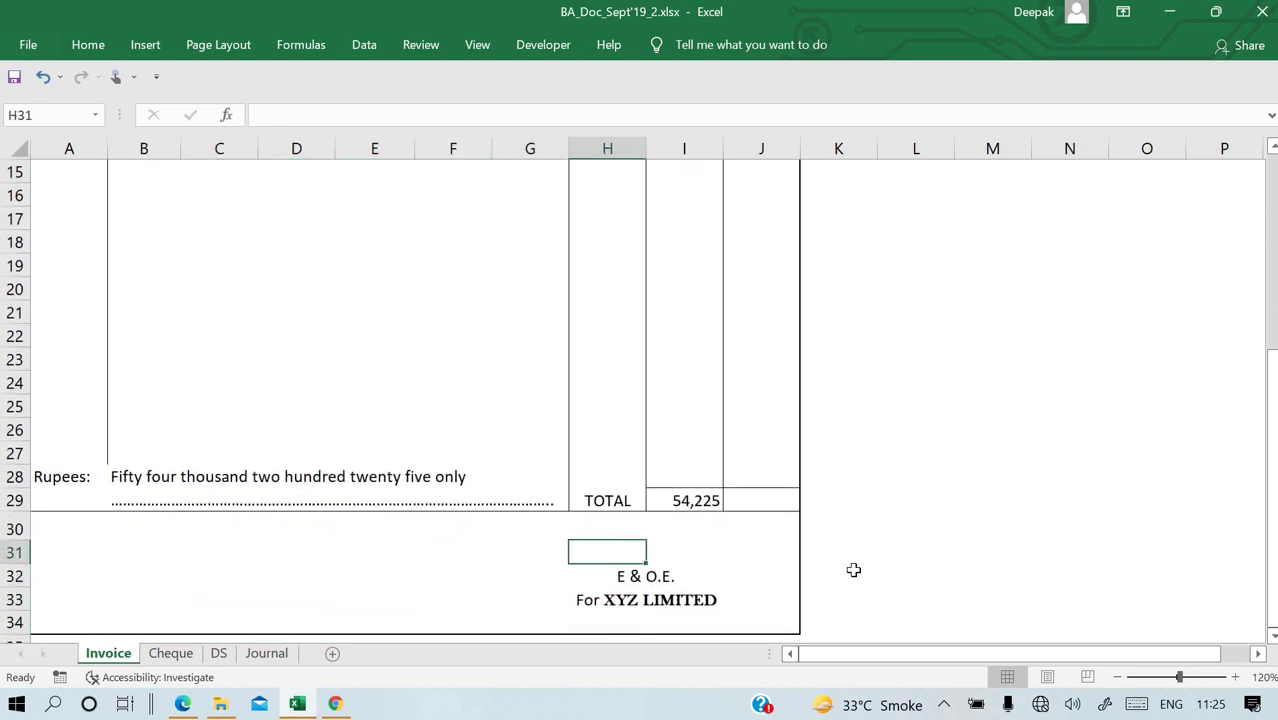
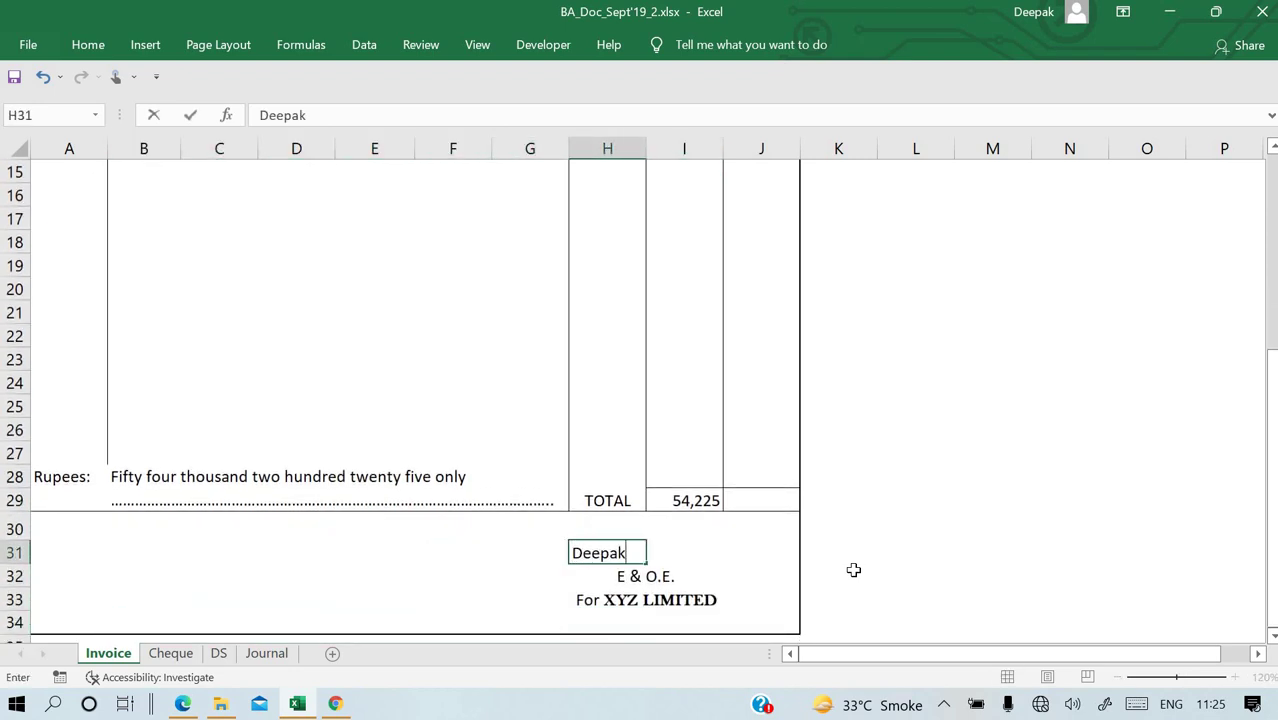
key(Return)
key(Up)
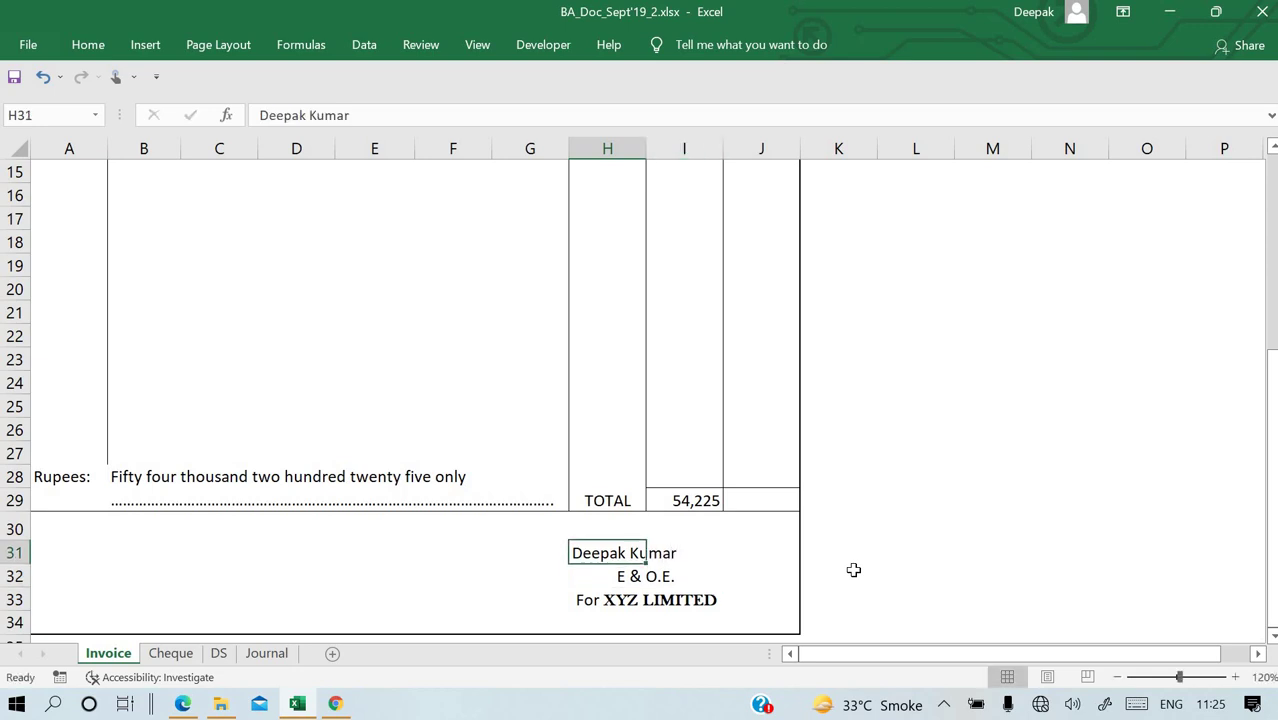
scroll(853, 570, up, 5)
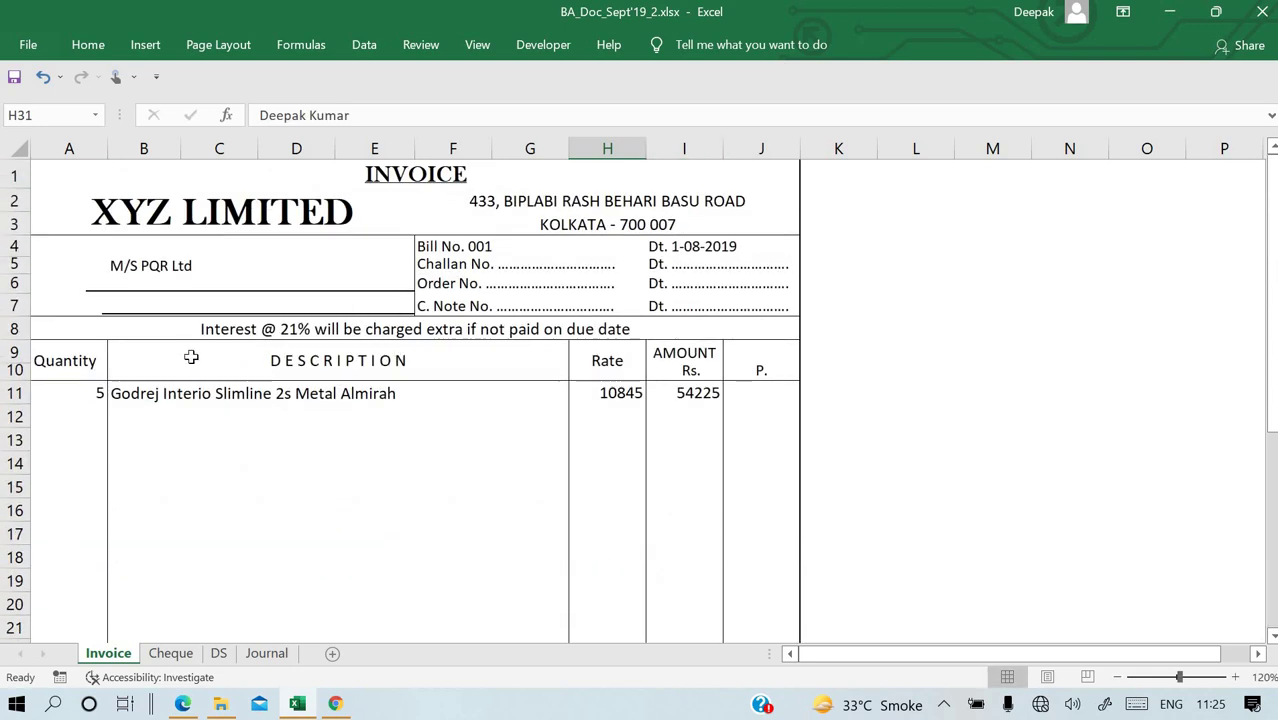
On the Journal sheet, date XYZ's first entry 01-08-2019 in A3.
click(268, 653)
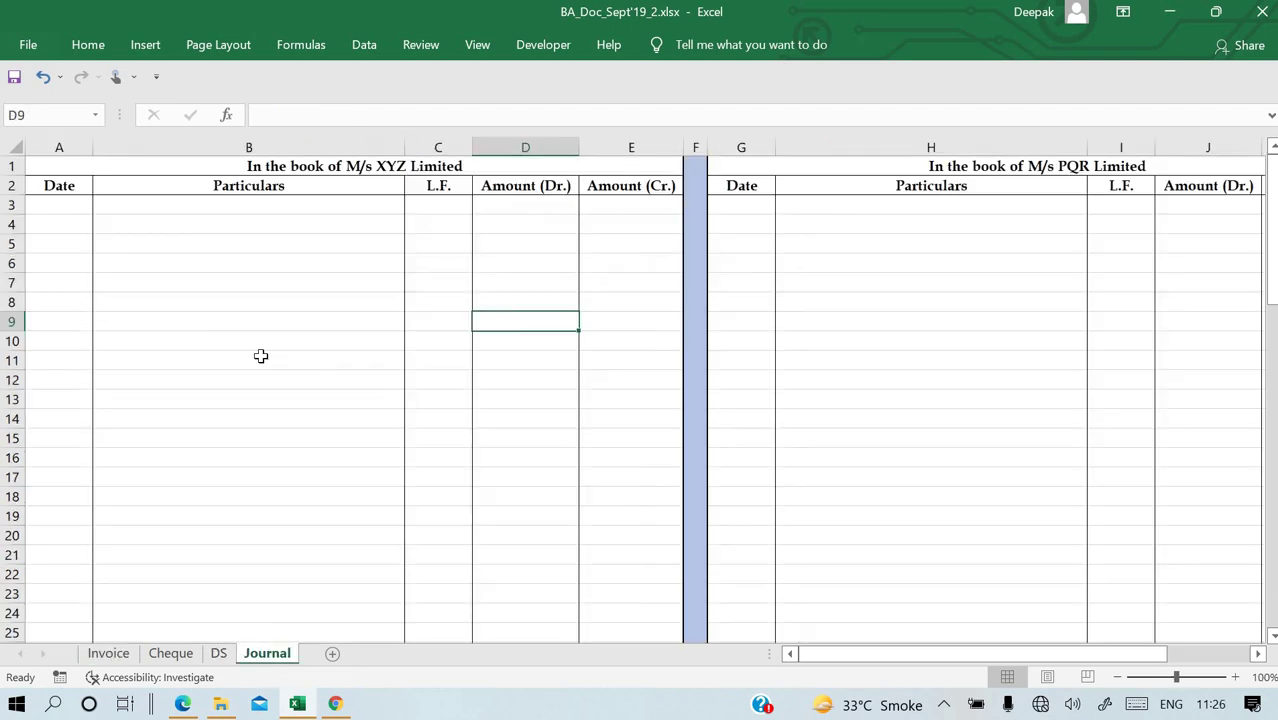
click(70, 203)
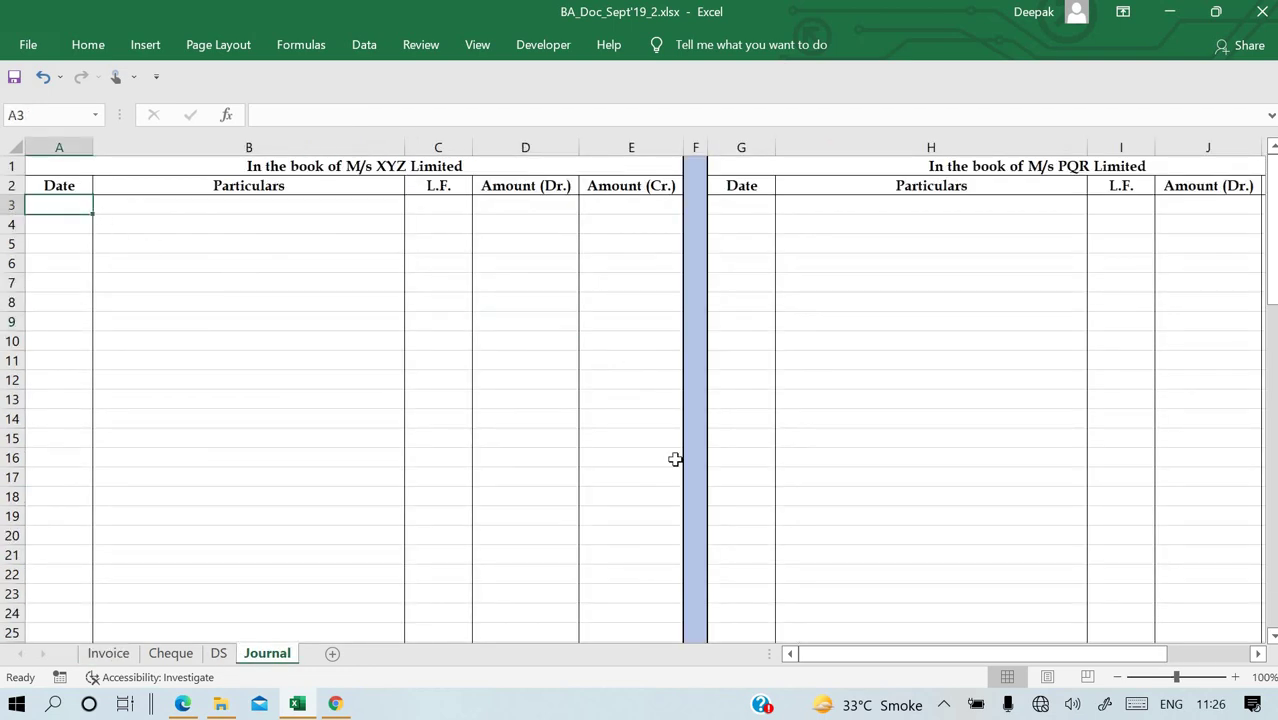
ctrl+scroll(675, 459, up, 1)
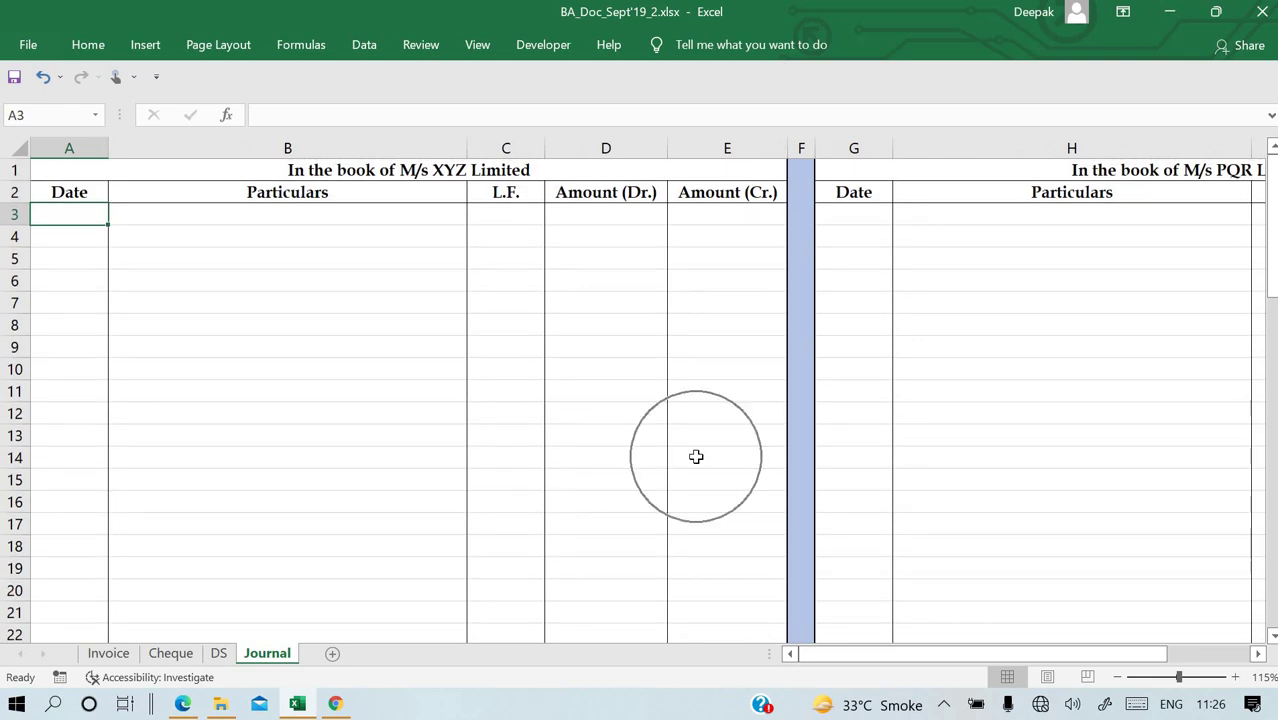
ctrl+scroll(696, 456, up, 2)
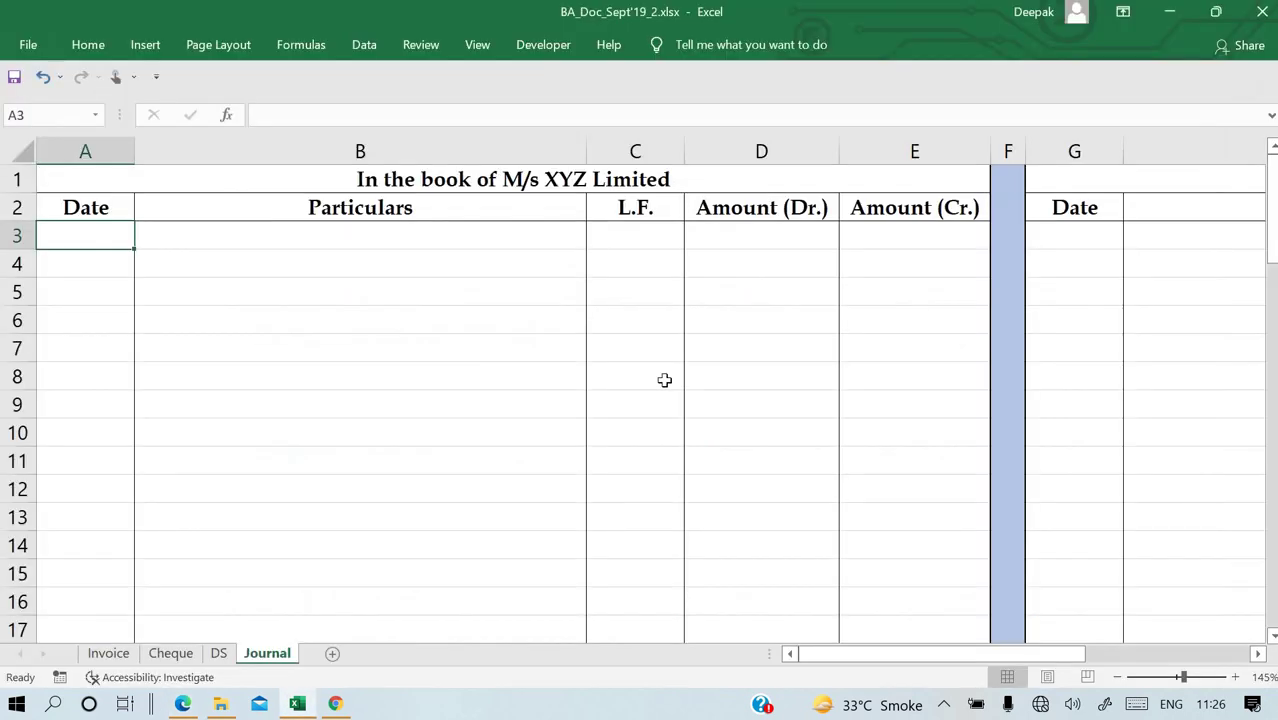
text(01-08)
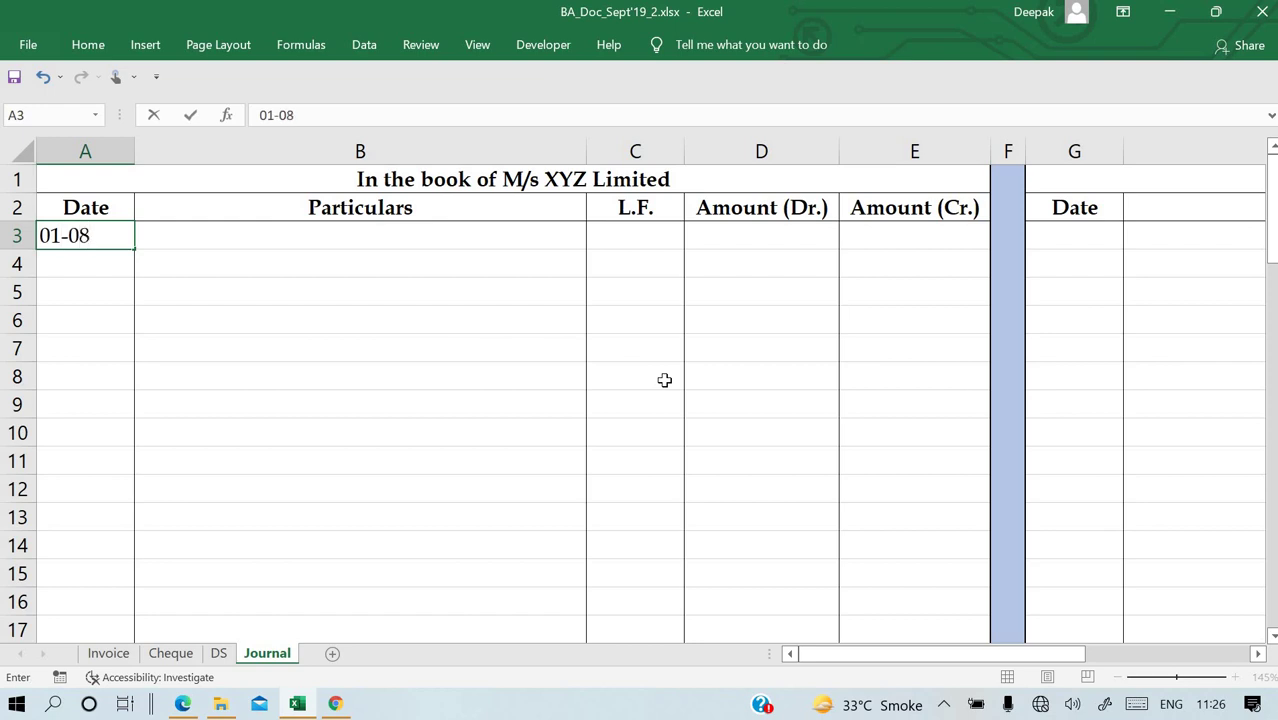
text(-2019)
key(Return)
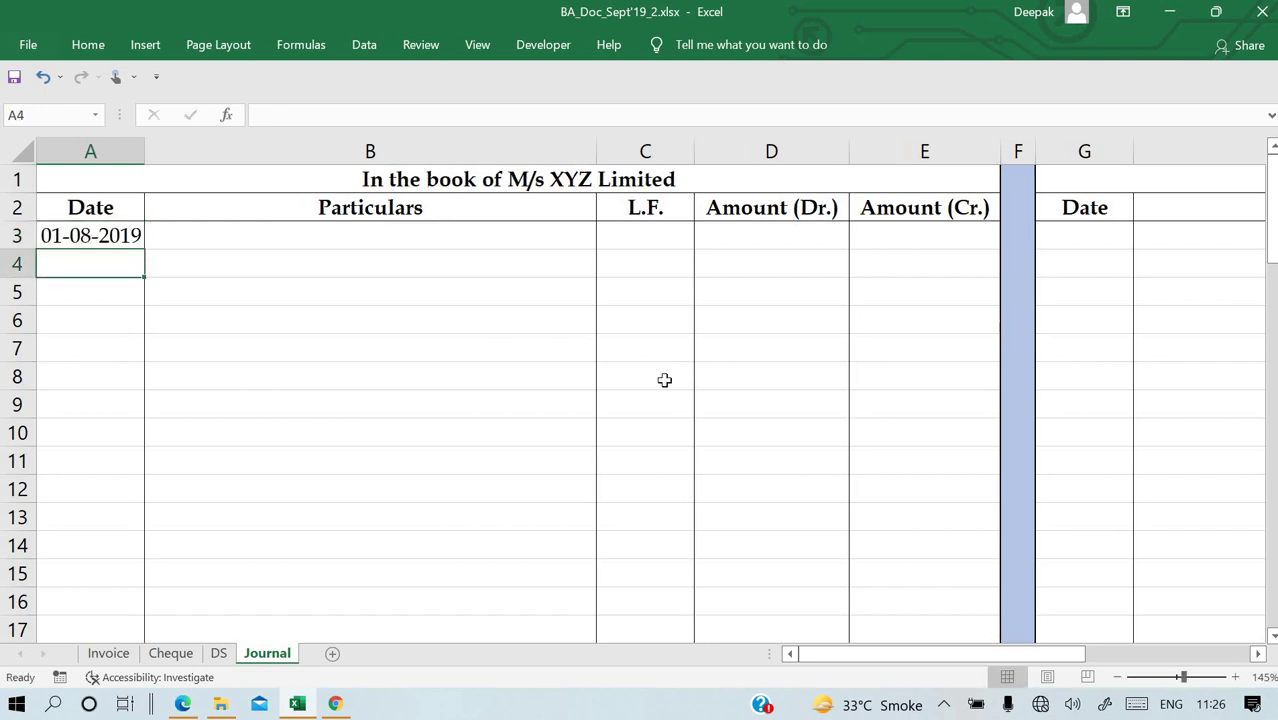
key(Up)
key(Right)
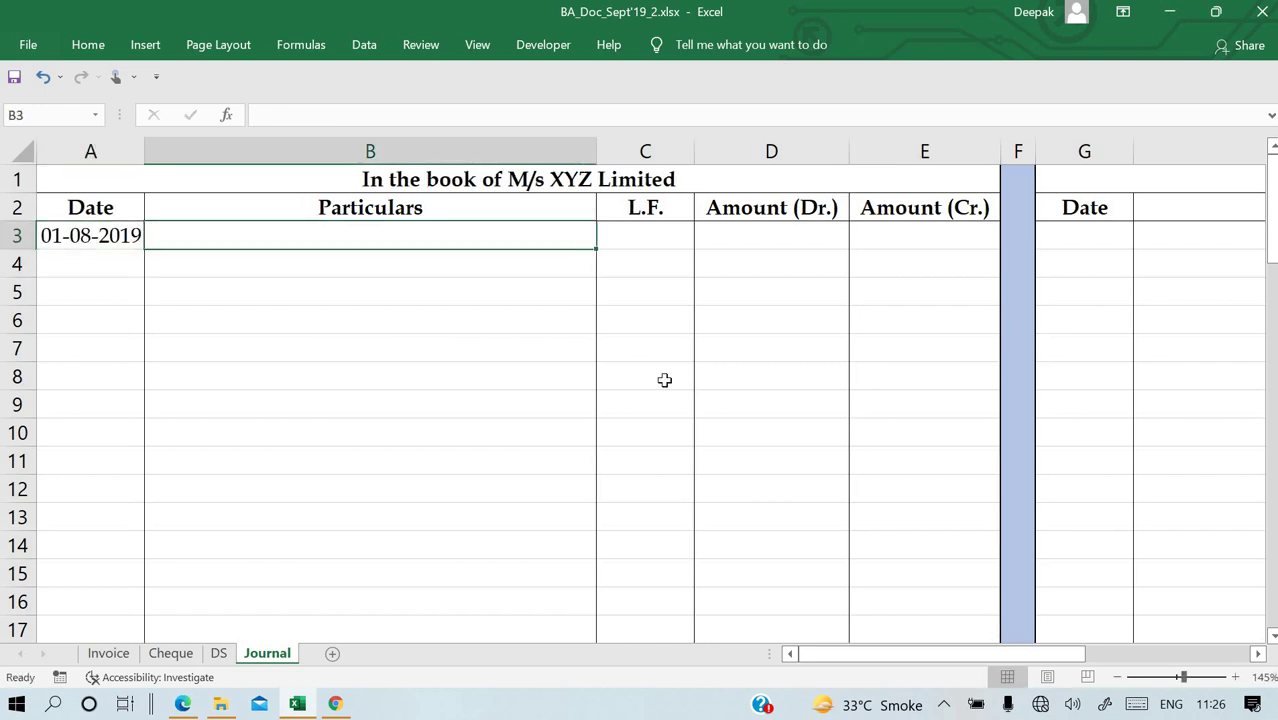
Enter M/S PQR Dr., To Sales A/c and (Being goods sold) in B3–B5.
text(M/)
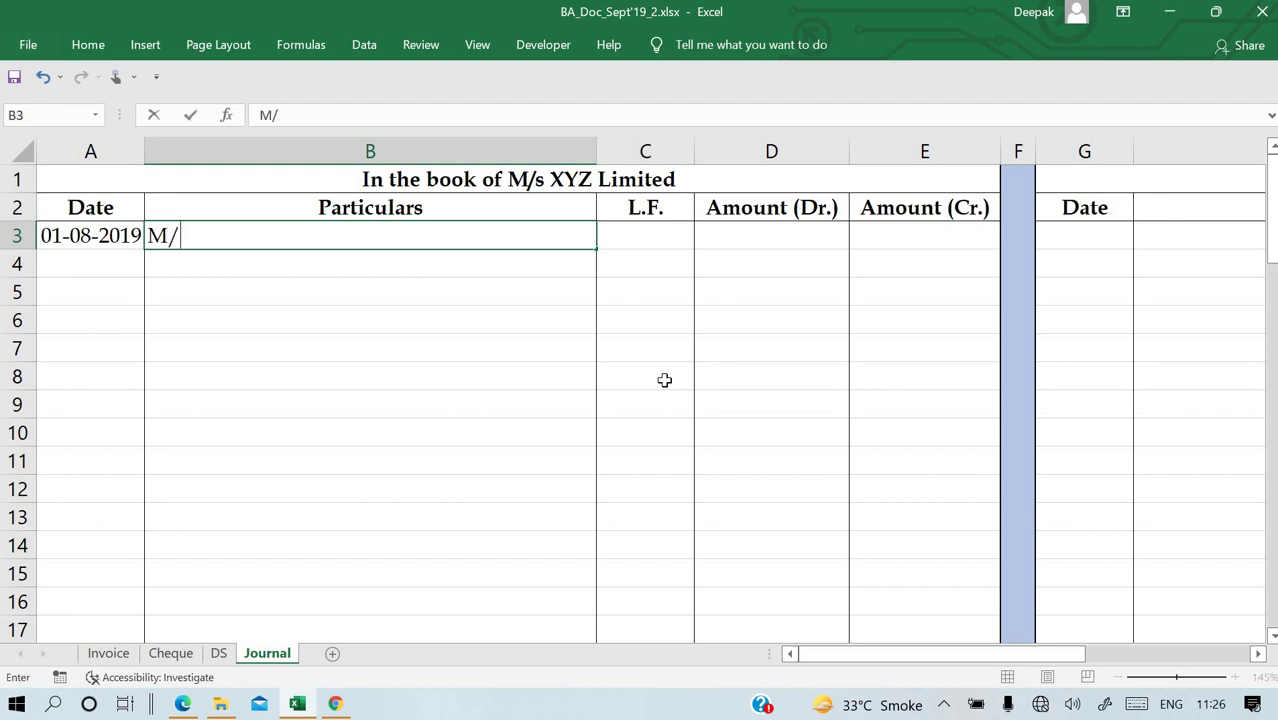
text(S PQR)
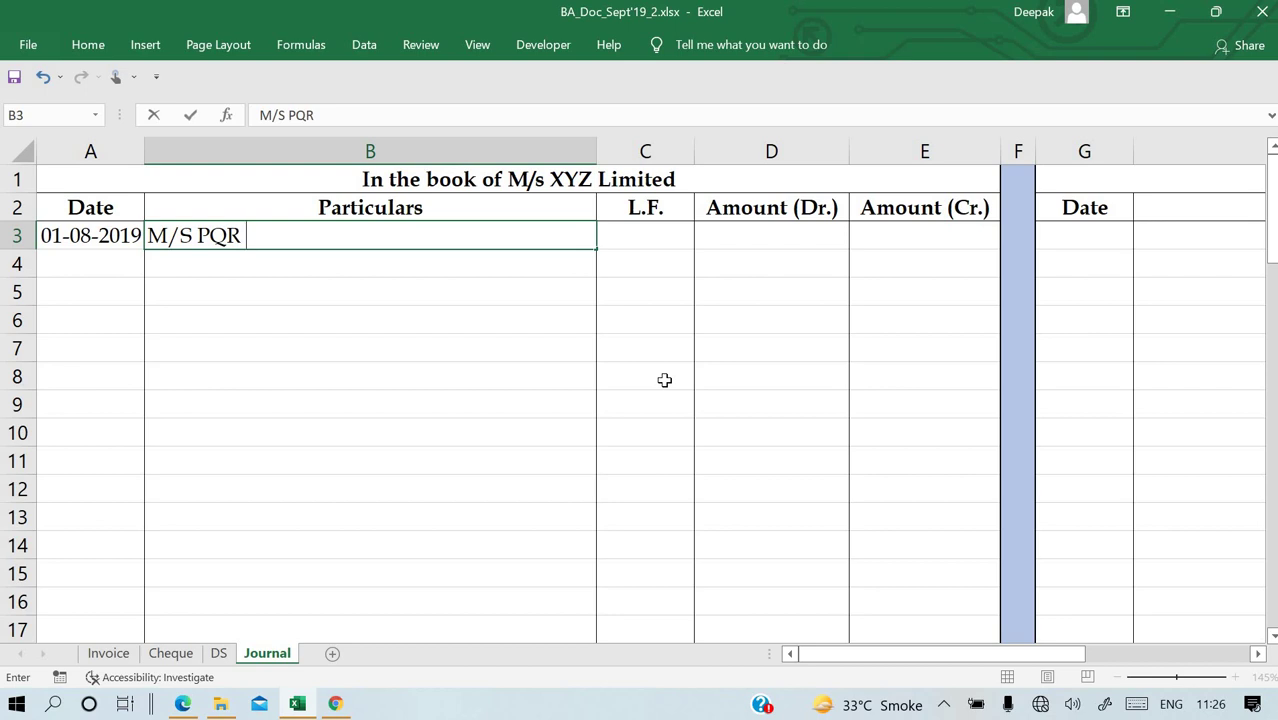
text(Dr.)
key(Return)
text(To Sales >A)
key(BackSpace)
key(BackSpace)
text(A/c)
key(Return)
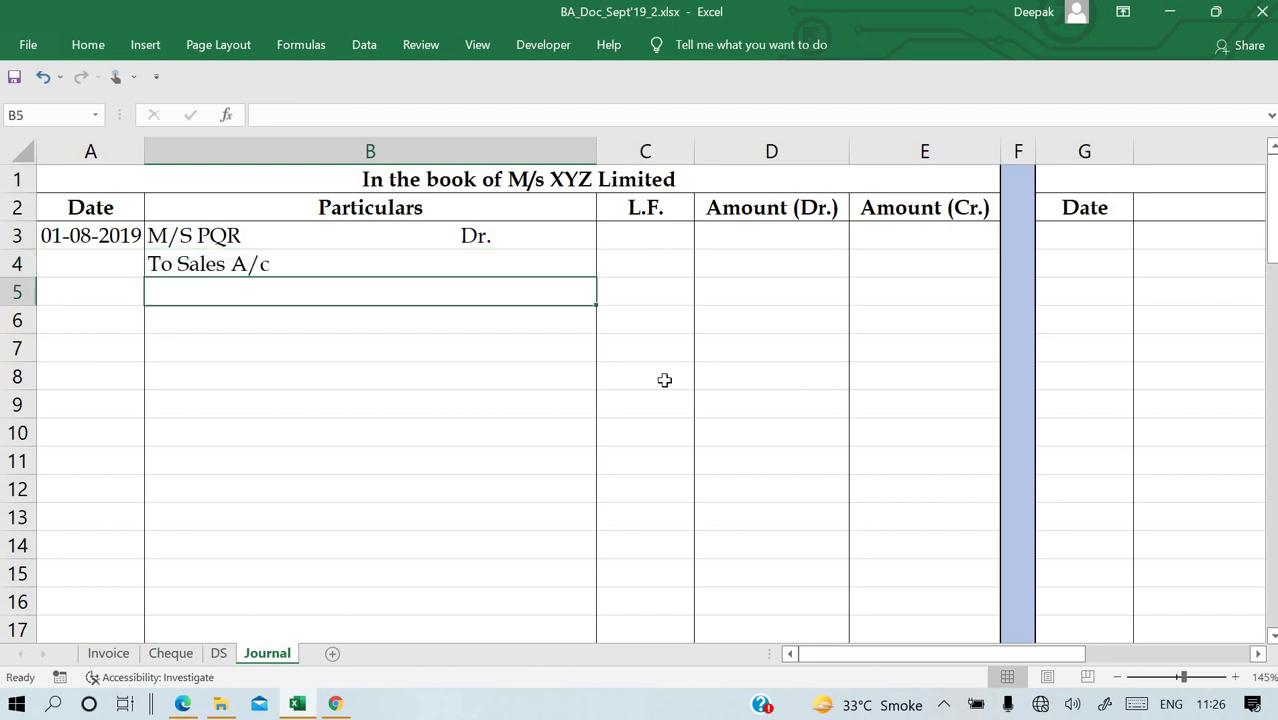
text((B)
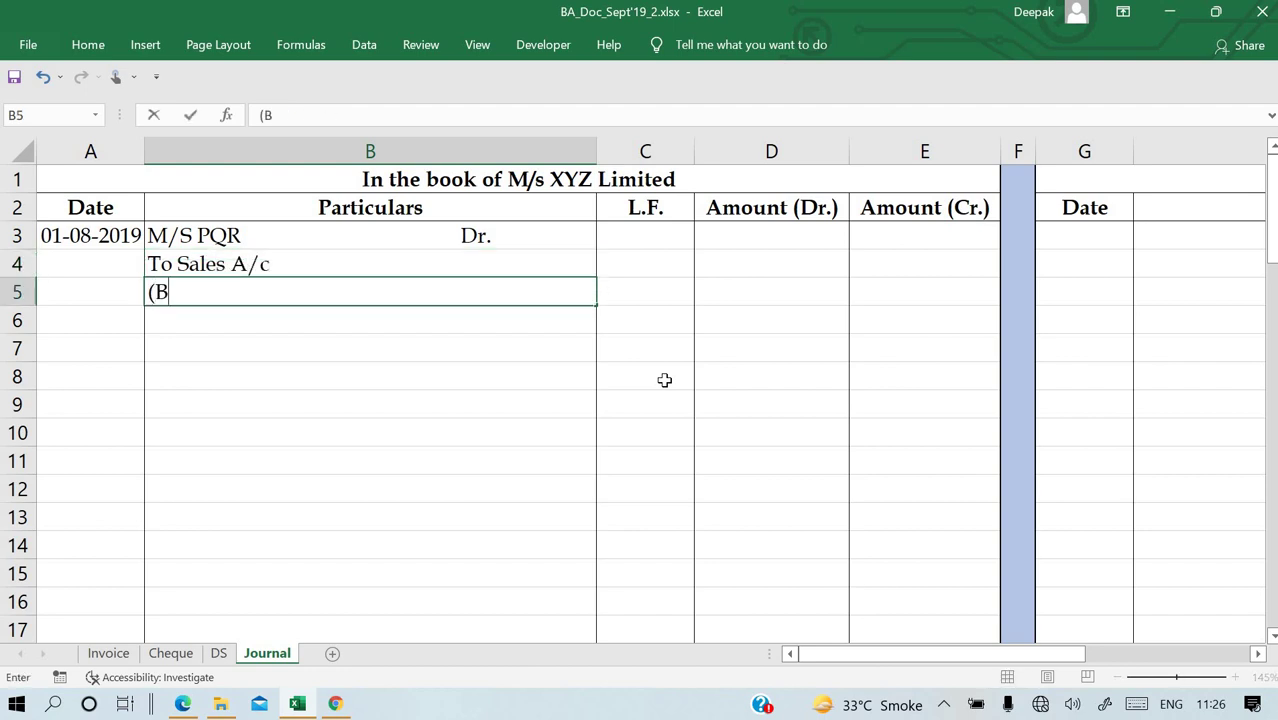
text(eing go)
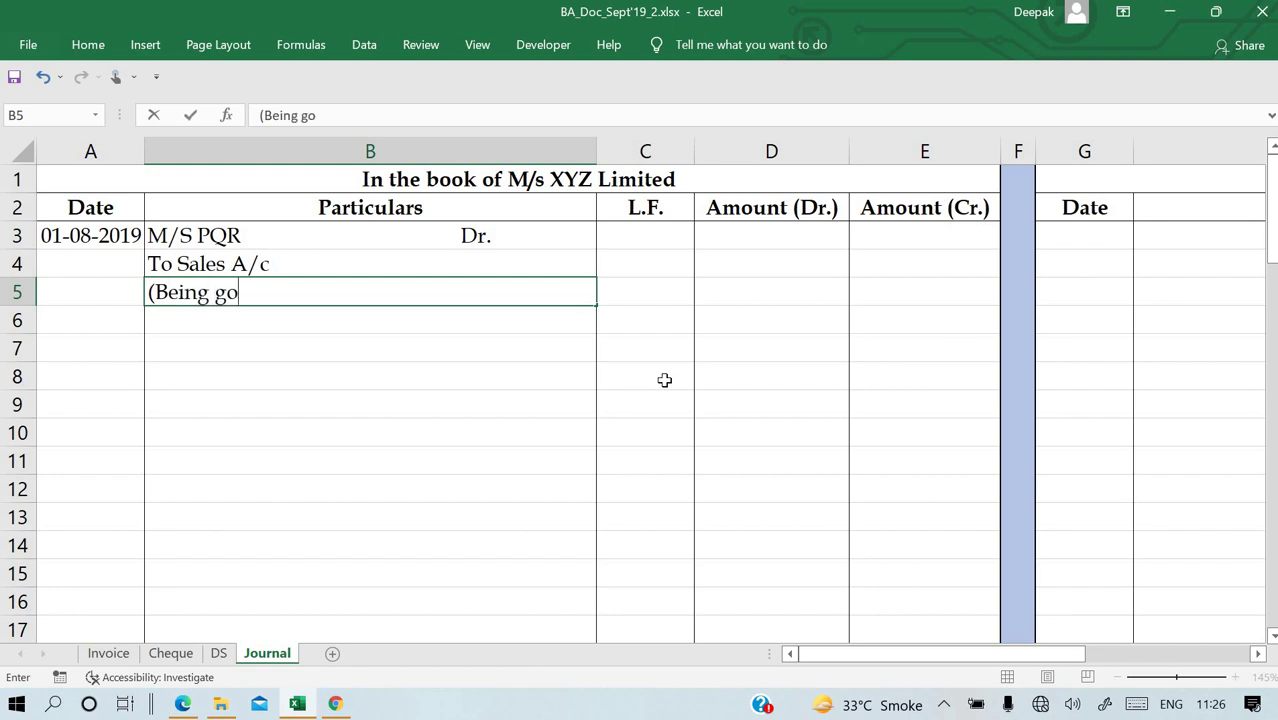
text(ods sold))
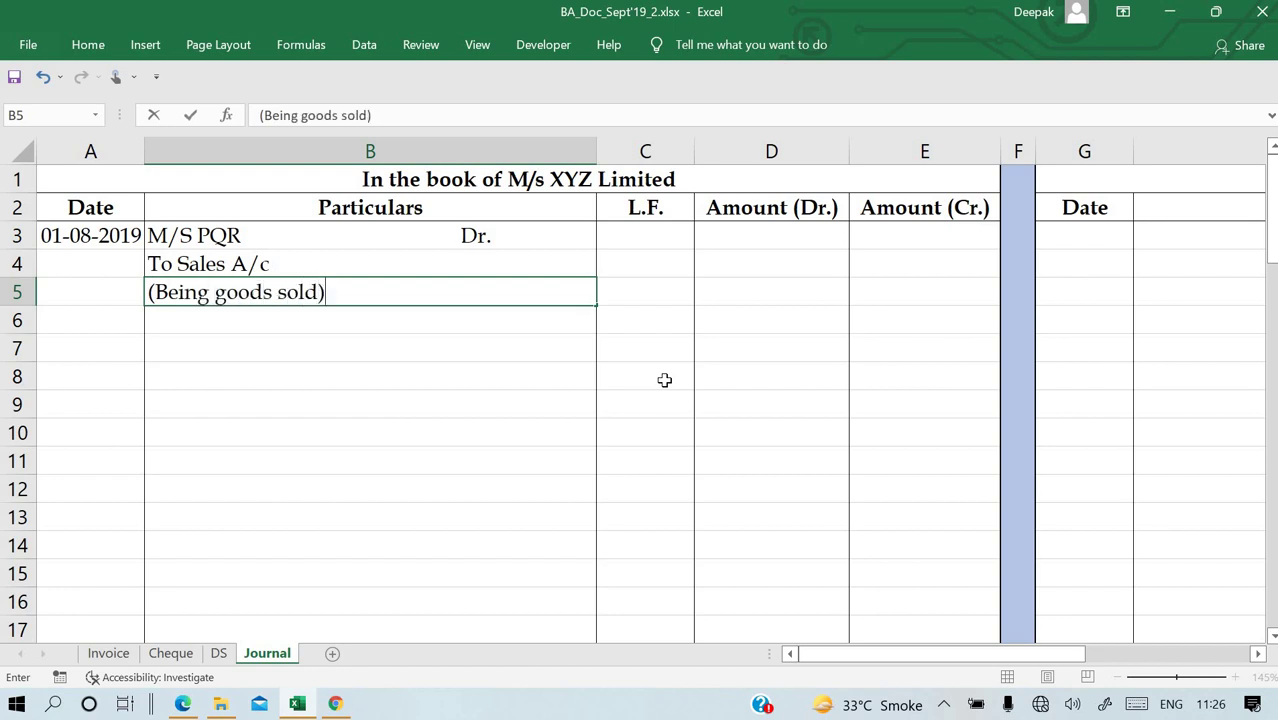
key(Return)
click(750, 229)
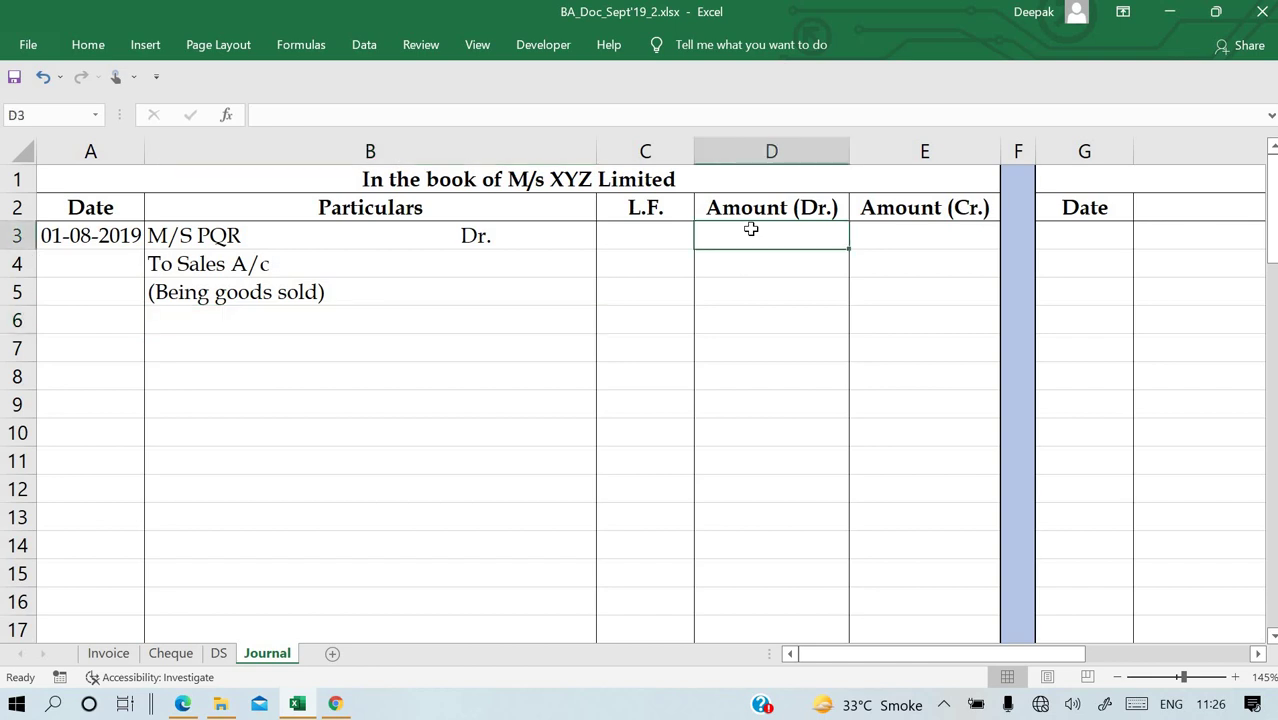
Check the 54225 total on the Invoice sheet and return to the Journal sheet.
key(alt+Tab)
key(alt+Tab)
click(118, 653)
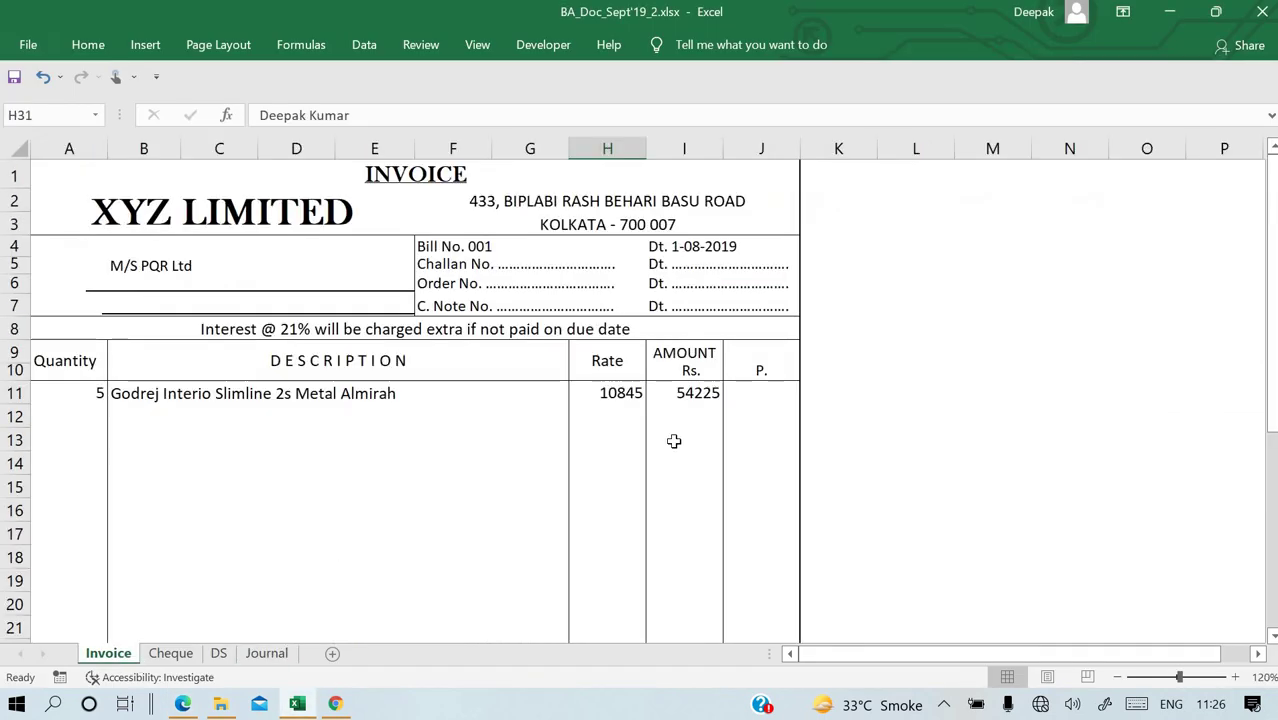
click(266, 654)
text(54225)
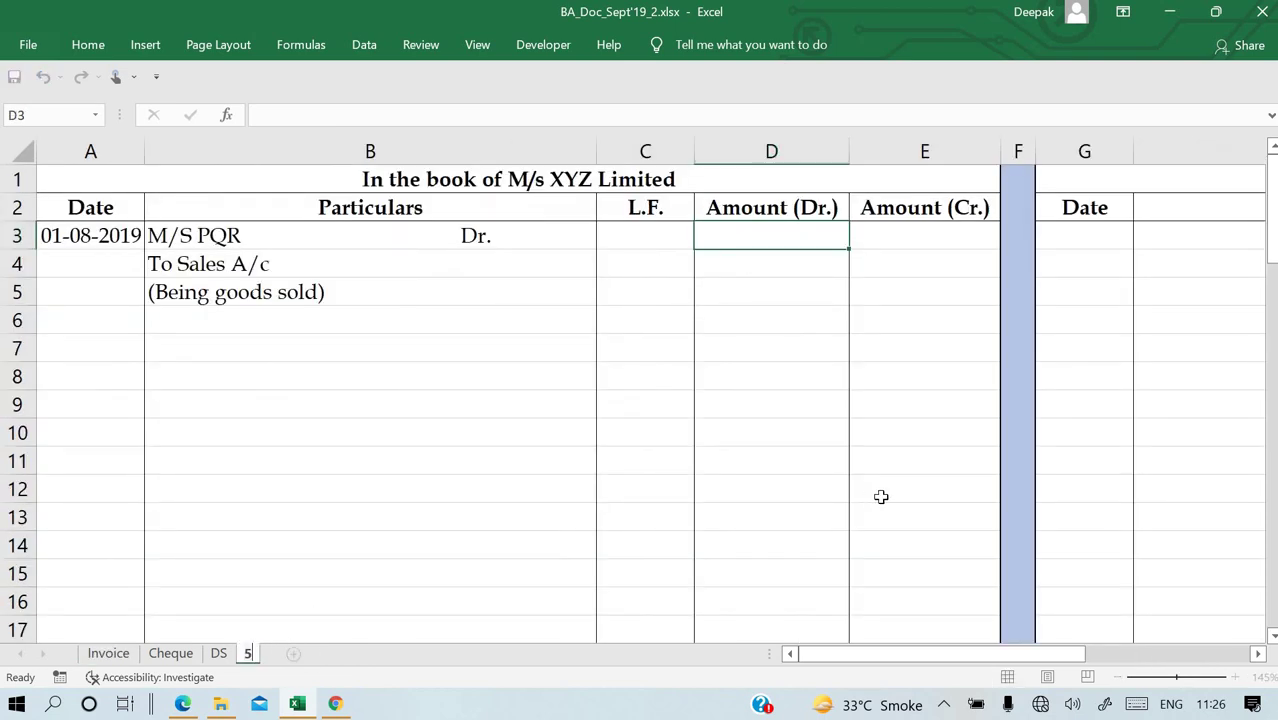
key(Return)
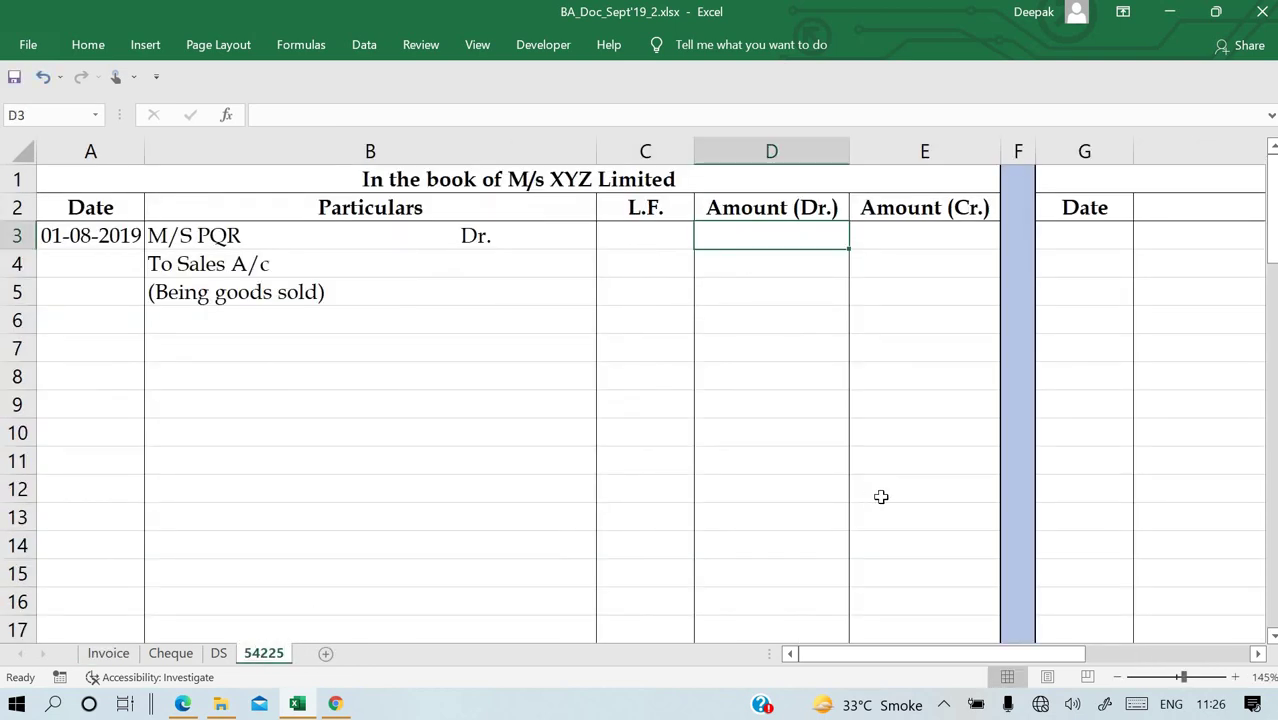
click(782, 291)
Enter 54225 as the debit amount in D3, correcting the mistyped 55225.
click(761, 234)
text(52)
key(BackSpace)
text(5225)
key(Return)
key(Right)
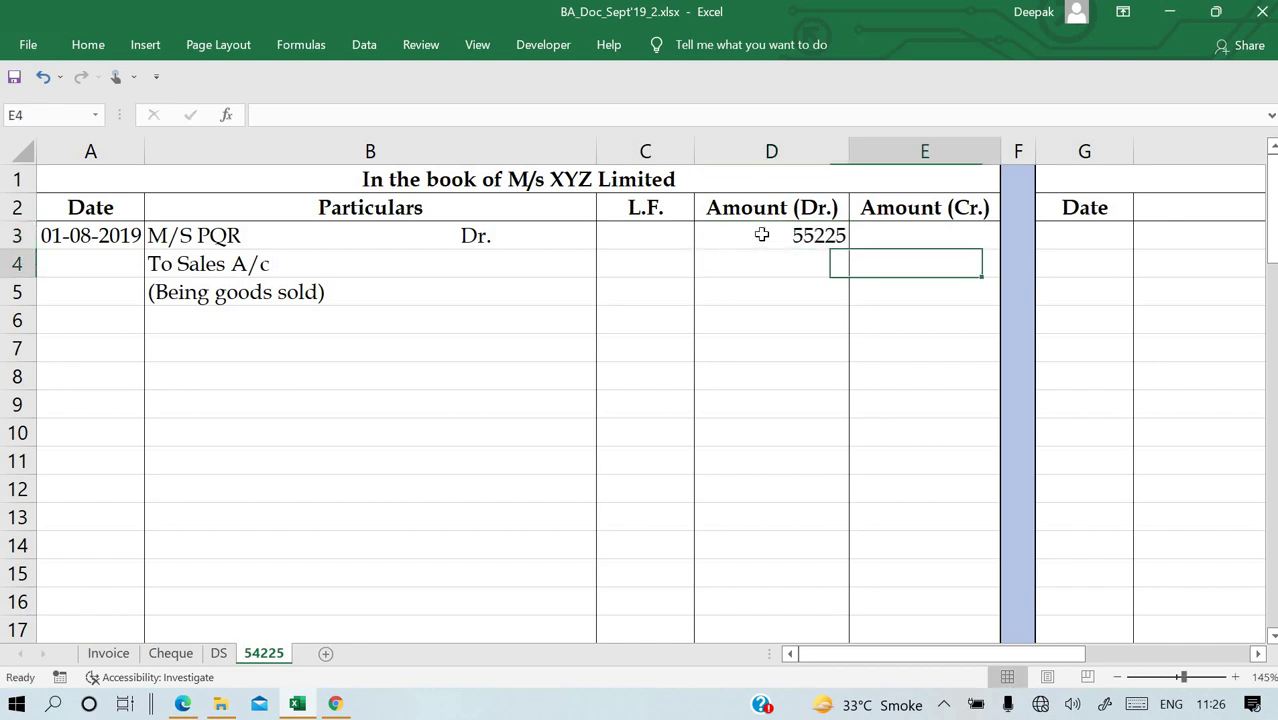
key(Left)
key(Up)
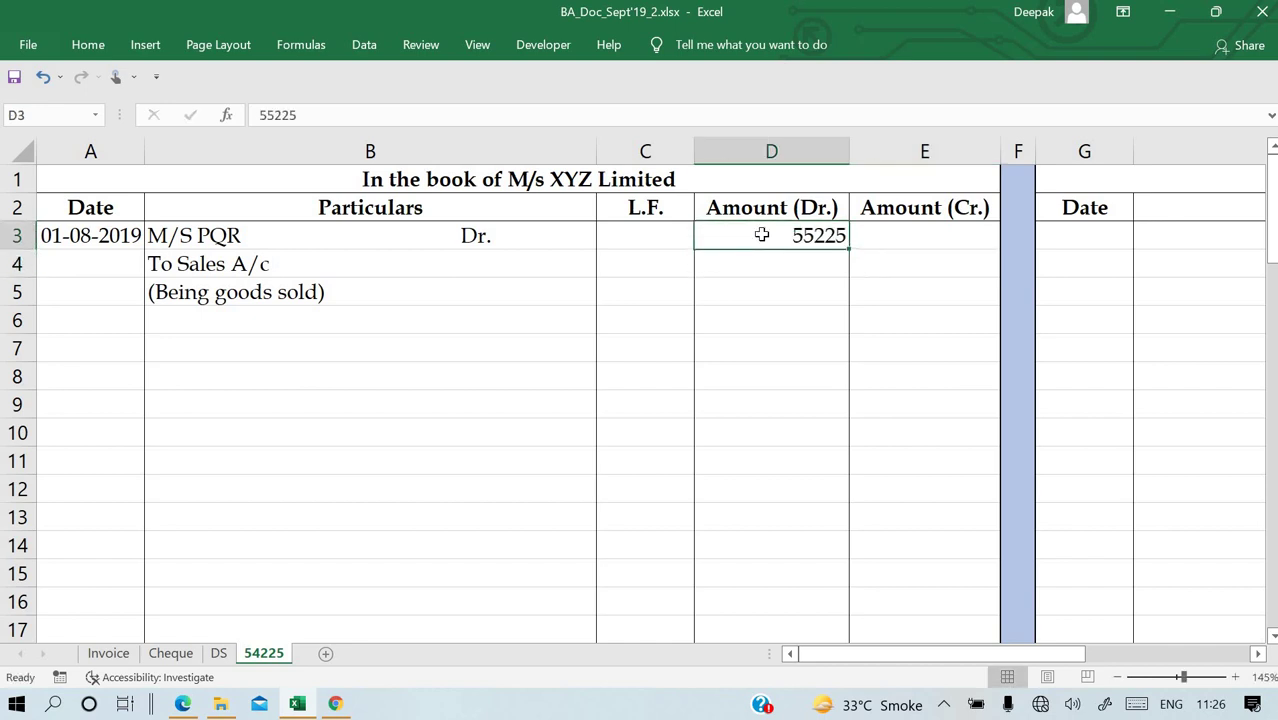
key(F2)
key(BackSpace)
text(4)
key(Return)
Link the Sales A/c credit in E4 to the debit with =D3.
key(Right)
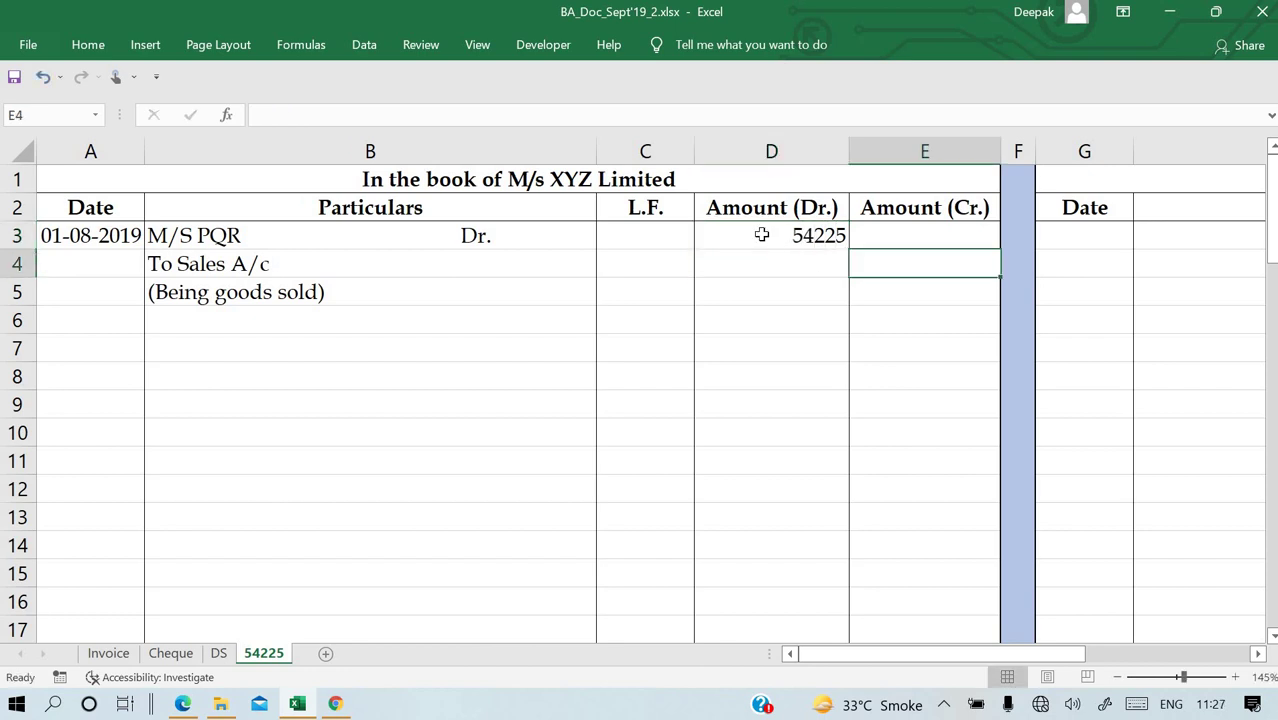
text(=)
key(Up)
key(Left)
key(Return)
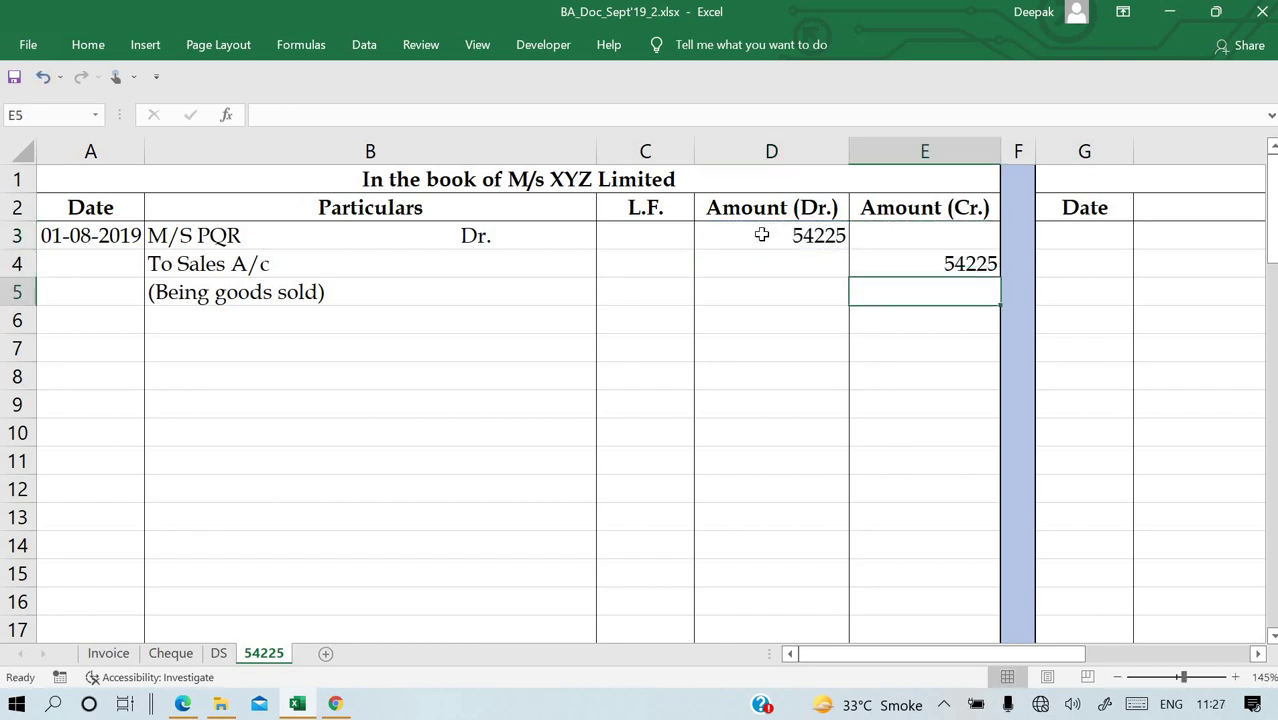
Carry the date into PQR's book with =A3 in G3.
click(1113, 237)
text(=)
key(Left)
key(Left)
key(Left)
key(Left)
key(Left)
key(Left)
key(Return)
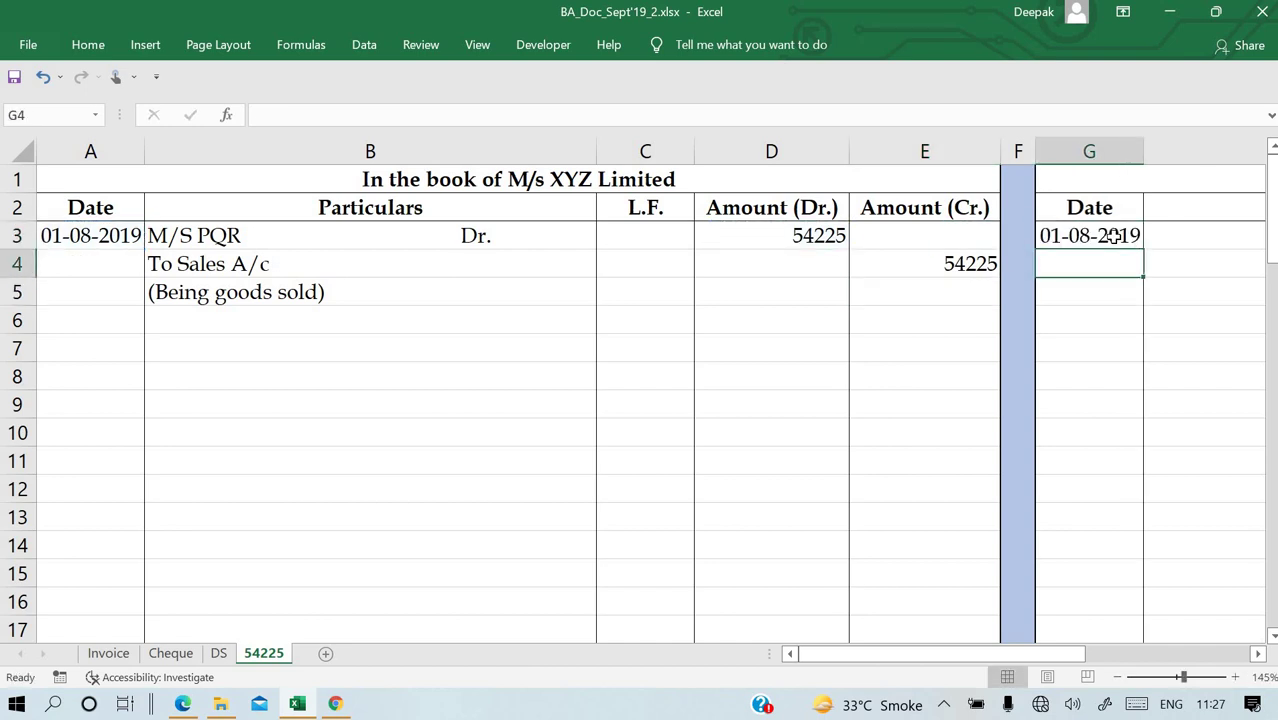
key(Up)
key(Right)
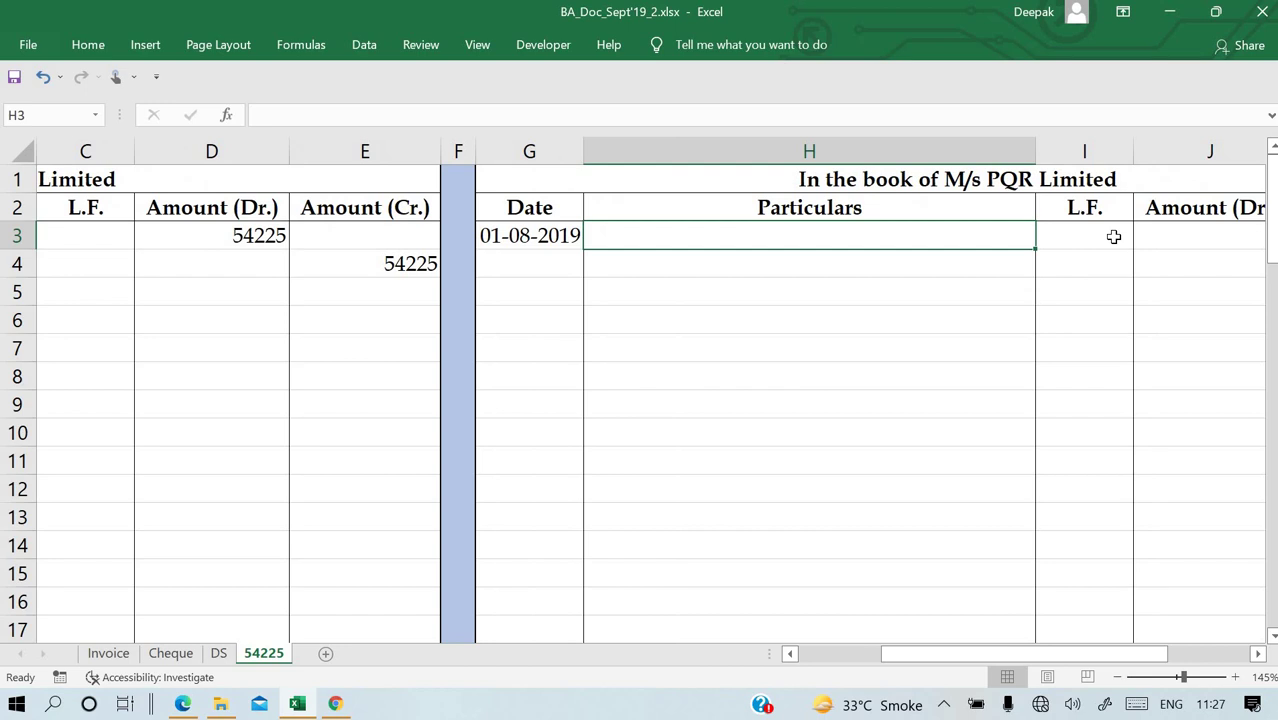
Make PQR's debit line in H3 Furniture A/c Dr., replacing the typed Purchase.
text(Purcha)
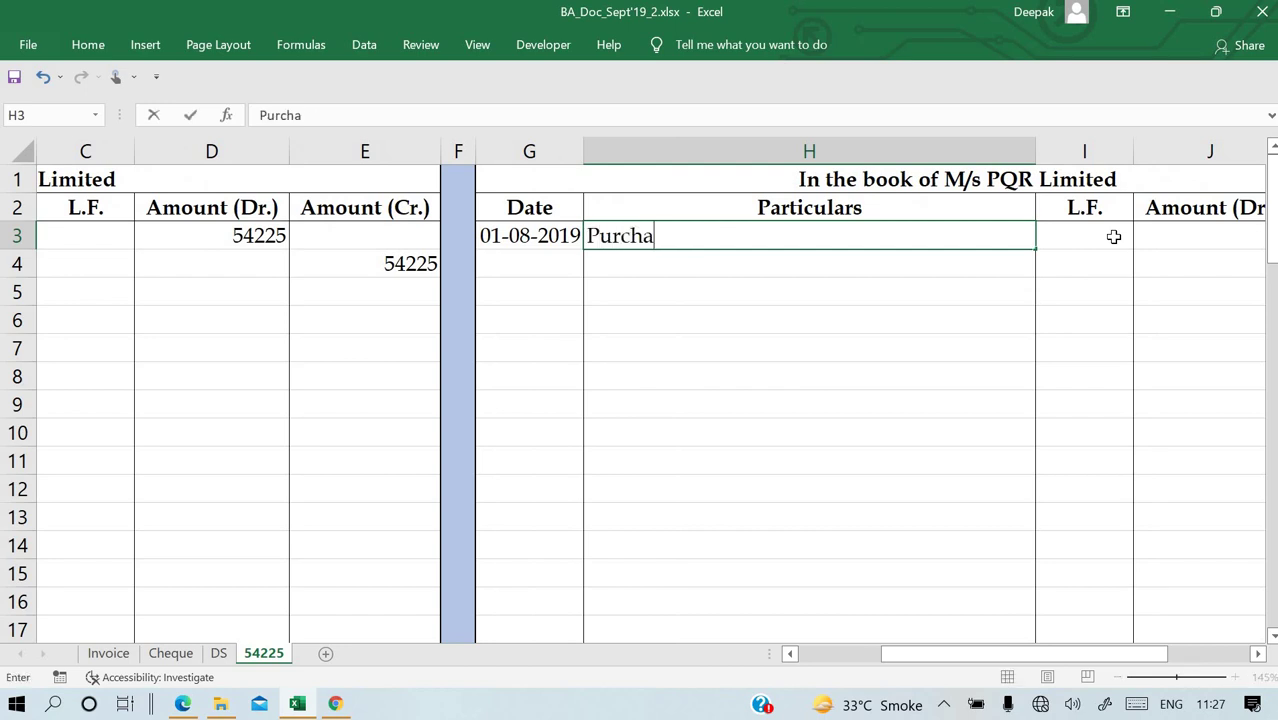
text(se a/s)
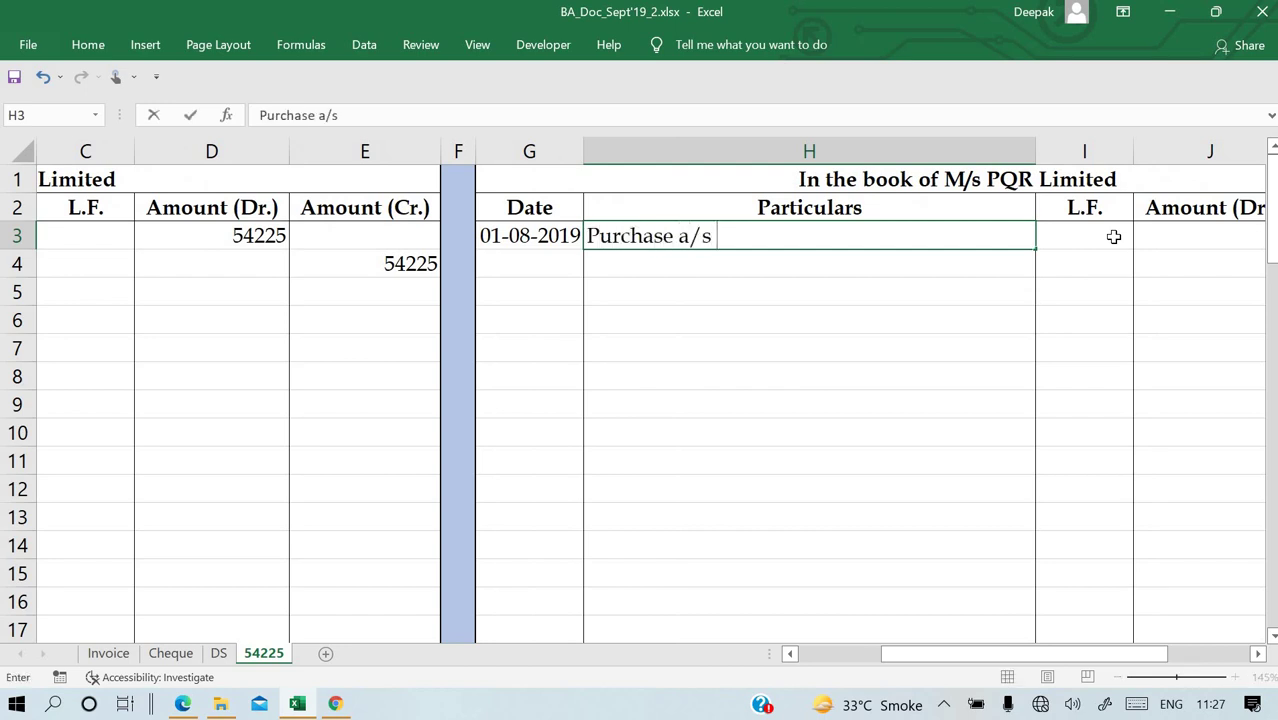
key(BackSpace)
key(BackSpace)
key(BackSpace)
text(A/c Dr.)
key(Return)
text(To)
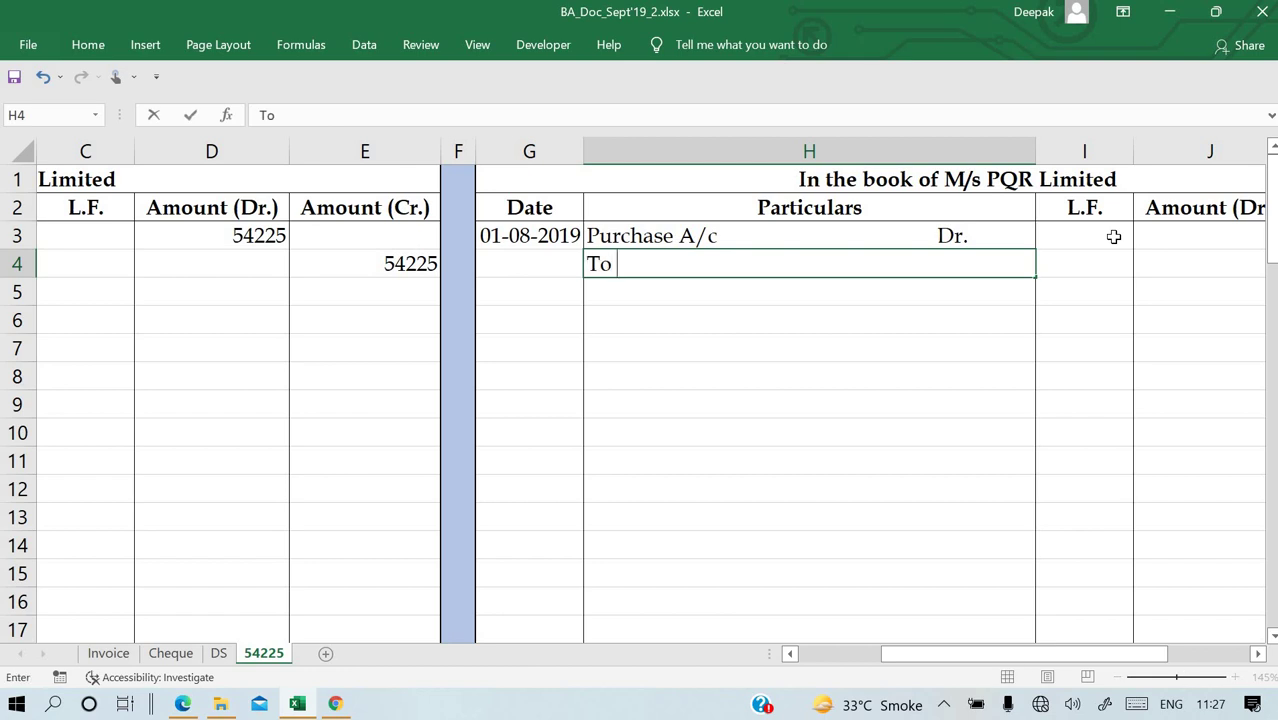
key(Escape)
double_click(658, 237)
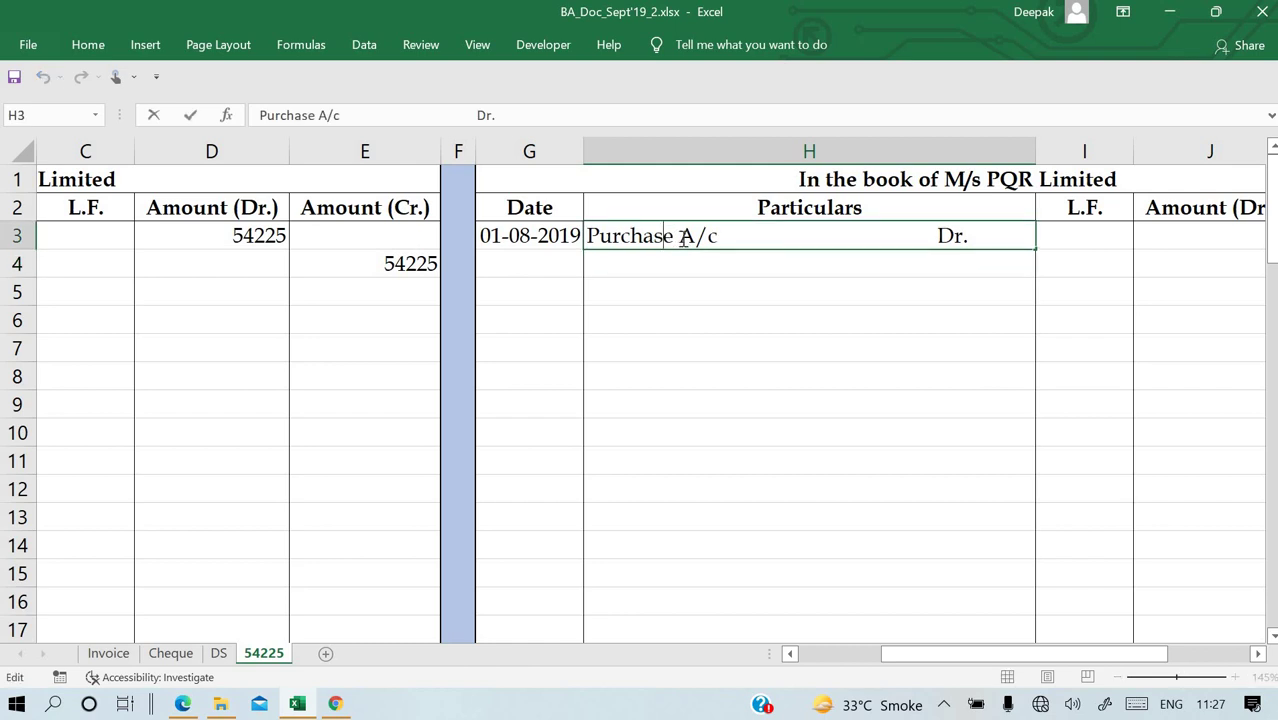
drag(680, 240, 469, 246)
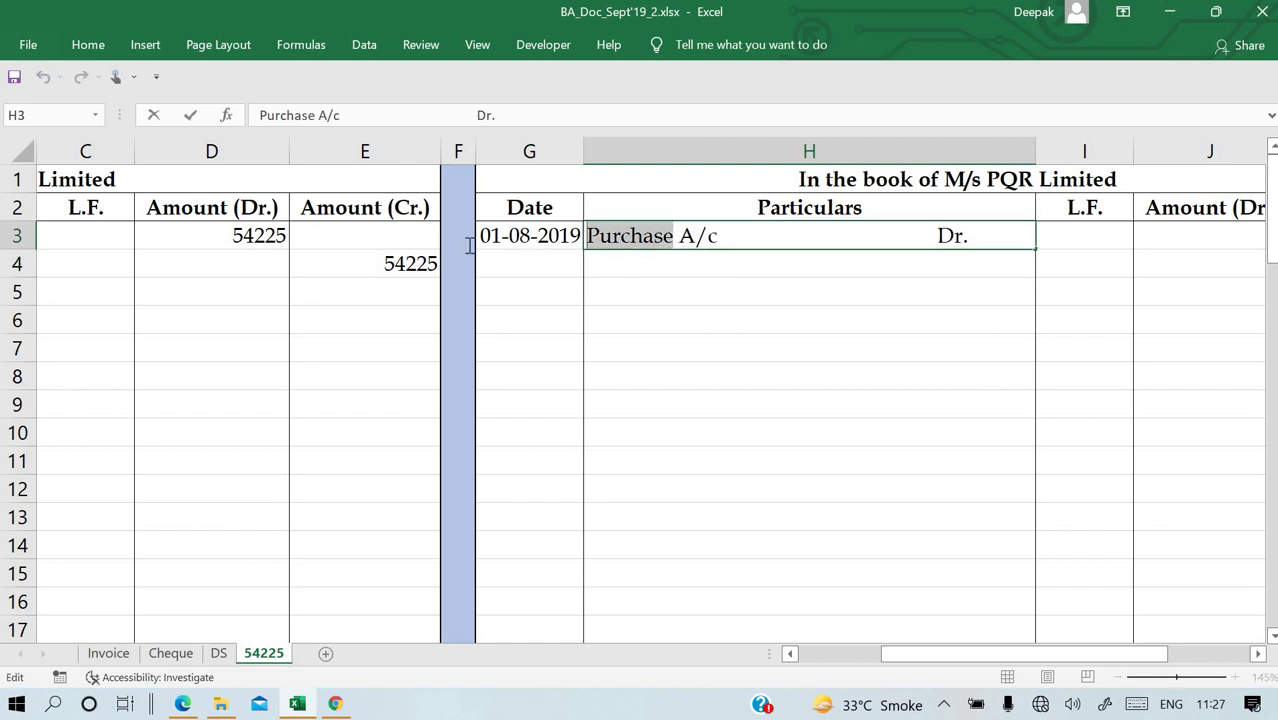
text(Furnitu)
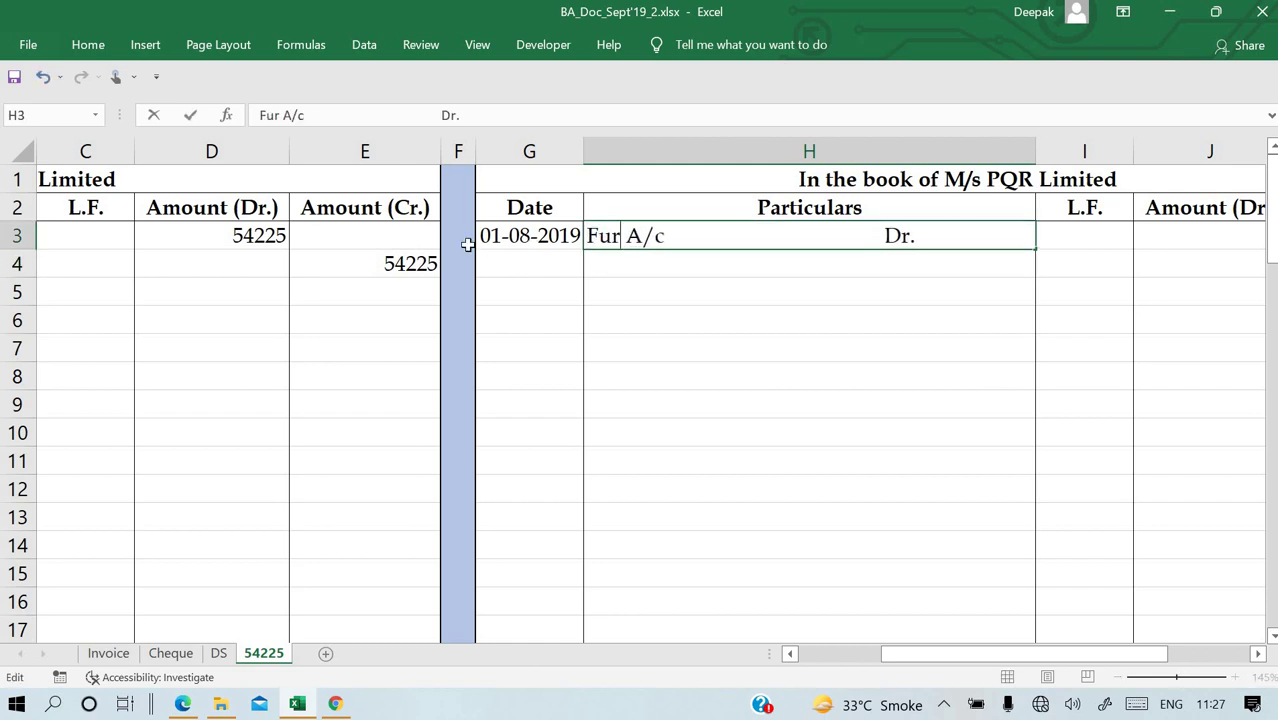
text(re)
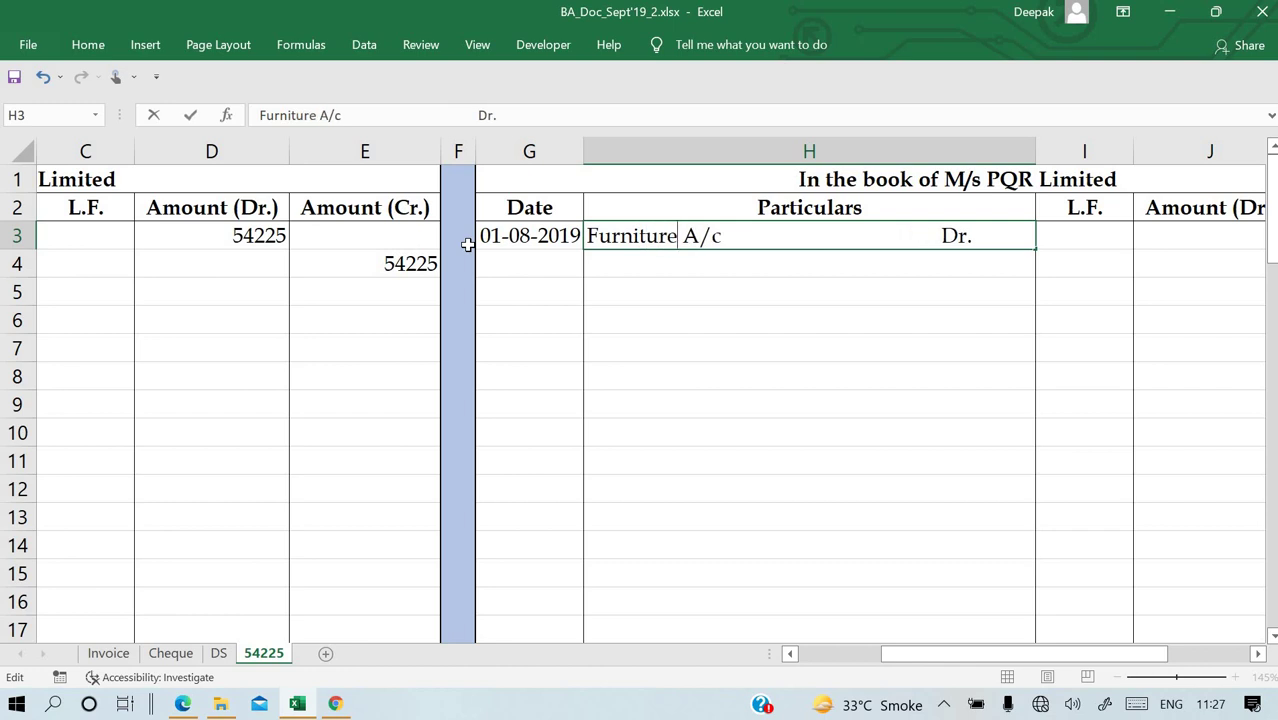
key(Return)
Enter To M/S XYZ Ltd as the credit line in H4.
text(To )
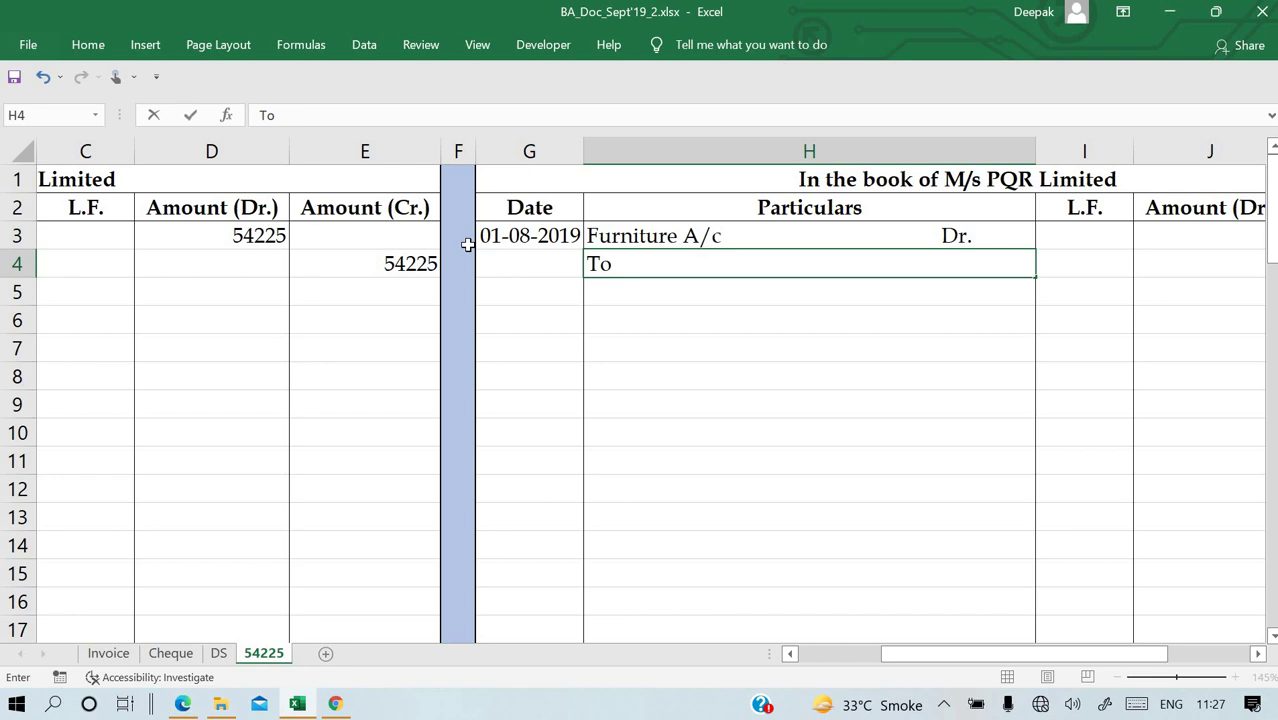
text(M/S A)
key(BackSpace)
text(X)
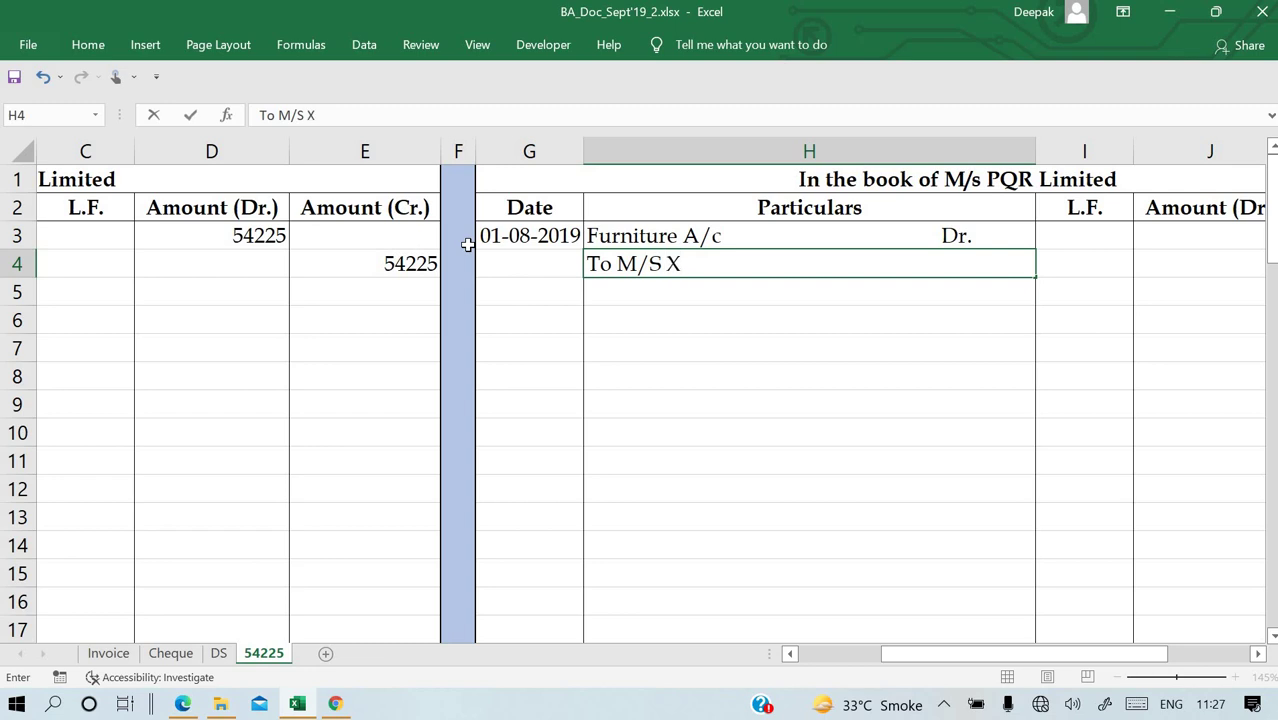
text(YZ Ltd)
key(Return)
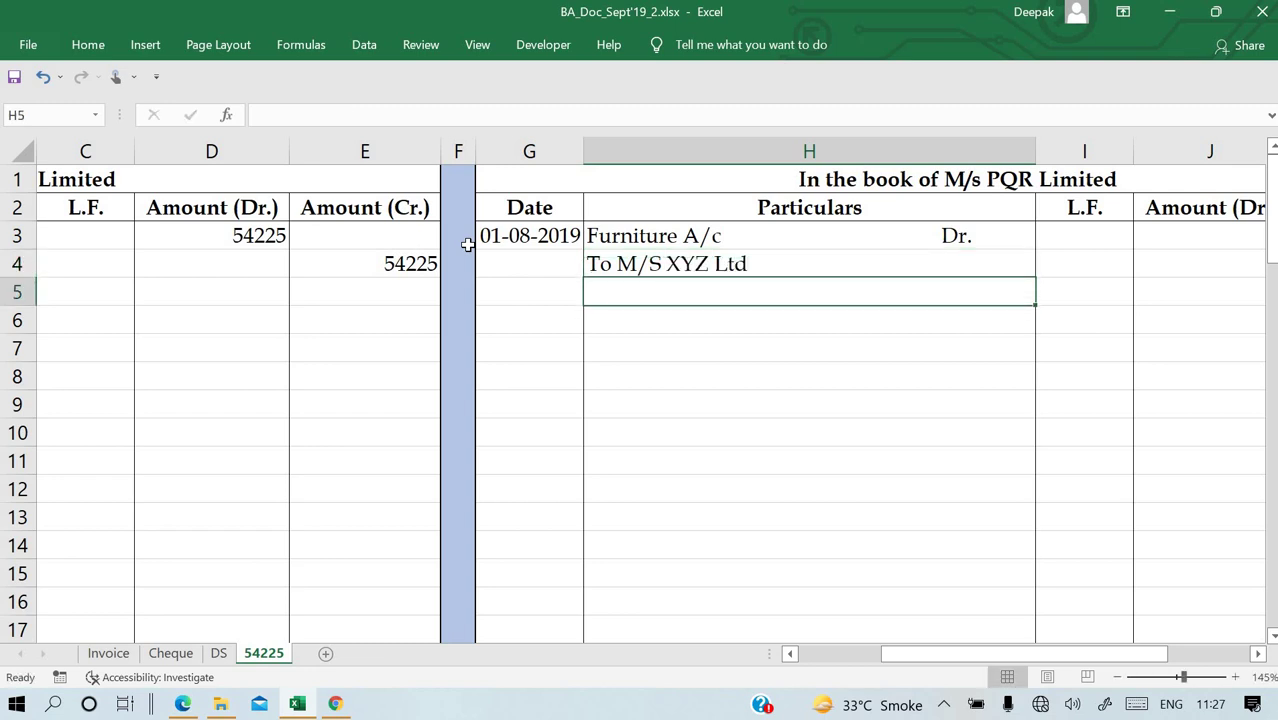
key(Up)
key(Right)
key(Right)
key(Up)
Link PQR's debit J3 to D3 and credit K4 to J3, both showing 54225.
text(=)
key(Left)
key(Left)
key(Left)
key(Left)
key(Left)
key(Left)
key(Left)
key(Left)
key(Right)
key(Right)
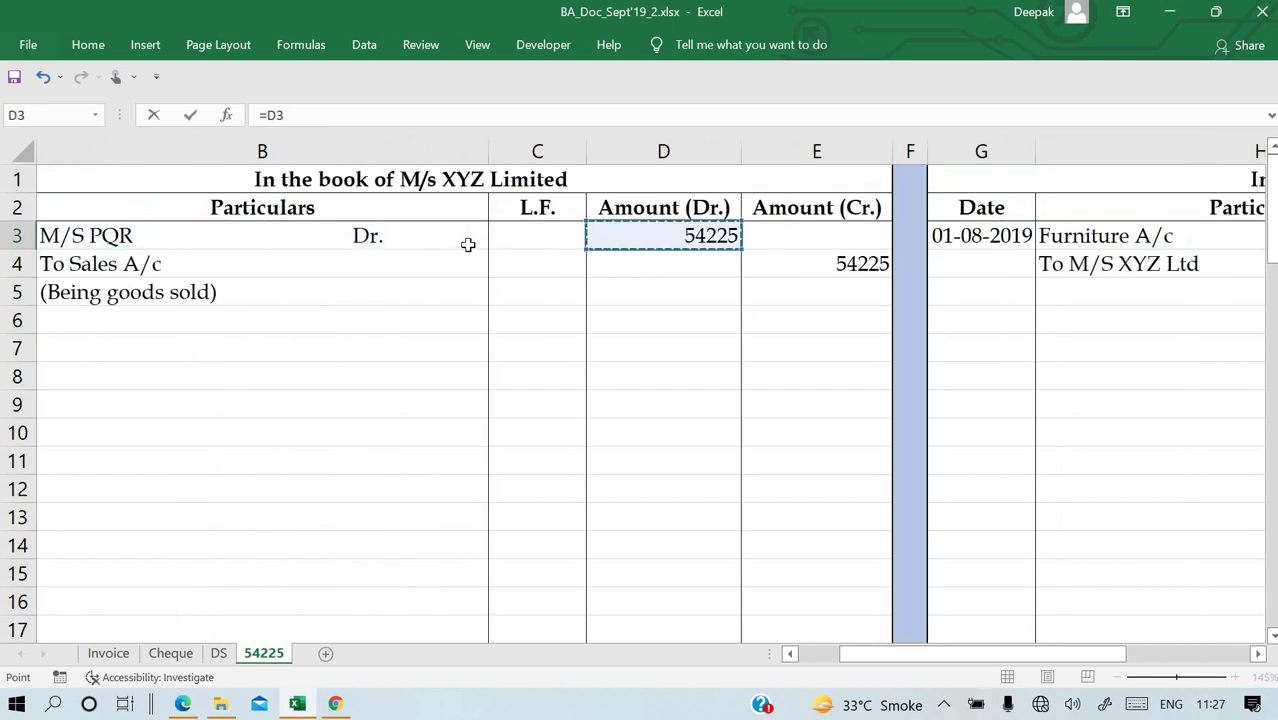
key(Return)
key(Right)
text(=)
key(Up)
key(Left)
key(Return)
Type the narration (Being furniture purchase) in H5.
key(Left)
key(Left)
key(Left)
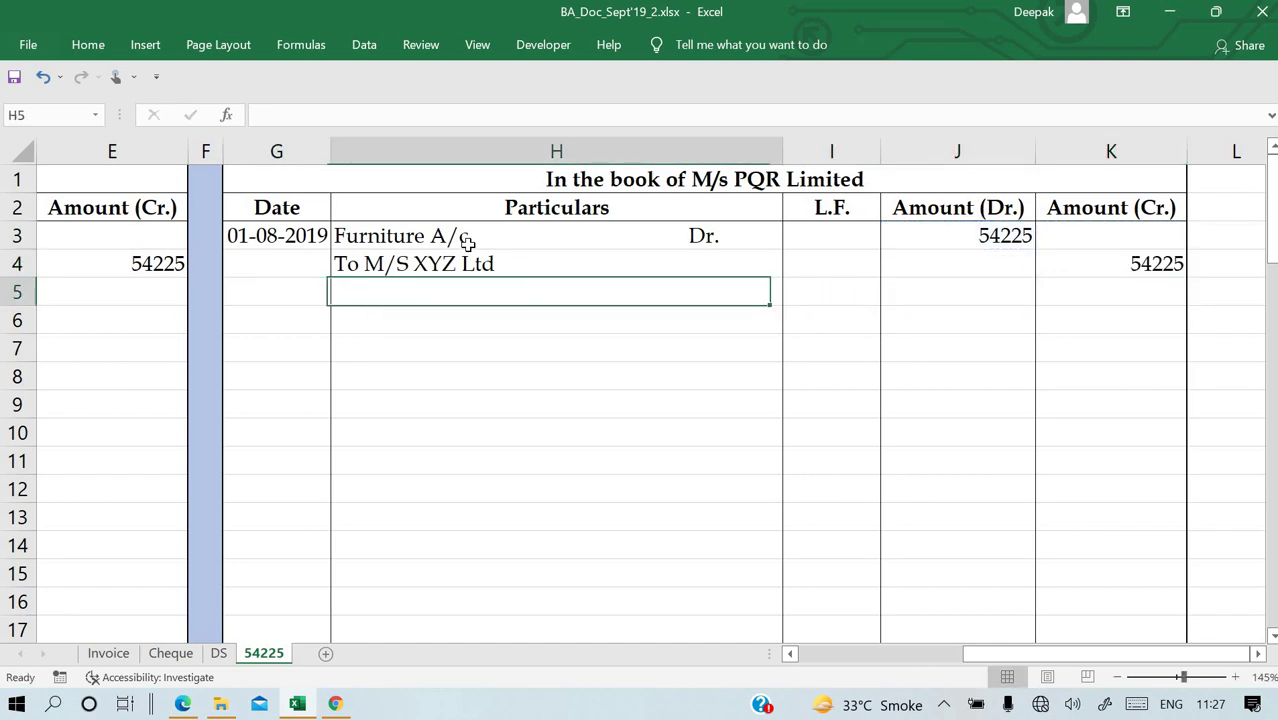
text((Bein)
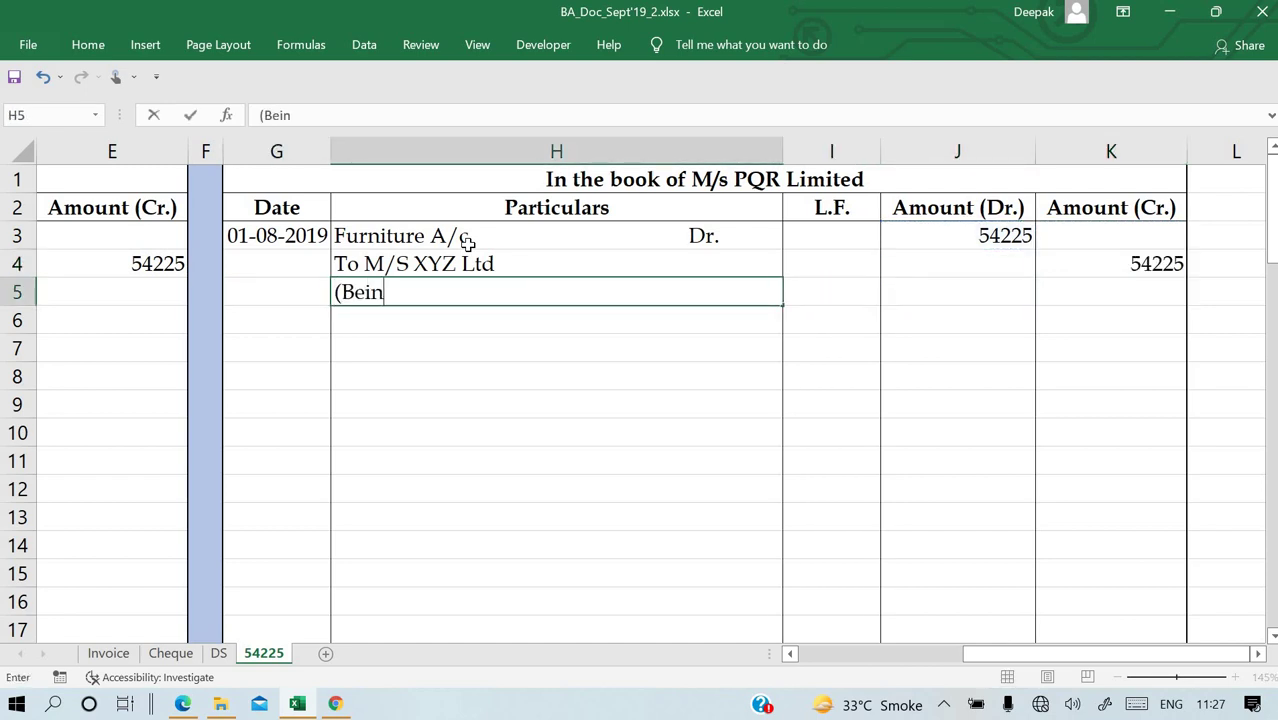
text(g furniturepurcahse)
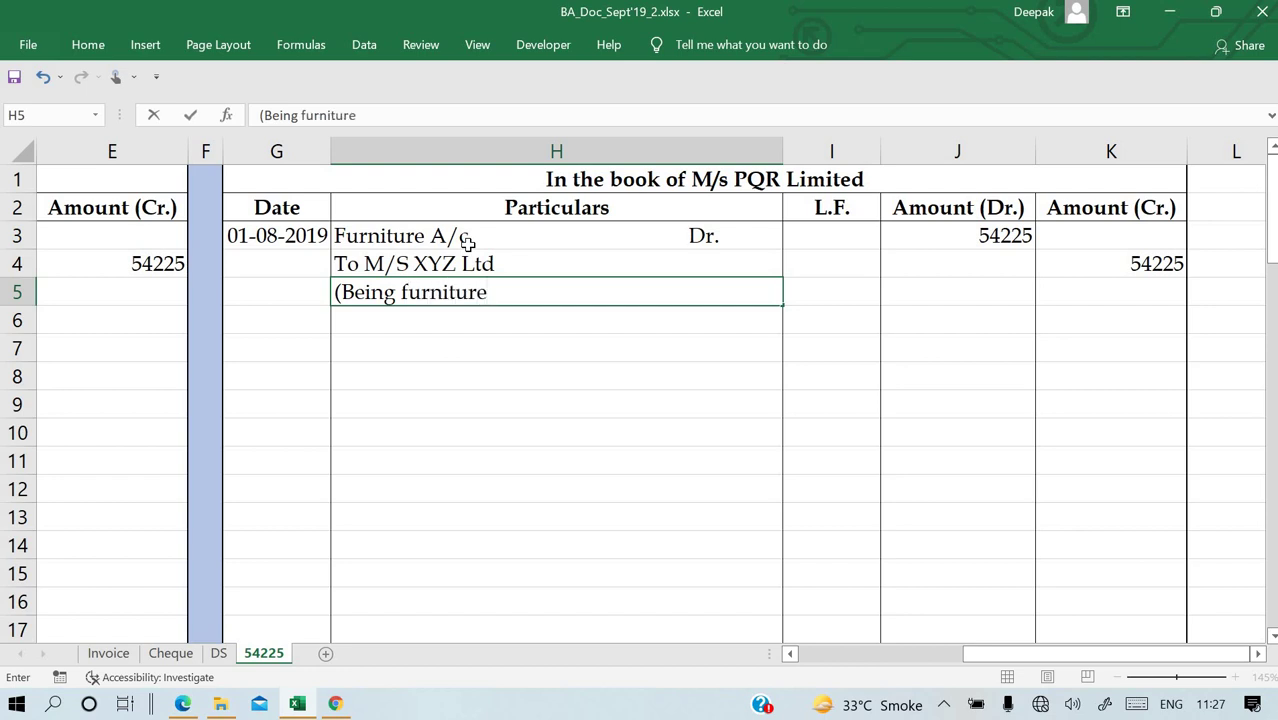
key(BackSpace)
key(BackSpace)
key(BackSpace)
key(BackSpace)
key(BackSpace)
key(BackSpace)
key(BackSpace)
key(BackSpace)
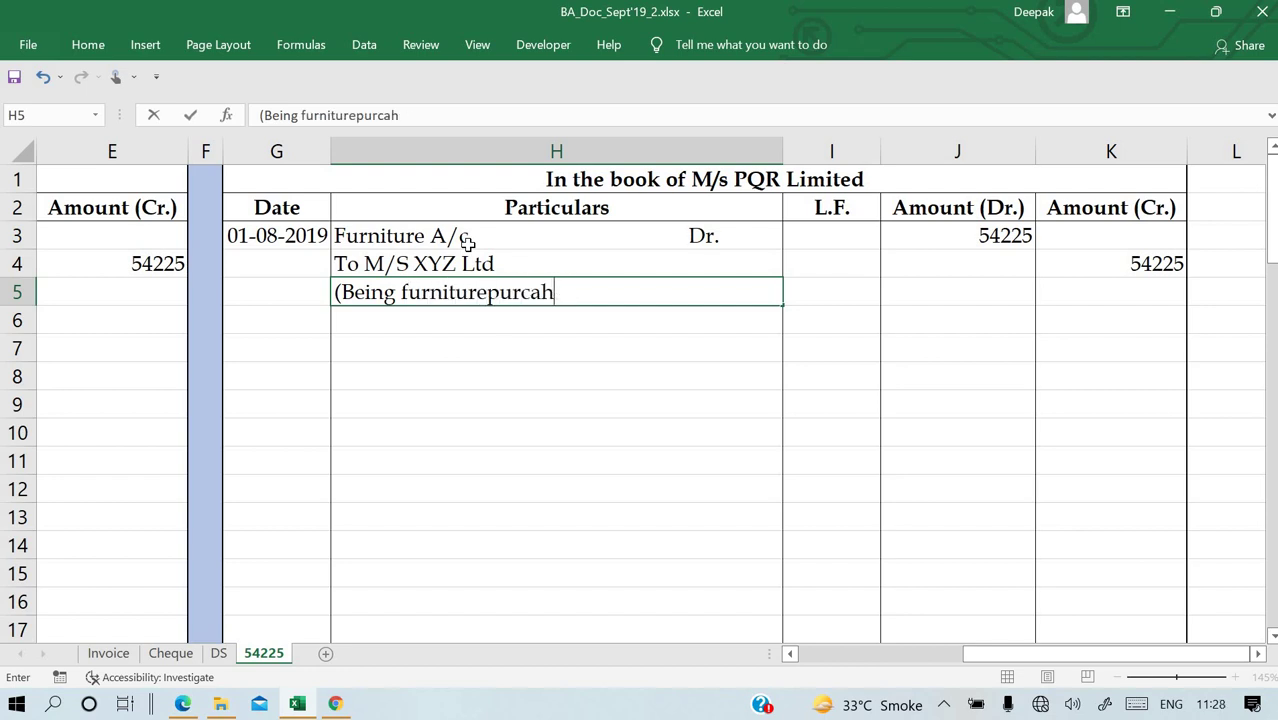
text(purcahse)
key(BackSpace)
key(BackSpace)
key(BackSpace)
key(BackSpace)
text(hase)
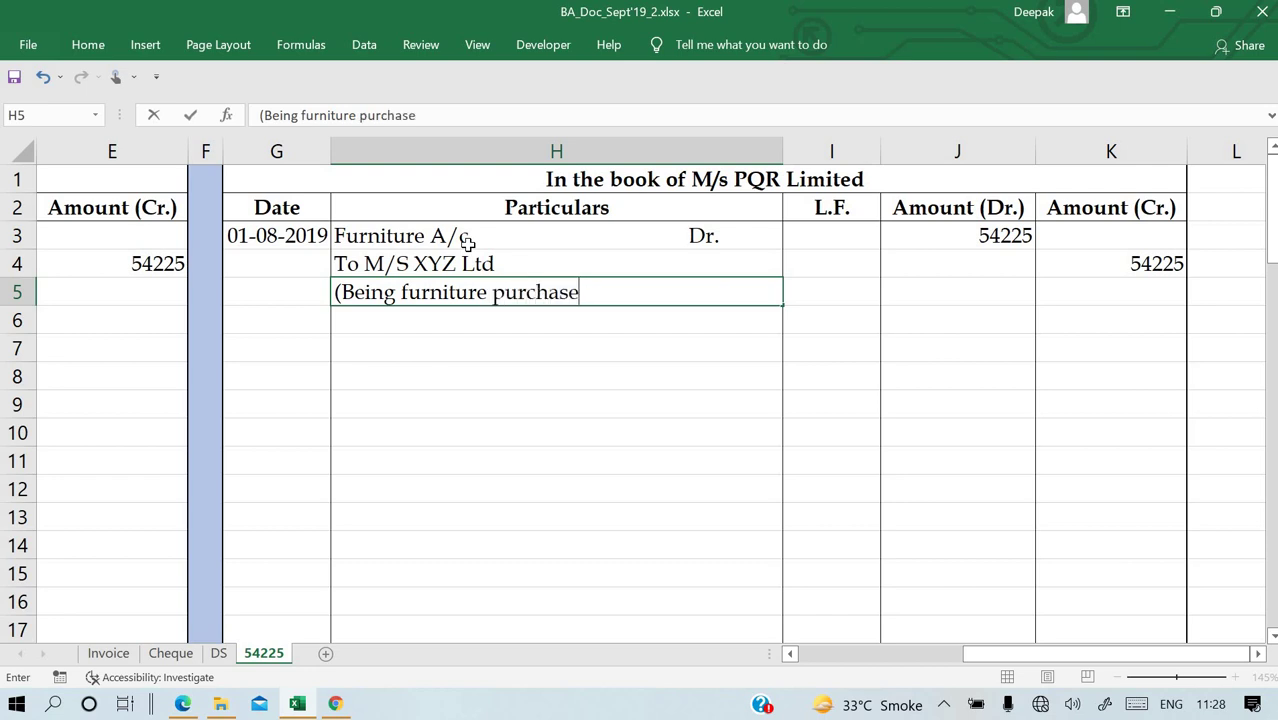
key(Return)
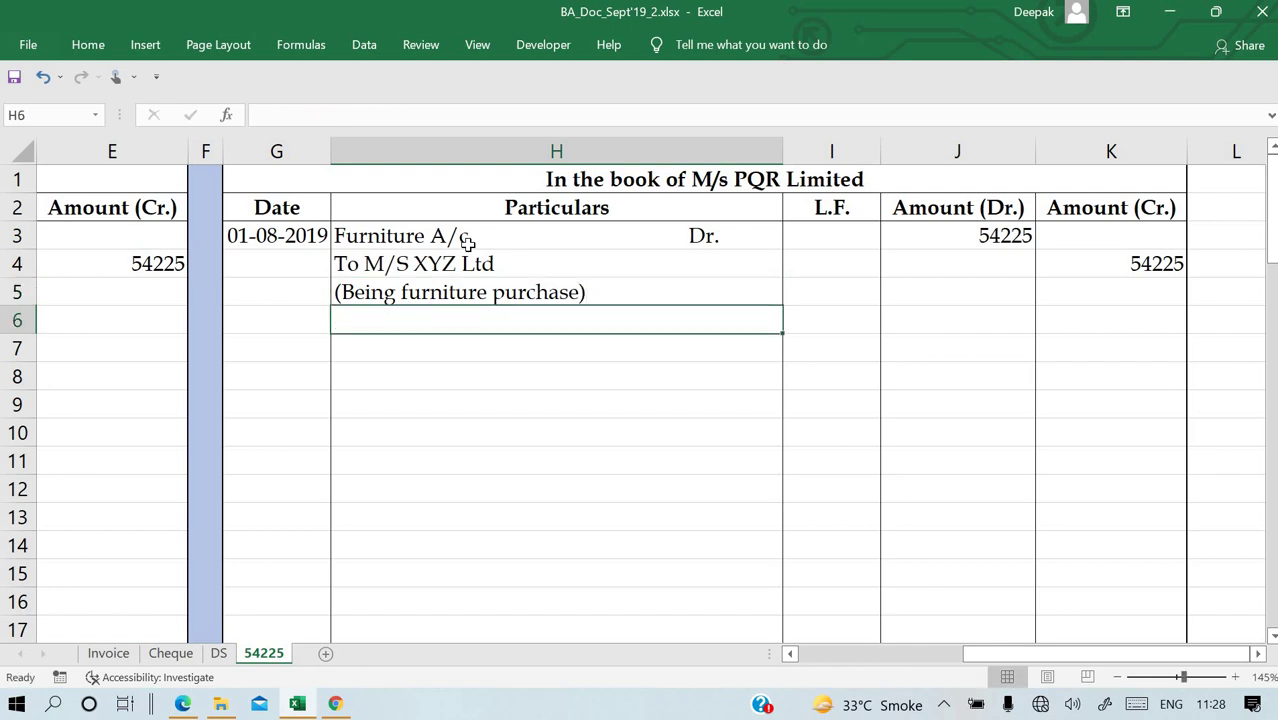
key(Left)
key(Left)
key(Left)
key(Left)
key(Left)
key(Left)
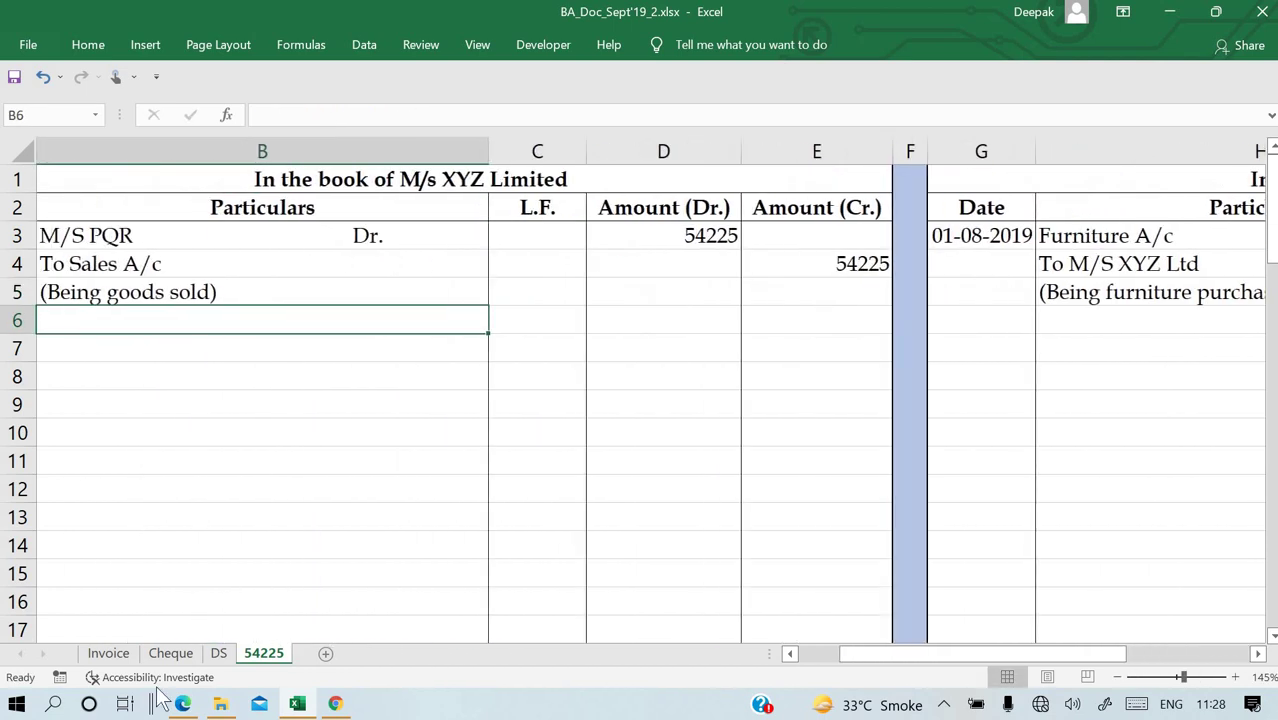
Read transaction b)'s cheque from M/s PQR Limited in the PDF and display the blank Cheque sheet.
click(184, 704)
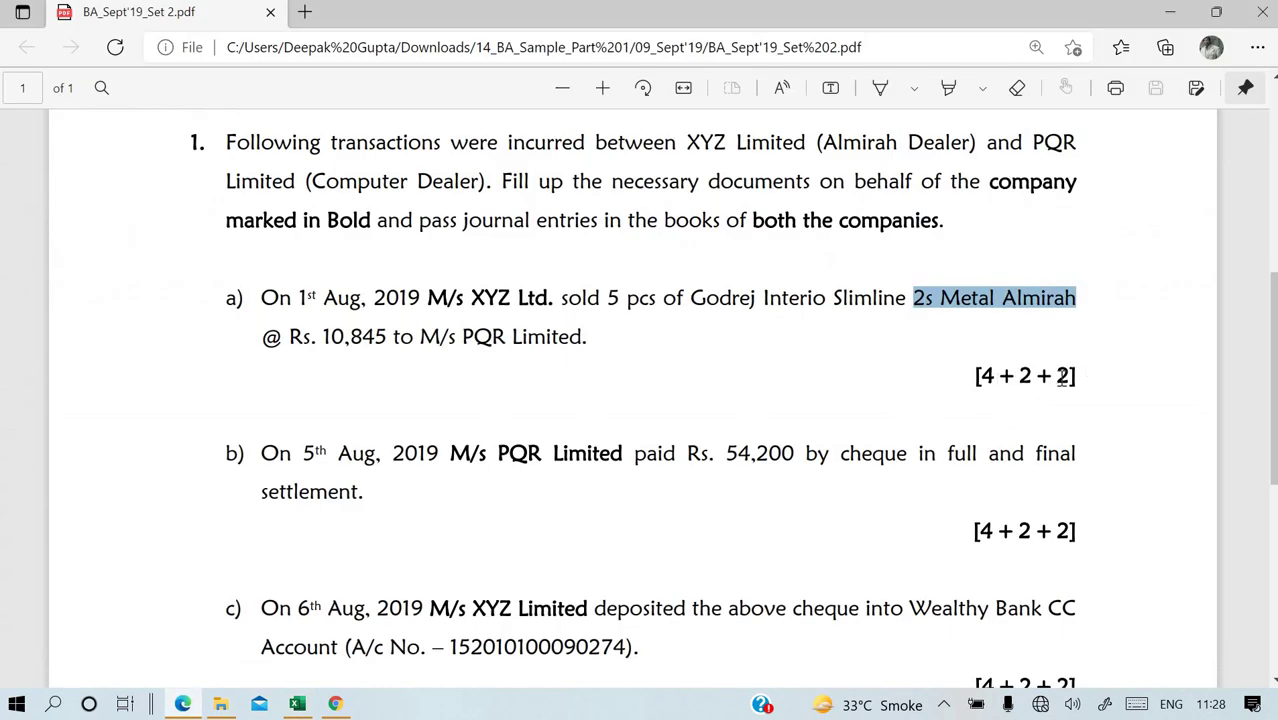
scroll(656, 469, down, 1)
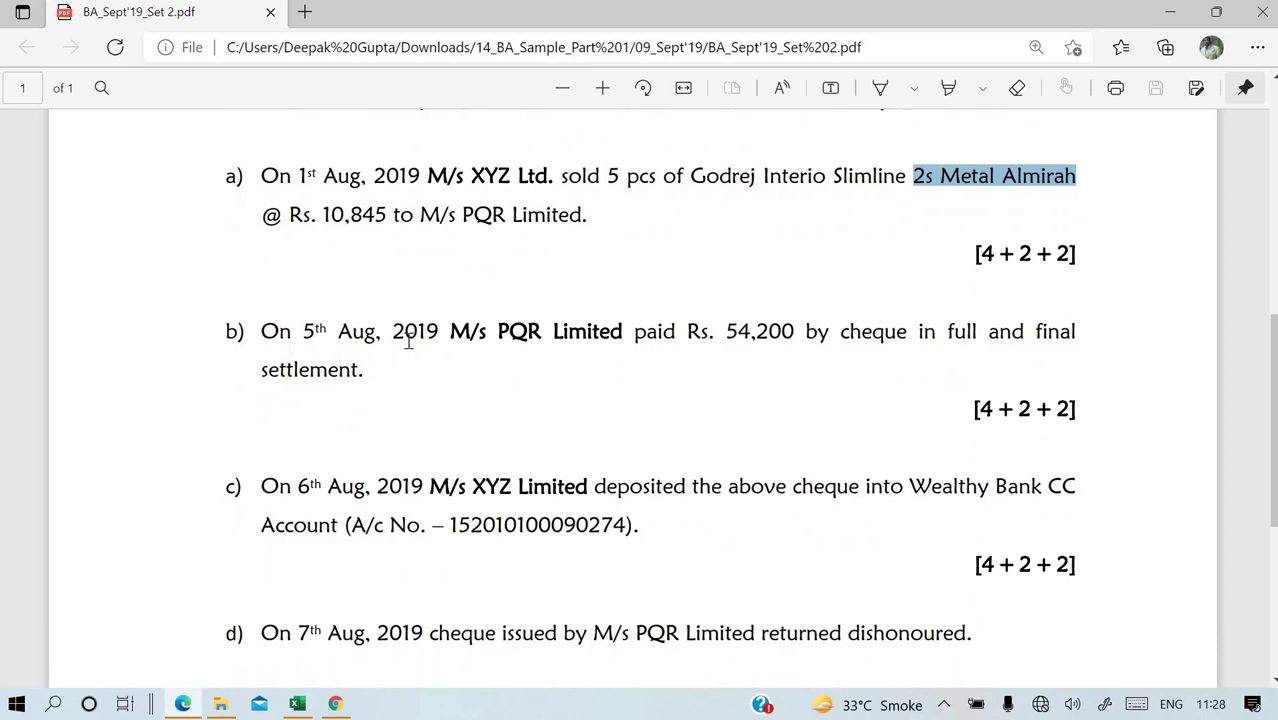
scroll(430, 362, down, 1)
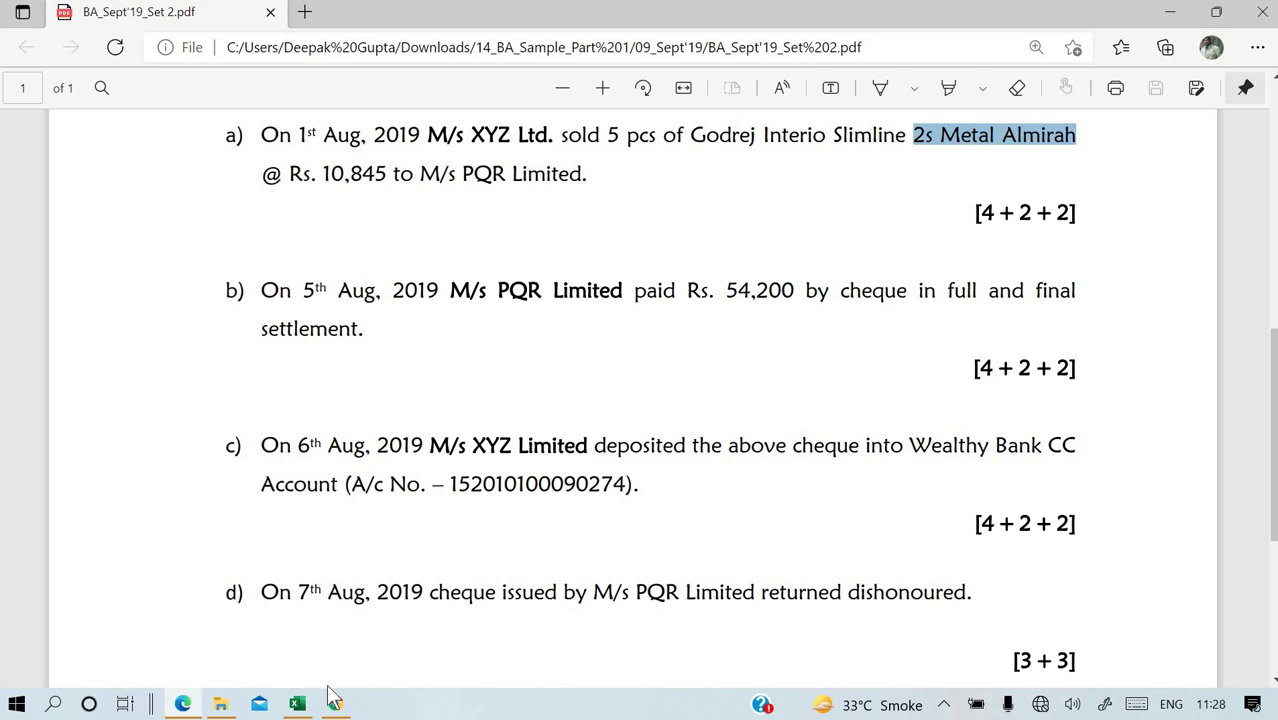
click(303, 705)
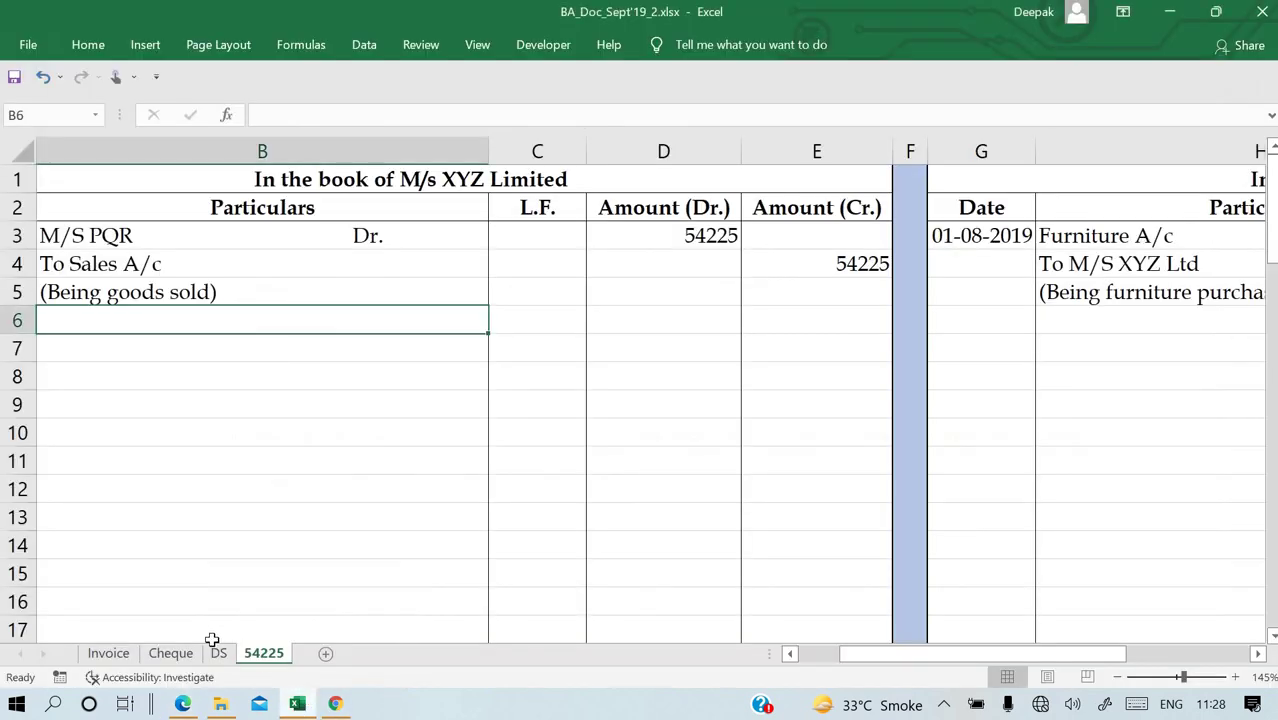
click(170, 655)
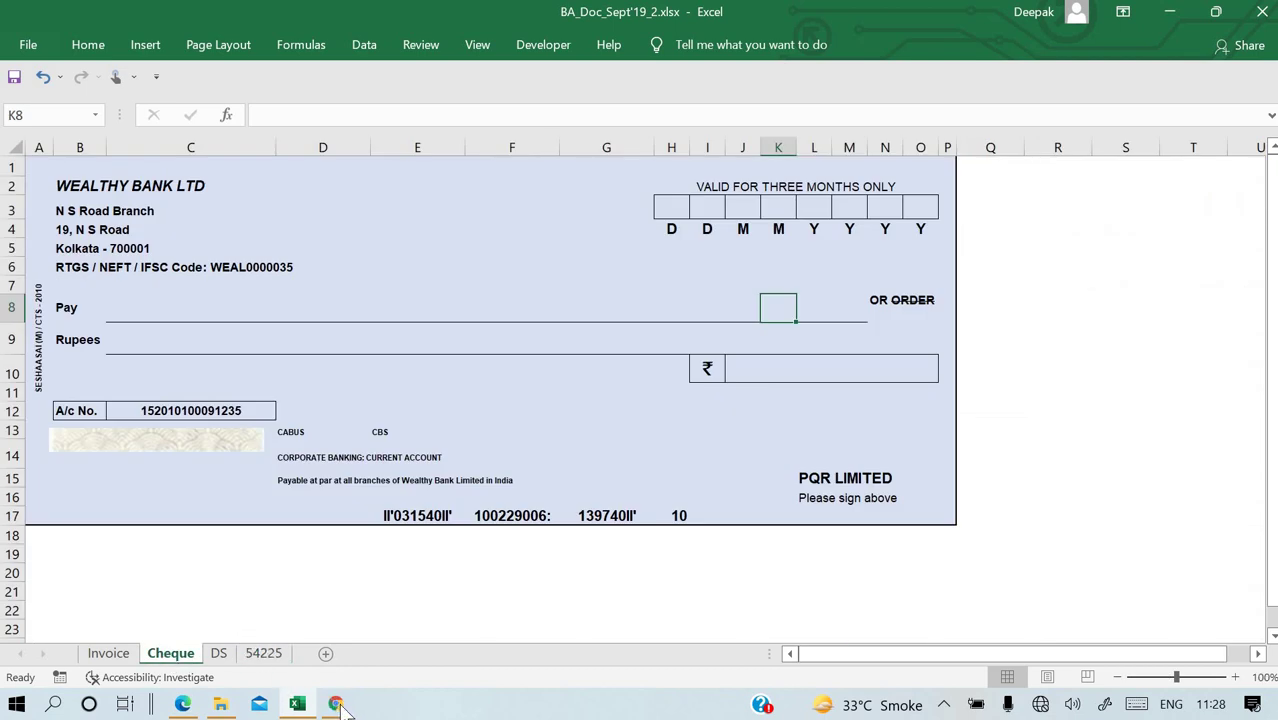
key(alt+Tab)
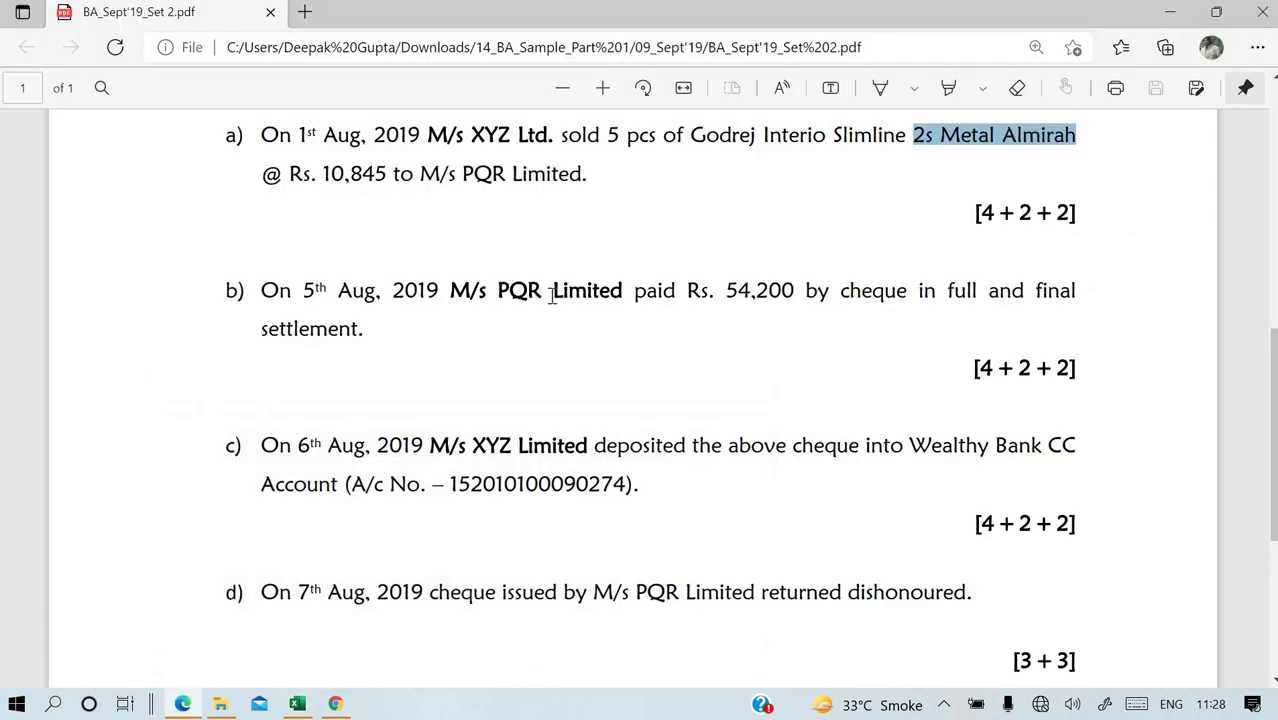
drag(452, 291, 626, 303)
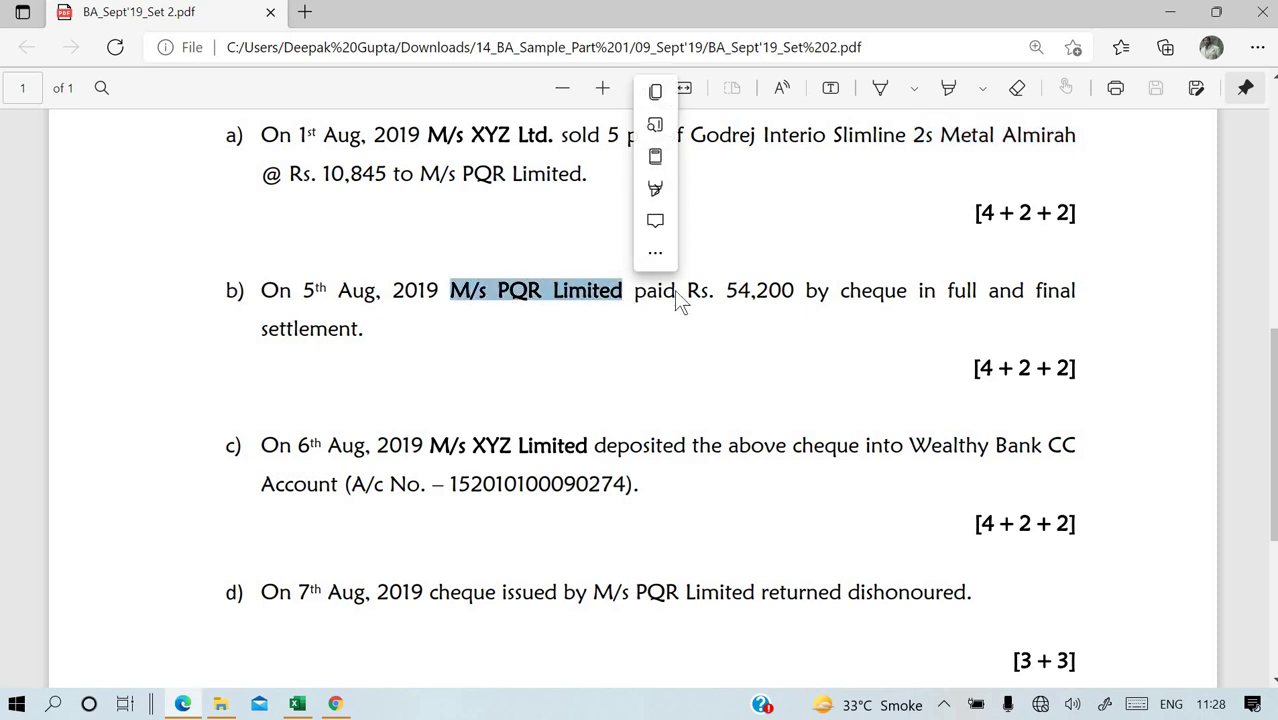
click(632, 290)
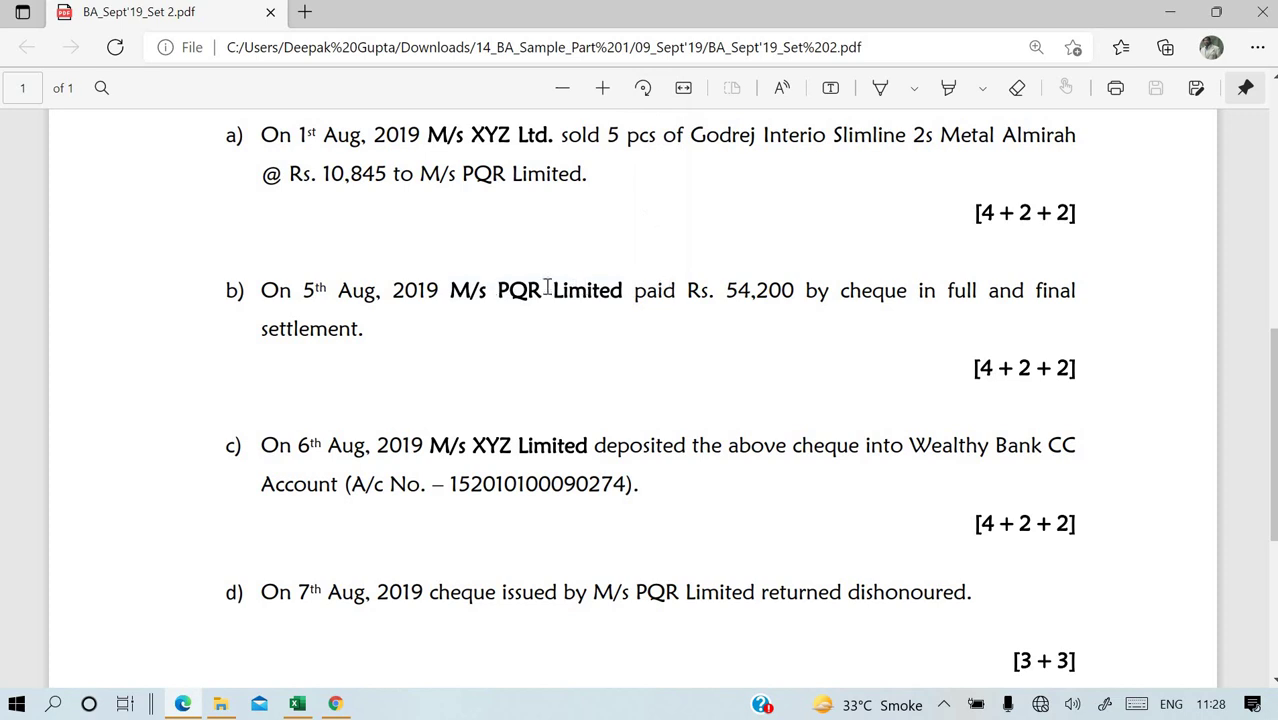
click(300, 700)
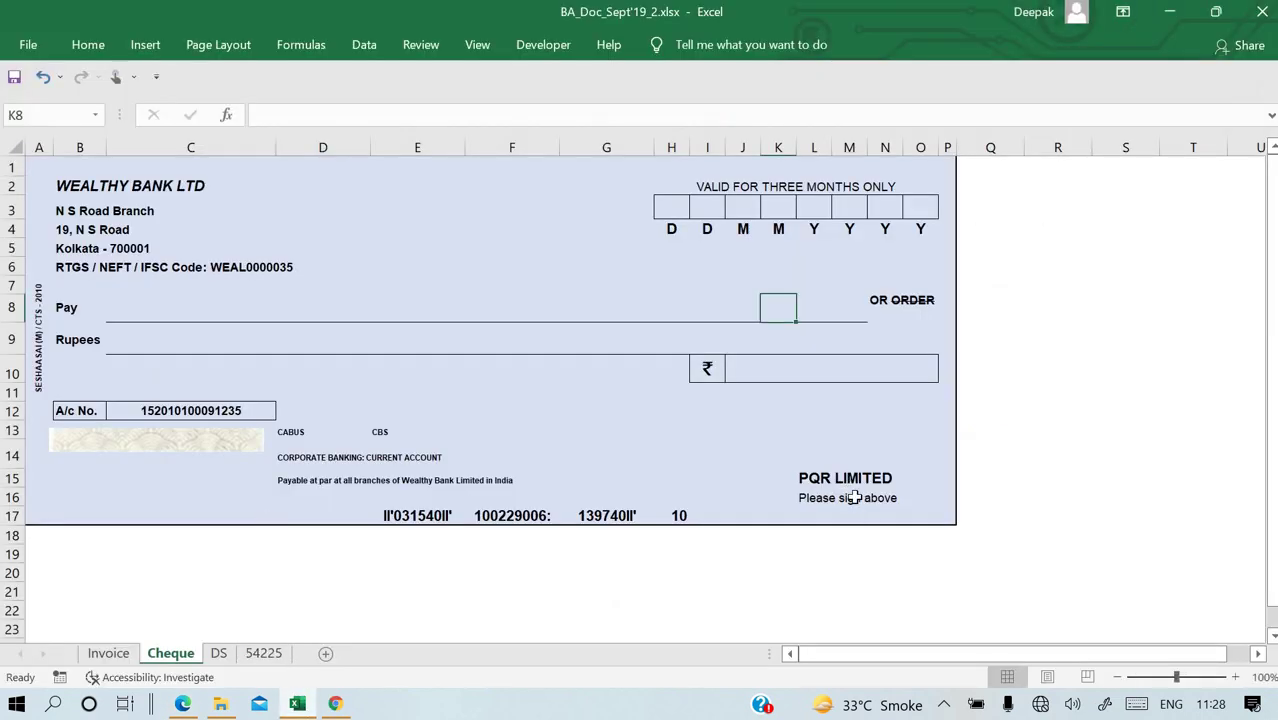
Make the cheque payable to 'M/S XYZ LTD' on the Pay line.
click(147, 313)
text(M/S XYZ Ltd)
key(BackSpace)
key(BackSpace)
text(TD)
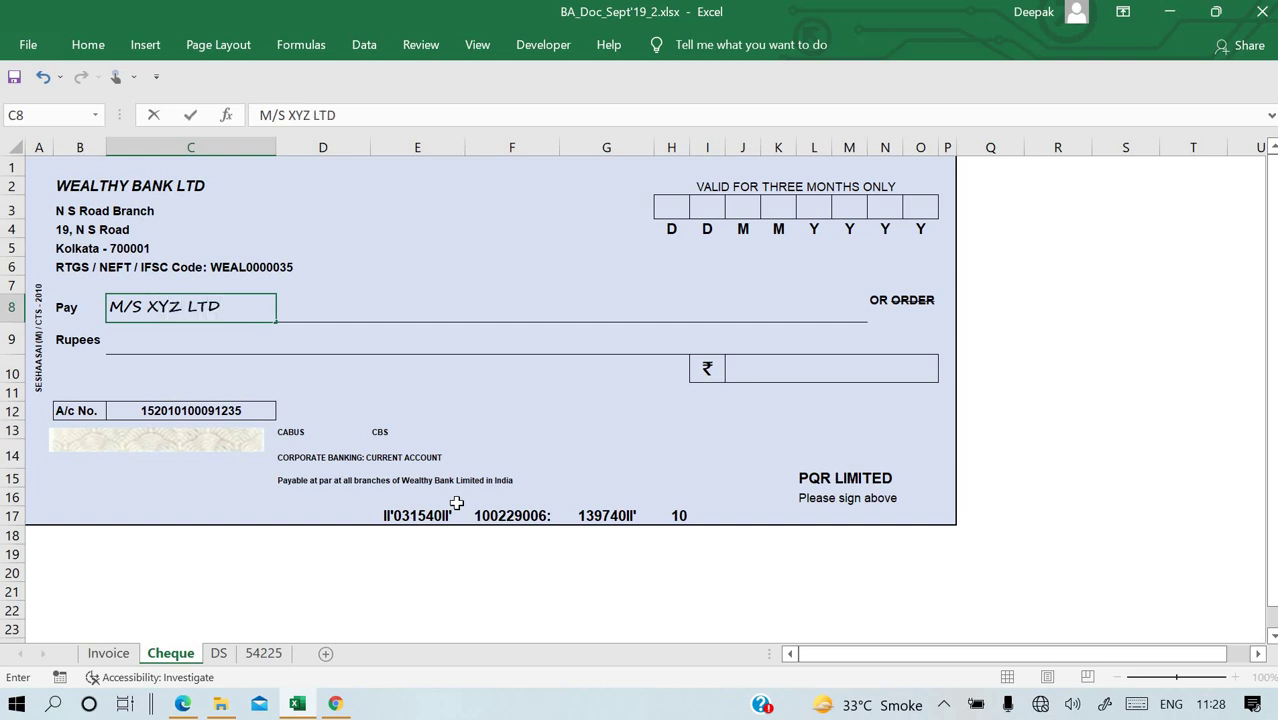
key(Return)
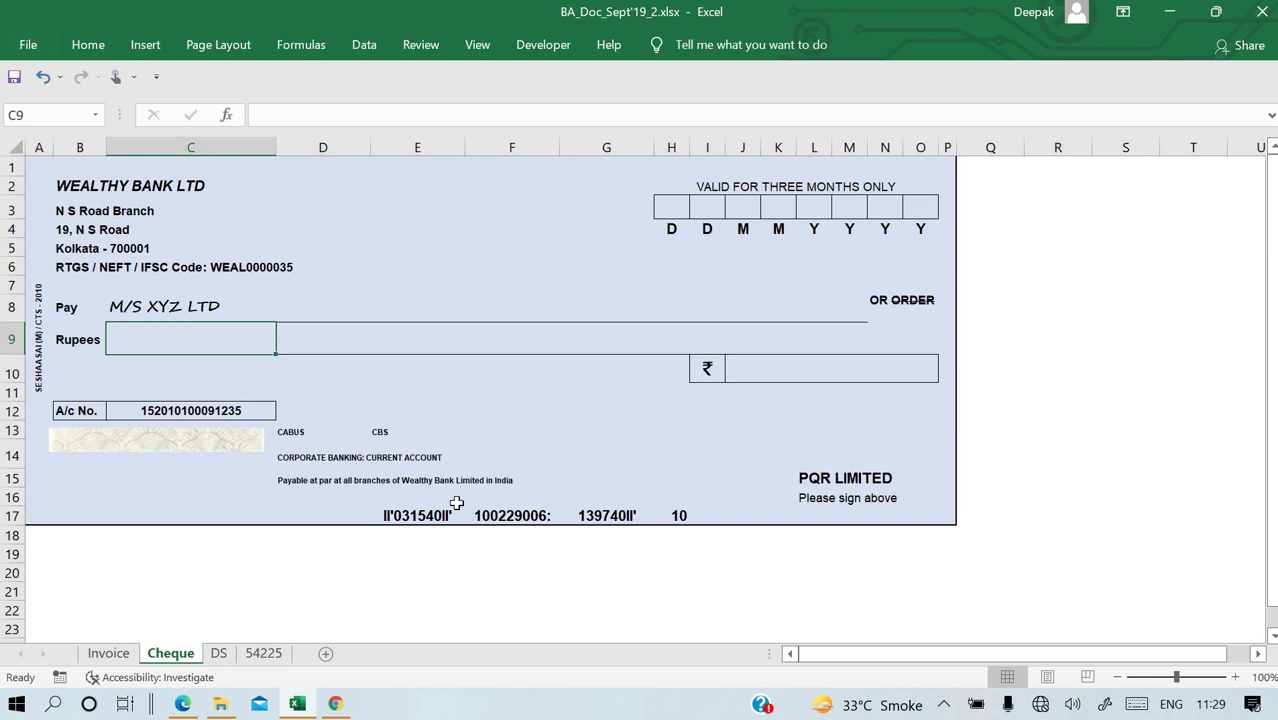
Fill the cheque's date boxes with 0,5,0,8,2,0,1,9 for 05-08-2019.
key(Up)
key(Up)
key(Up)
key(Up)
key(Up)
key(Down)
key(Down)
key(Down)
key(Down)
key(Right)
key(Right)
key(Right)
key(Up)
key(Up)
key(Up)
key(Up)
key(Up)
key(Right)
key(Right)
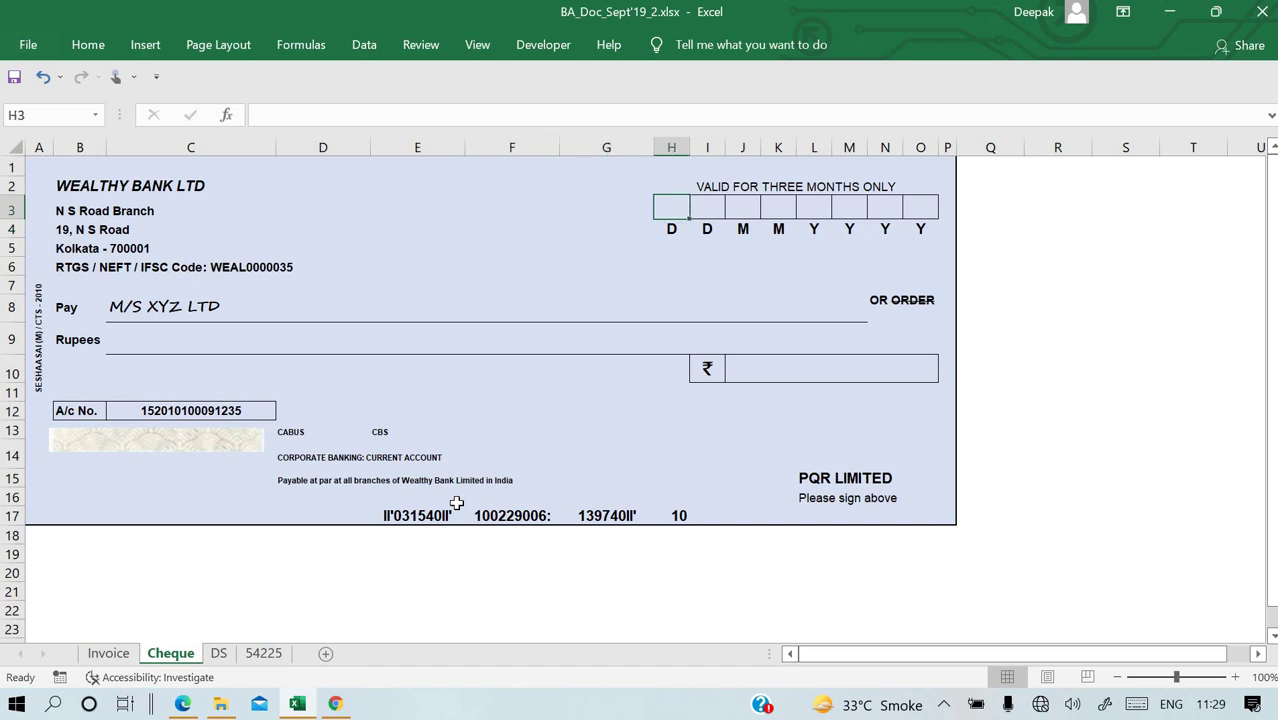
text(0)
key(Right)
text(5)
key(Right)
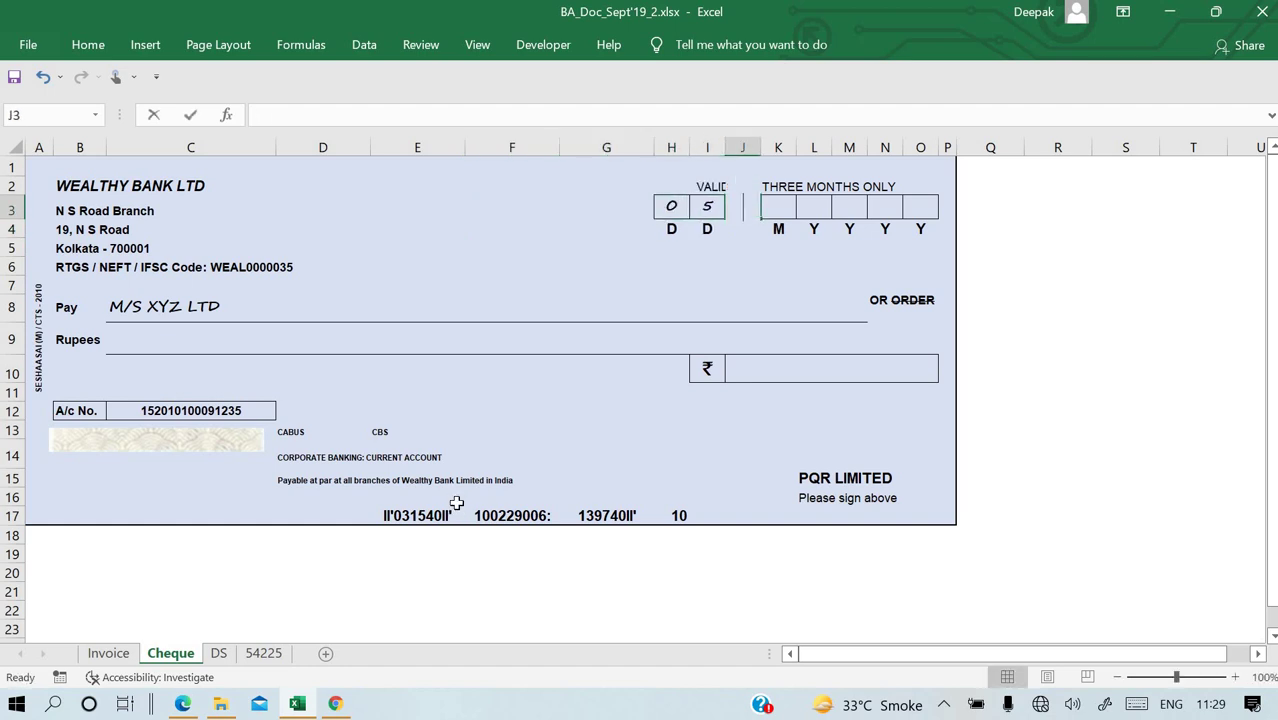
text(0)
key(Right)
text(8)
key(Right)
text(2)
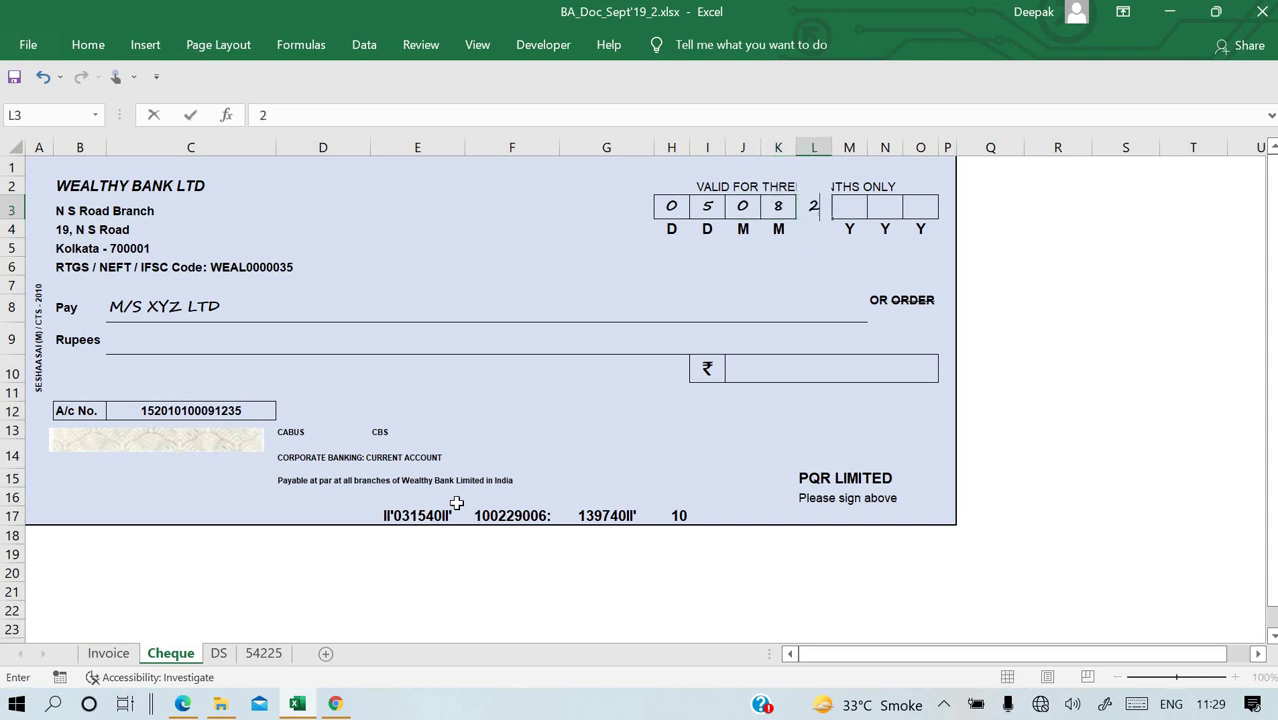
key(Right)
text(0)
key(Right)
text(1)
key(Right)
text(9)
key(Down)
key(Down)
key(Down)
key(Down)
key(Left)
key(Left)
key(Left)
key(Down)
key(Left)
key(Left)
key(Left)
key(Left)
key(Left)
key(Left)
key(Left)
key(Left)
key(Left)
key(Left)
key(Left)
key(Down)
key(Down)
key(Down)
key(Down)
key(Down)
key(Down)
key(Down)
key(Down)
key(Down)
key(Right)
key(Up)
key(Up)
key(Up)
key(Up)
key(Up)
key(Up)
key(Up)
key(Up)
key(Right)
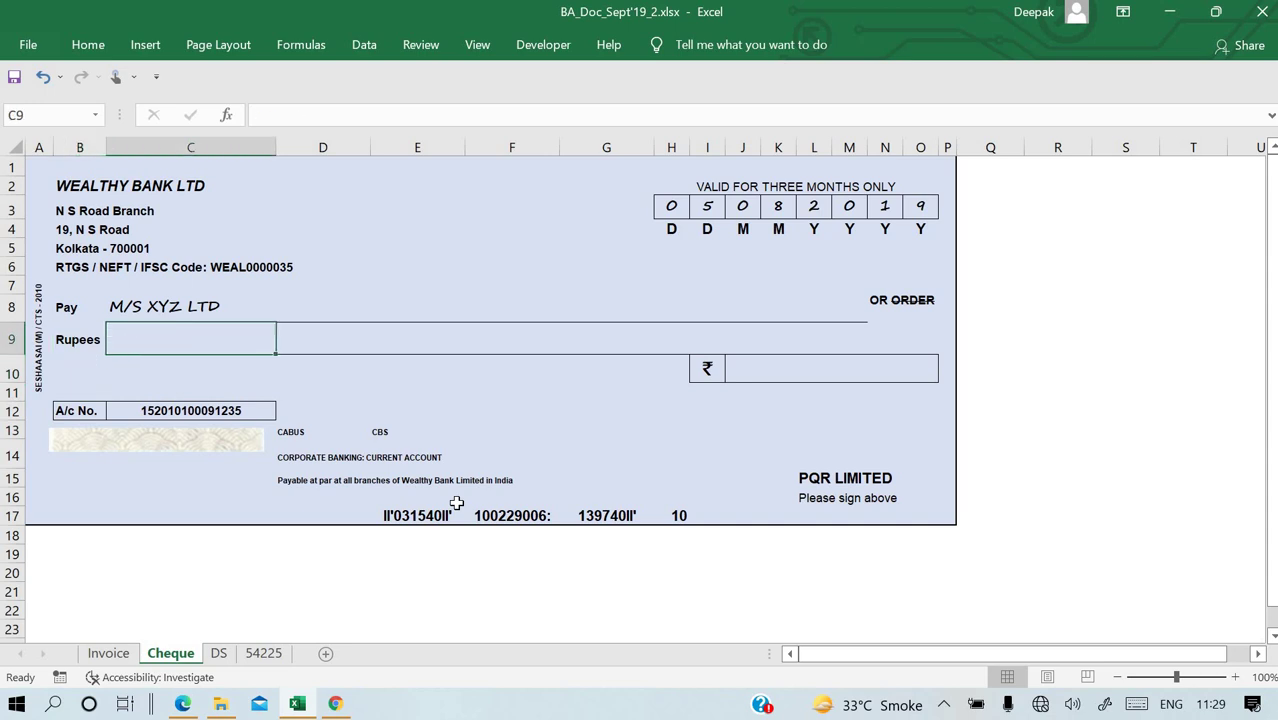
Write 'Fifty four thousand two hundred Only' on the Rupees line, checking the question paper and fixing the typo.
text(Fifty fro)
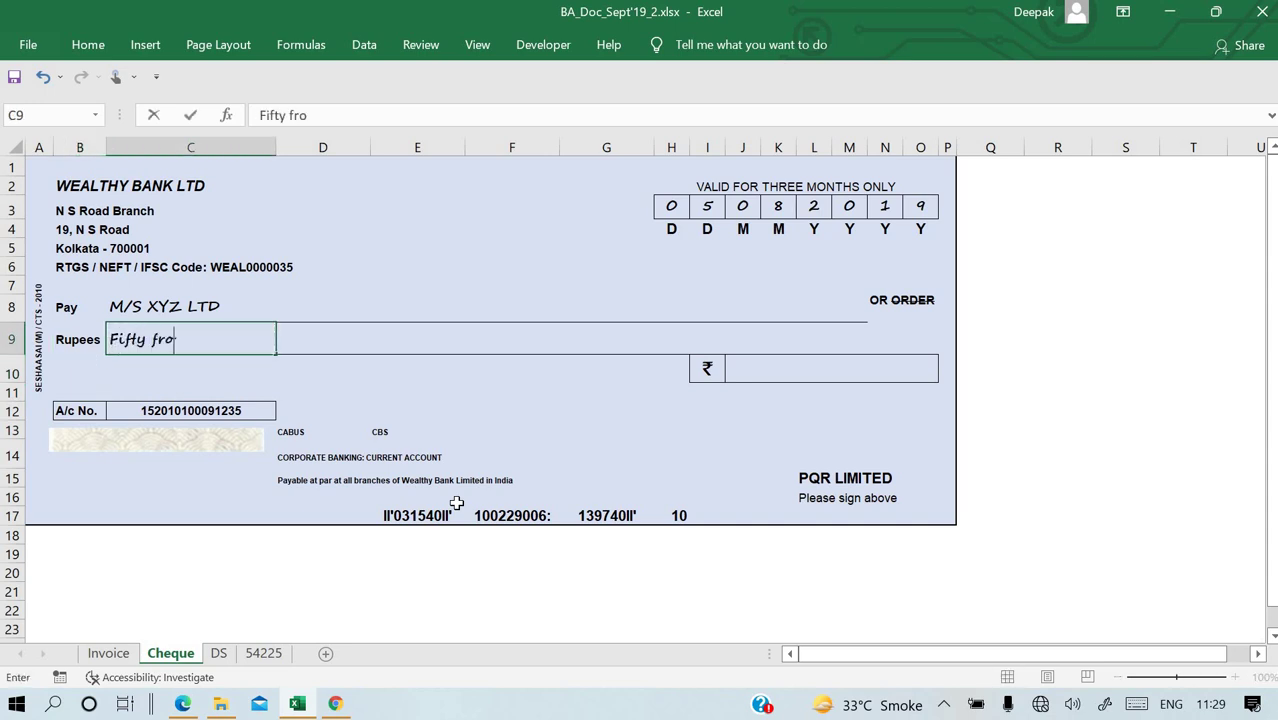
text(ut thousan)
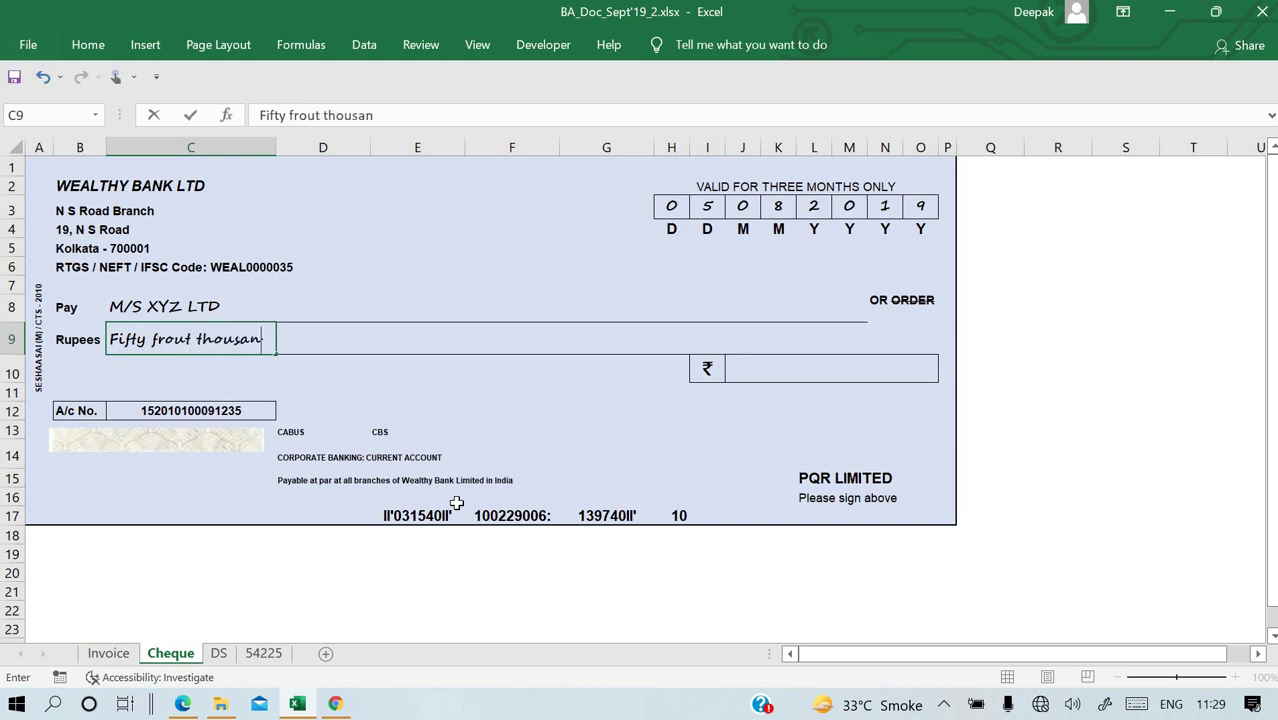
text(d two hundred)
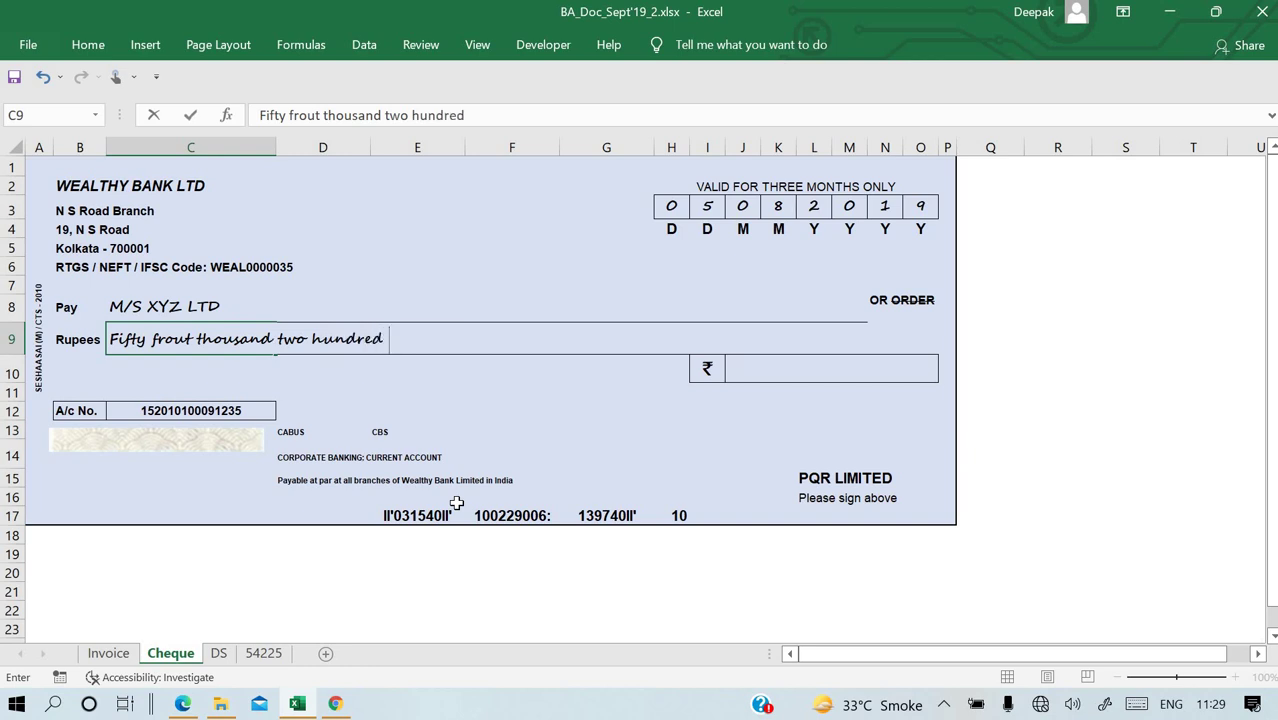
key(alt+Tab)
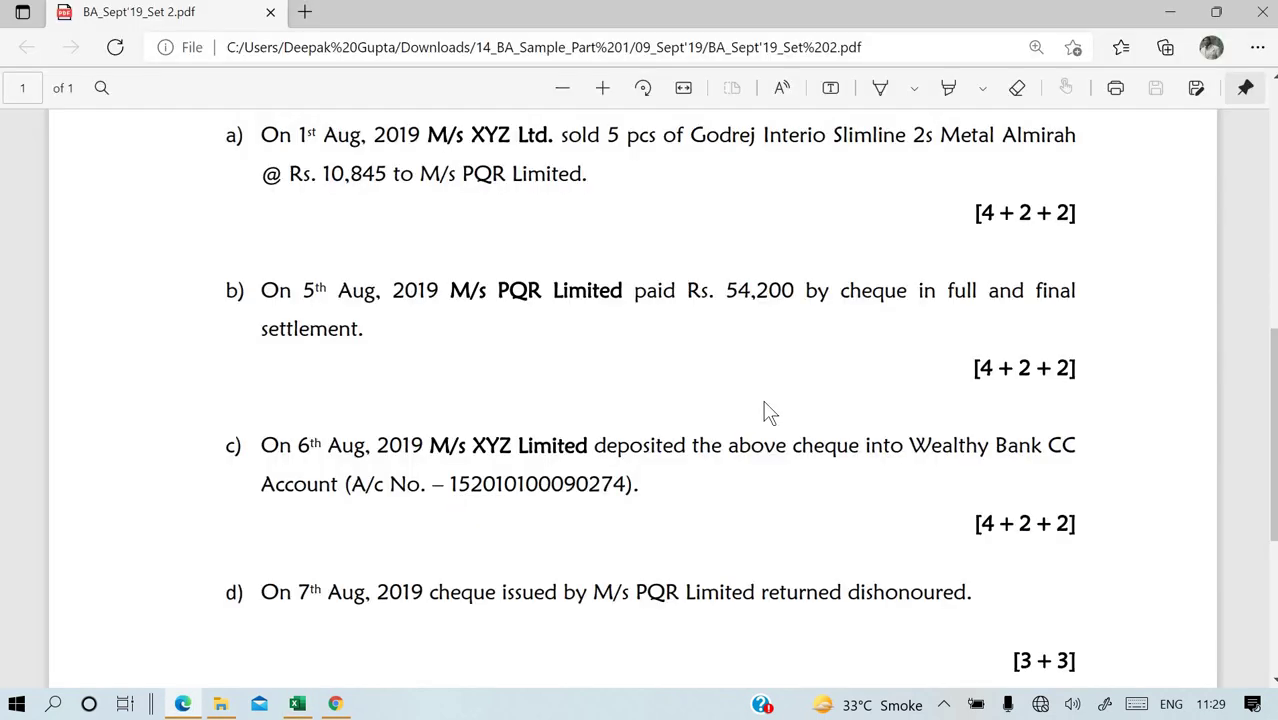
key(alt+Tab)
text(Only)
key(Return)
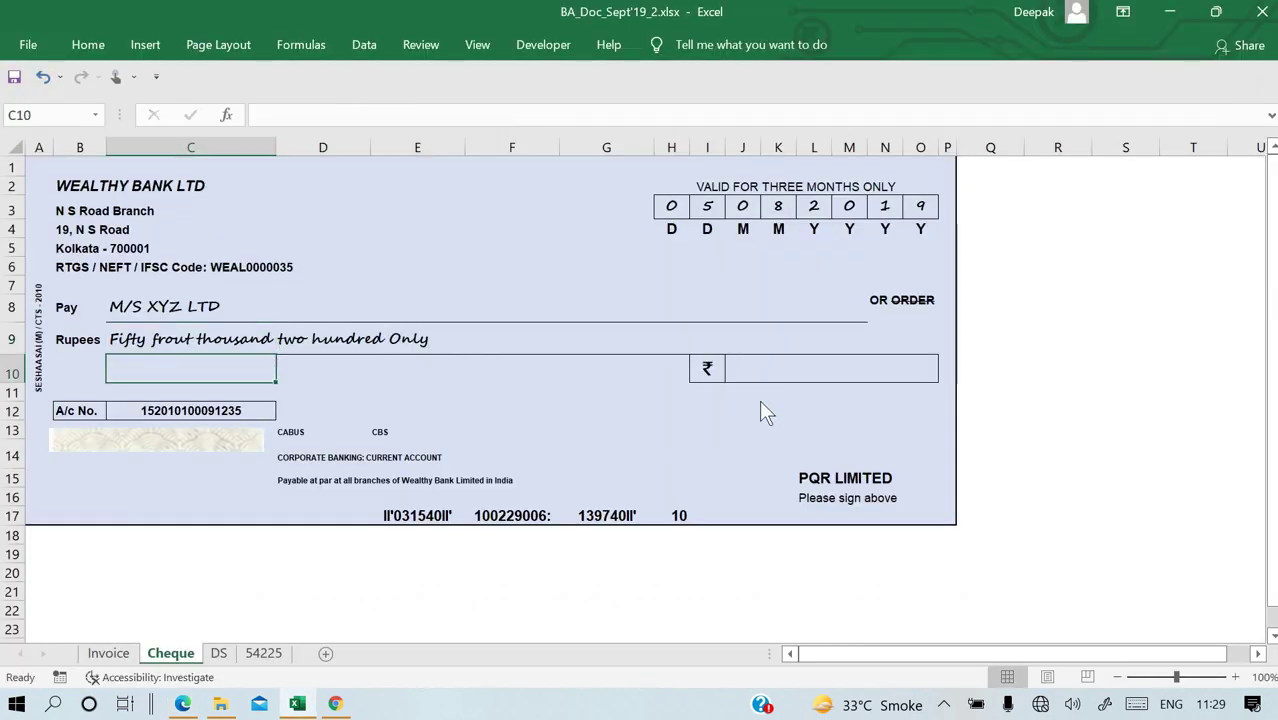
key(alt+Tab)
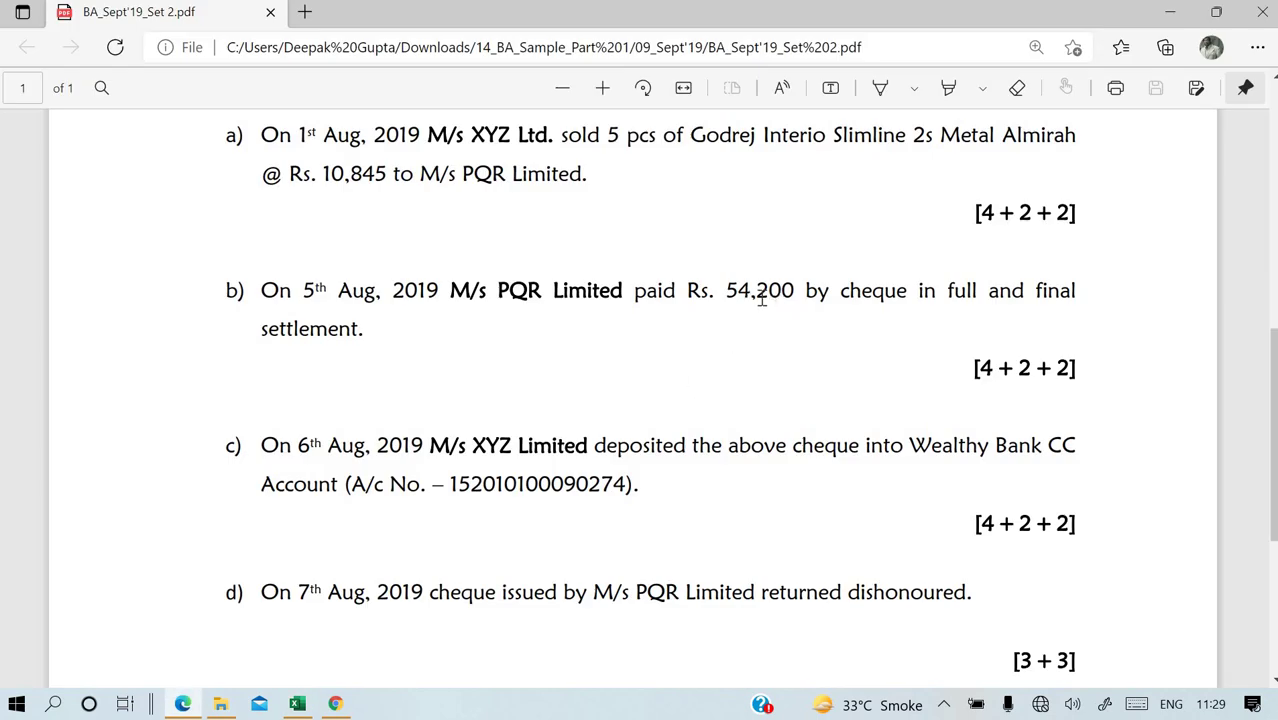
key(alt+Tab)
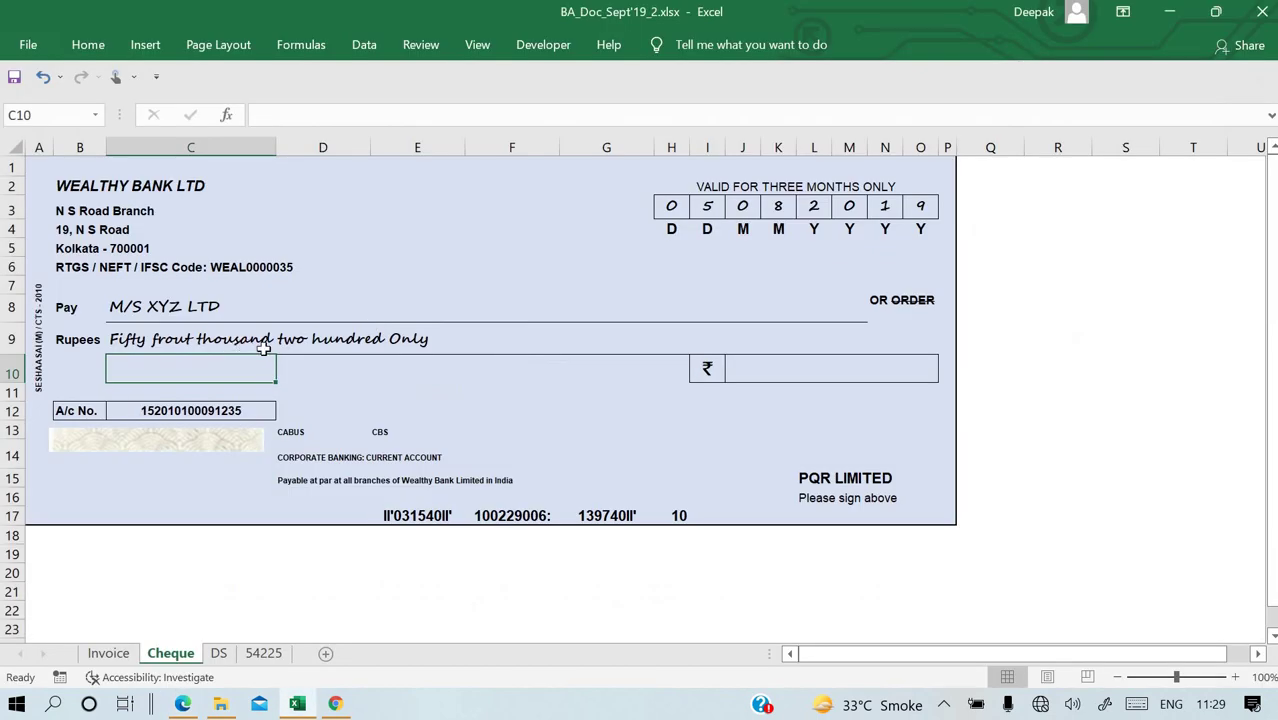
double_click(196, 338)
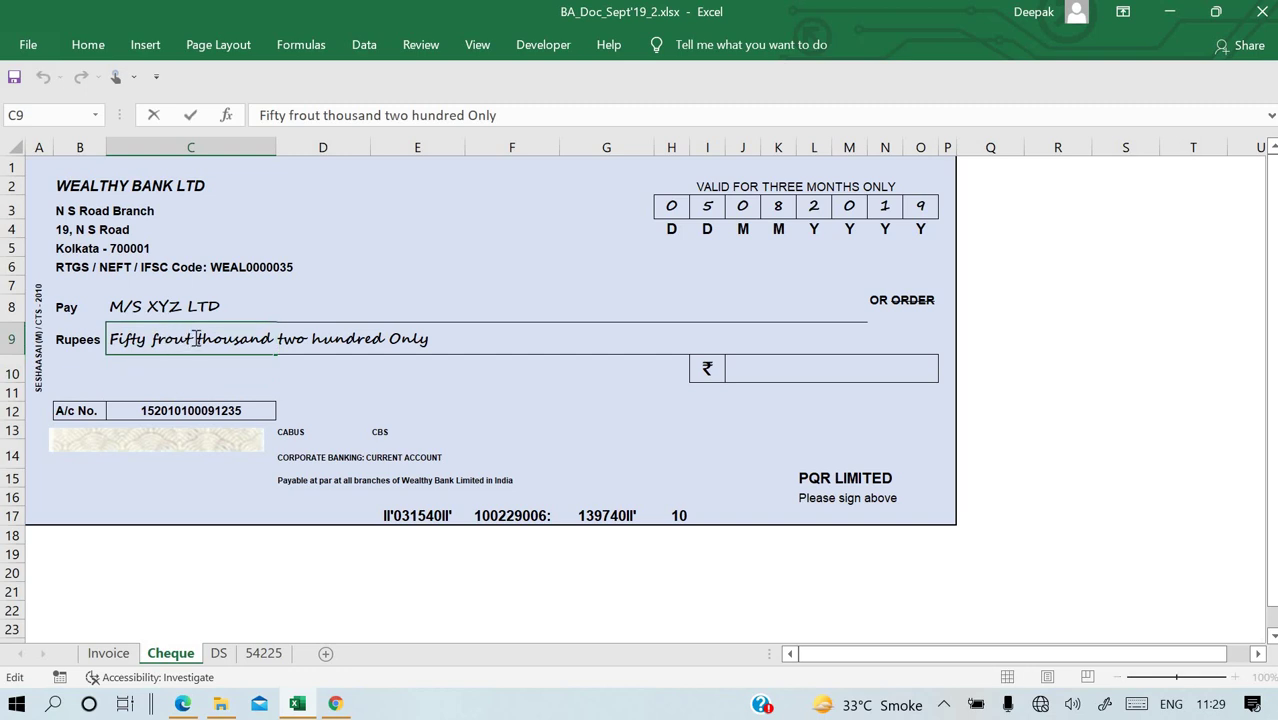
key(BackSpace)
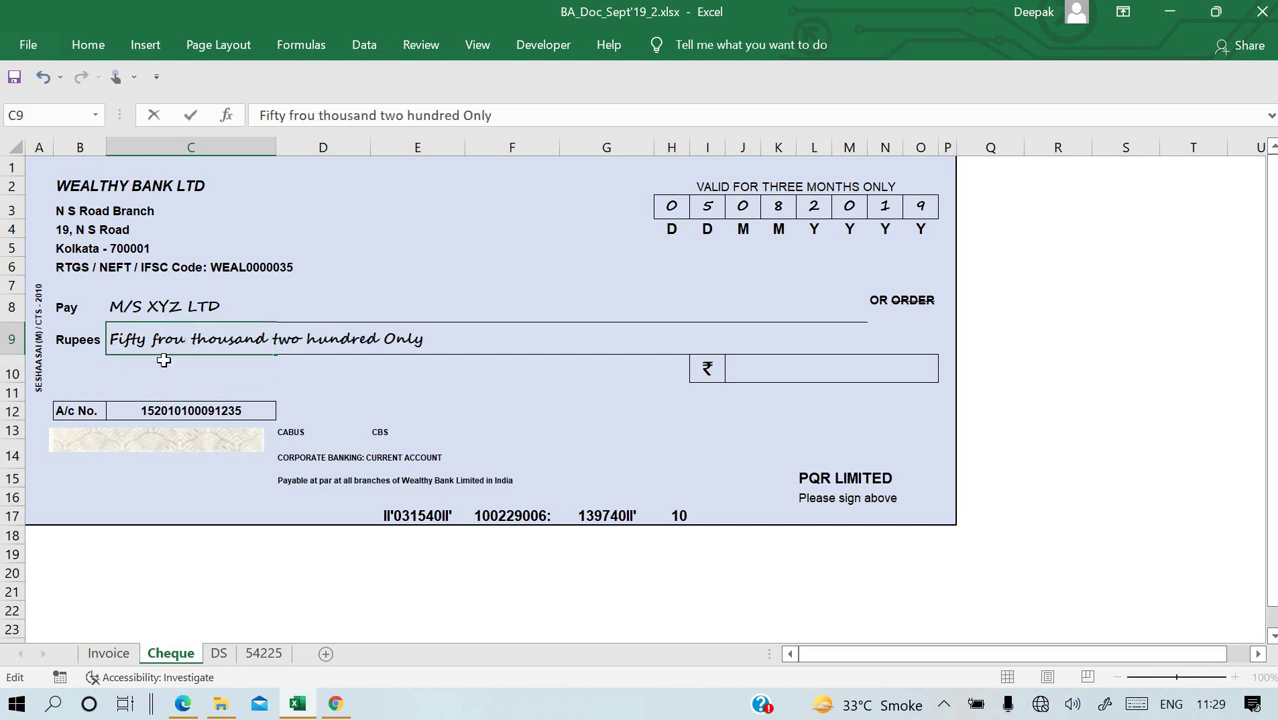
text(r)
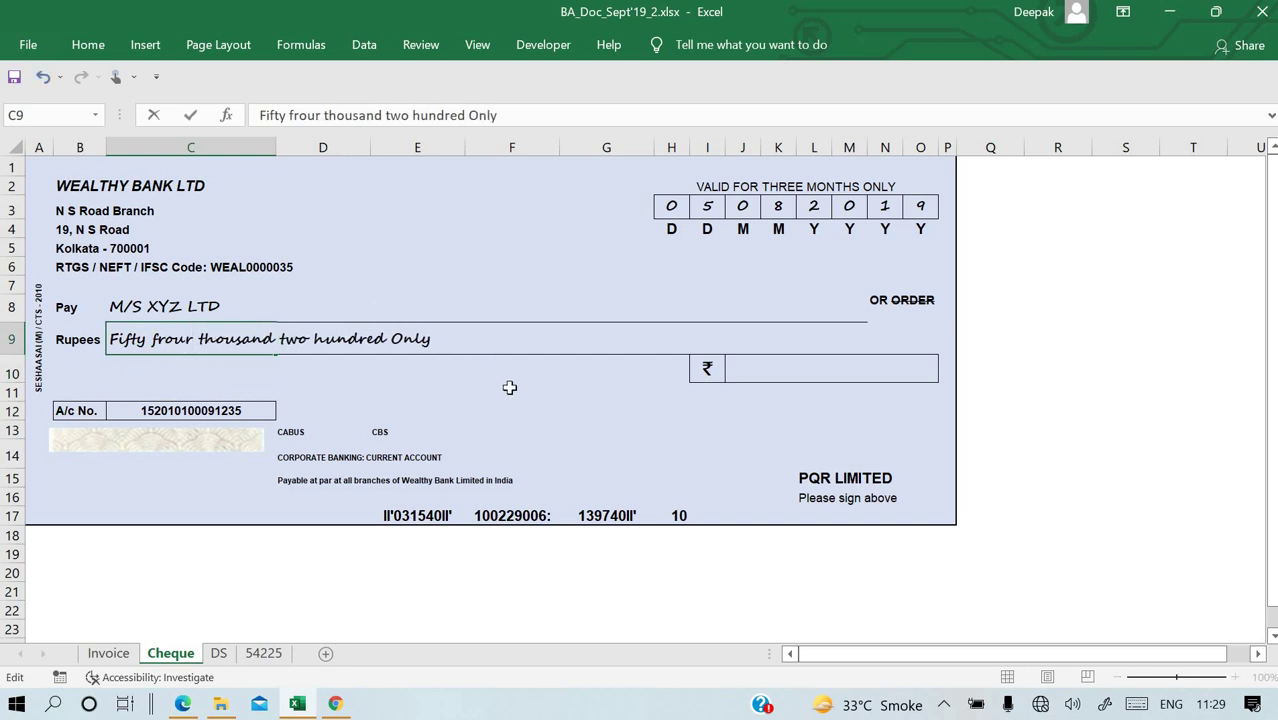
click(508, 386)
click(777, 380)
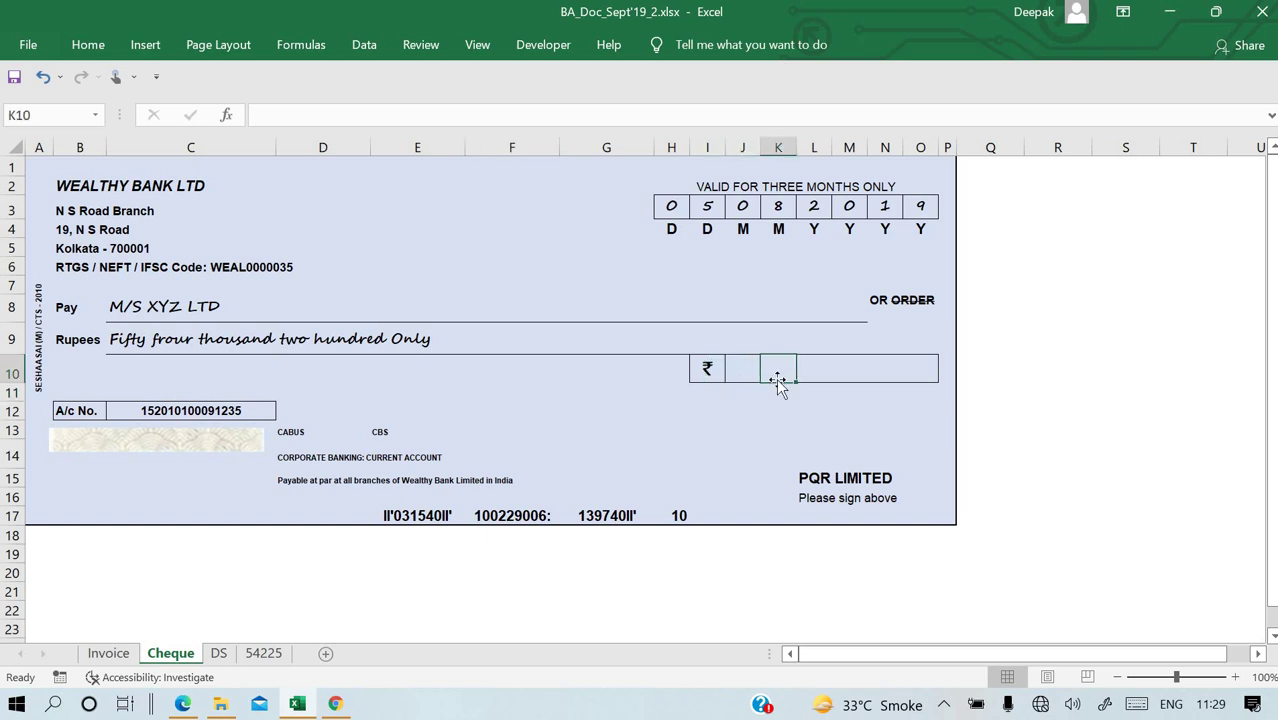
Enter 54200/- in the rupee box, put the signatory's name above PQR LIMITED, and type 'Account Payee' in D2.
text(54200)
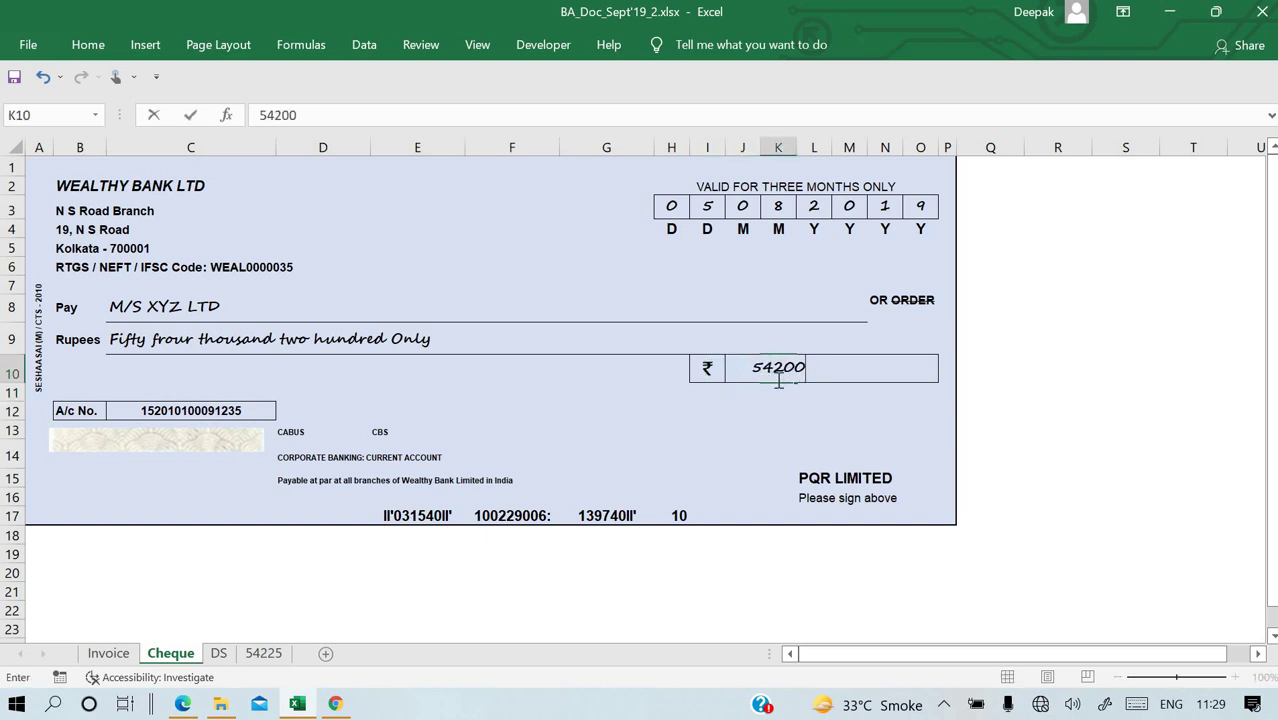
text(/-)
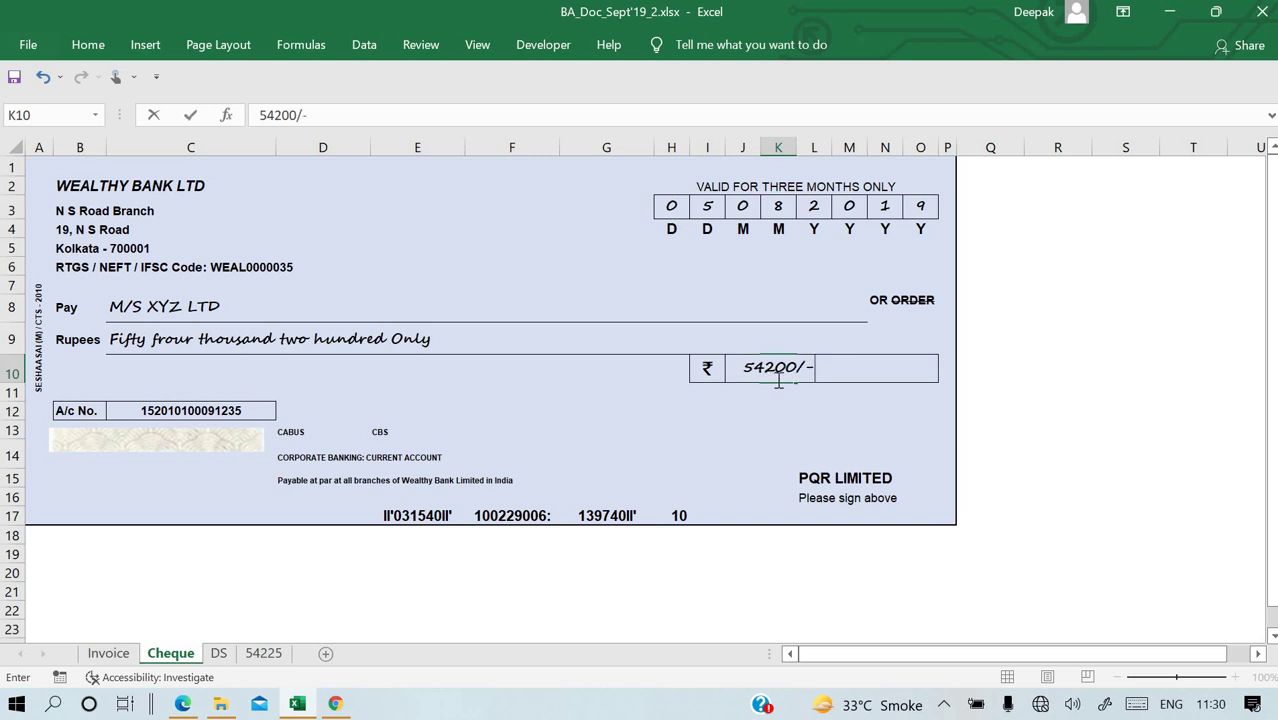
key(Return)
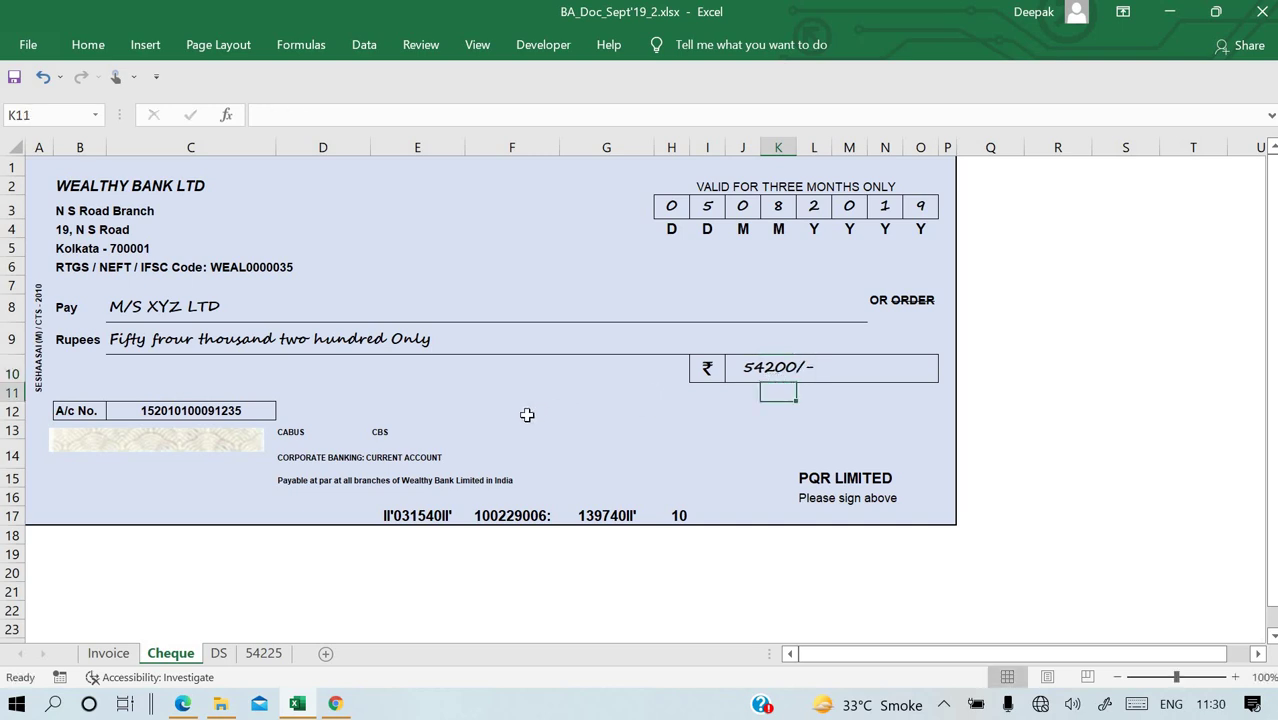
click(808, 451)
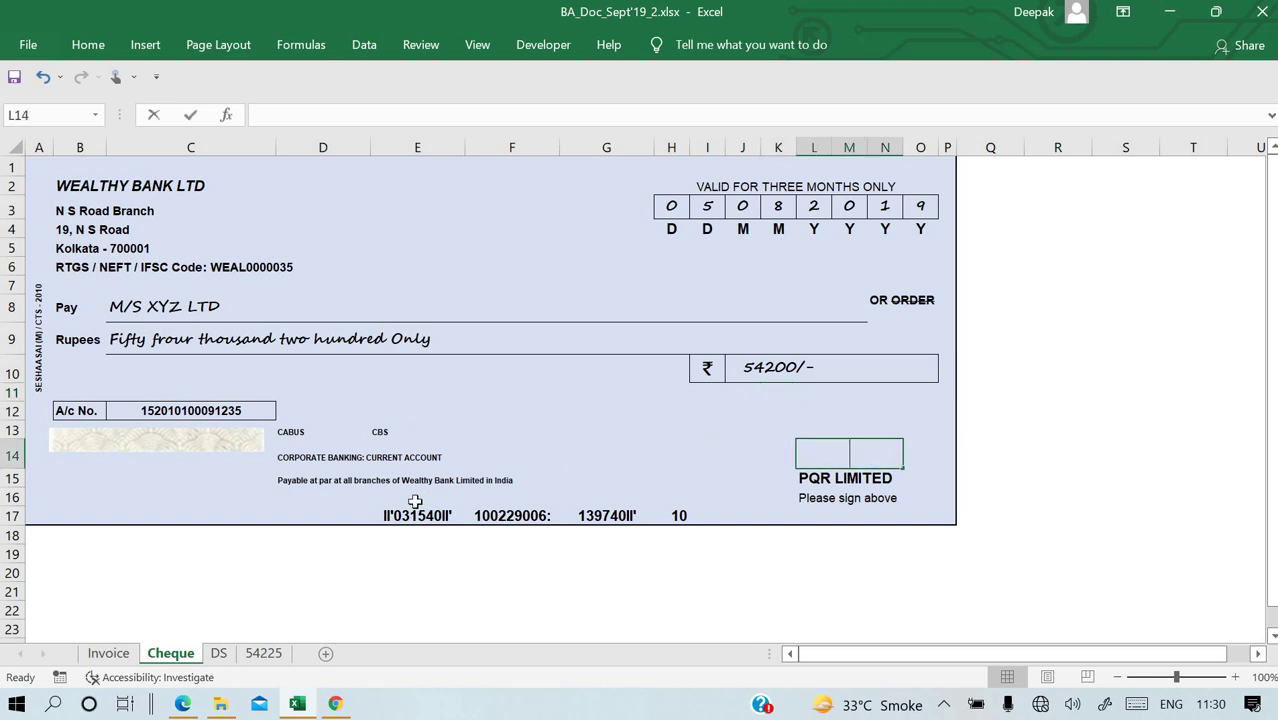
key(Return)
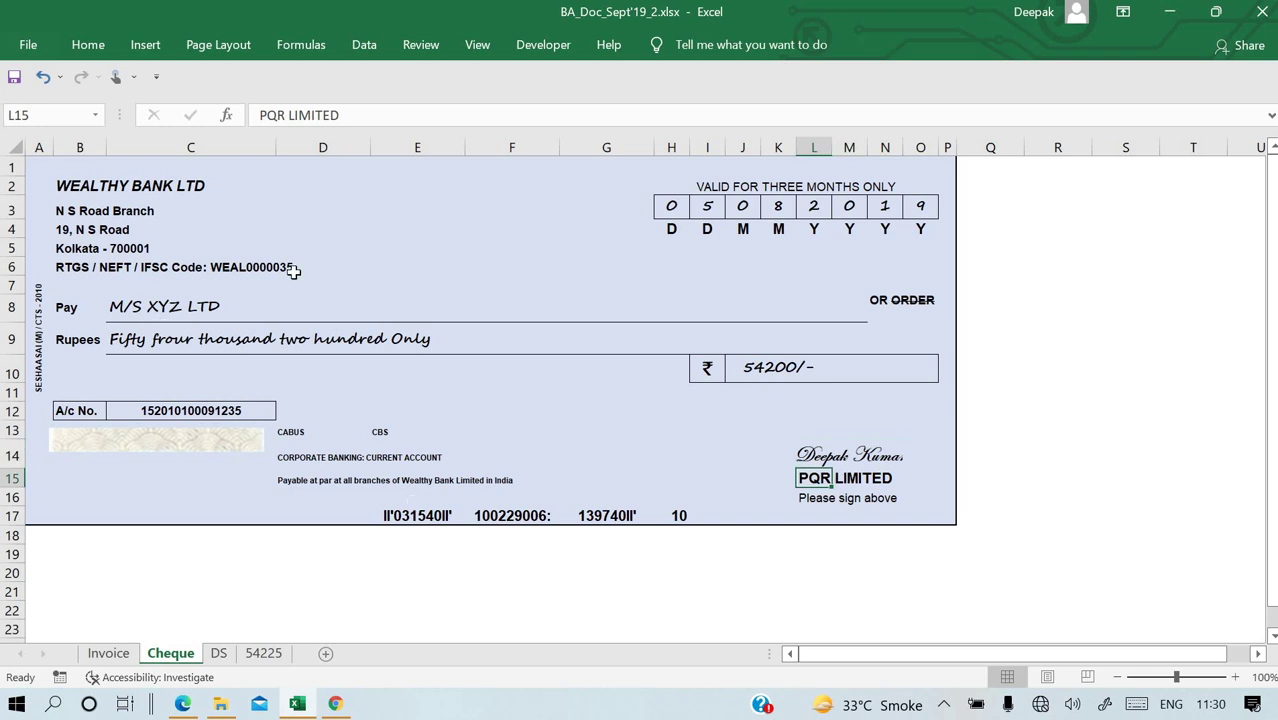
mouse_move(365, 187)
mouse_down()
mouse_move(408, 188)
mouse_move(353, 188)
mouse_up()
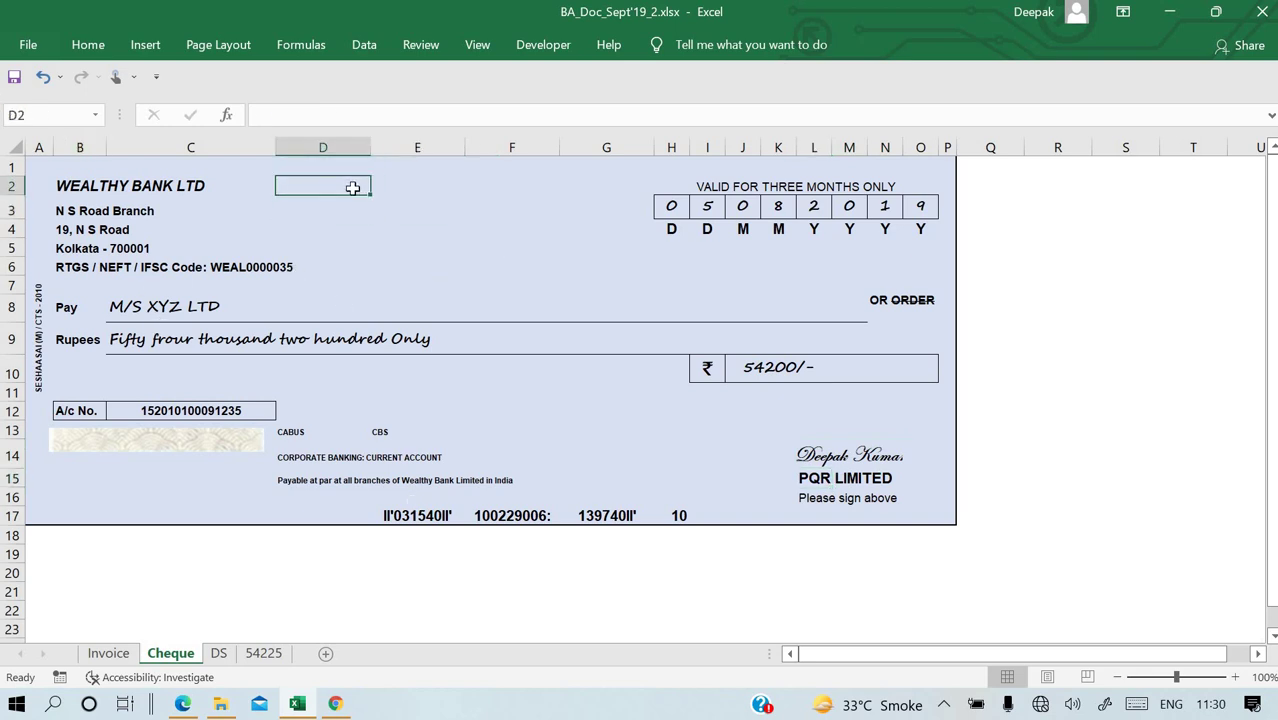
text(Account Payee)
Give the 'Account Payee' label in D2 a top and bottom border.
click(190, 115)
click(94, 40)
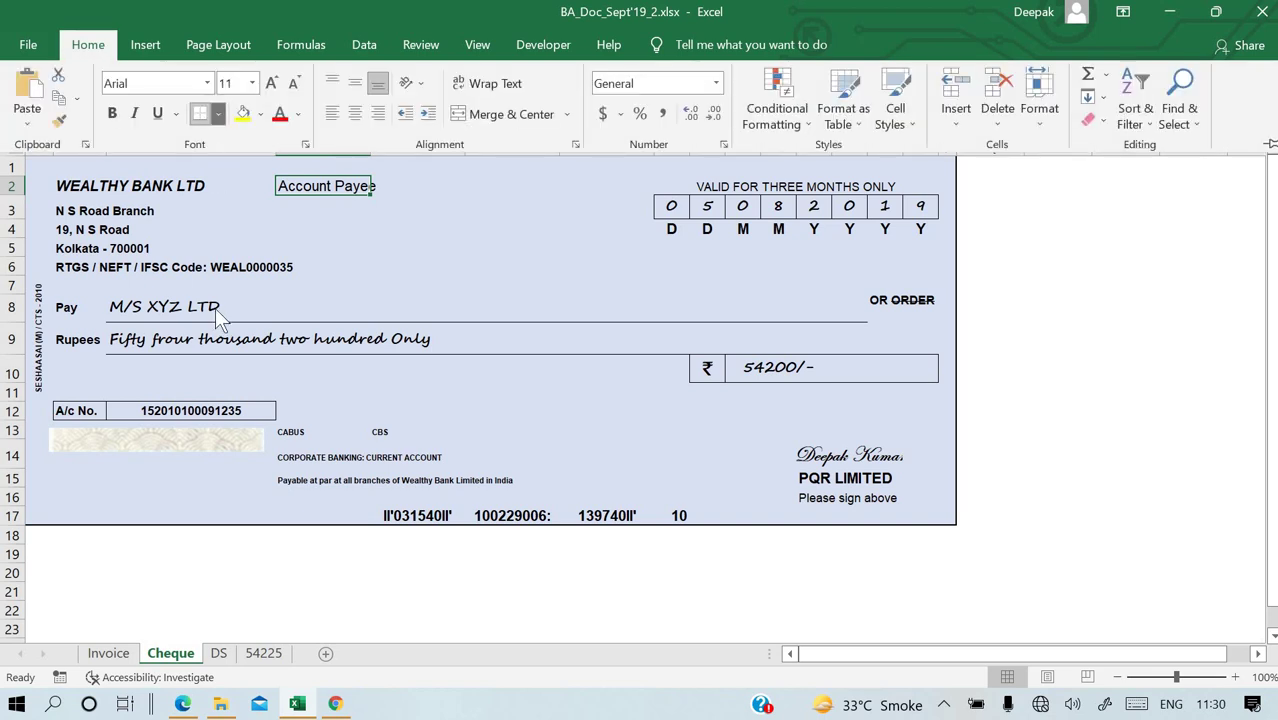
click(218, 113)
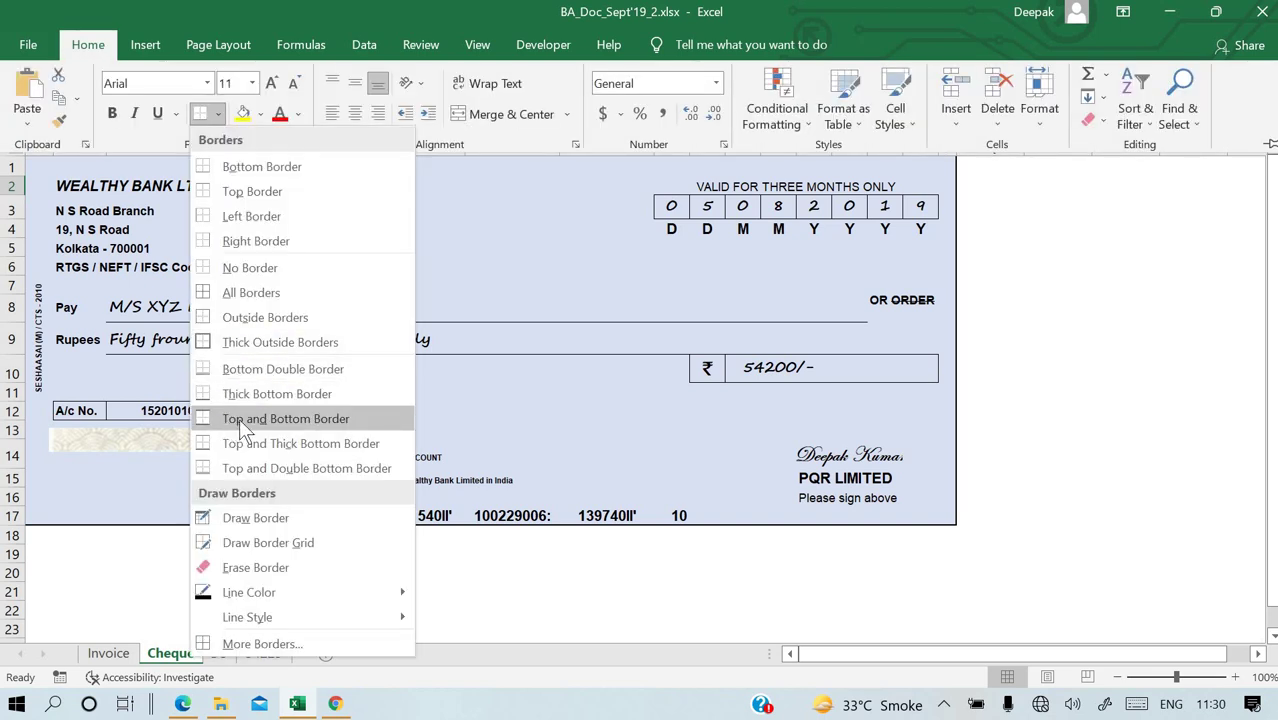
click(238, 418)
click(484, 241)
click(469, 287)
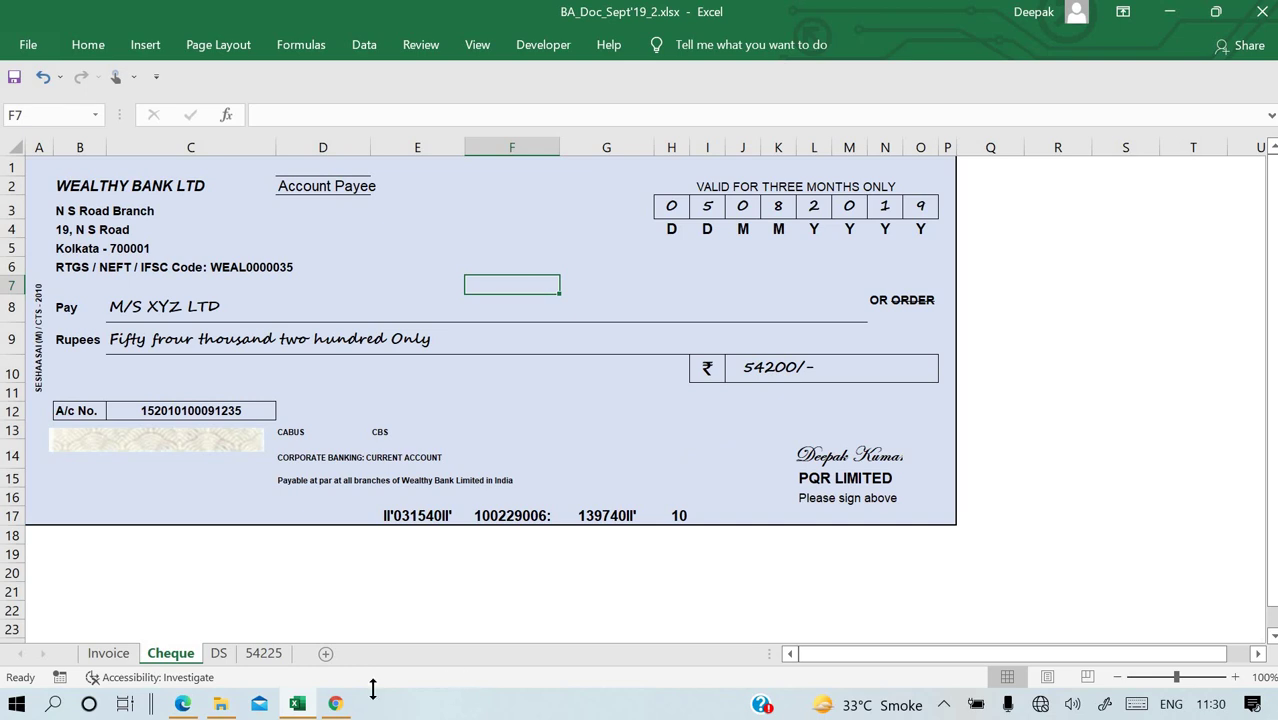
mouse_move(337, 707)
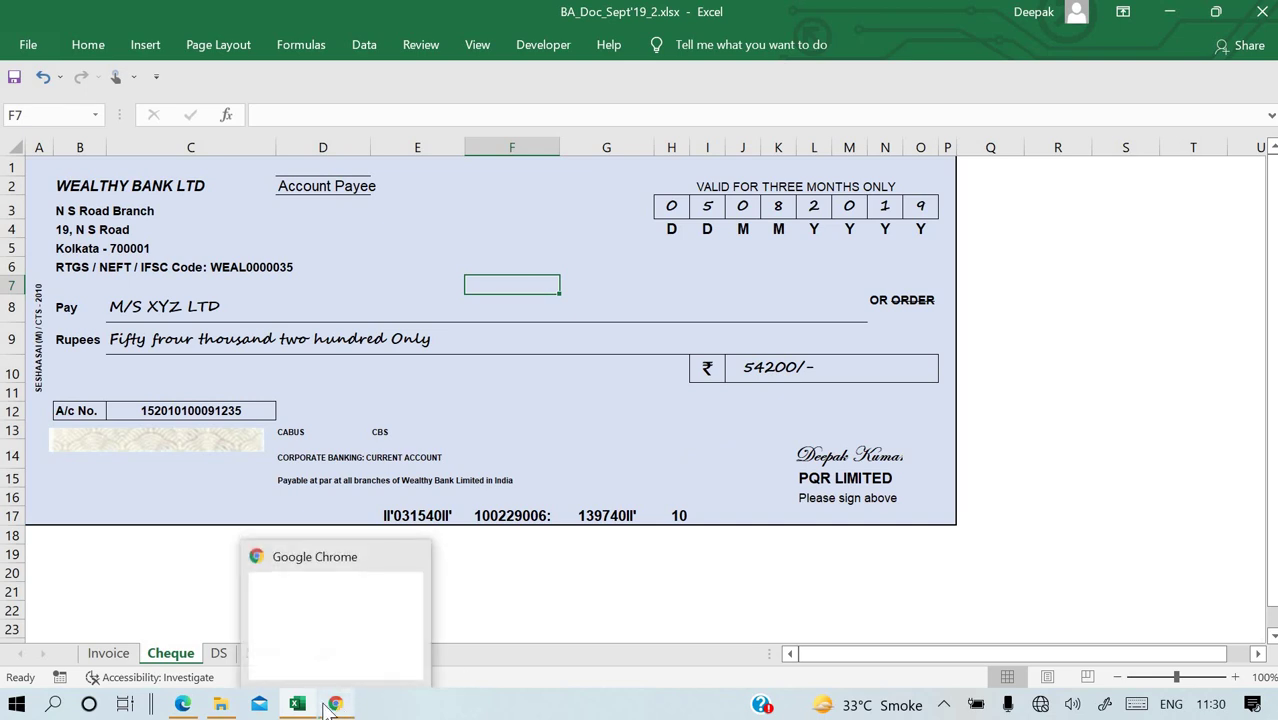
click(183, 704)
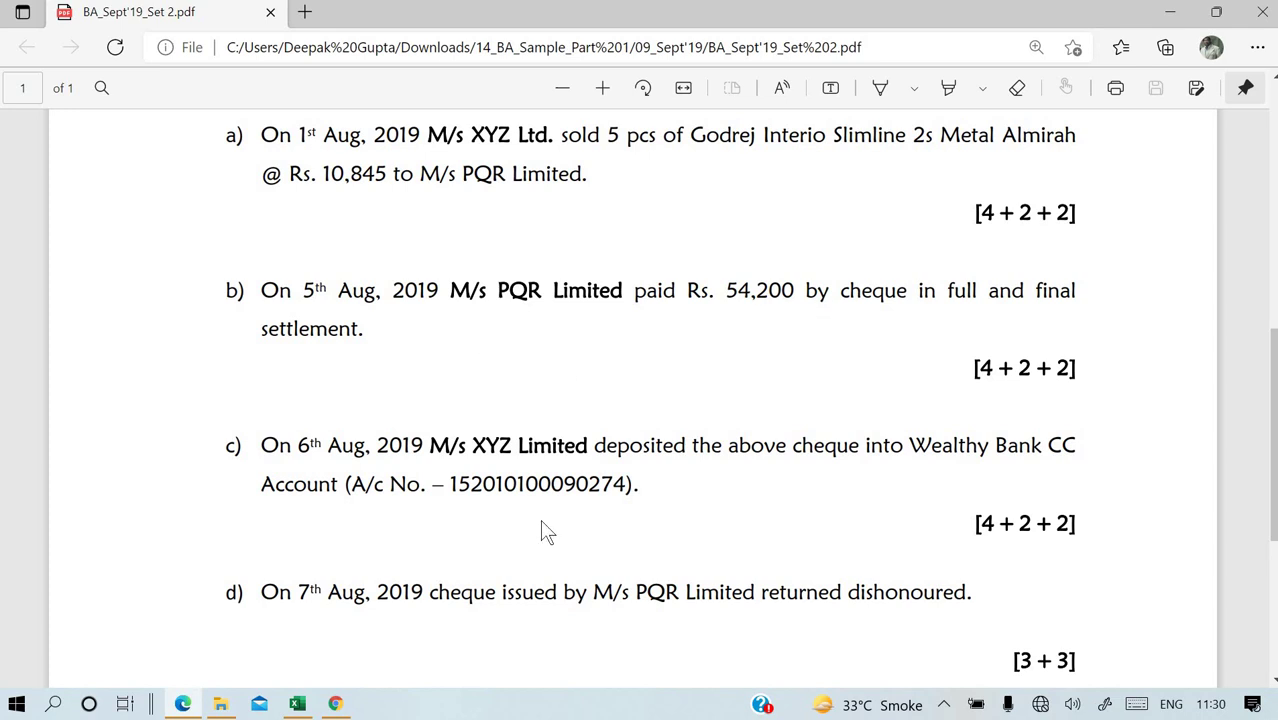
click(297, 704)
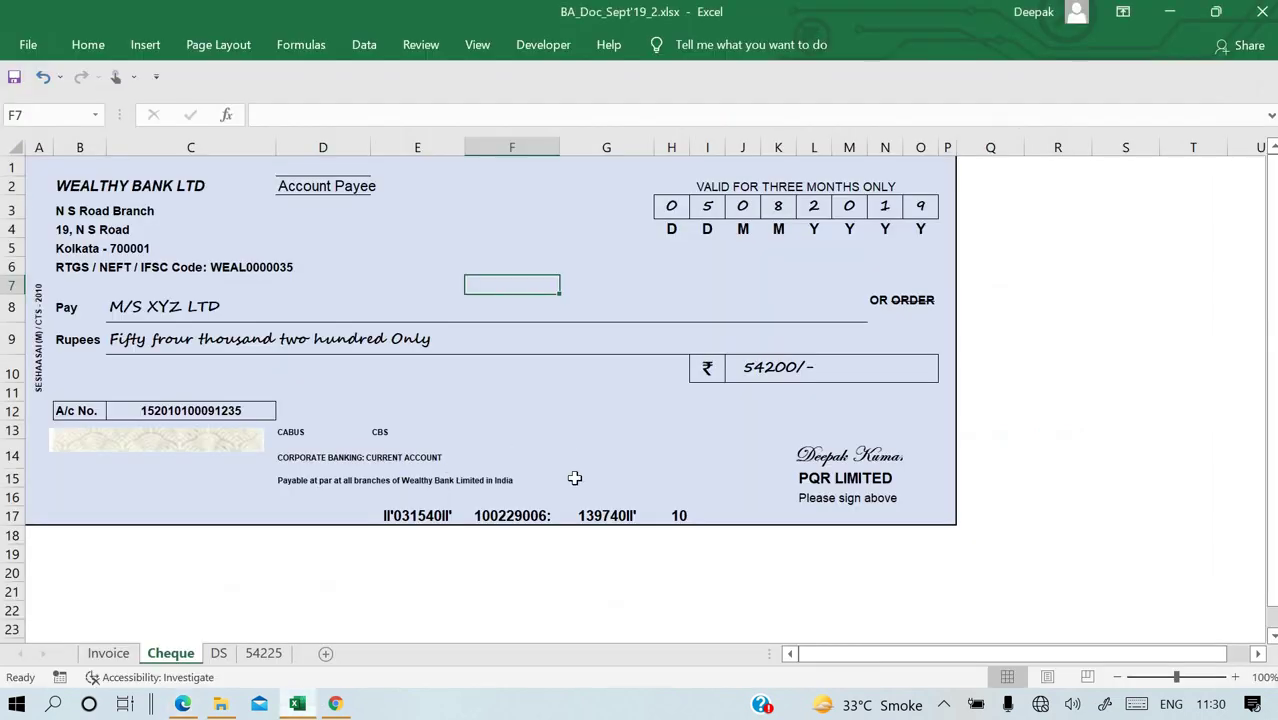
click(263, 653)
Rename the sheet to Journal and date the new row 7 entry 05-08-2019.
text(Journal)
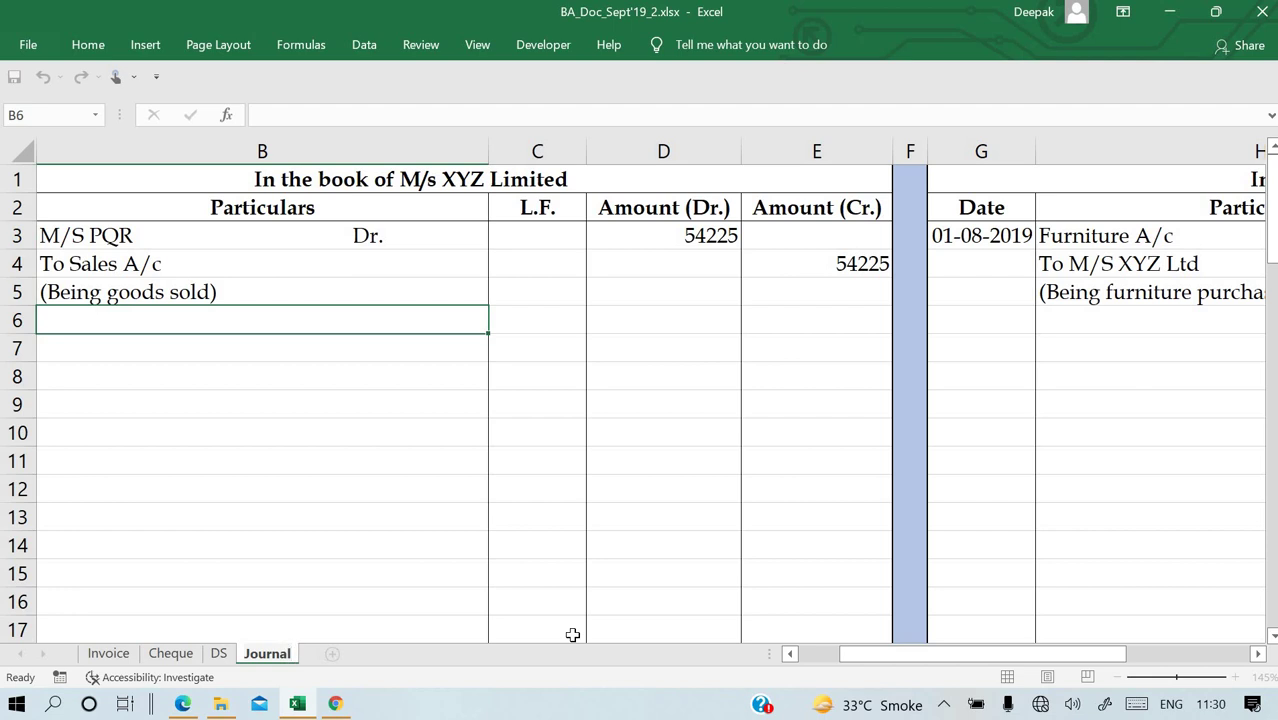
double_click(94, 342)
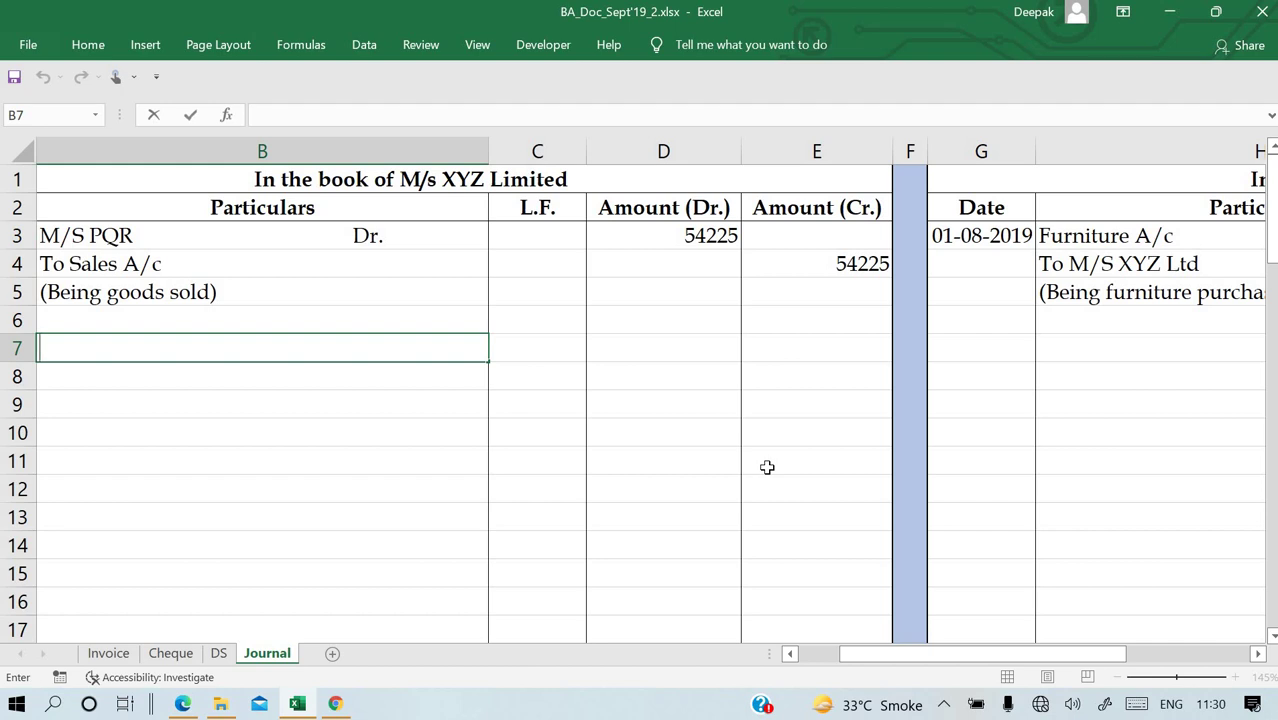
key(Escape)
key(Left)
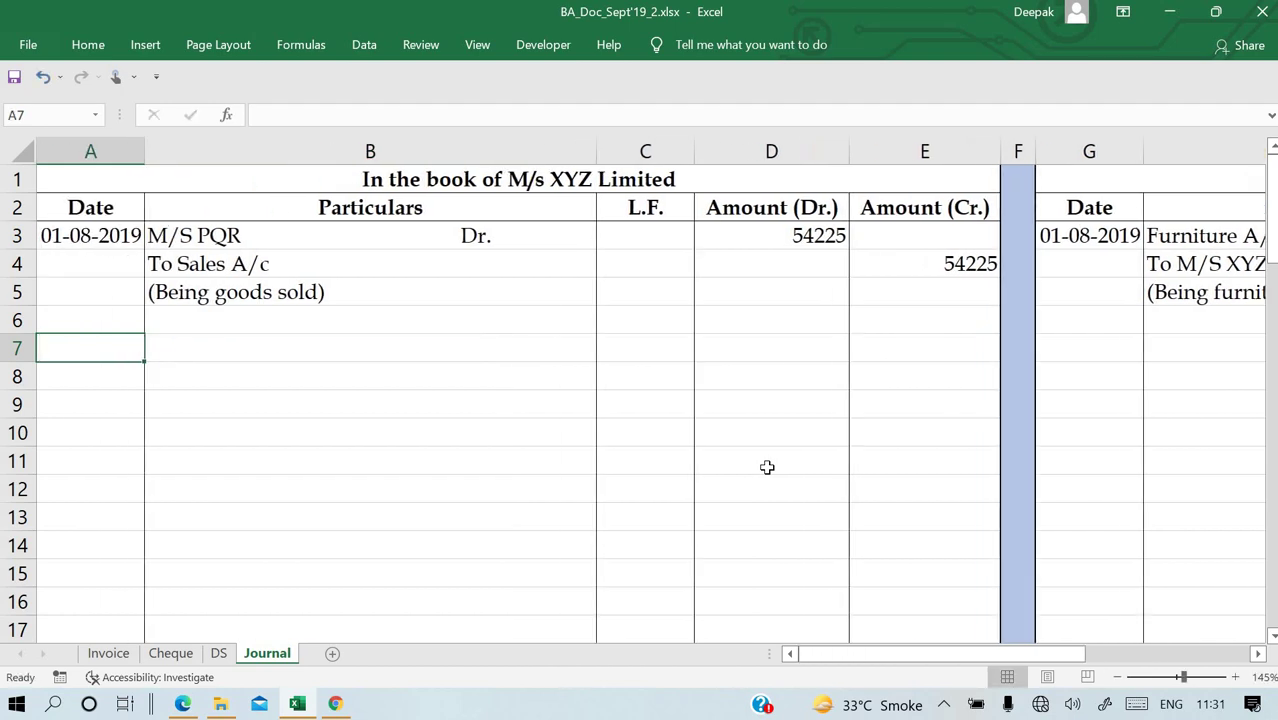
text(05-08-2019)
key(Return)
Enter the particulars Bank A/c Dr., Discount A/c Dr. and To M/S PQR Ltd.
key(Up)
key(Right)
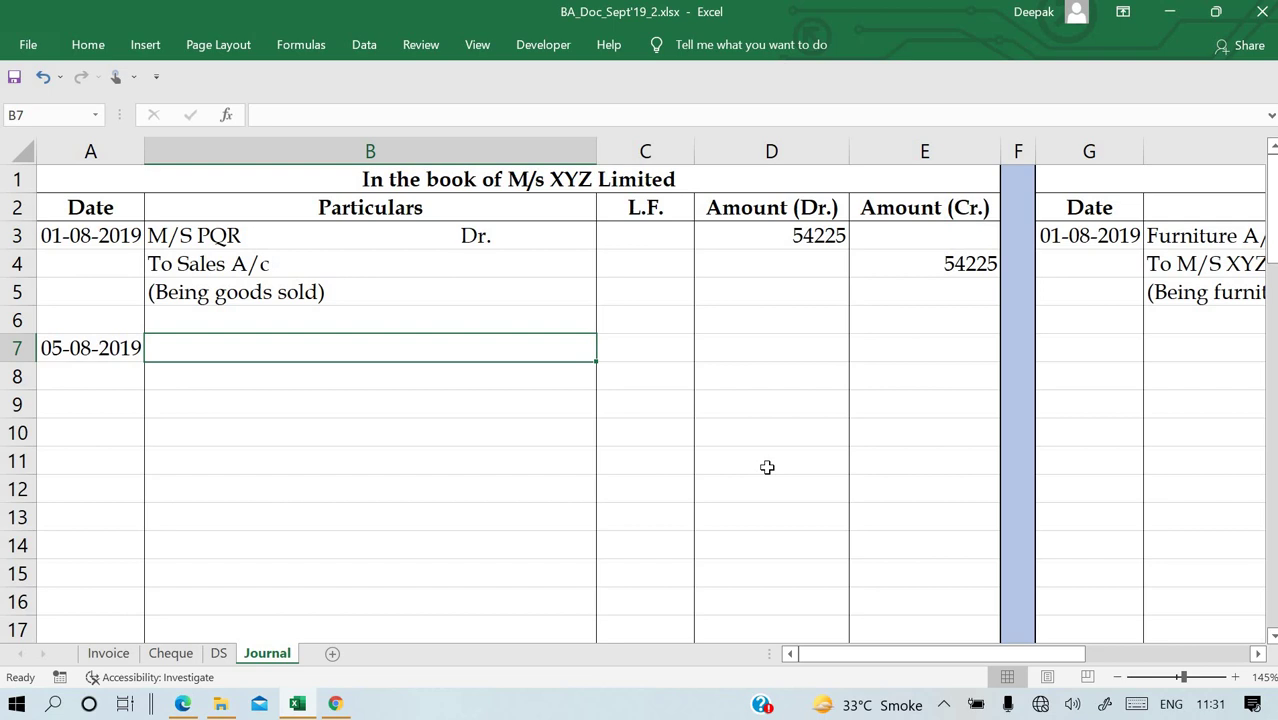
text(Bank A/c)
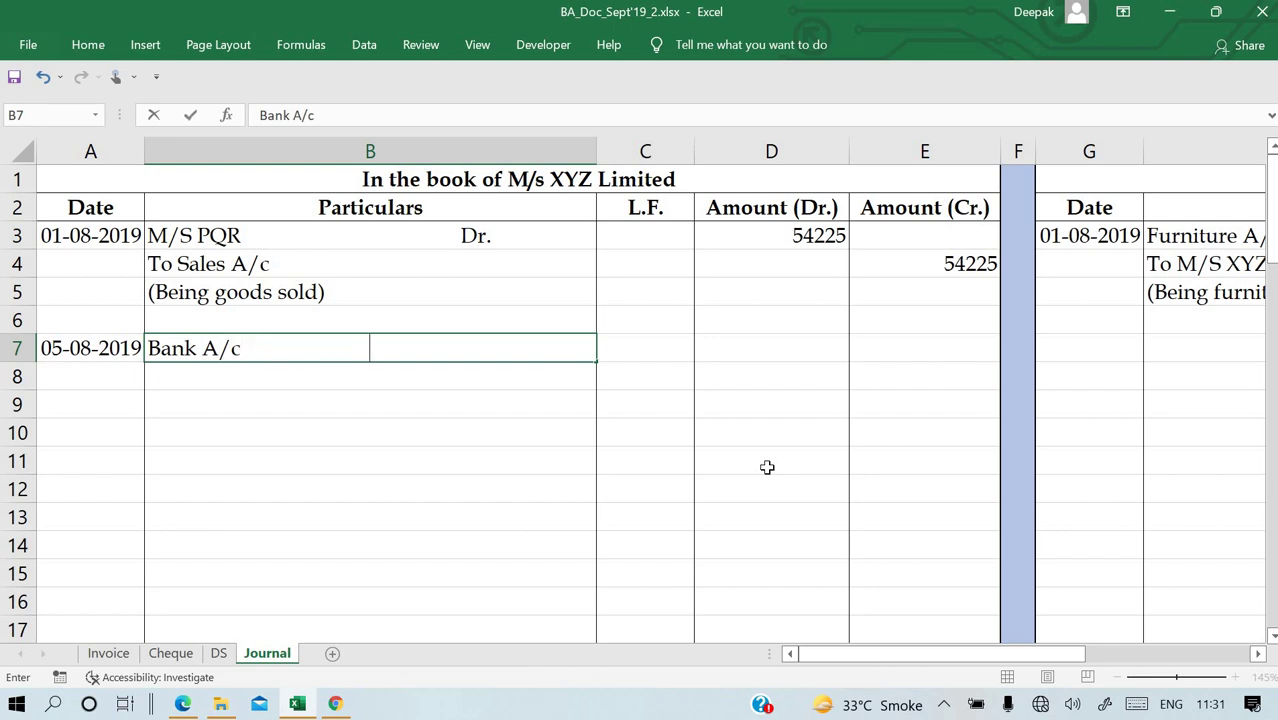
text(Dr.)
key(Return)
text(Disouc)
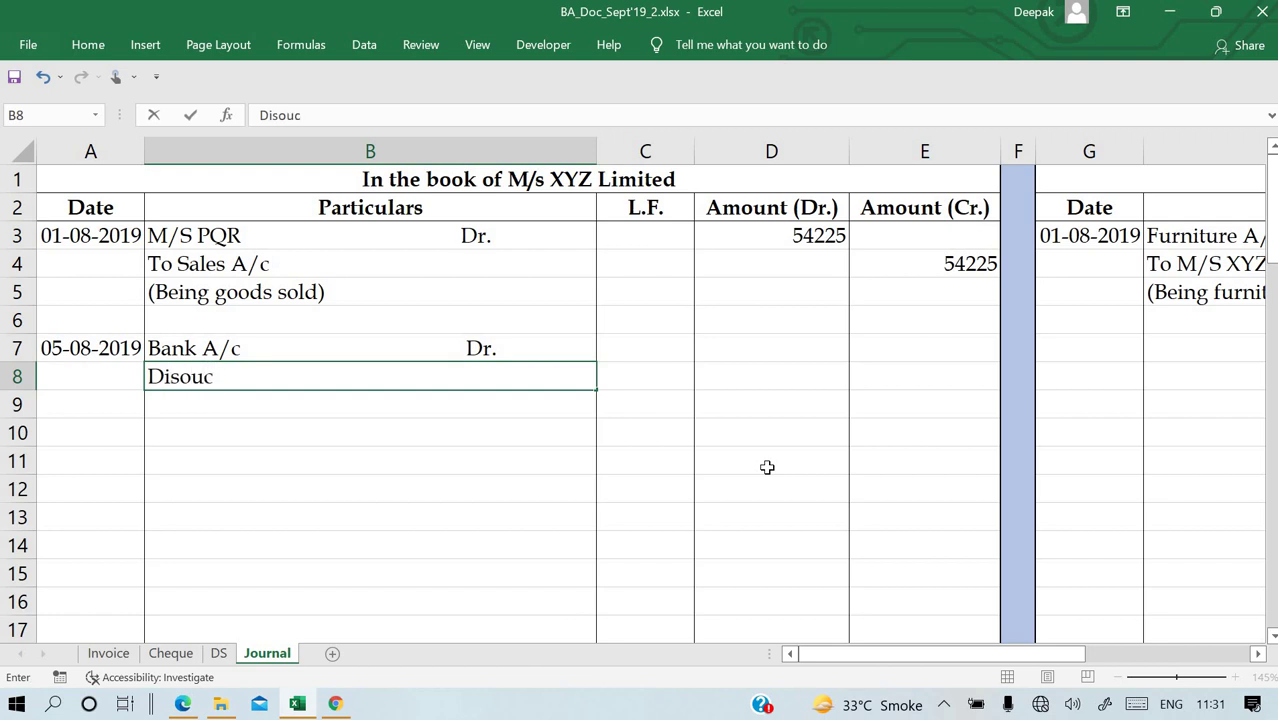
key(BackSpace)
key(BackSpace)
key(BackSpace)
text(count A/c )
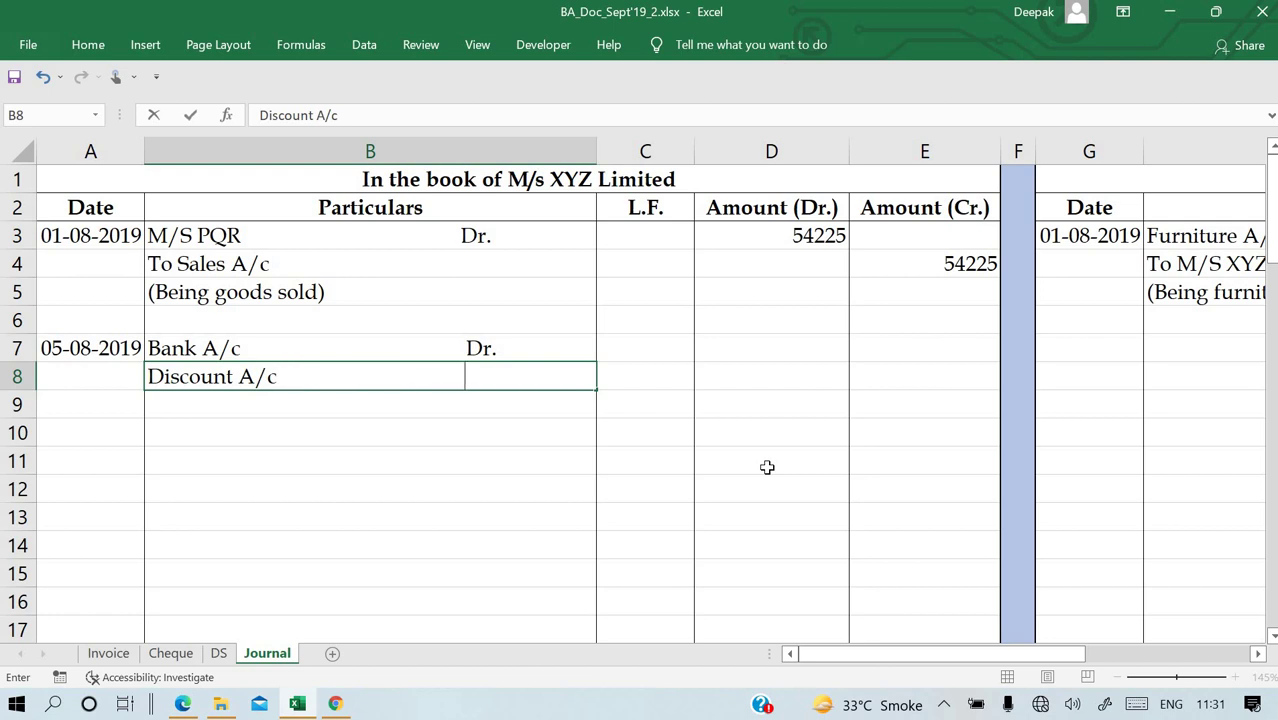
text(Dr.)
key(Return)
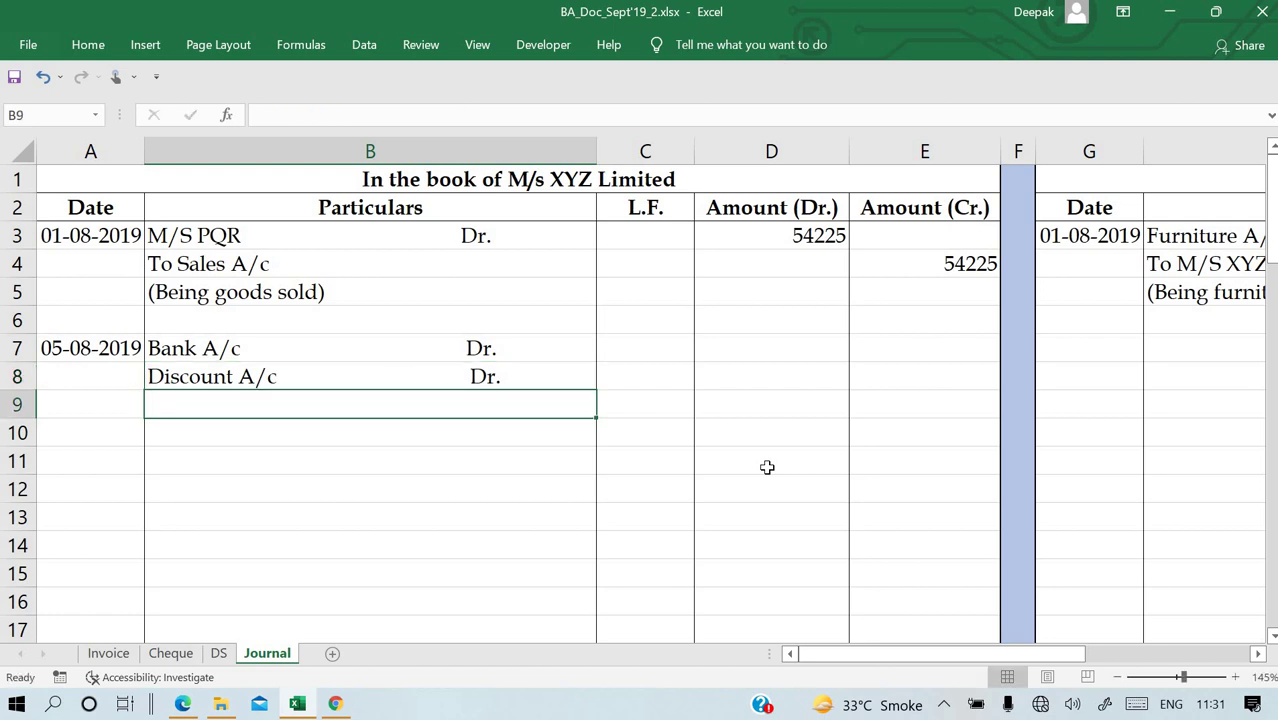
text(To)
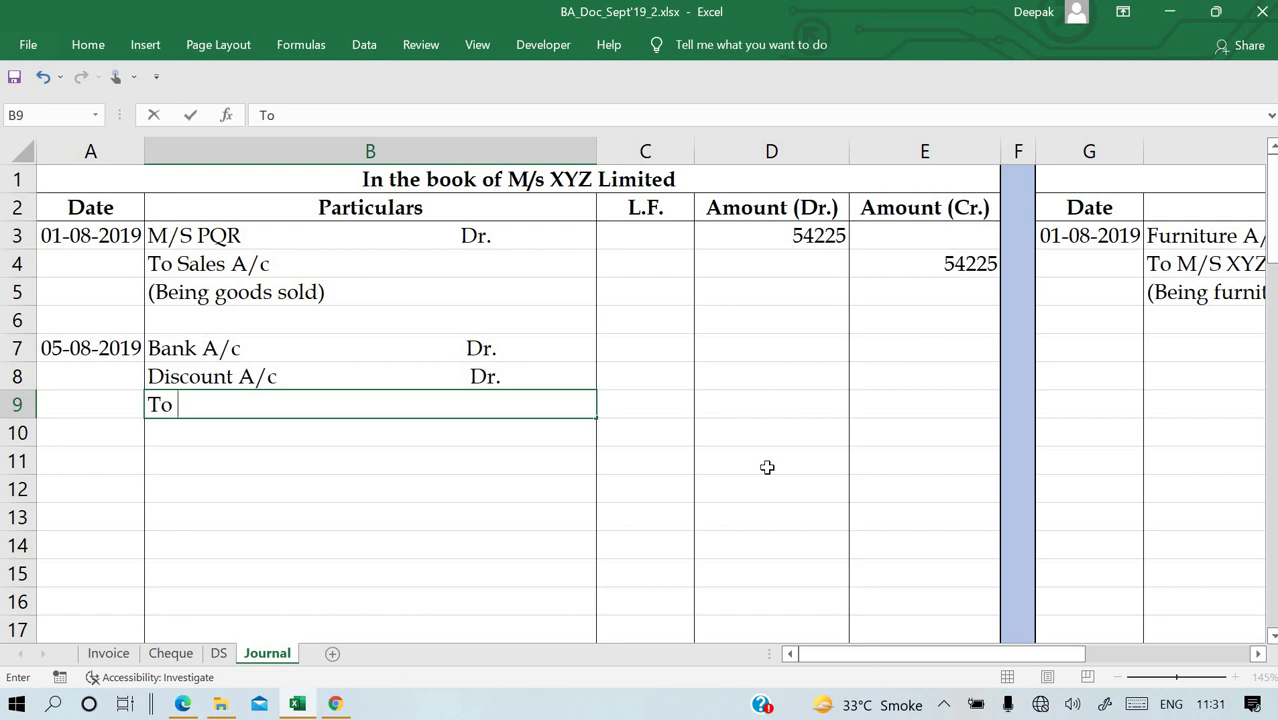
text( PQ)
key(BackSpace)
key(BackSpace)
text(P)
key(BackSpace)
text(M/S P)
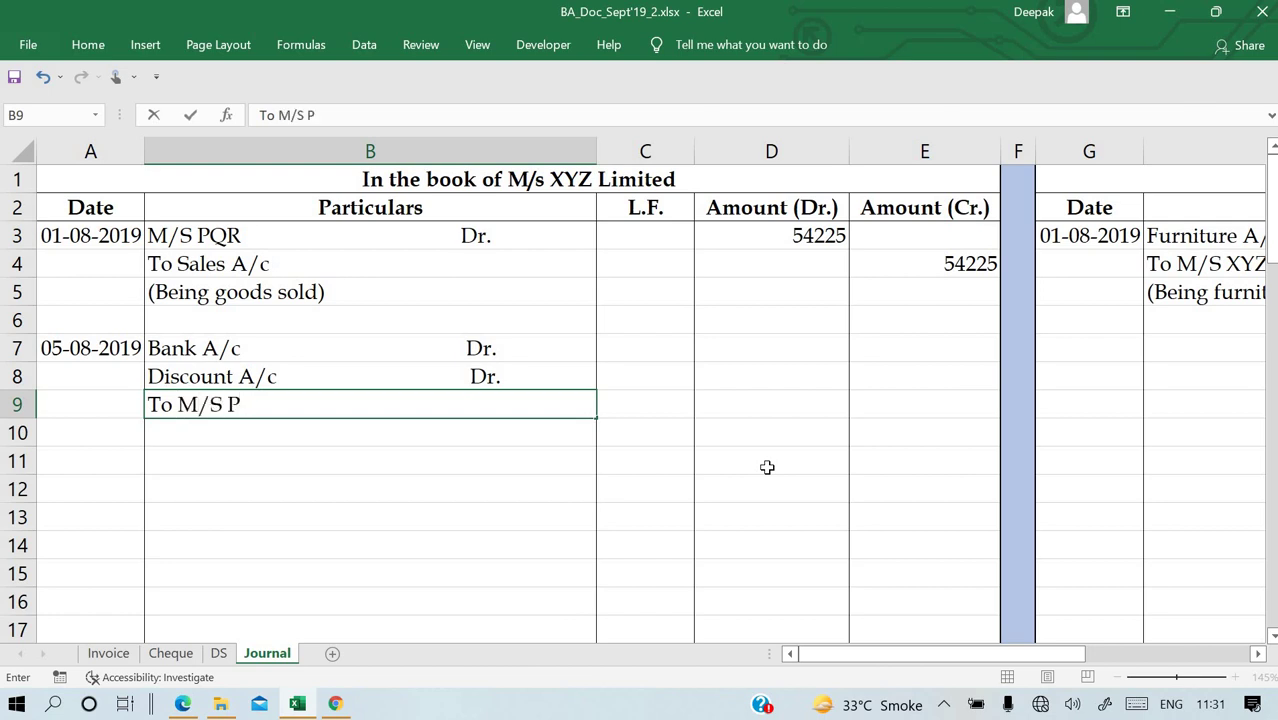
text(QR Ltd)
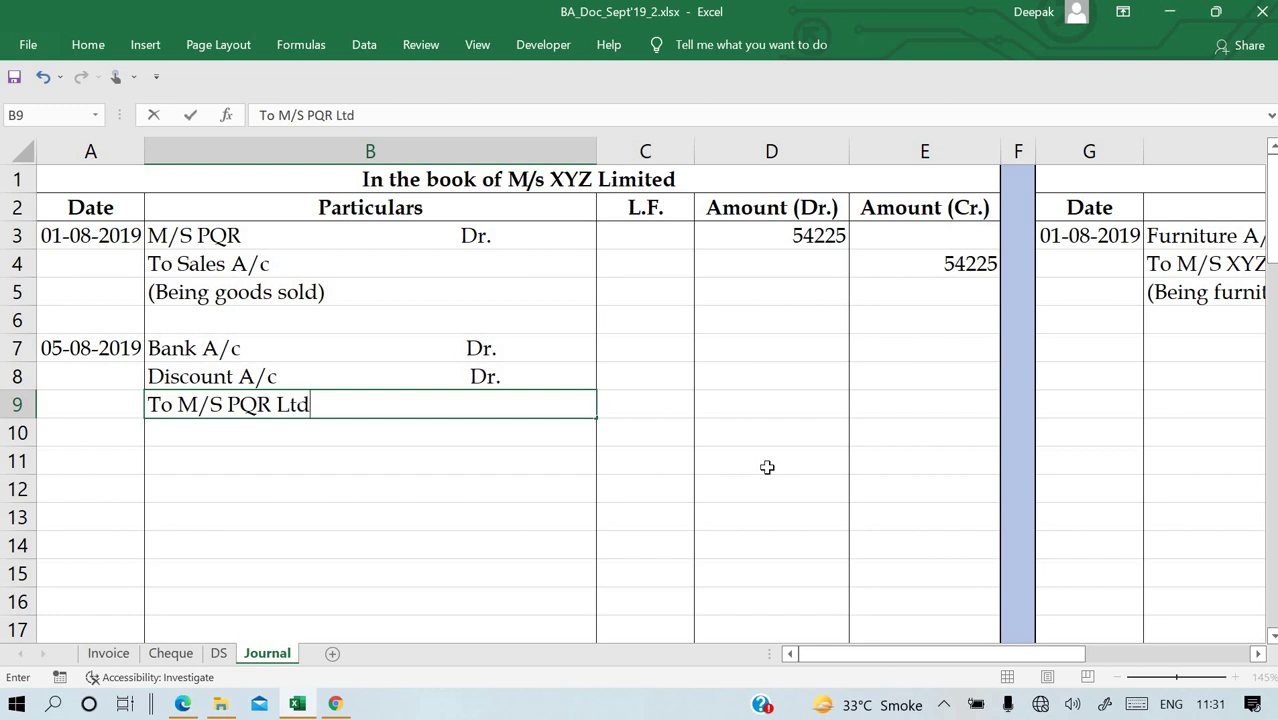
key(Return)
key(Up)
key(Up)
key(Up)
Link the M/S PQR Ltd credit to the earlier 54225 credit and enter the 54200 Bank debit.
key(Right)
key(Right)
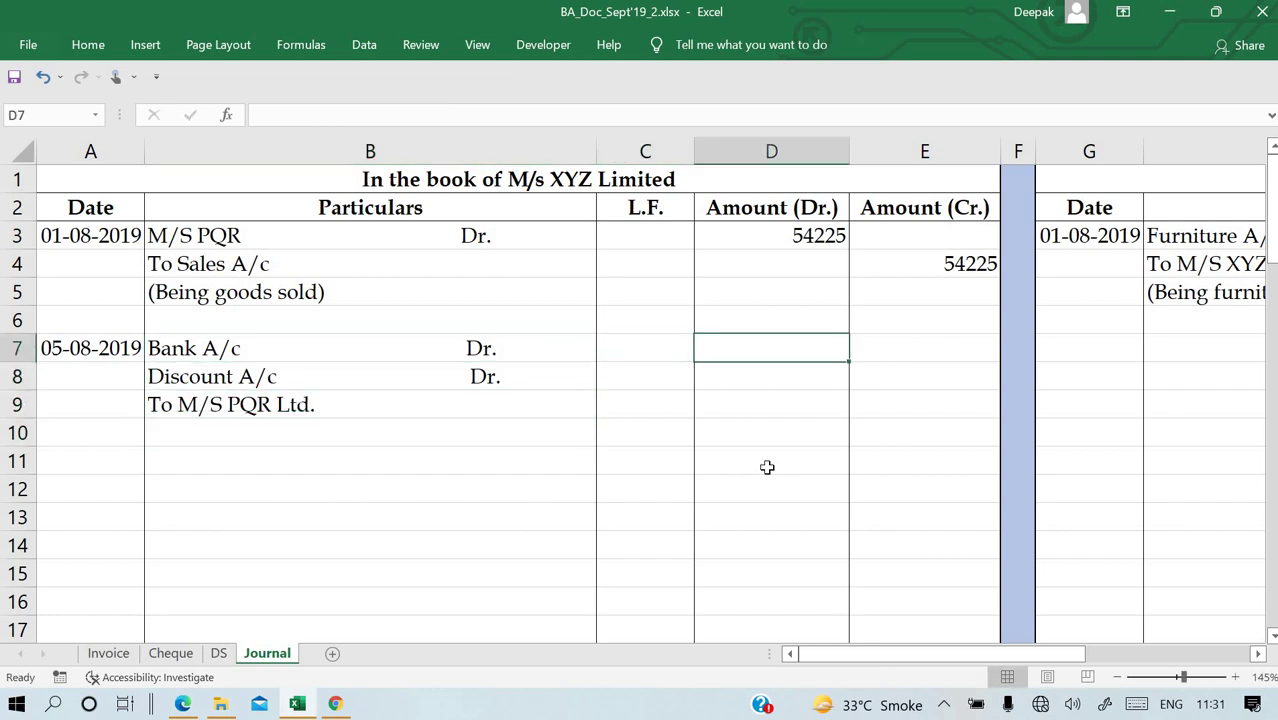
key(Right)
key(Down)
key(Down)
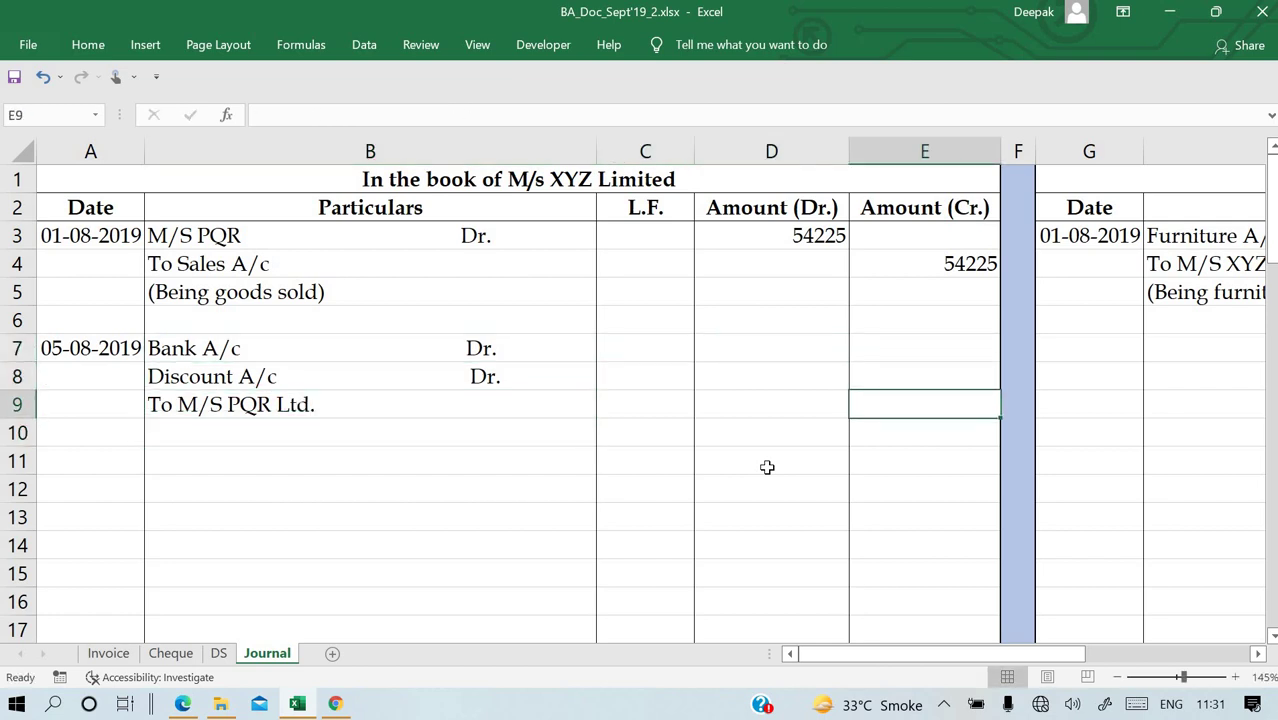
text(=)
key(Up)
key(Up)
key(Up)
key(Up)
key(Up)
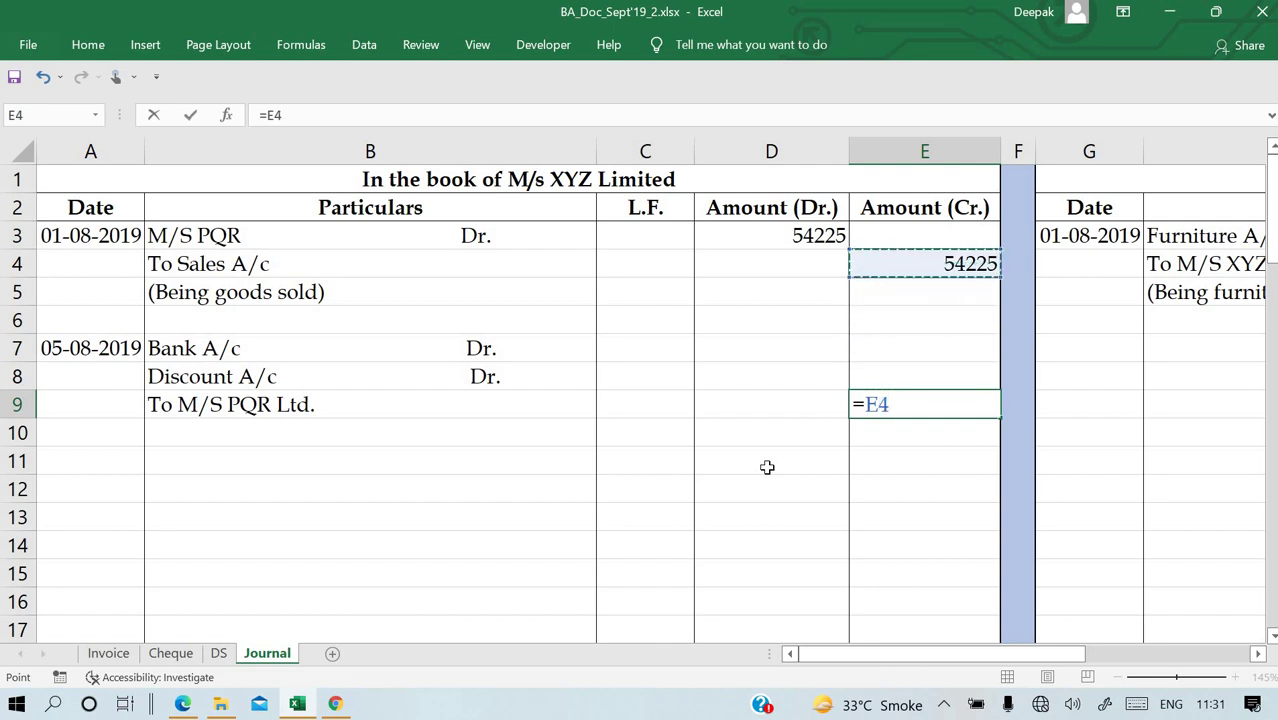
key(Return)
key(Up)
key(Left)
key(Up)
key(Up)
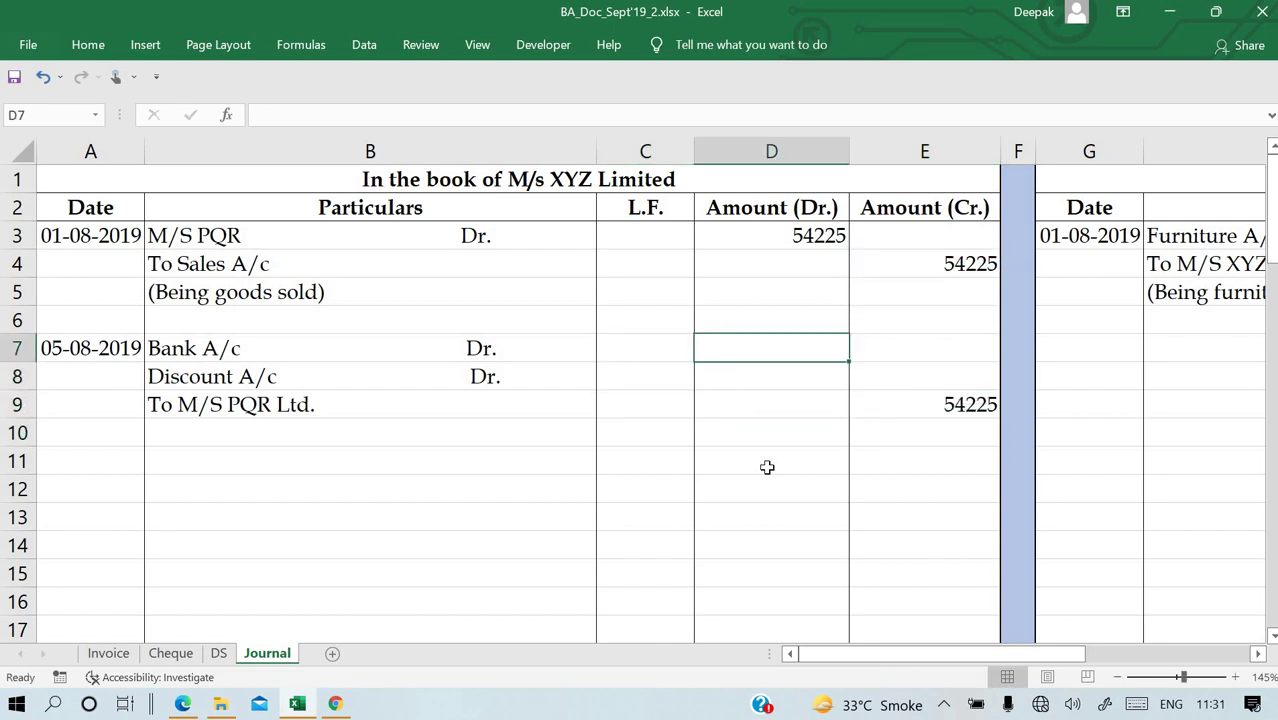
text(54200)
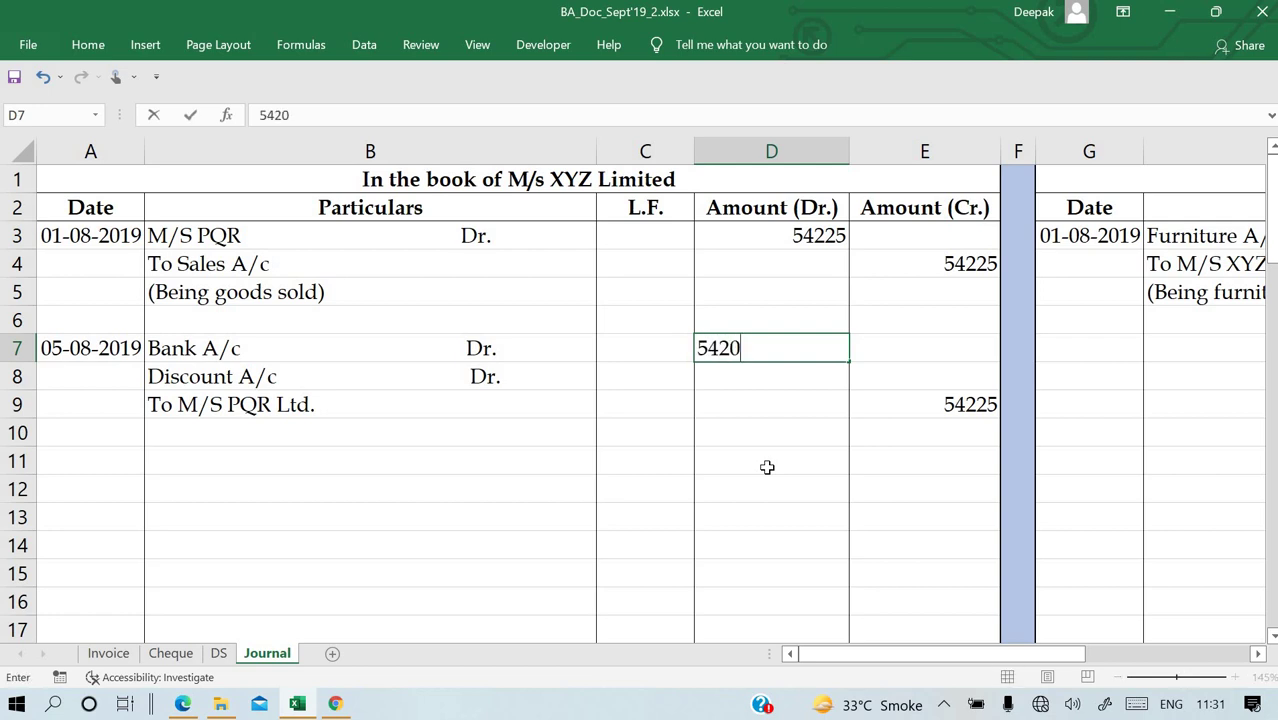
key(ctrl+Return)
Calculate the 25 discount debit in D8 with the formula =E9-D7.
key(Down)
text(=)
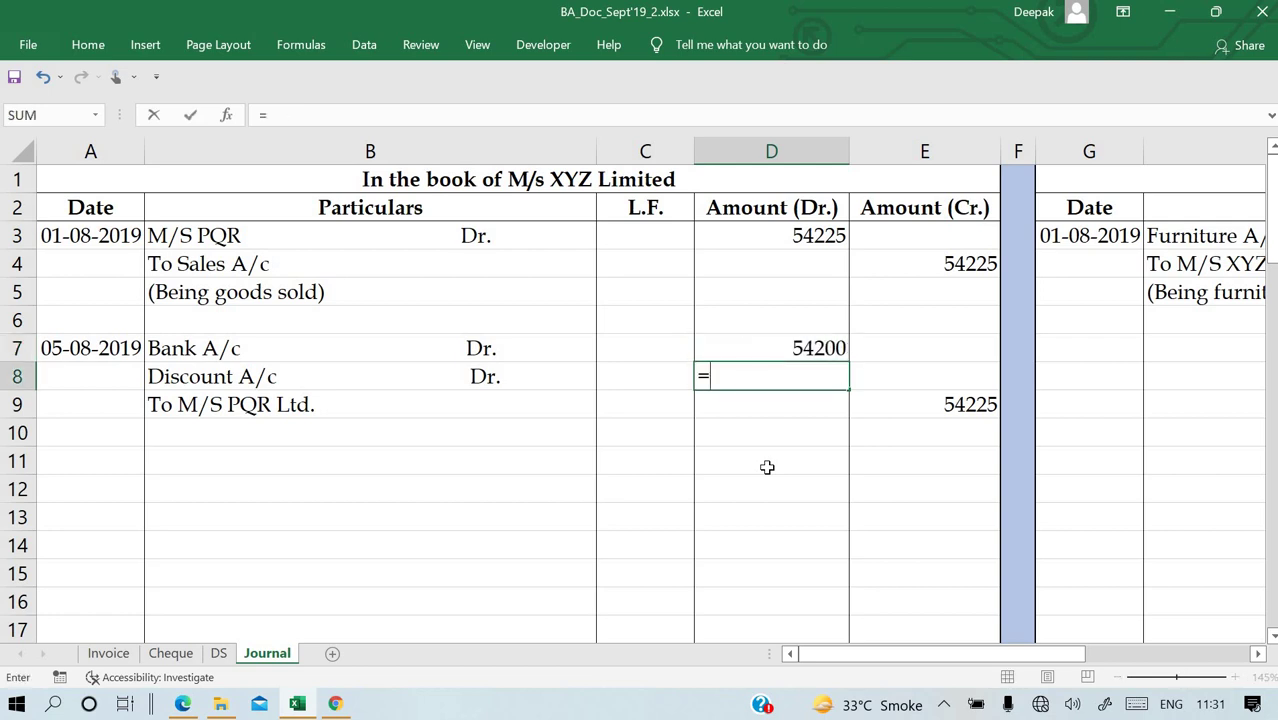
key(Right)
key(Down)
text(-)
key(Up)
key(Return)
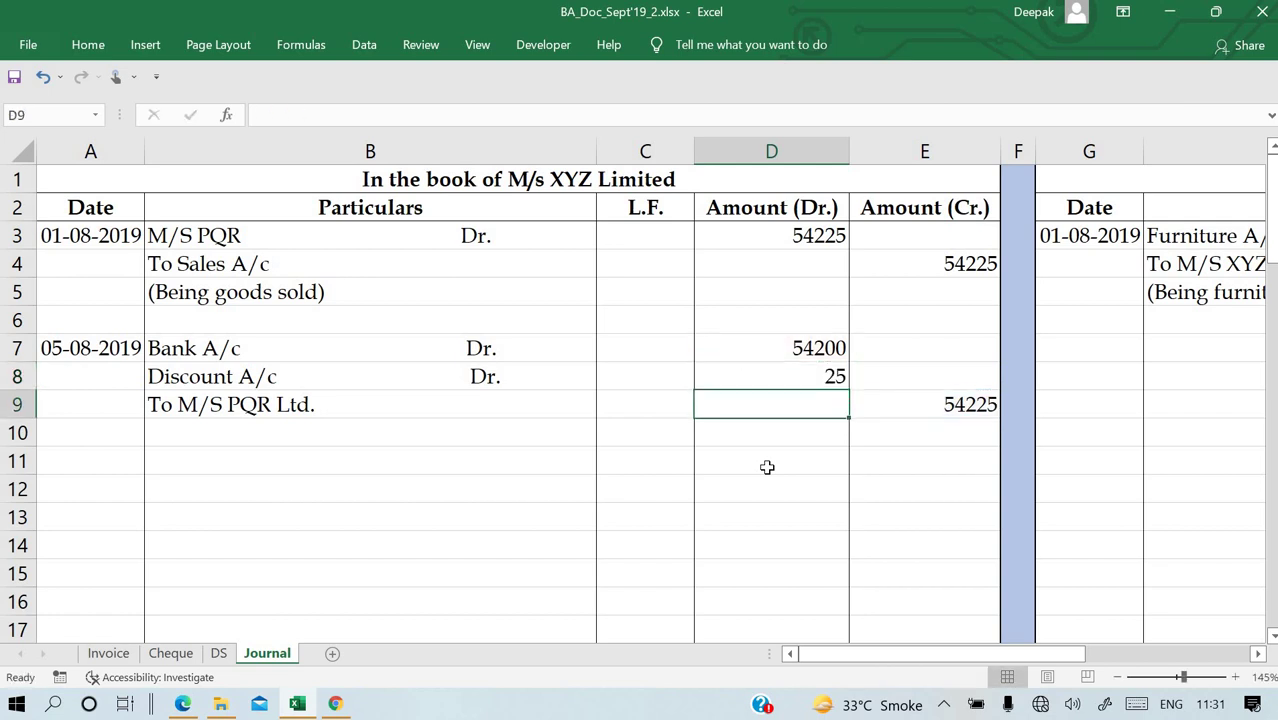
Add the narration '(Being amount rec. )' in B10.
key(Left)
key(Left)
key(Left)
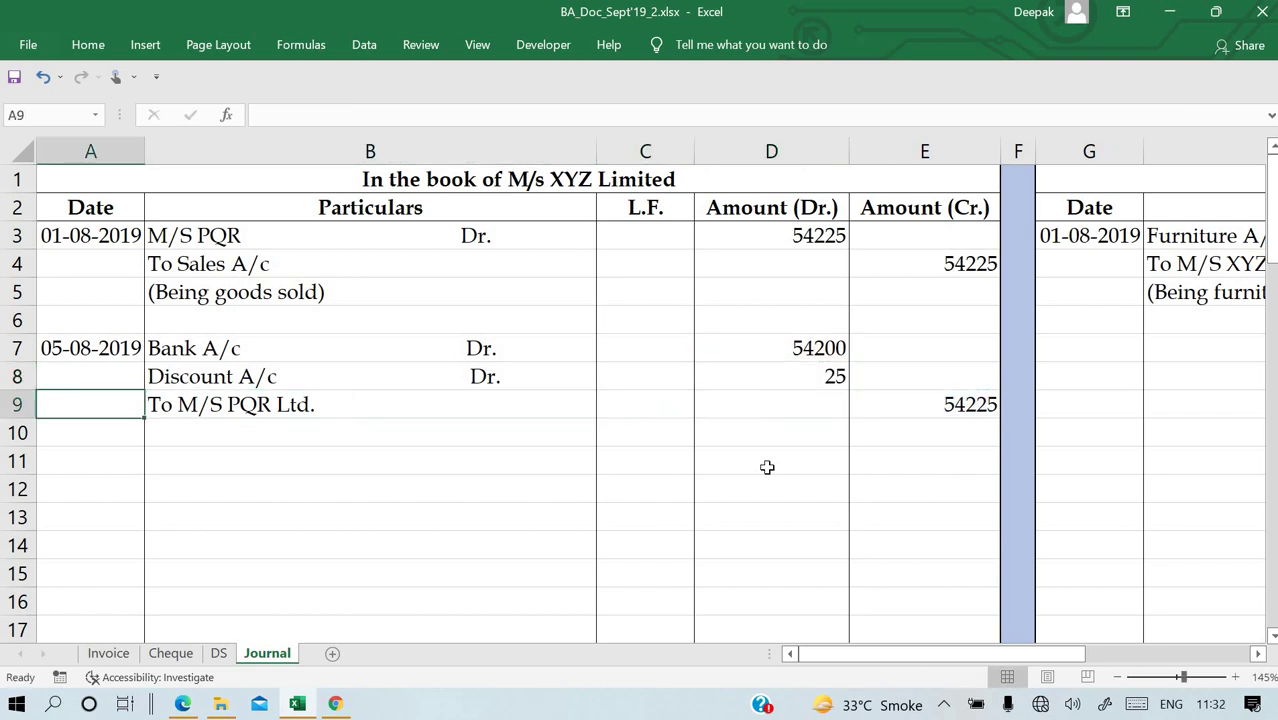
key(Down)
key(Right)
text(()
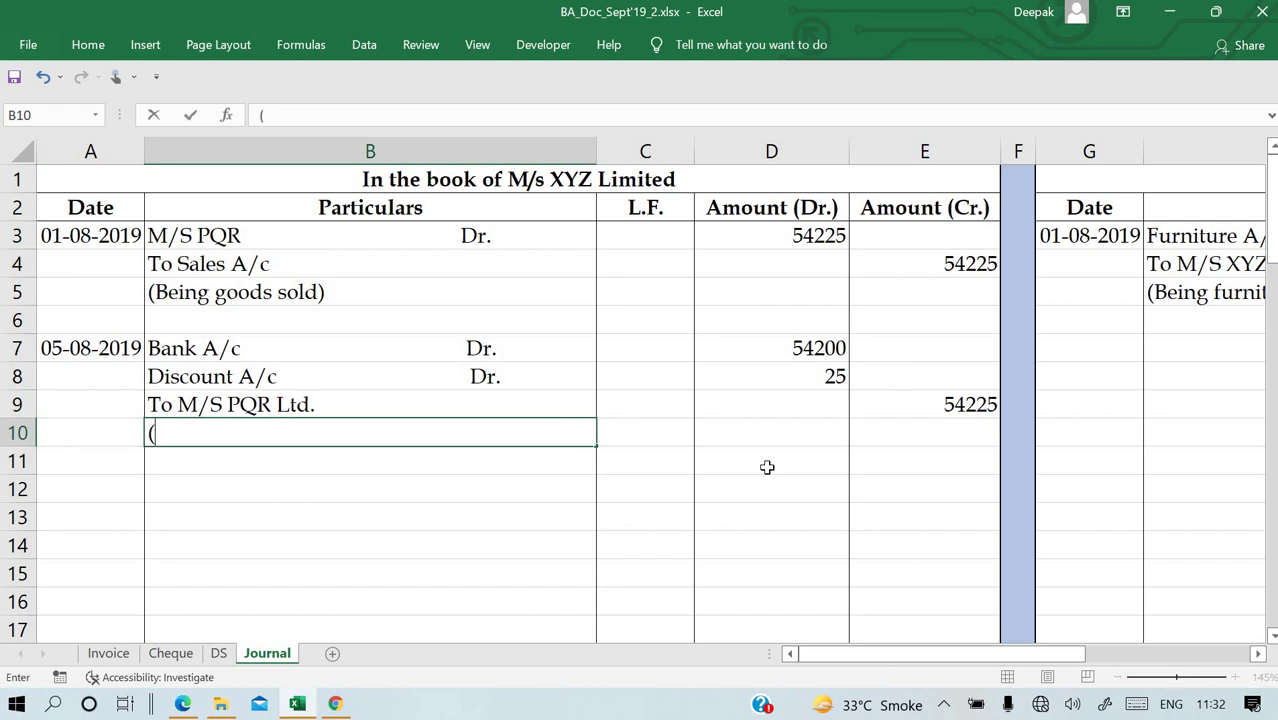
text(Being a)
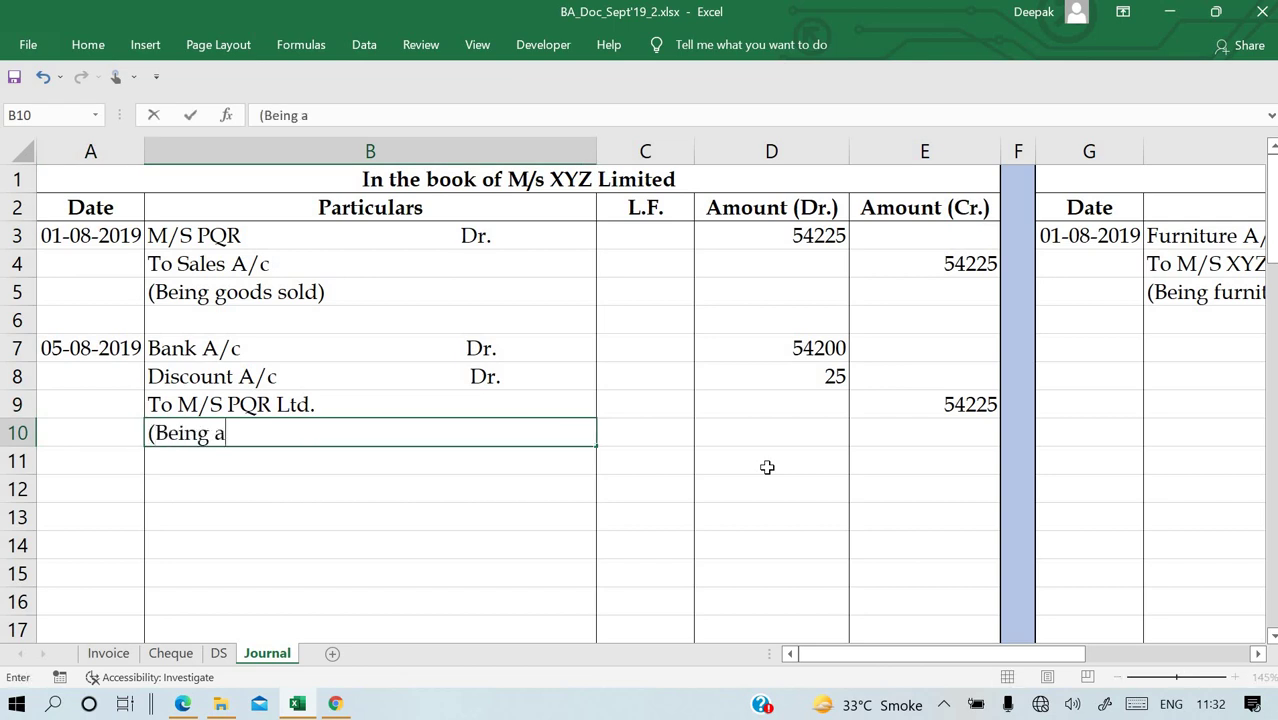
text(mount re)
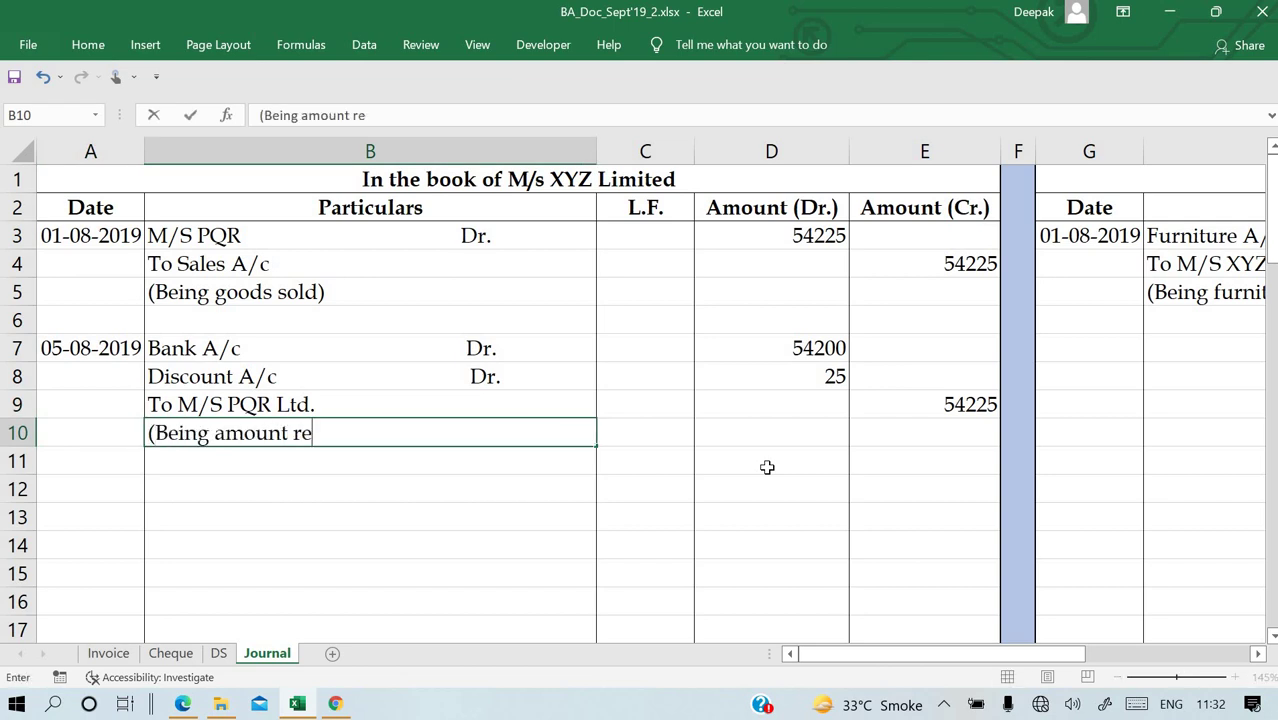
text(c. in )
text(fu)
key(BackSpace)
key(BackSpace)
key(BackSpace)
key(BackSpace)
text())
key(Return)
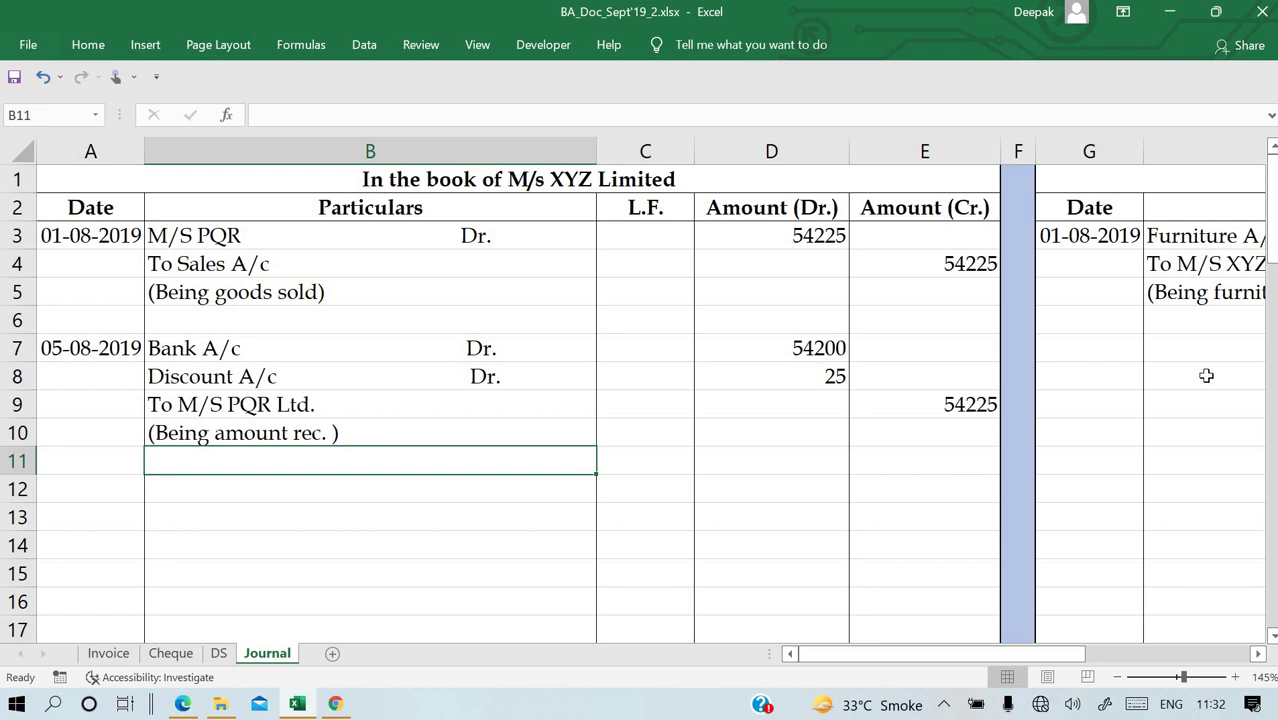
click(1215, 371)
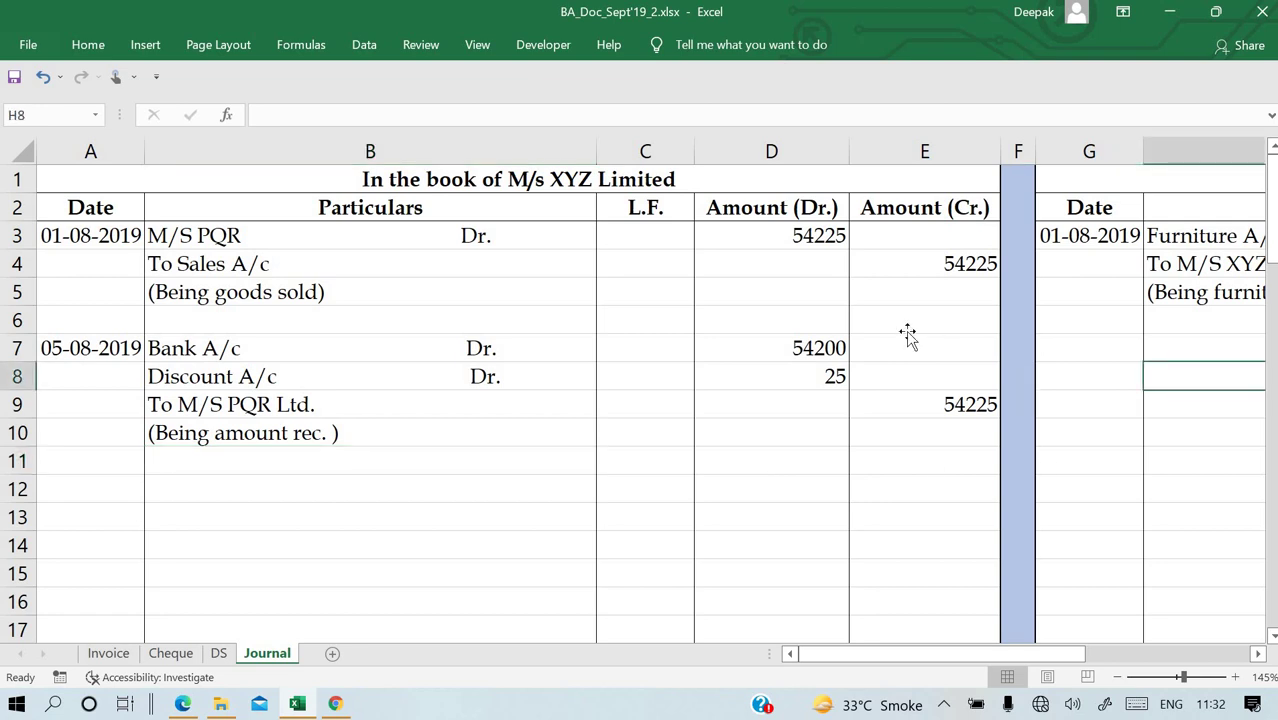
Date PQR Limited's entry by entering =A7 in G7.
key(Up)
key(Left)
text(=)
key(Left)
key(Left)
key(Left)
key(Left)
key(Left)
key(Left)
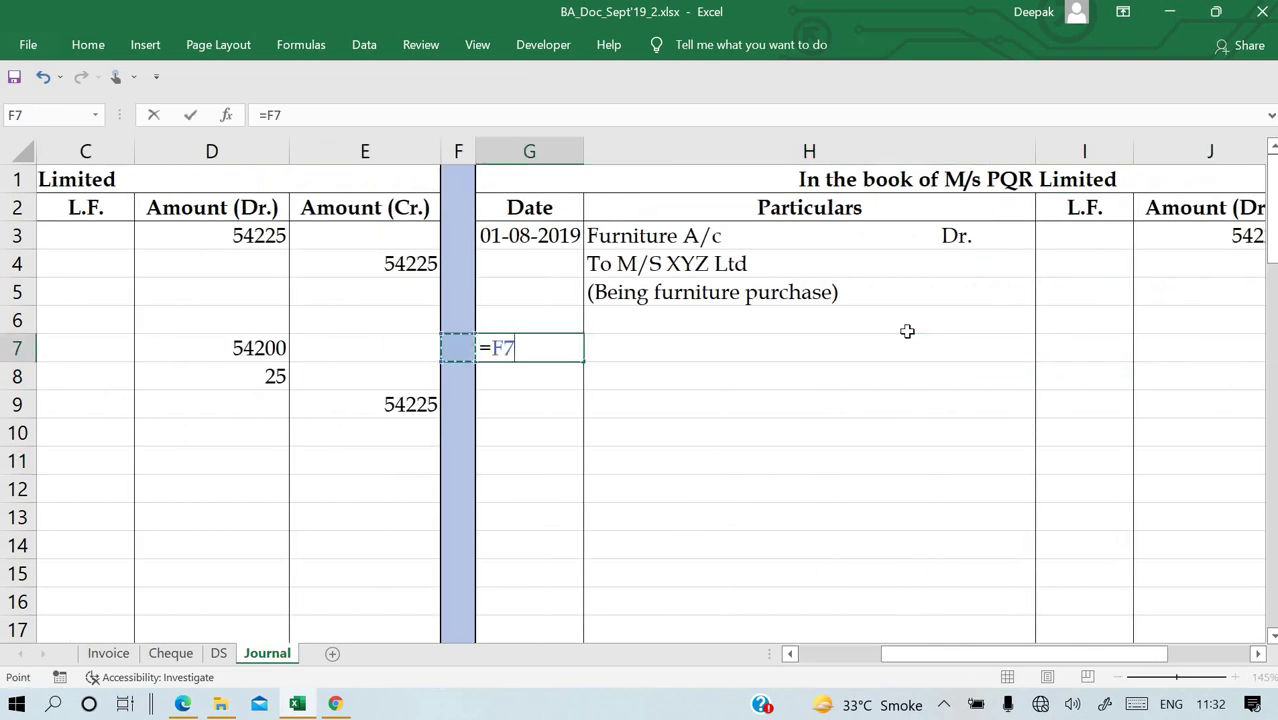
key(Return)
key(Up)
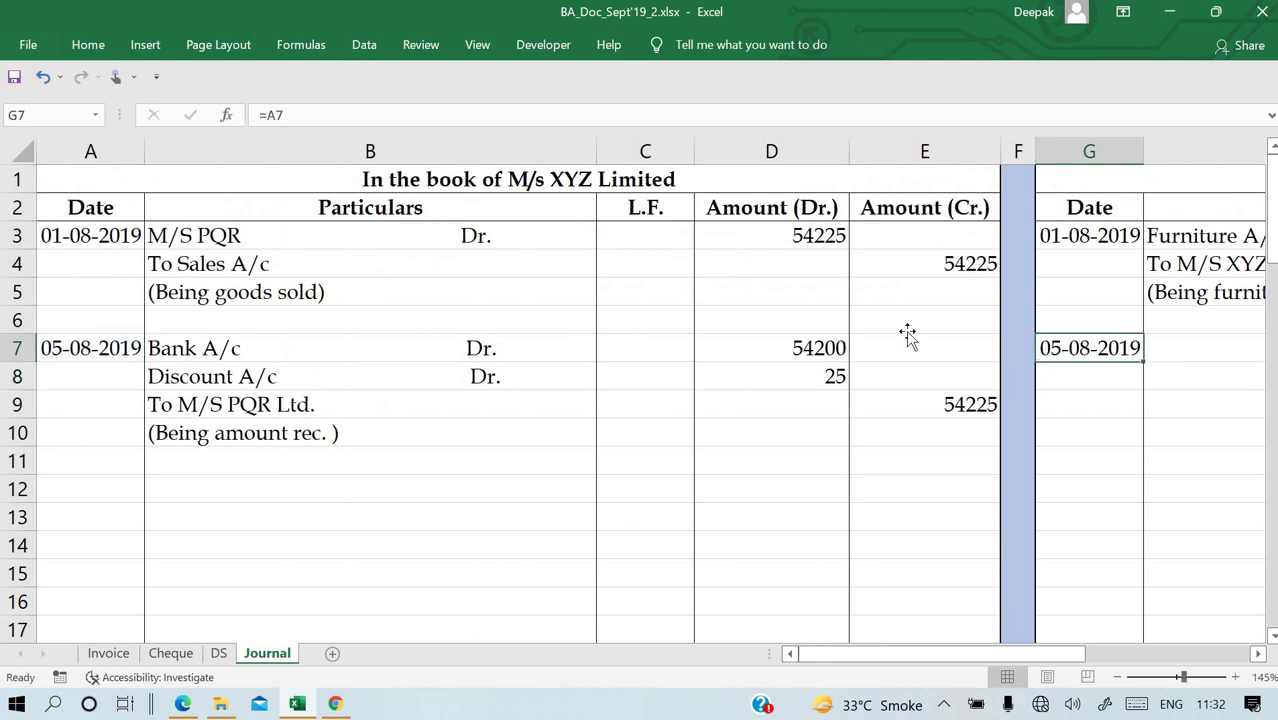
key(Right)
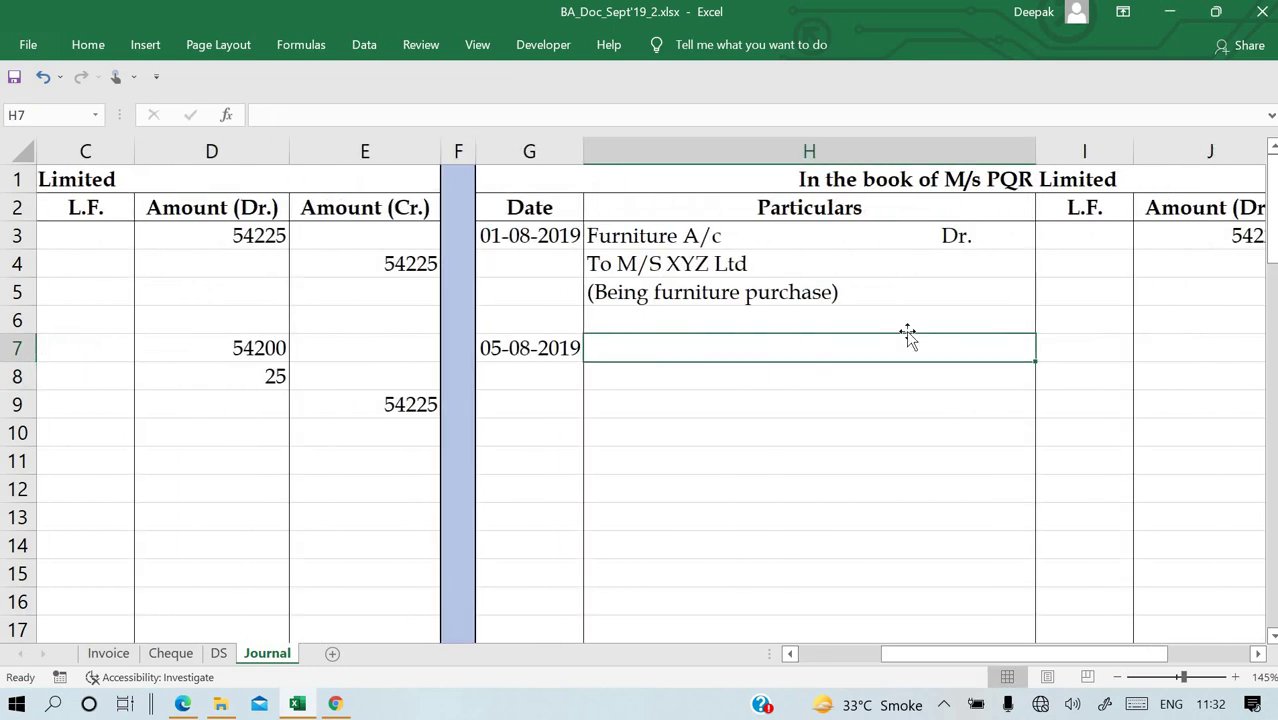
Enter 'M/S XYZ Ltd. Dr.' as the debit line in H7.
text(M/S XYZ Ltd.)
key(Return)
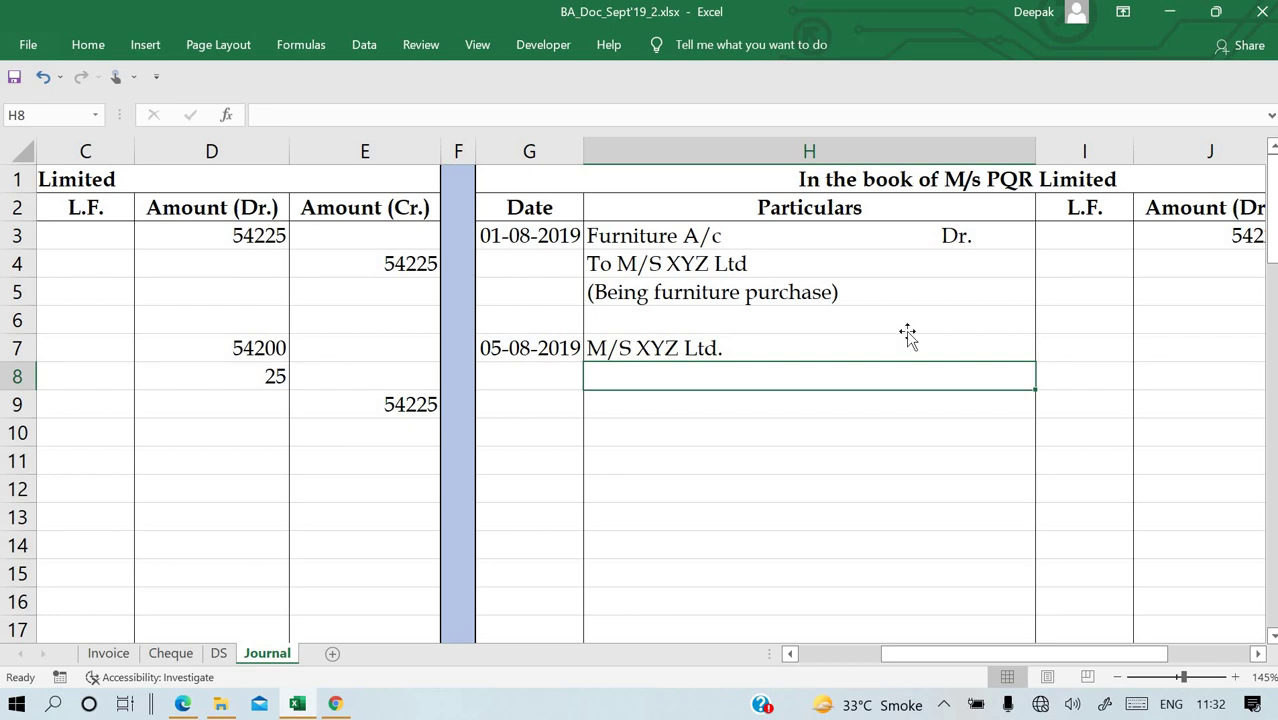
key(Up)
key(F2)
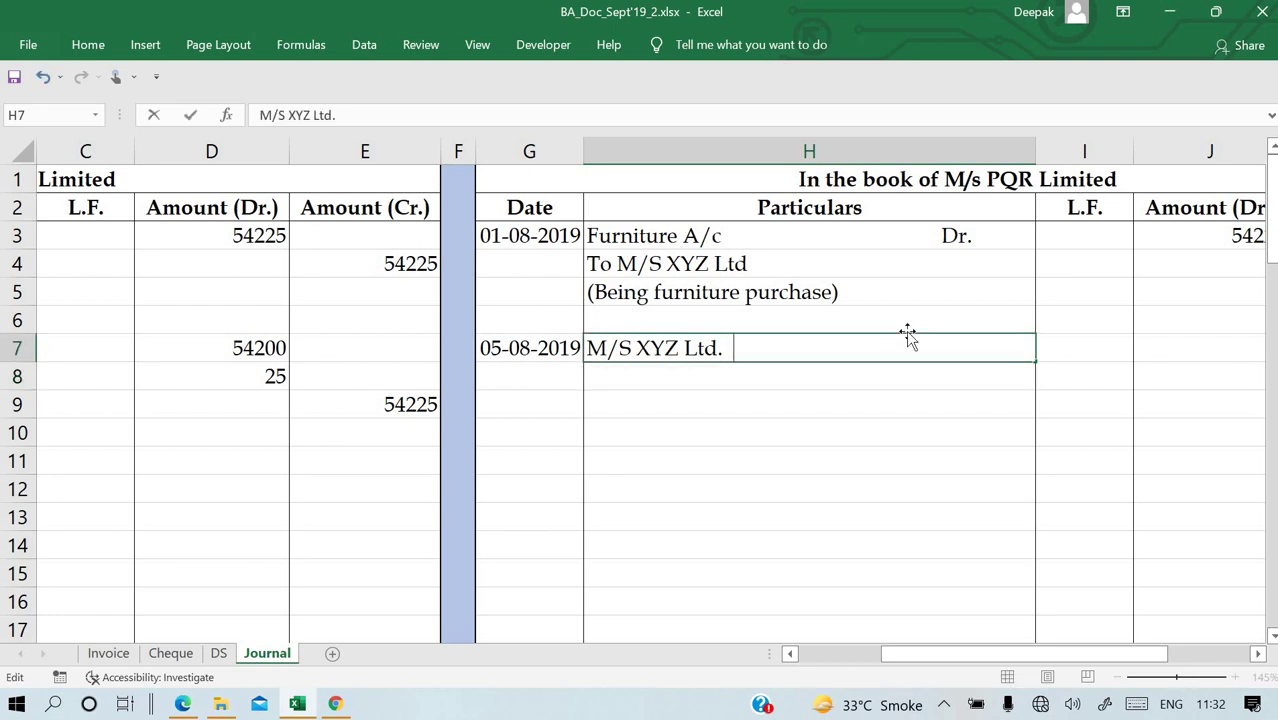
text(Dr.)
key(Return)
Add the credit lines 'To Bank A/c' in H8 and 'To Discount Rec. A/c' in H9.
text(To)
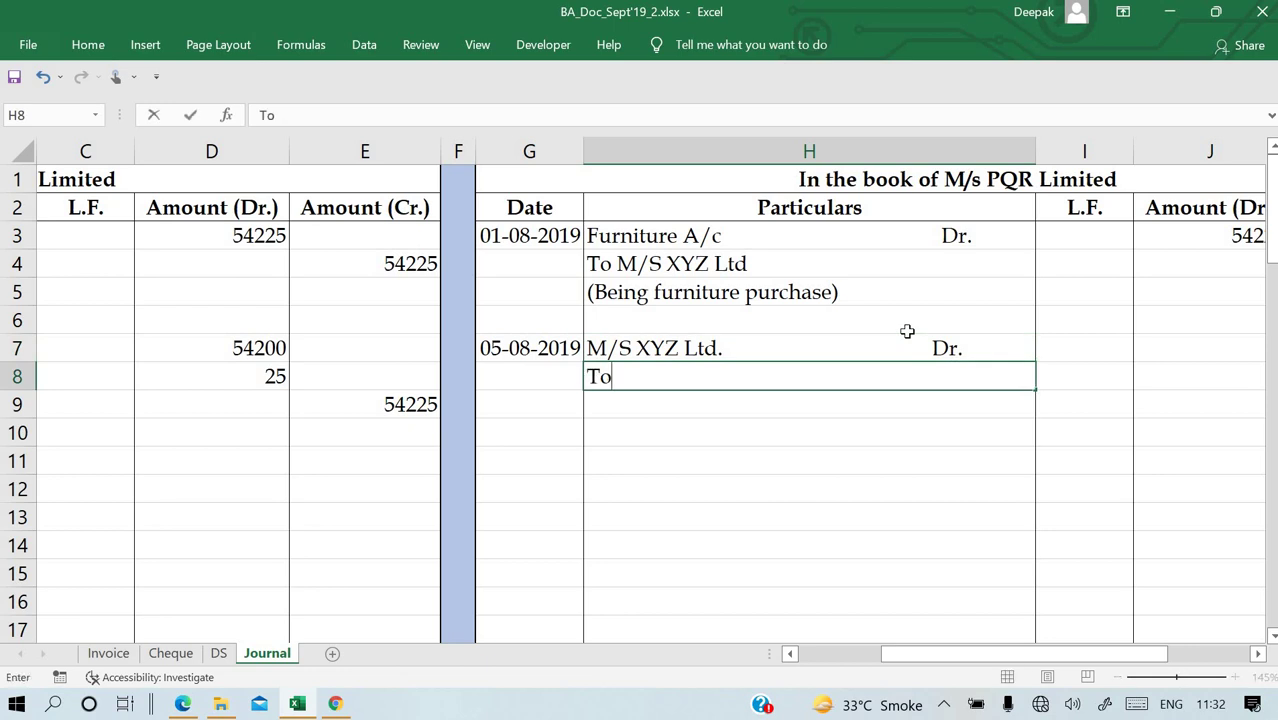
text( Bank A/c)
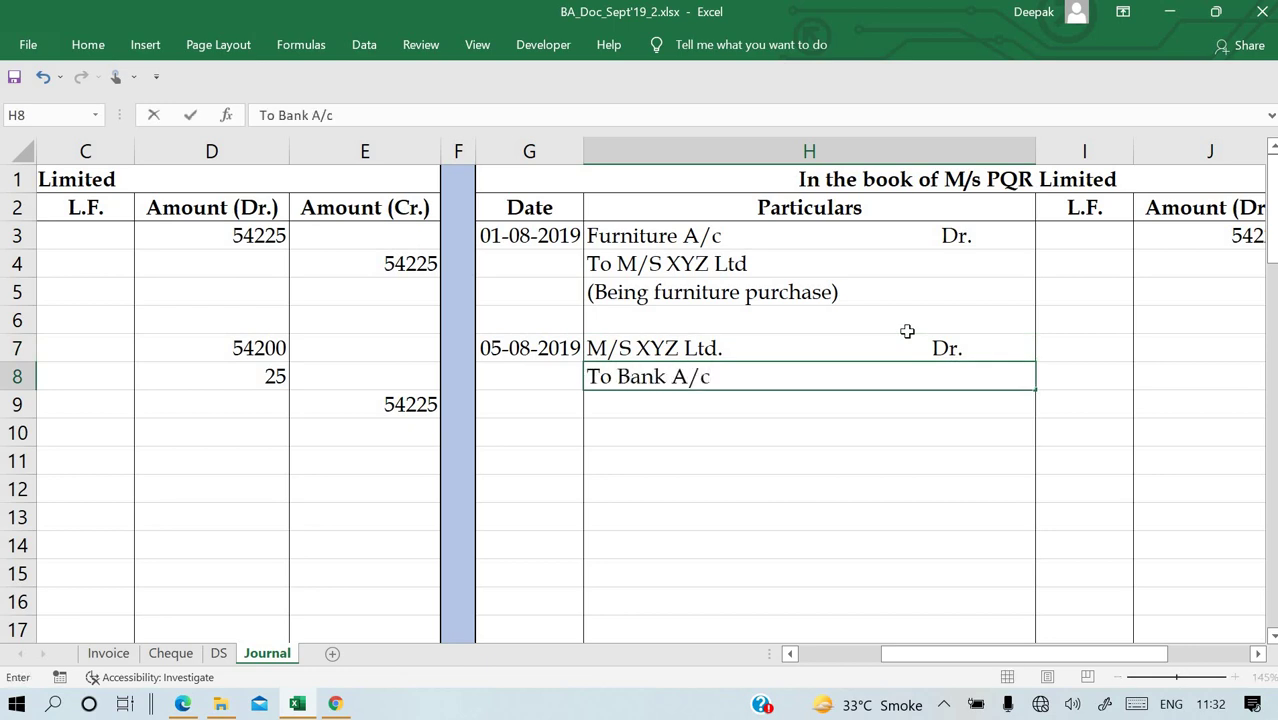
key(Return)
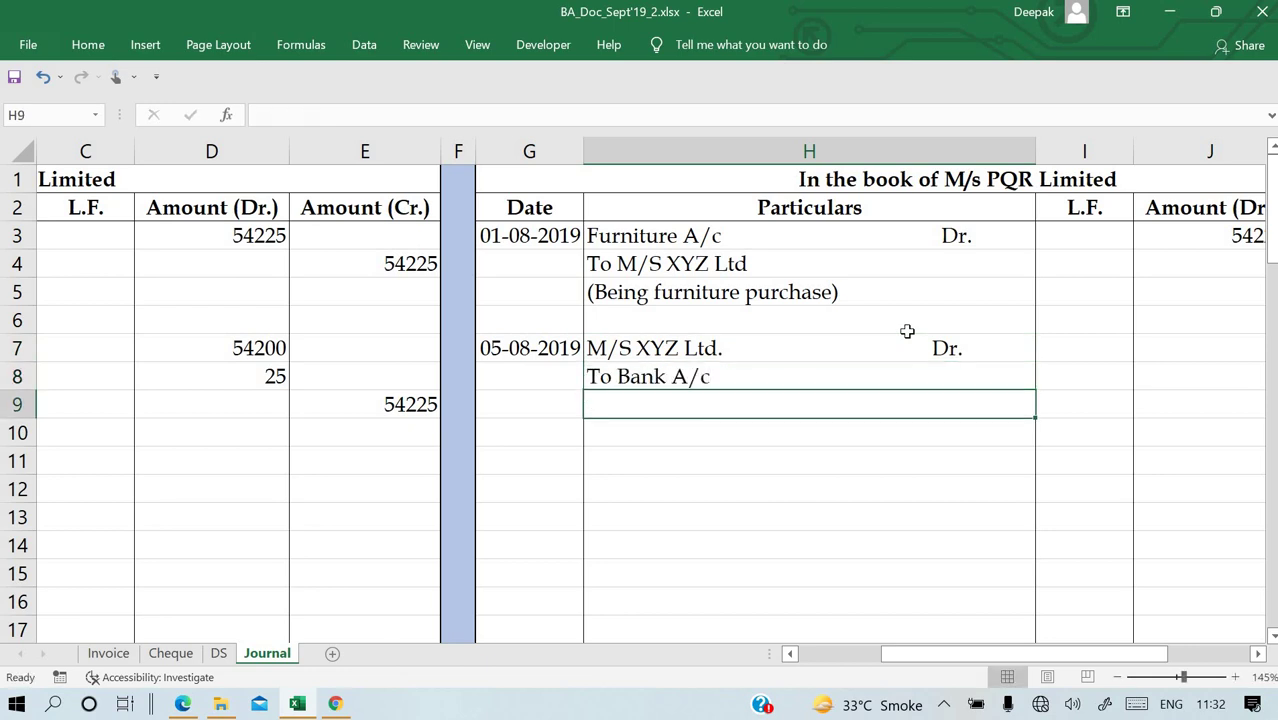
text(To )
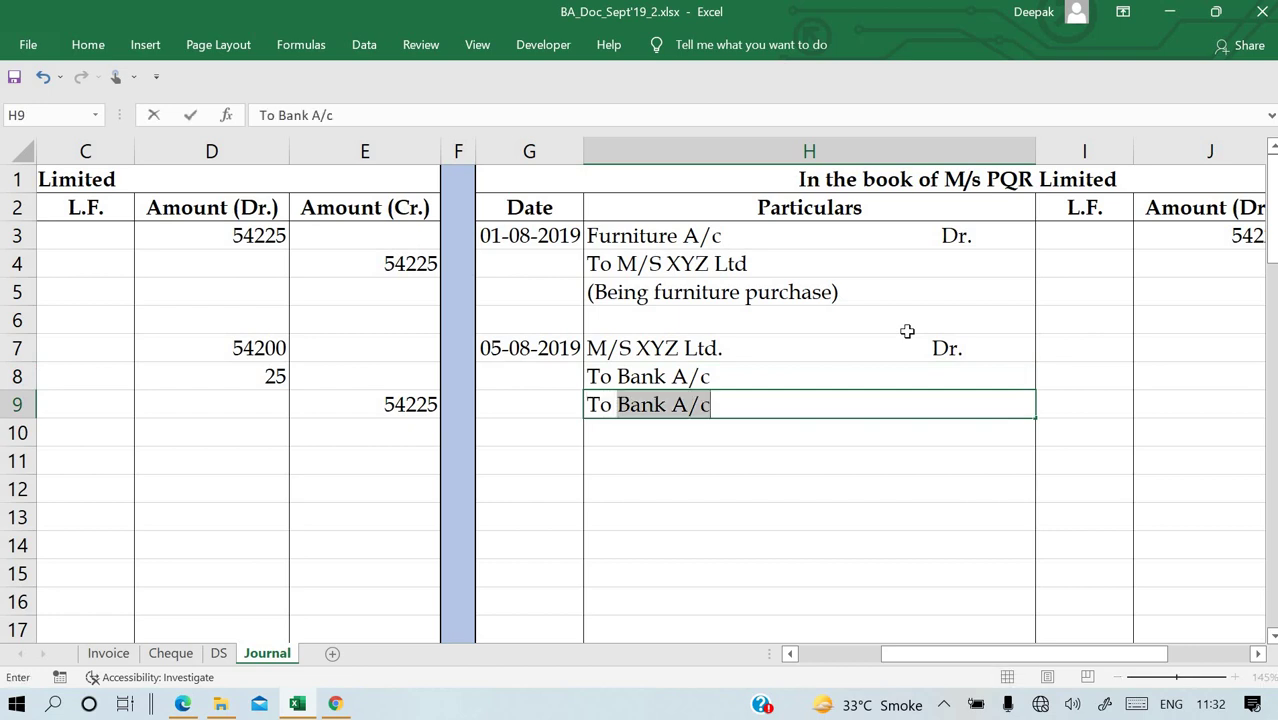
text(Disoc)
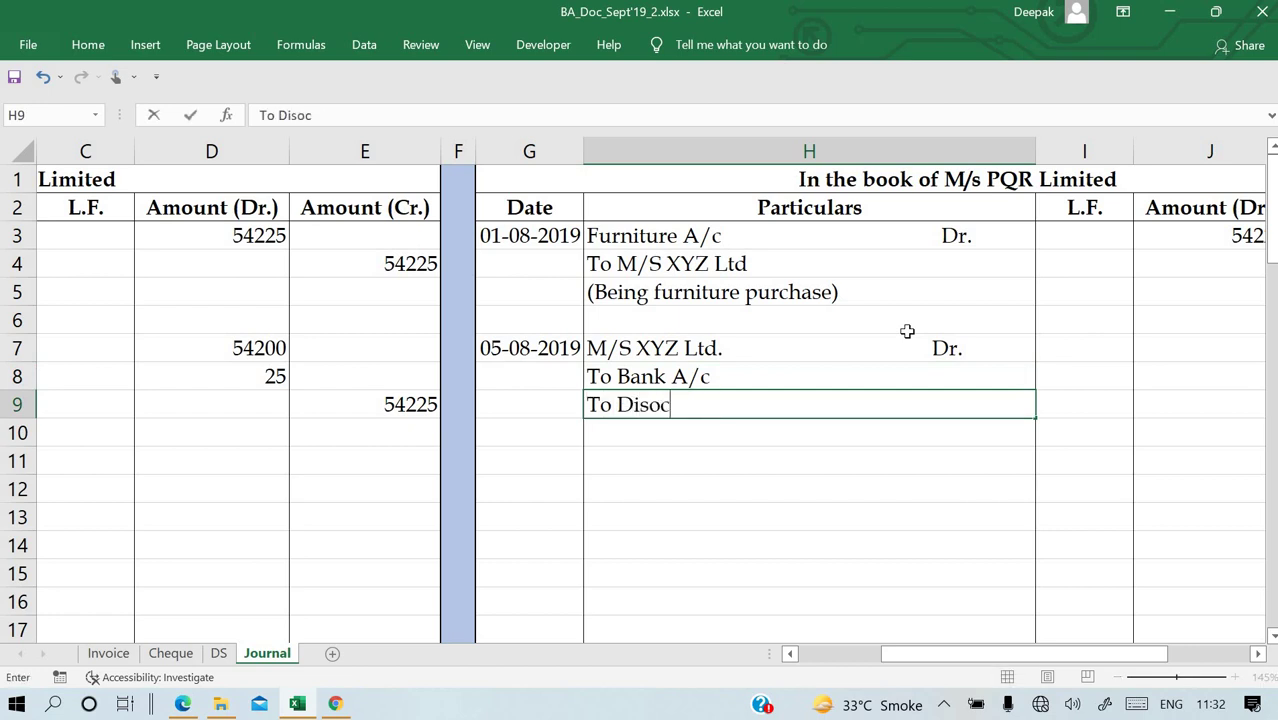
text(unt Rec)
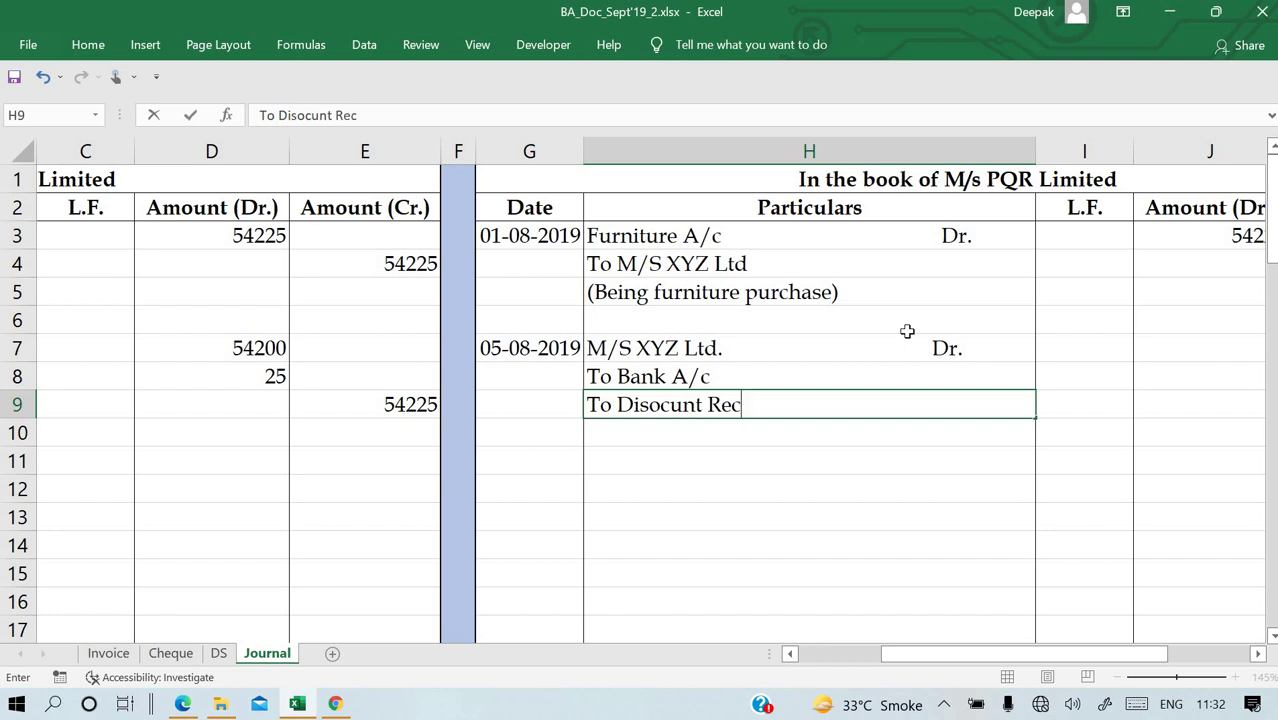
key(BackSpace)
key(BackSpace)
key(BackSpace)
key(BackSpace)
key(BackSpace)
key(BackSpace)
key(BackSpace)
key(BackSpace)
key(BackSpace)
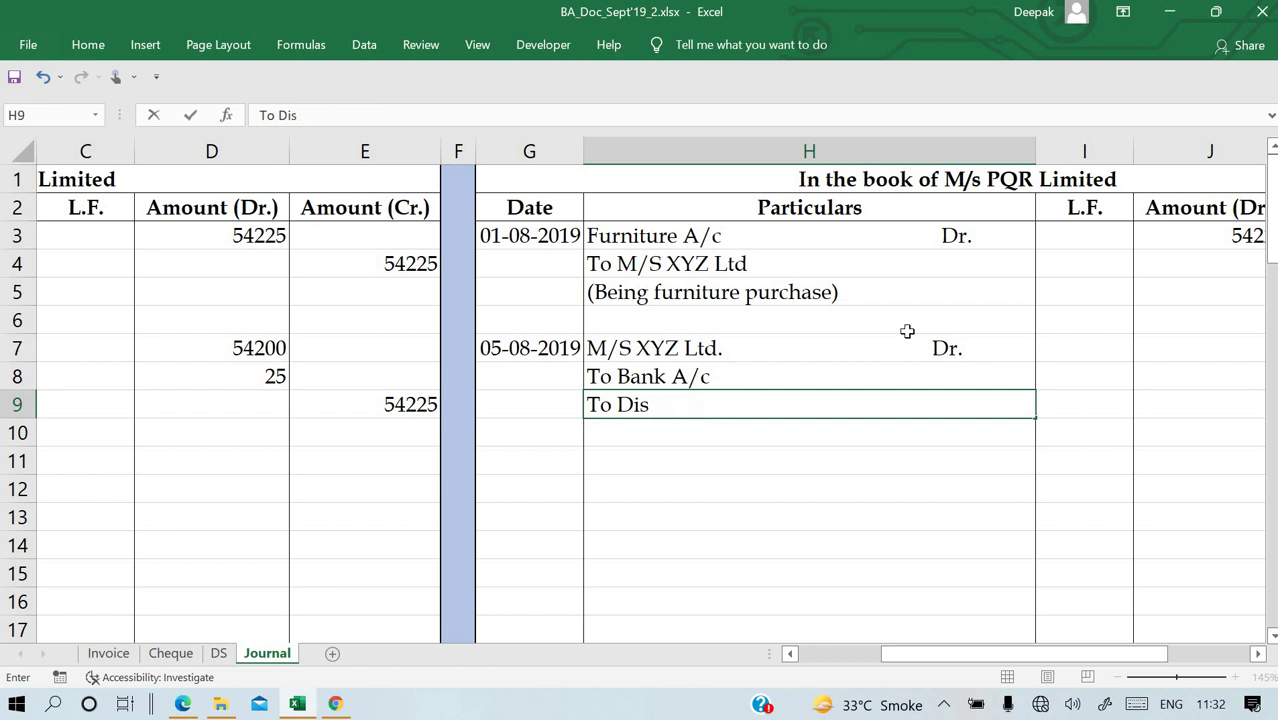
text(scount Rec. A/c)
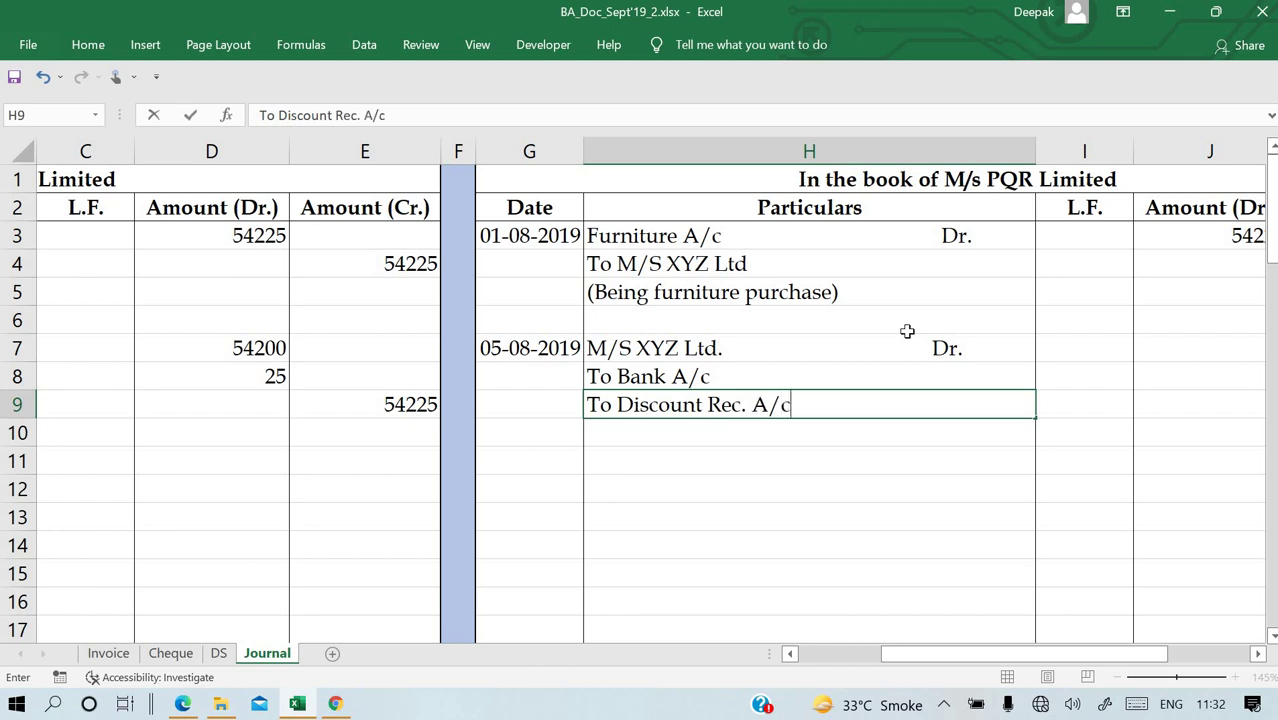
key(Return)
Reword the H8 credit line to 'To Wealthy Bank A/c'.
key(Up)
key(Up)
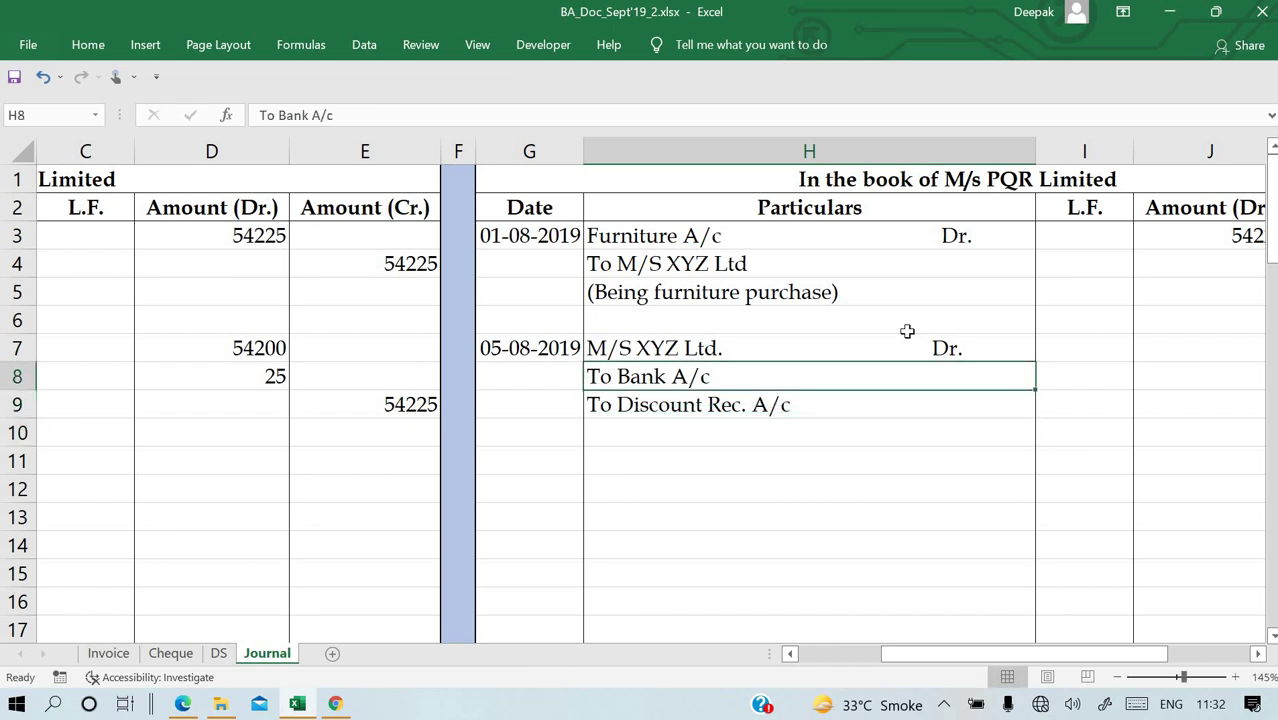
key(F2)
key(BackSpace)
key(BackSpace)
key(BackSpace)
key(BackSpace)
key(BackSpace)
key(BackSpace)
key(BackSpace)
key(BackSpace)
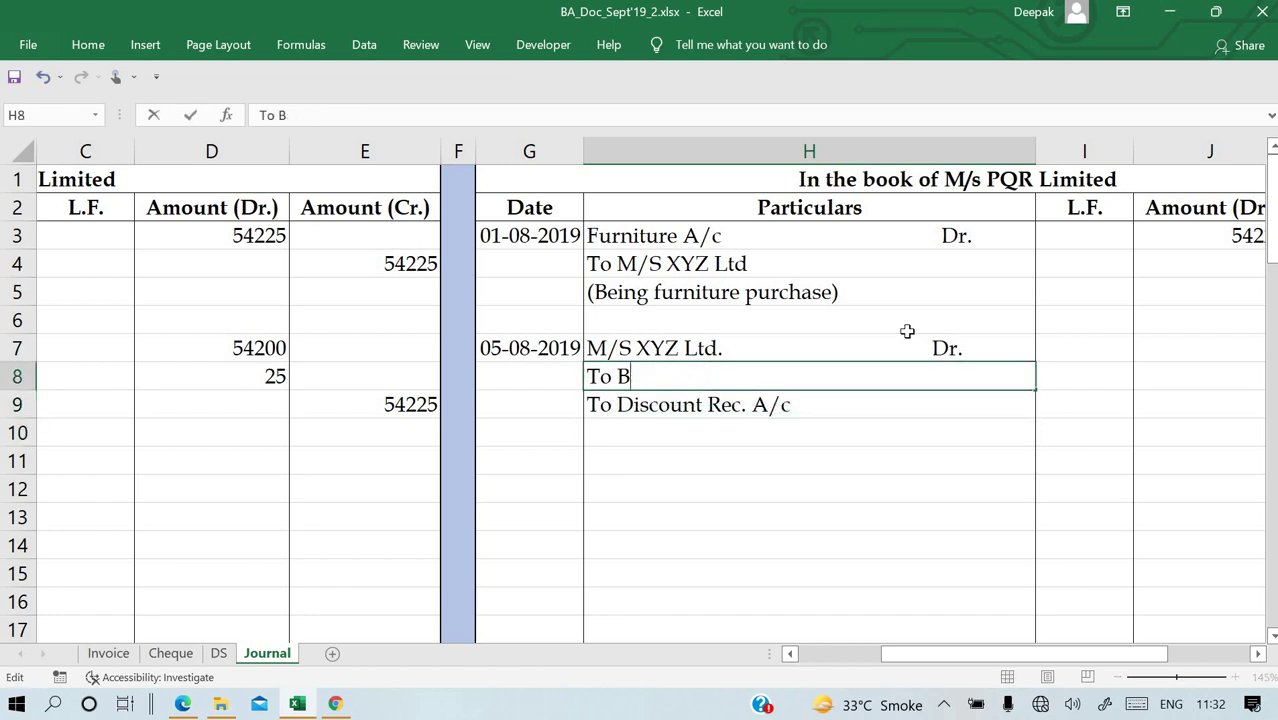
text(Wealthy Bank)
key(Return)
key(Up)
key(F2)
text(A/c)
key(Return)
key(Up)
key(Up)
key(Right)
key(Right)
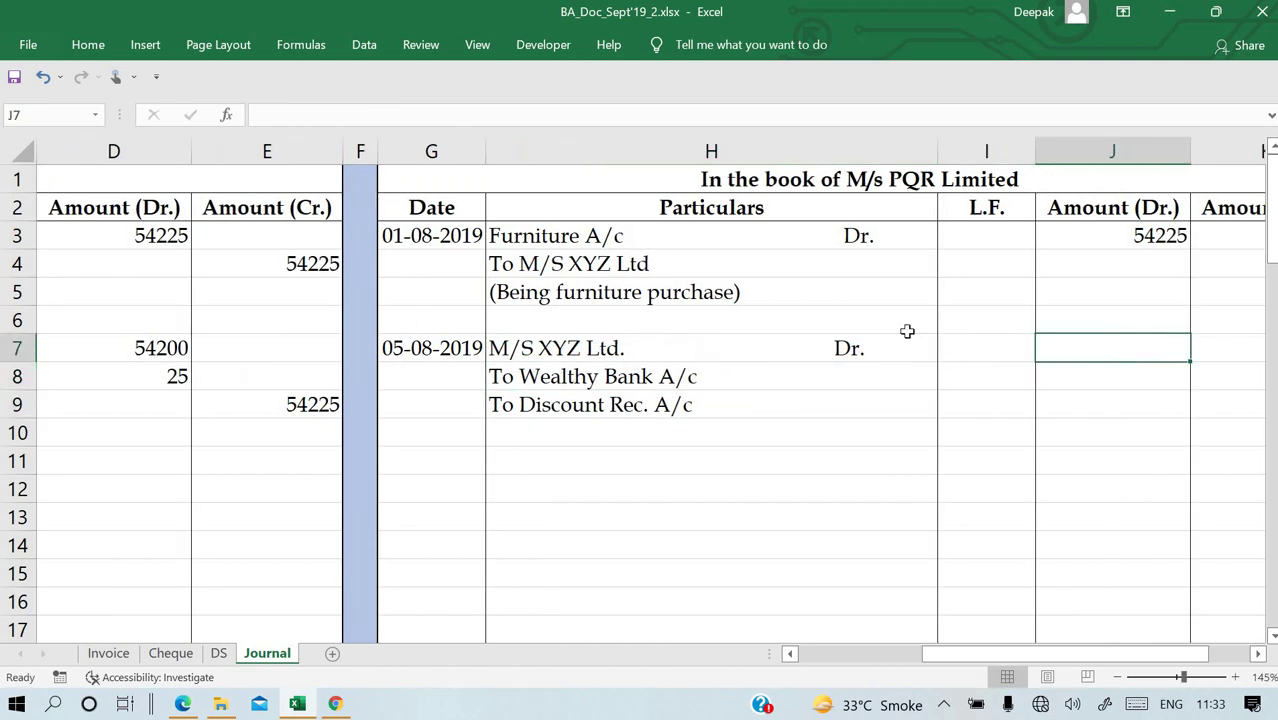
text(54)
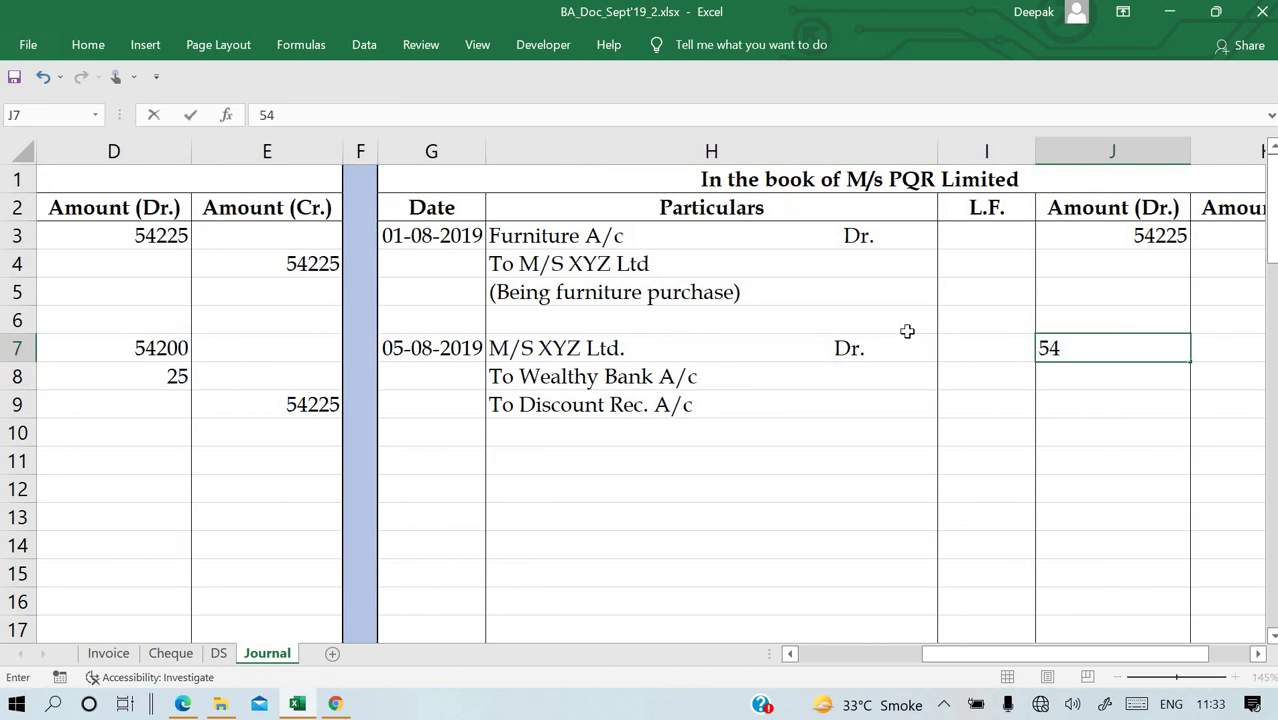
text(225)
key(Return)
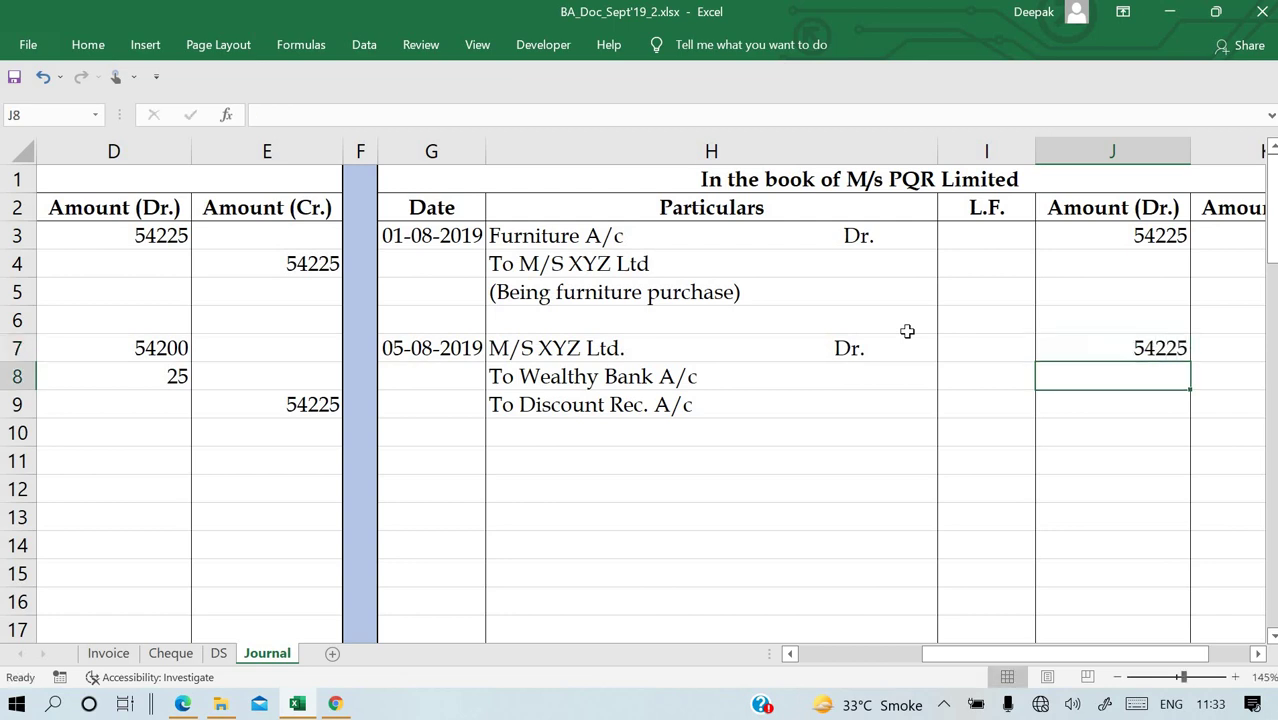
key(Right)
text(54200)
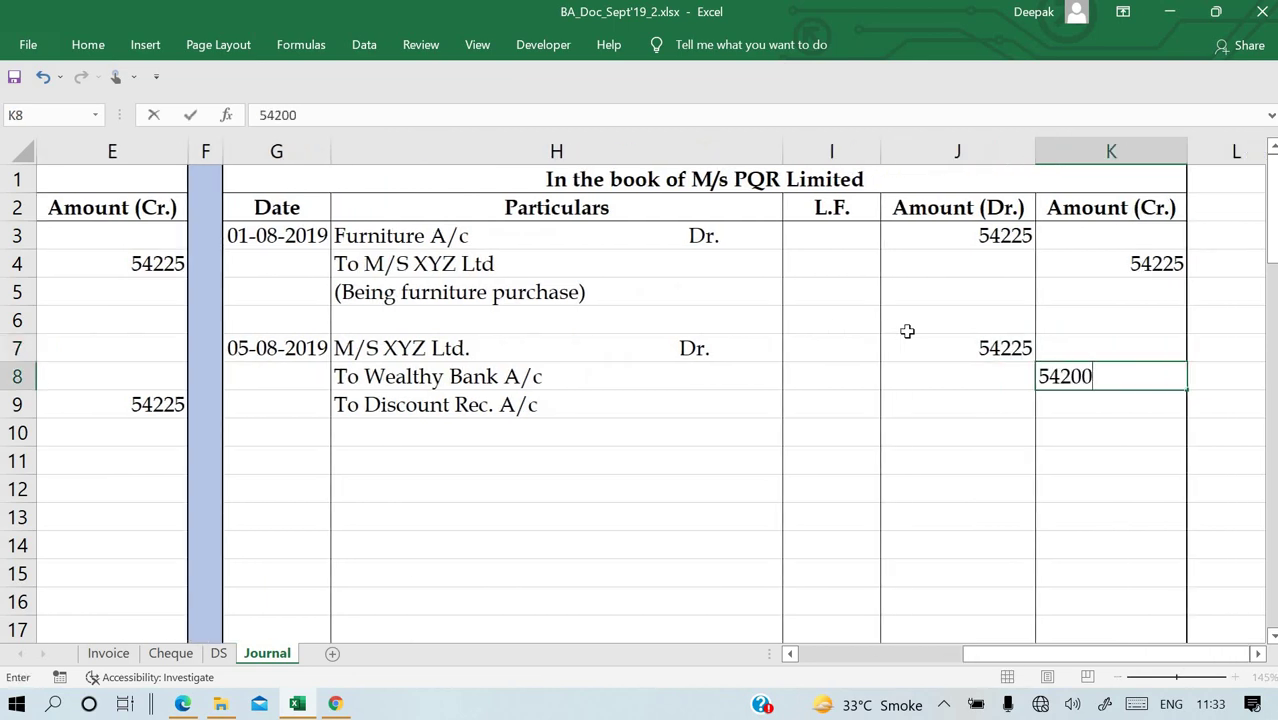
key(Return)
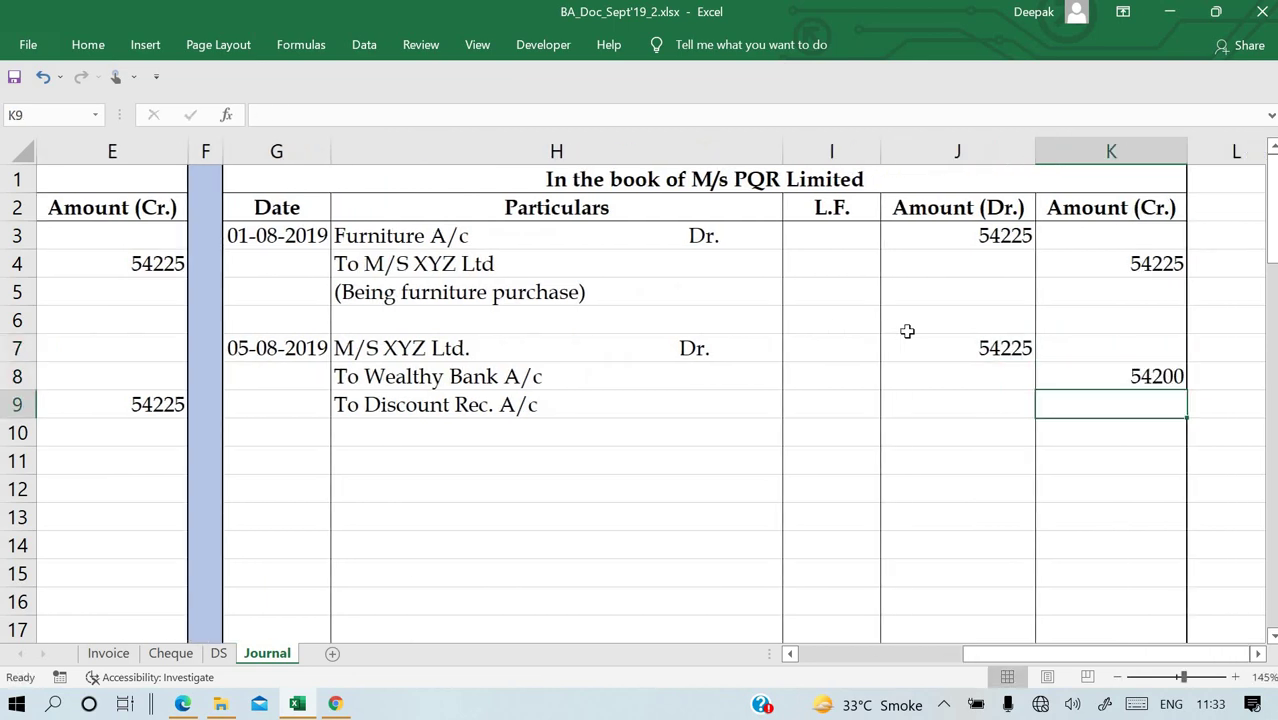
text(25)
key(Return)
key(Left)
key(Left)
key(Left)
key(Left)
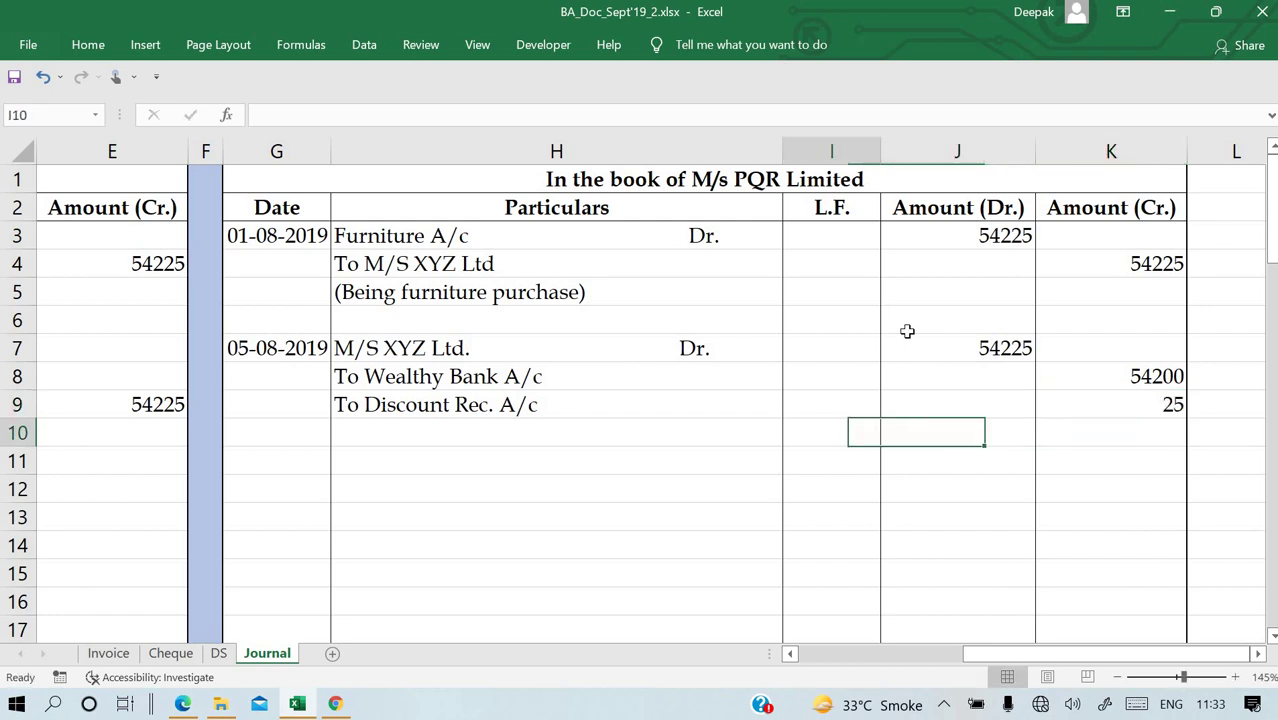
key(Right)
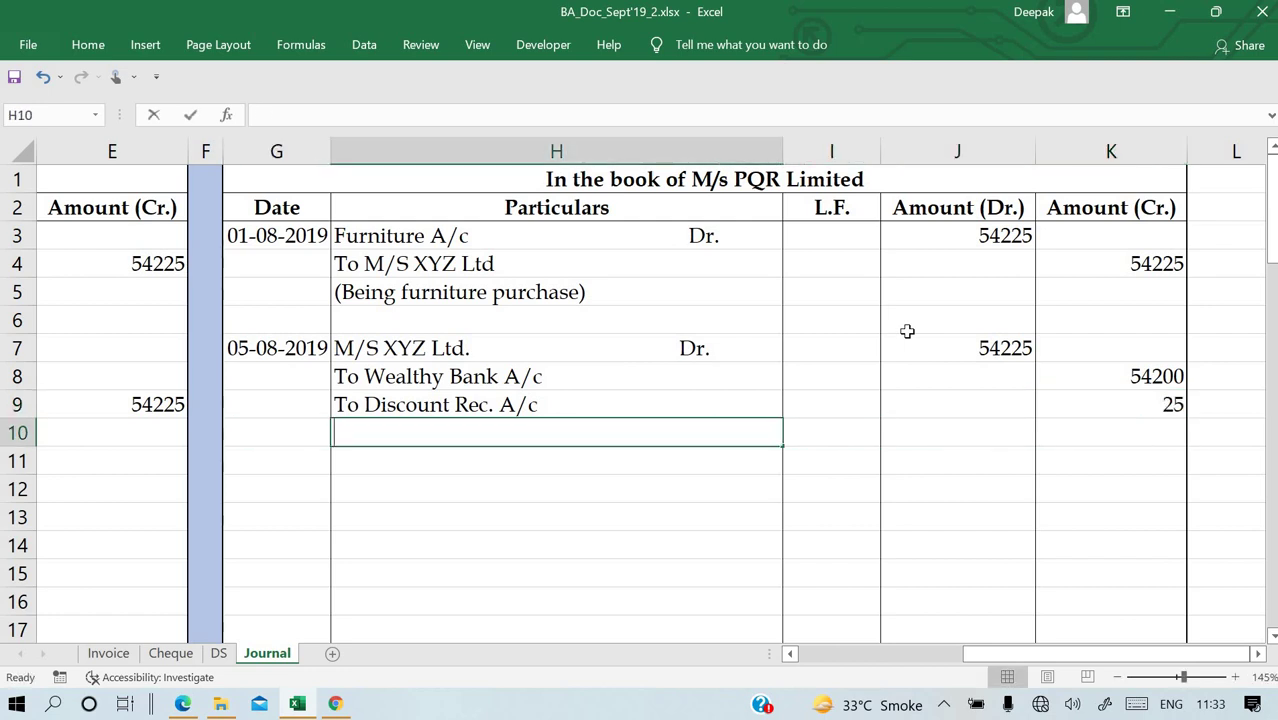
text((Being amount paid)
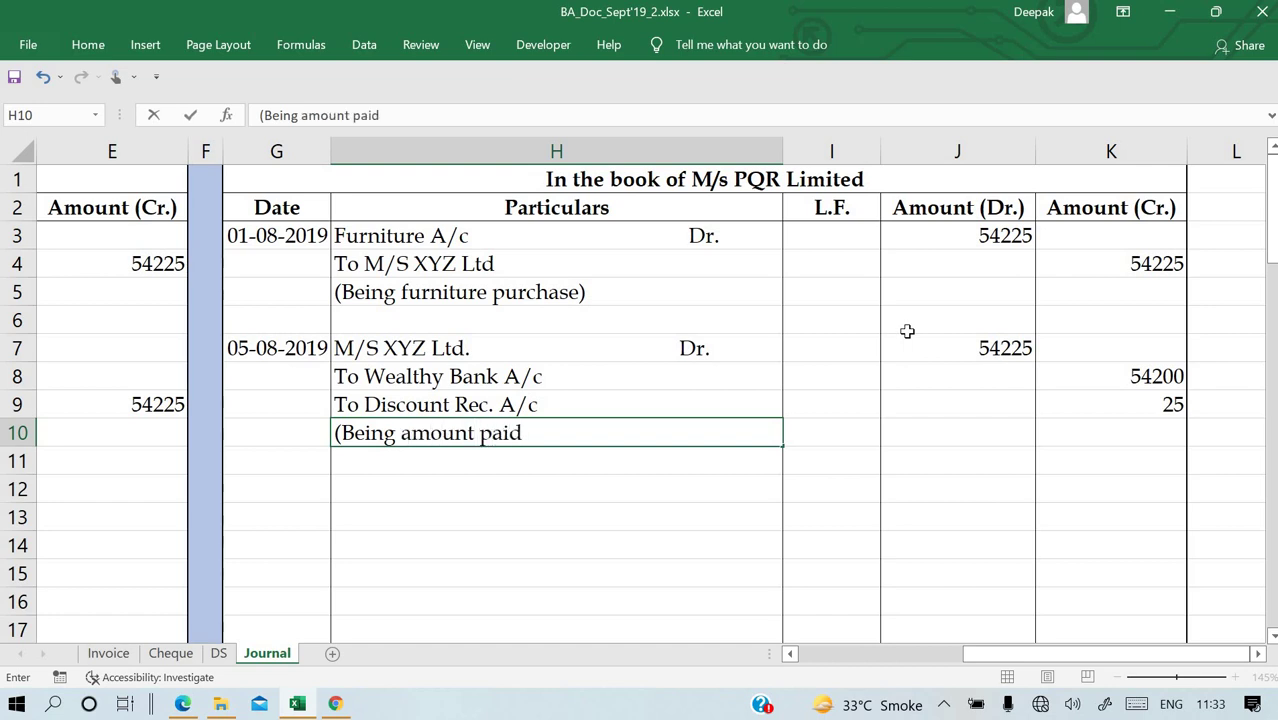
text())
key(Return)
key(Left)
key(Left)
key(Left)
key(Left)
key(Left)
key(Left)
key(Left)
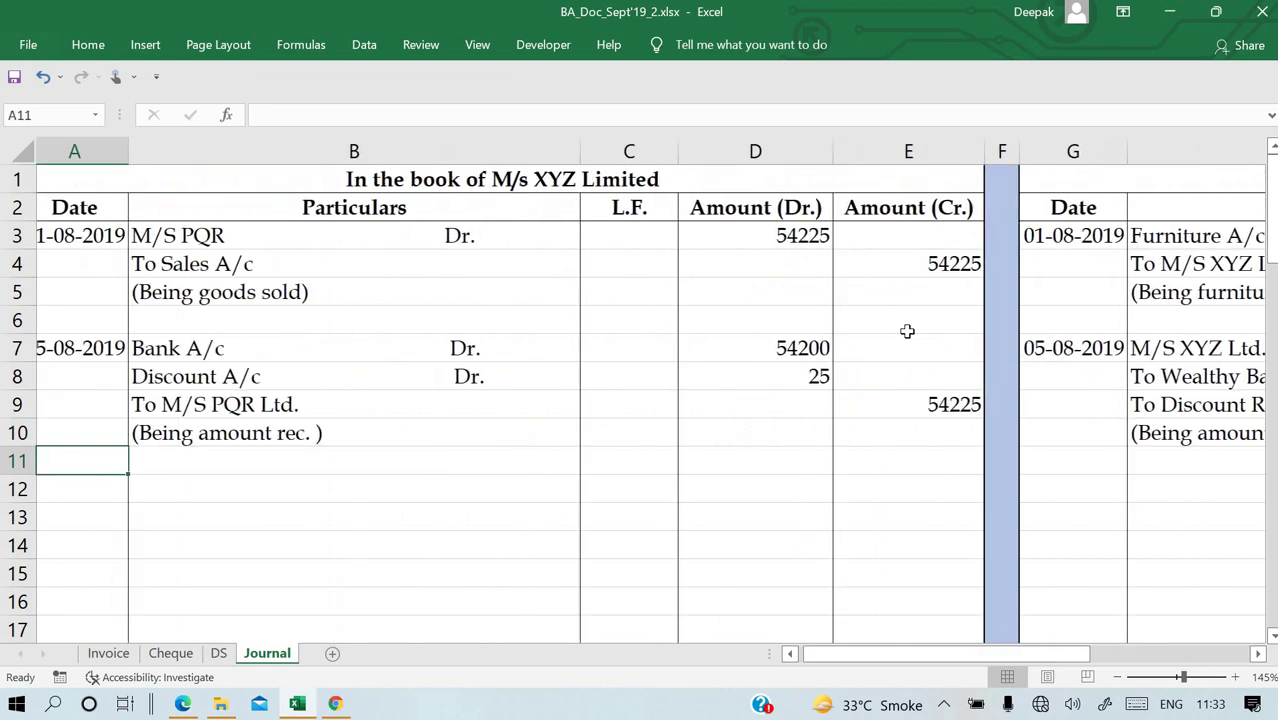
Copy the Wealthy Bank CC account number from question (c) in the PDF and return to Excel.
key(alt+Tab)
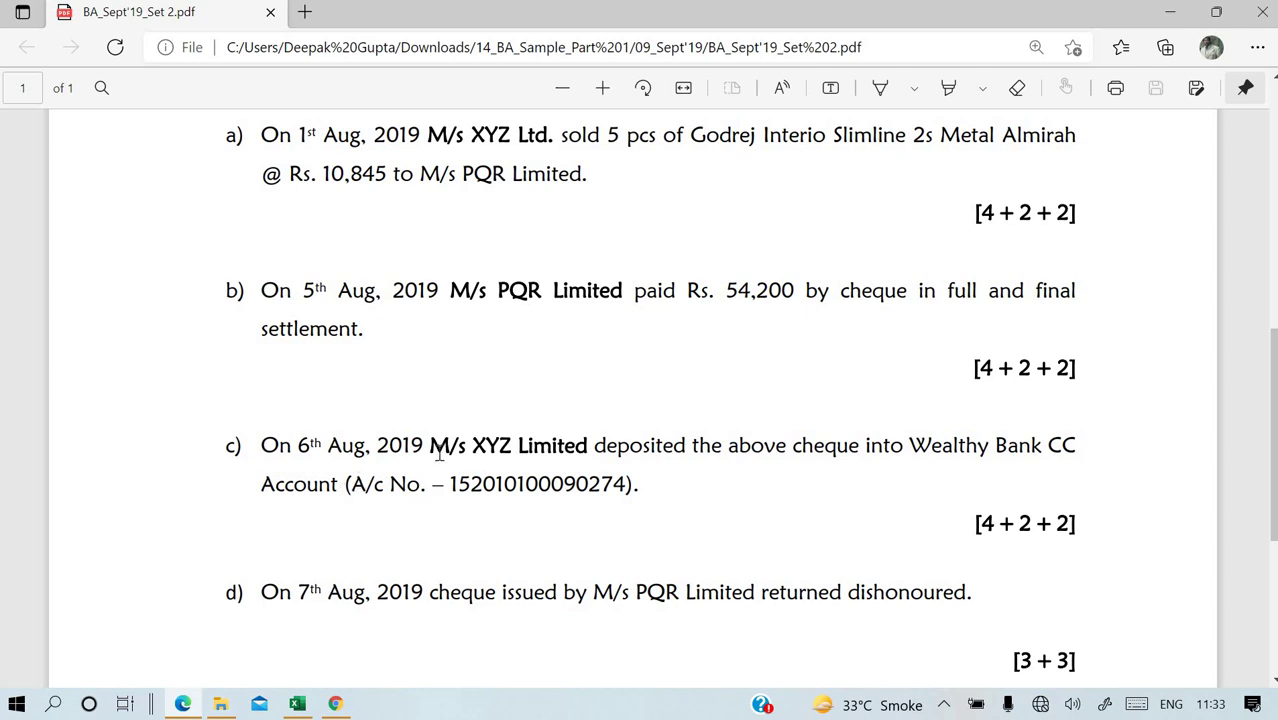
drag(450, 484, 625, 498)
key(ctrl+c)
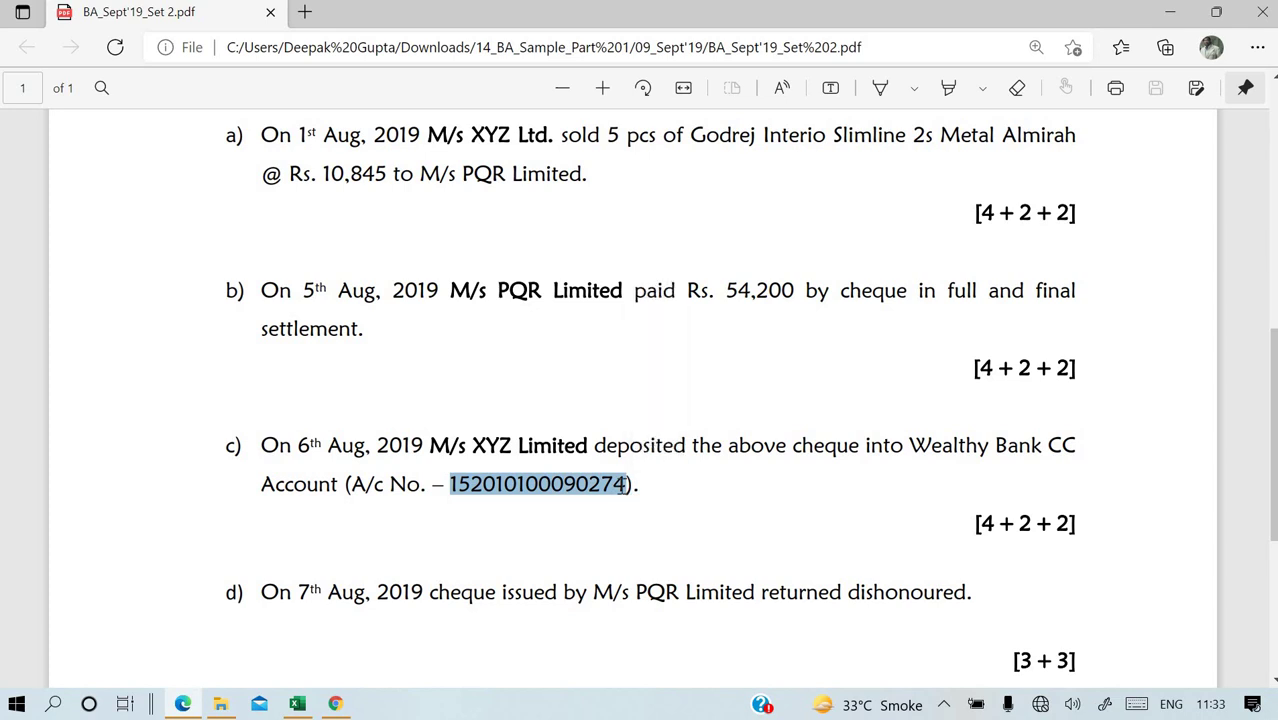
click(297, 704)
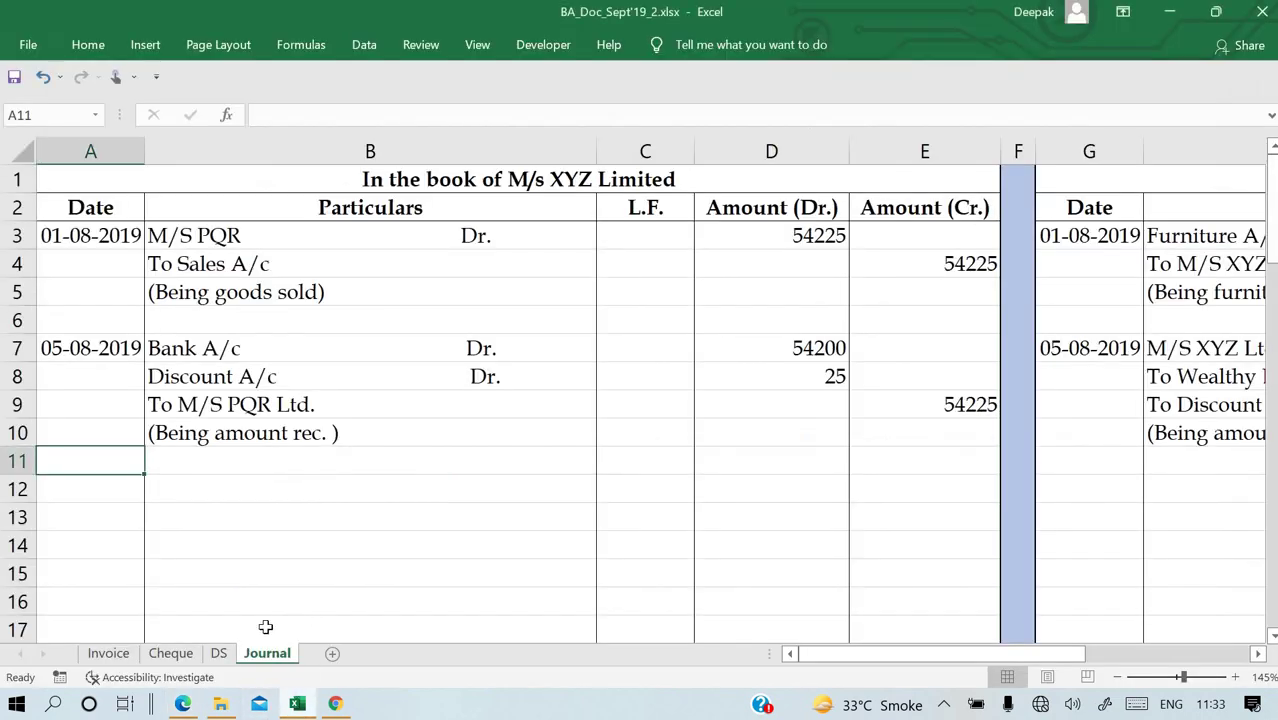
Paste the account number into C4 on the DS sheet, merge and centre C4:F4, and format it as Number with 0 decimals.
click(219, 653)
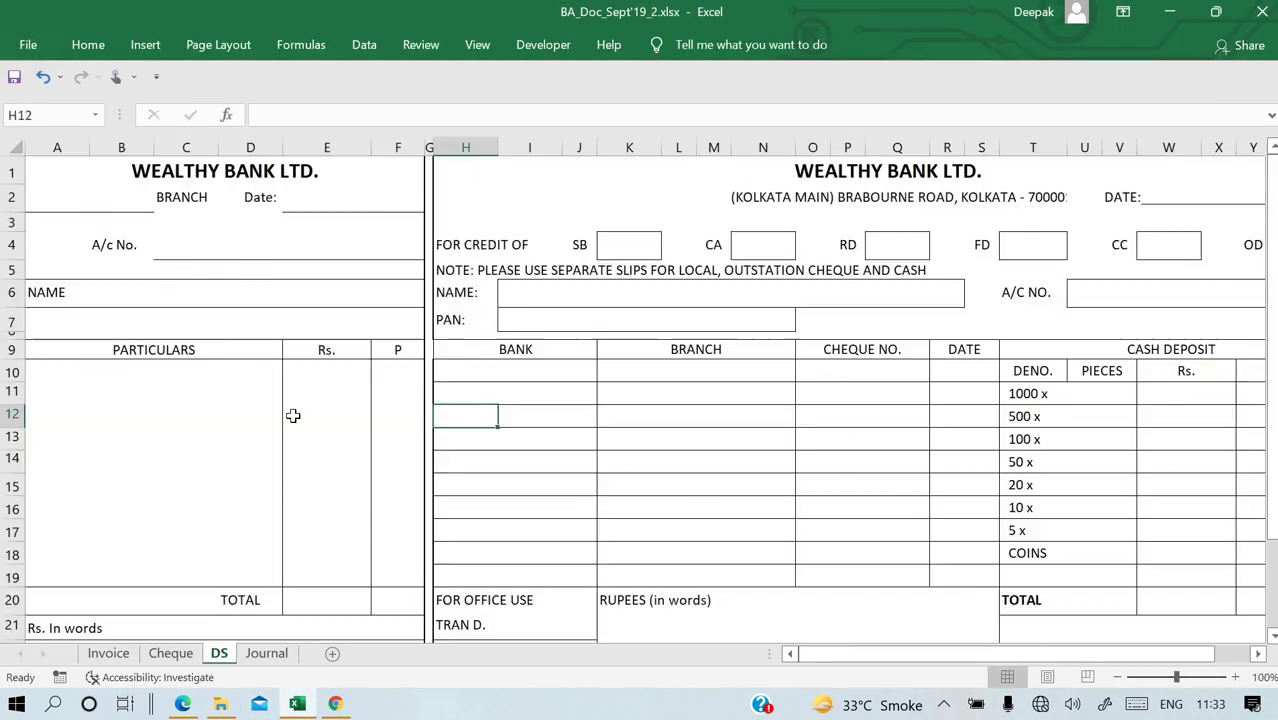
click(172, 245)
key(ctrl+v)
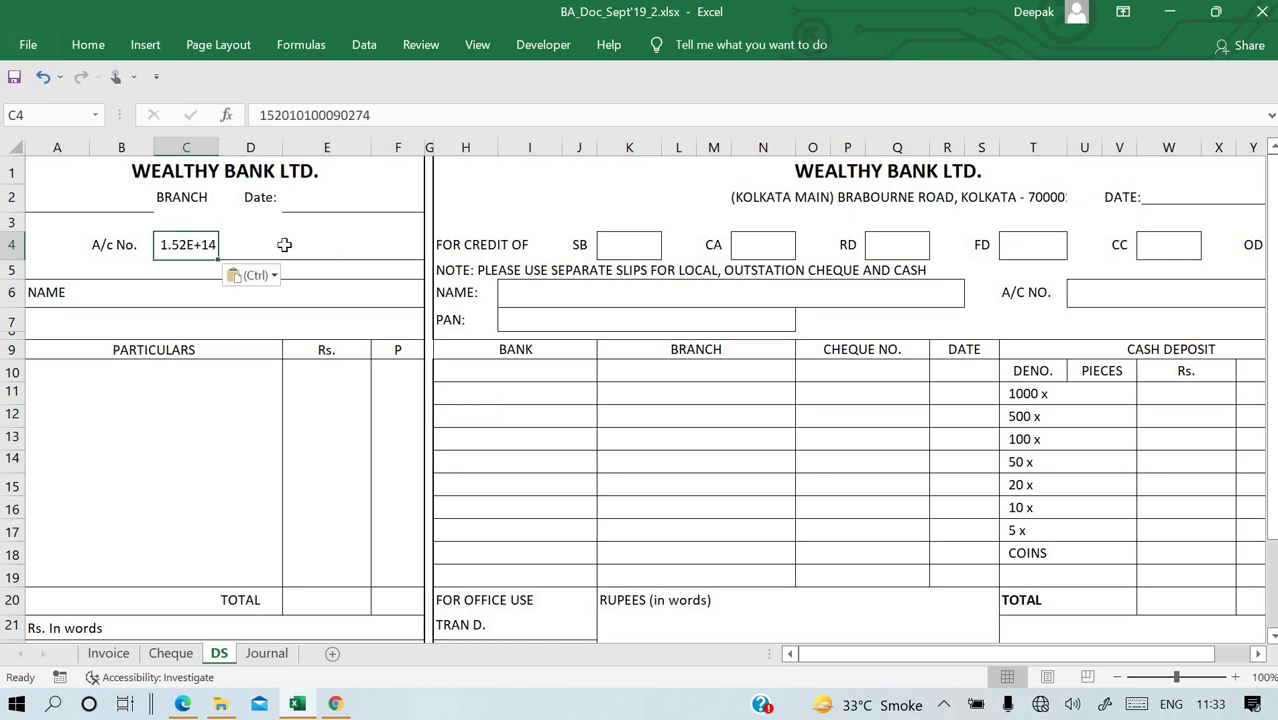
key(shift+Right)
key(shift+Right)
key(shift+Right)
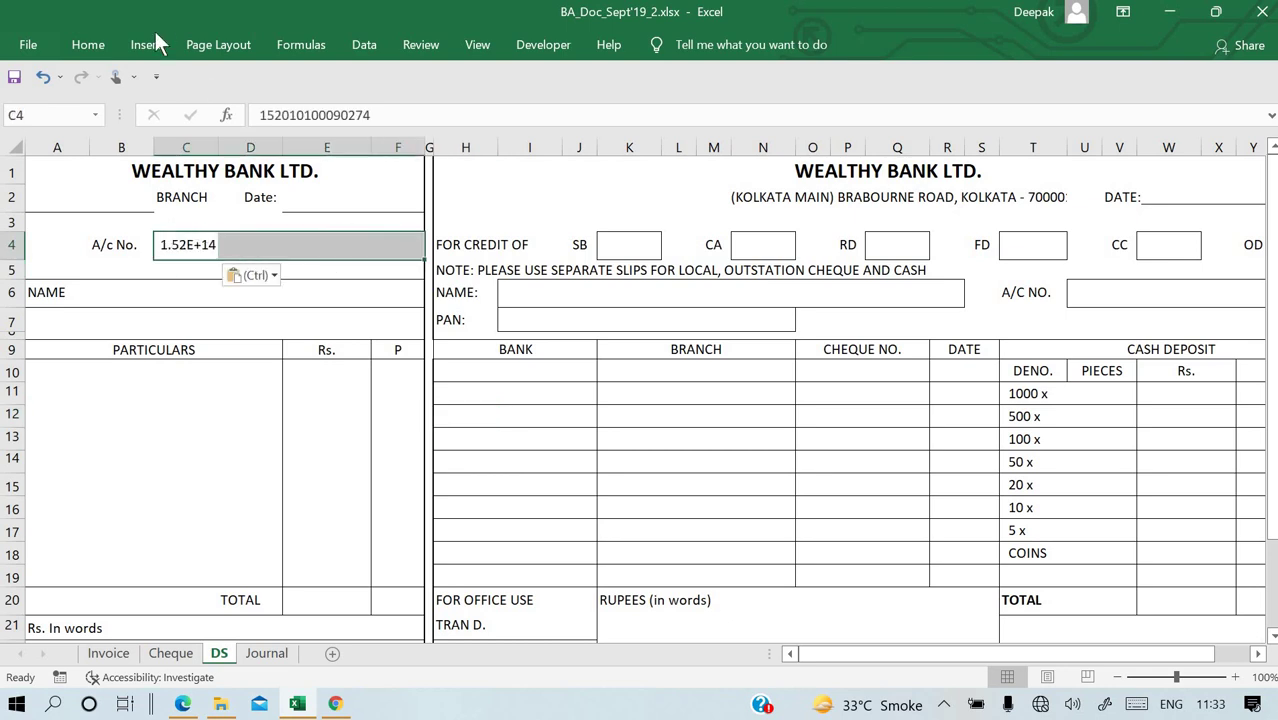
click(103, 38)
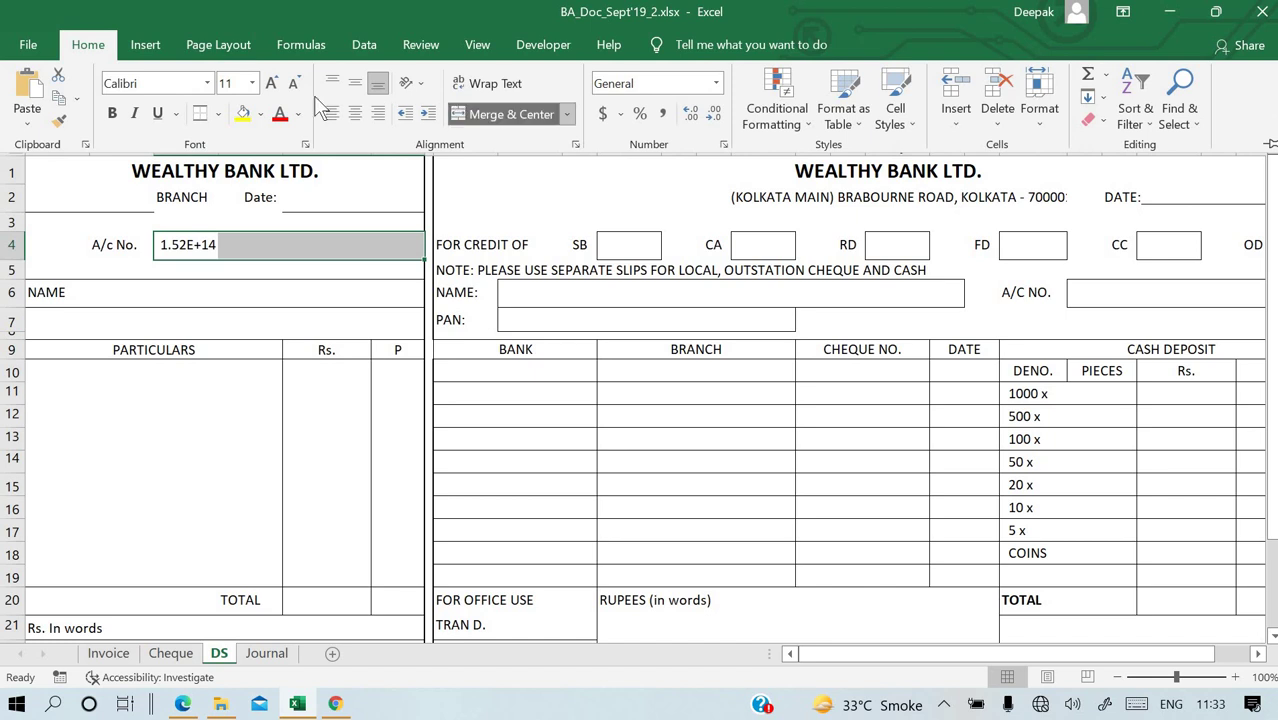
click(505, 114)
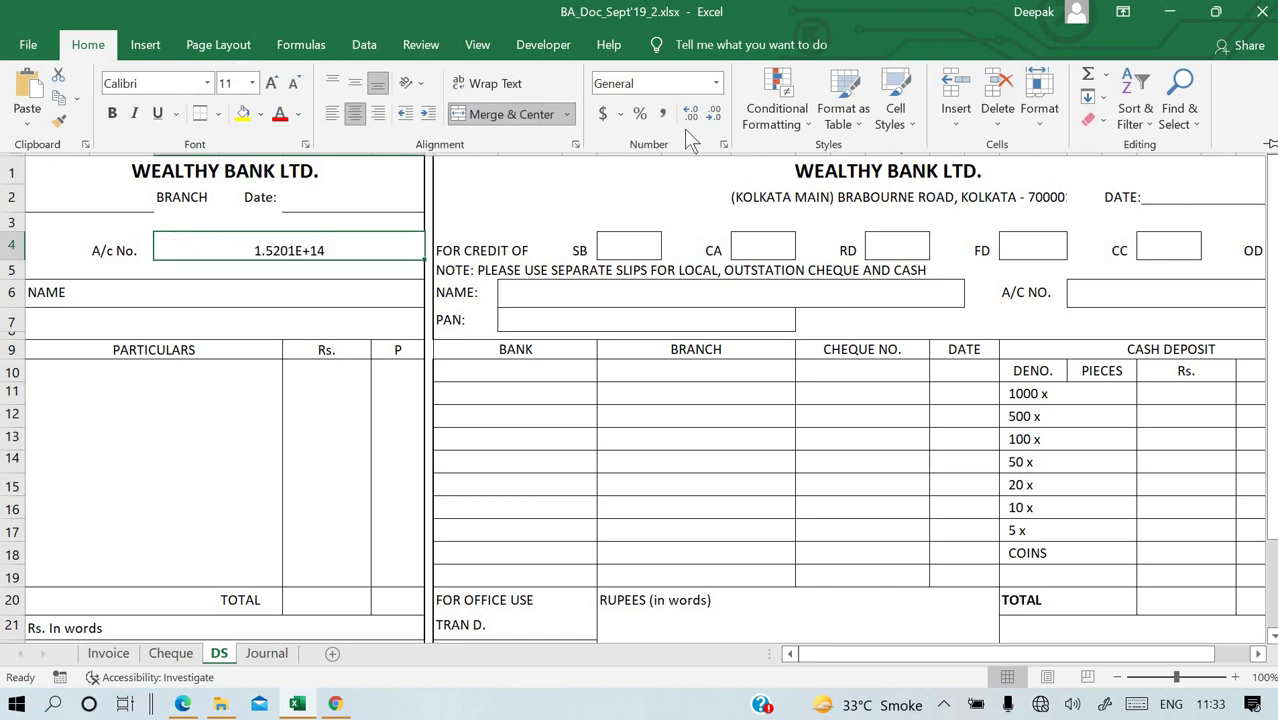
key(Escape)
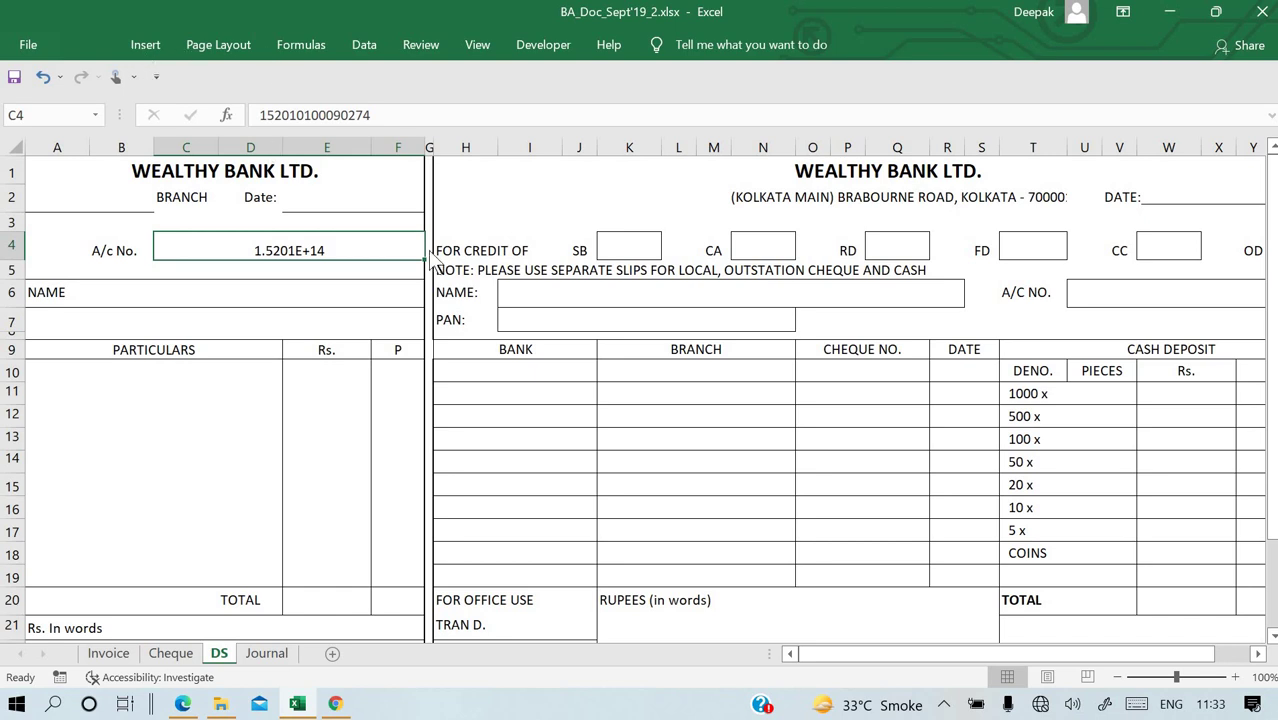
key(ctrl+1)
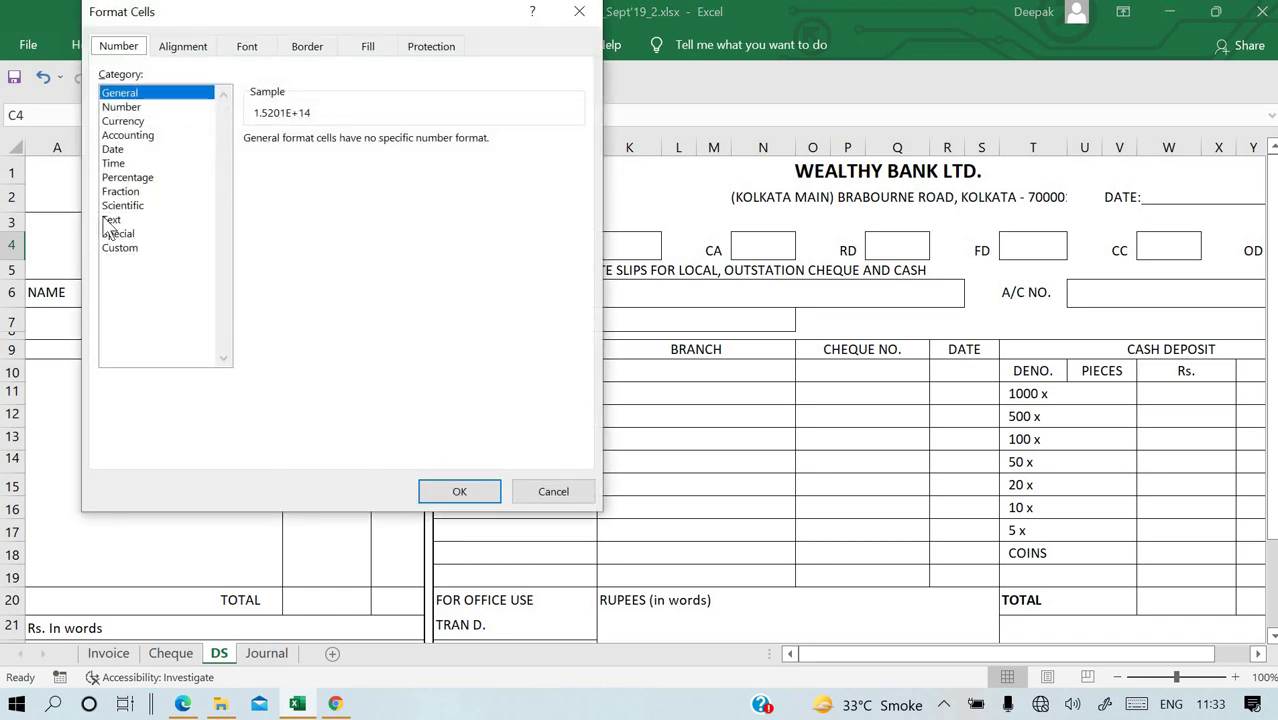
click(121, 106)
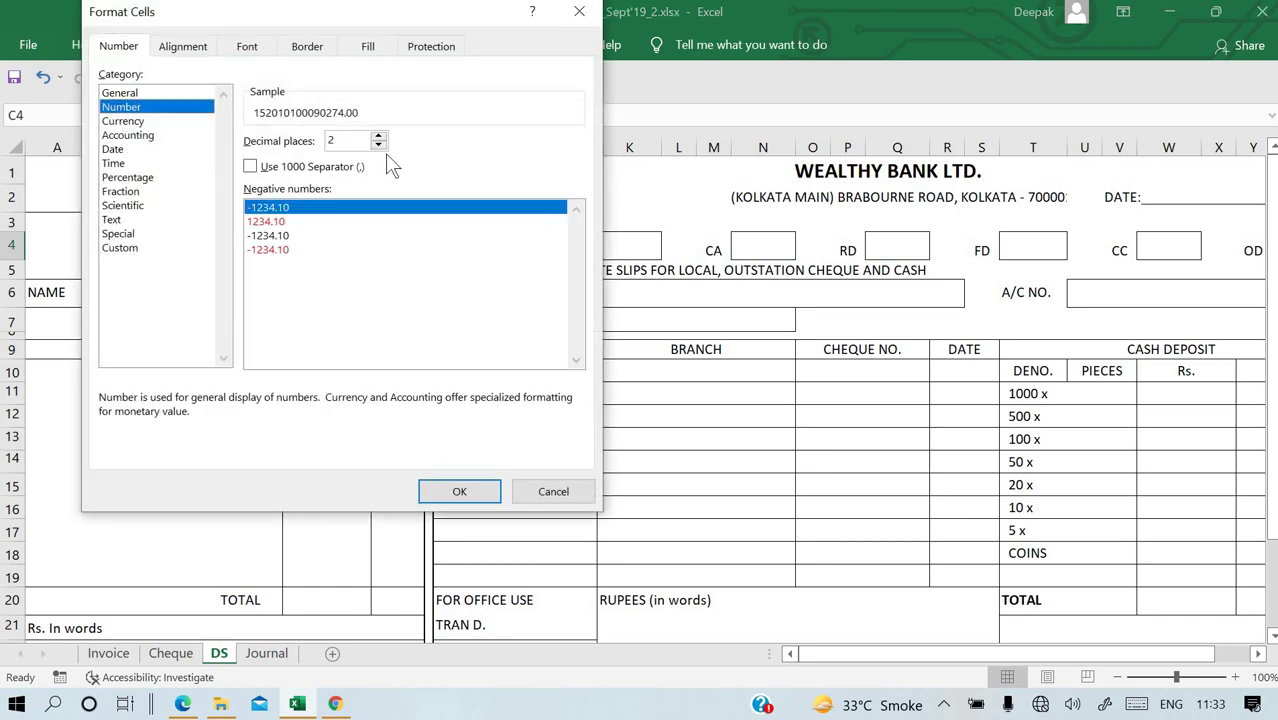
double_click(378, 146)
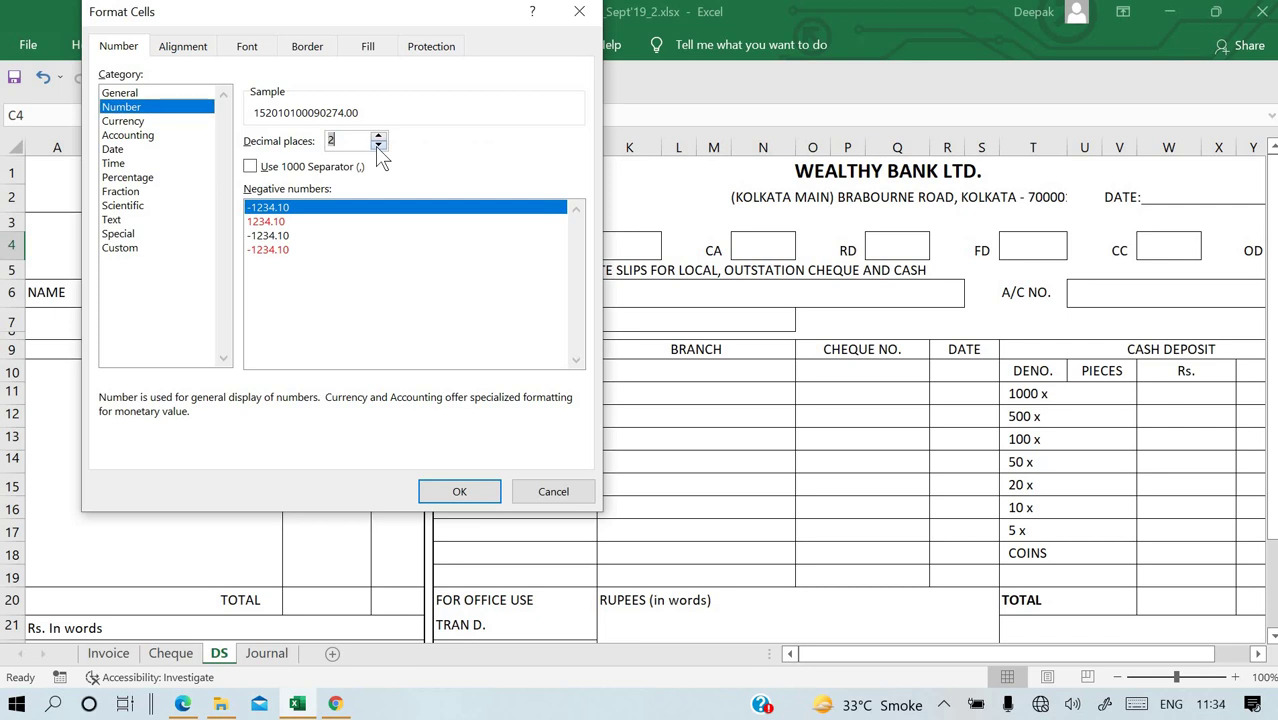
click(474, 491)
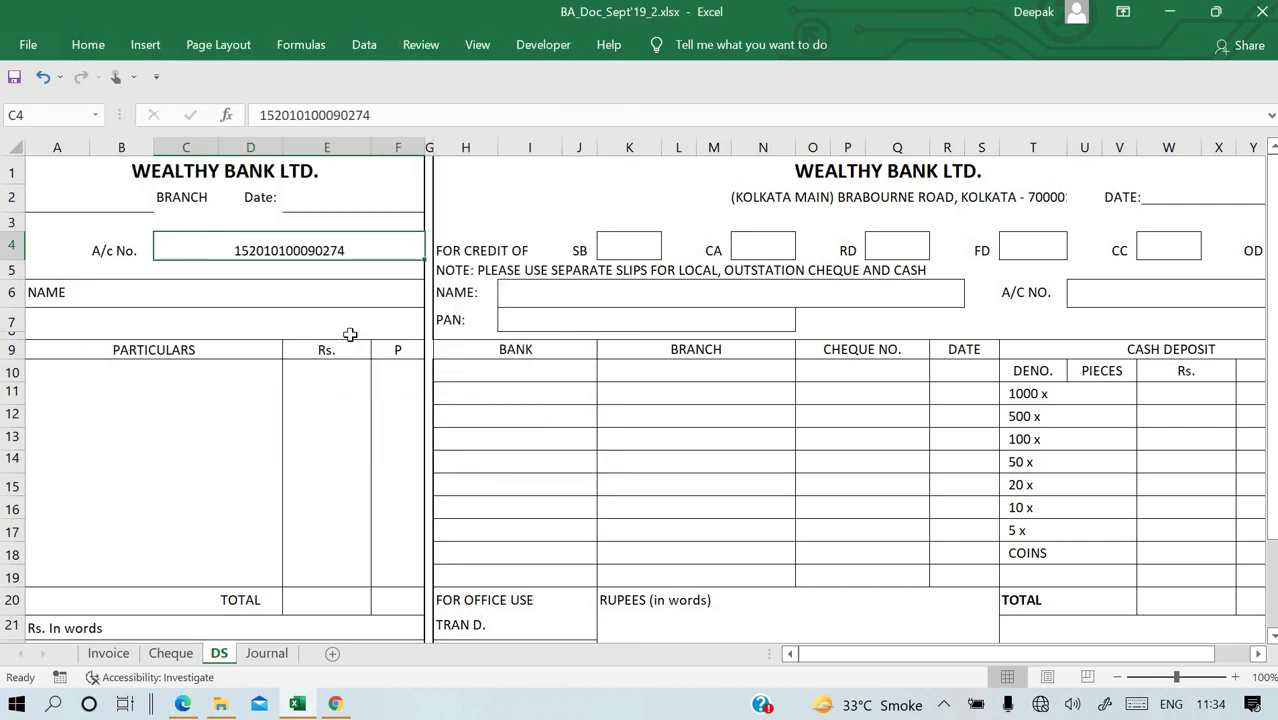
Link the A/C NO. cell U6 to C4 with =C4 and merge and centre U6:X6.
click(1095, 294)
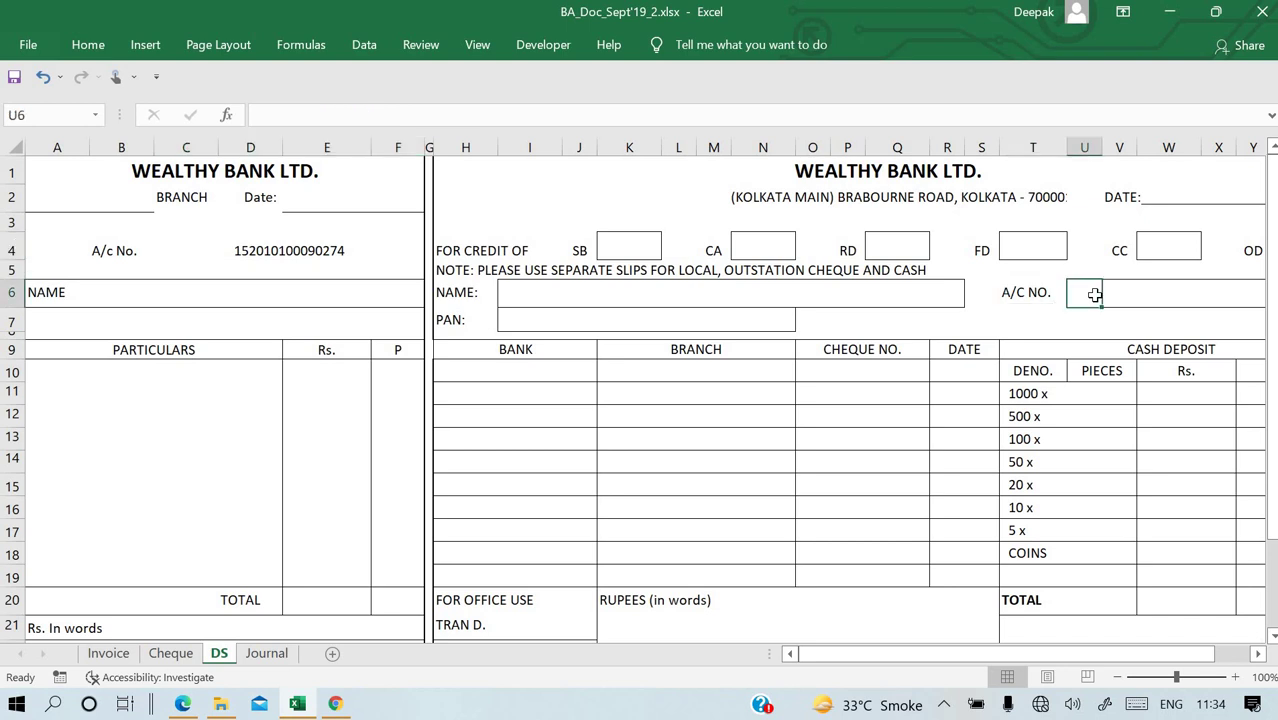
text(=)
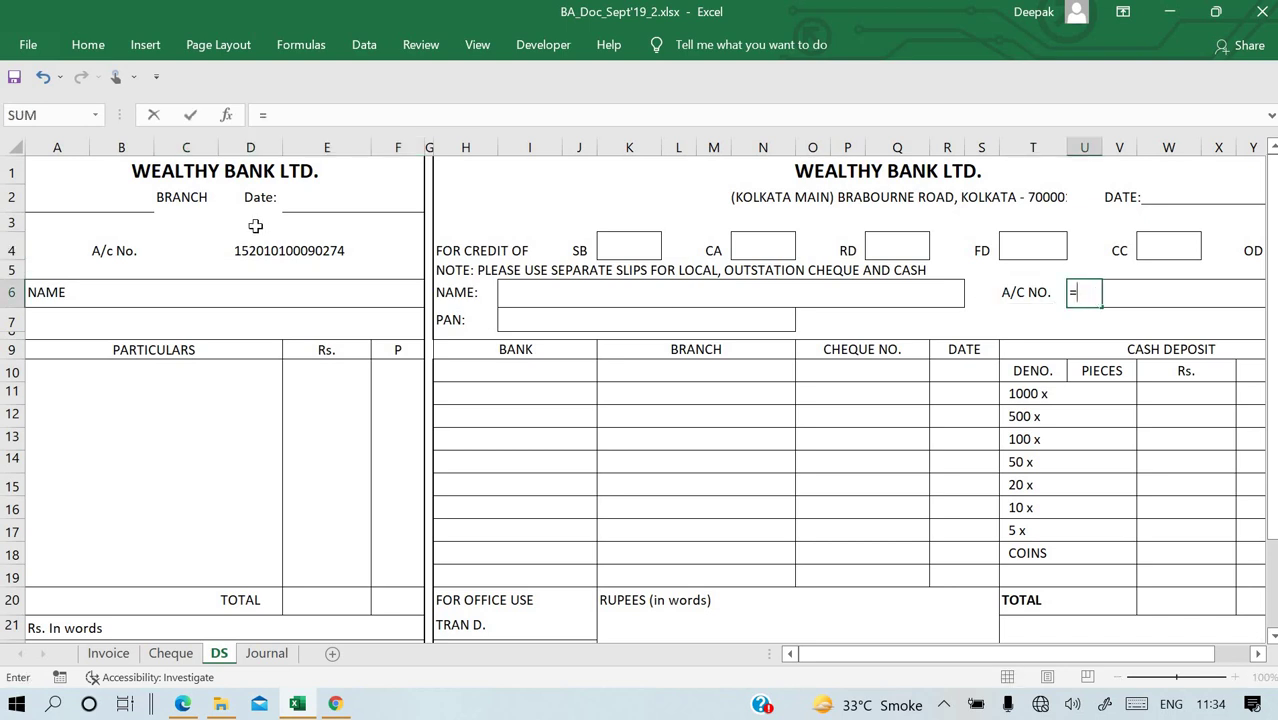
click(252, 266)
click(251, 251)
key(Return)
click(1094, 295)
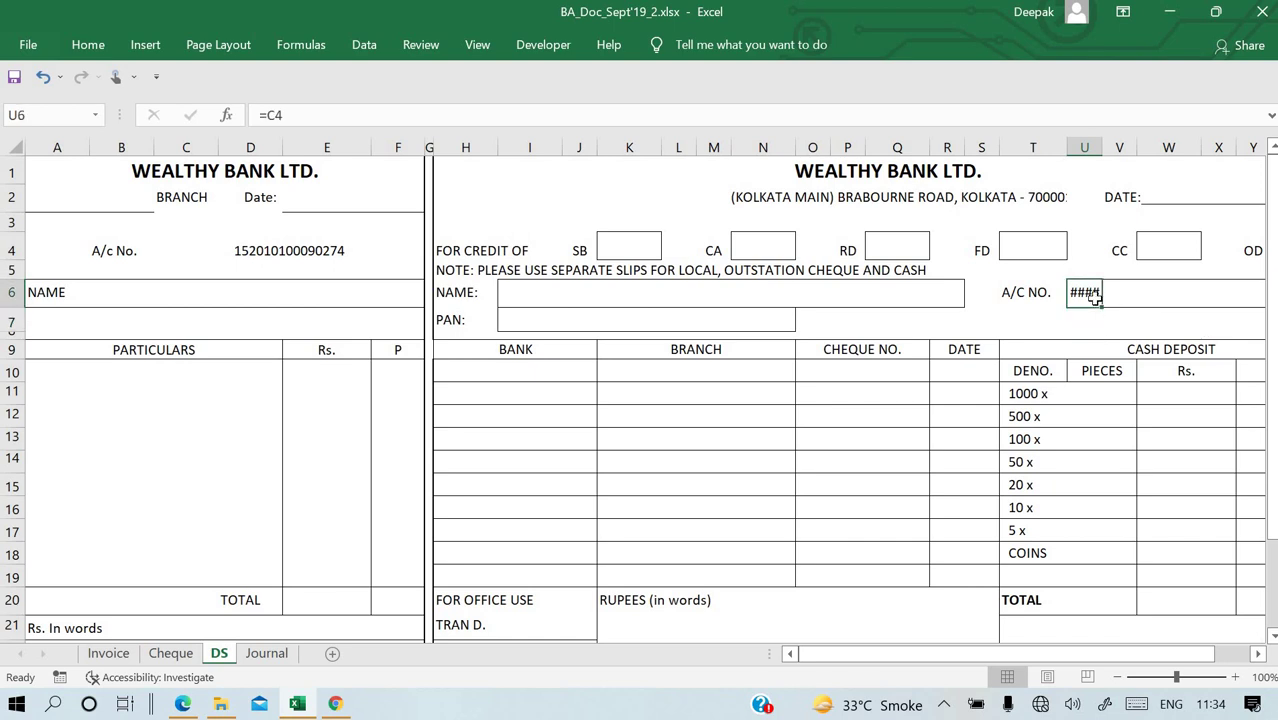
key(shift+Right)
key(shift+Right)
key(shift+Right)
key(shift+Right)
key(shift+Right)
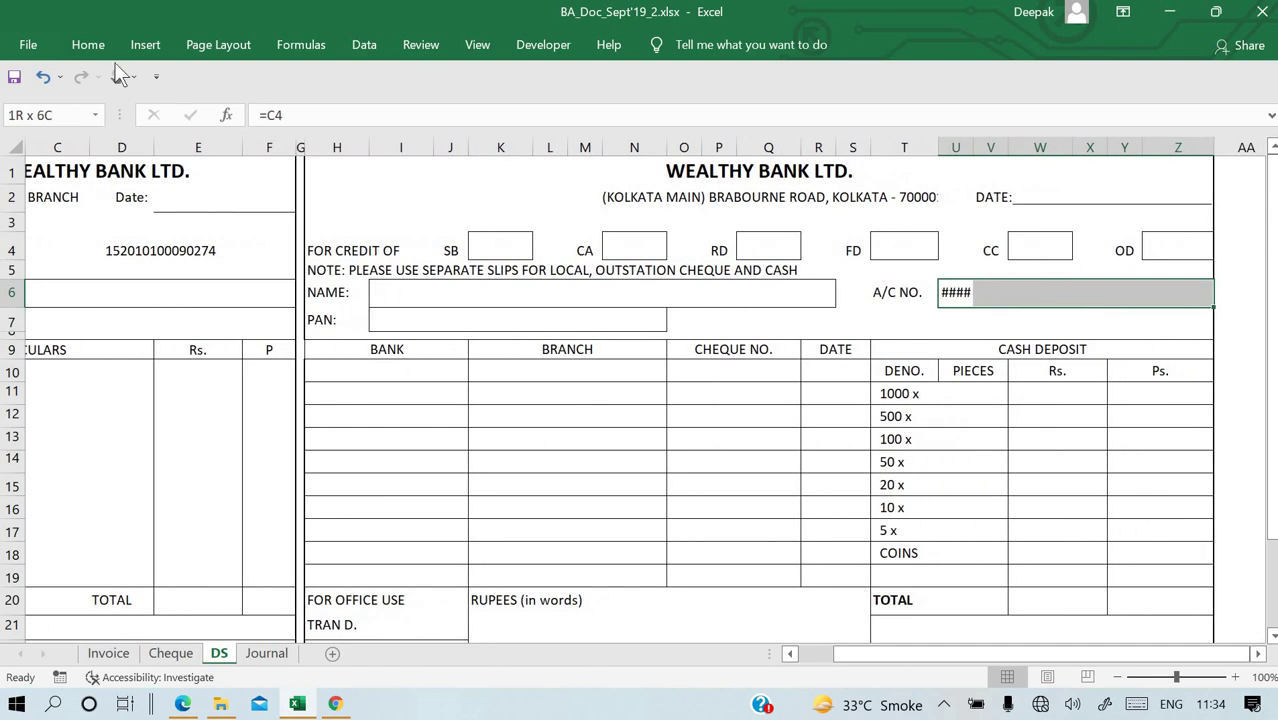
click(90, 48)
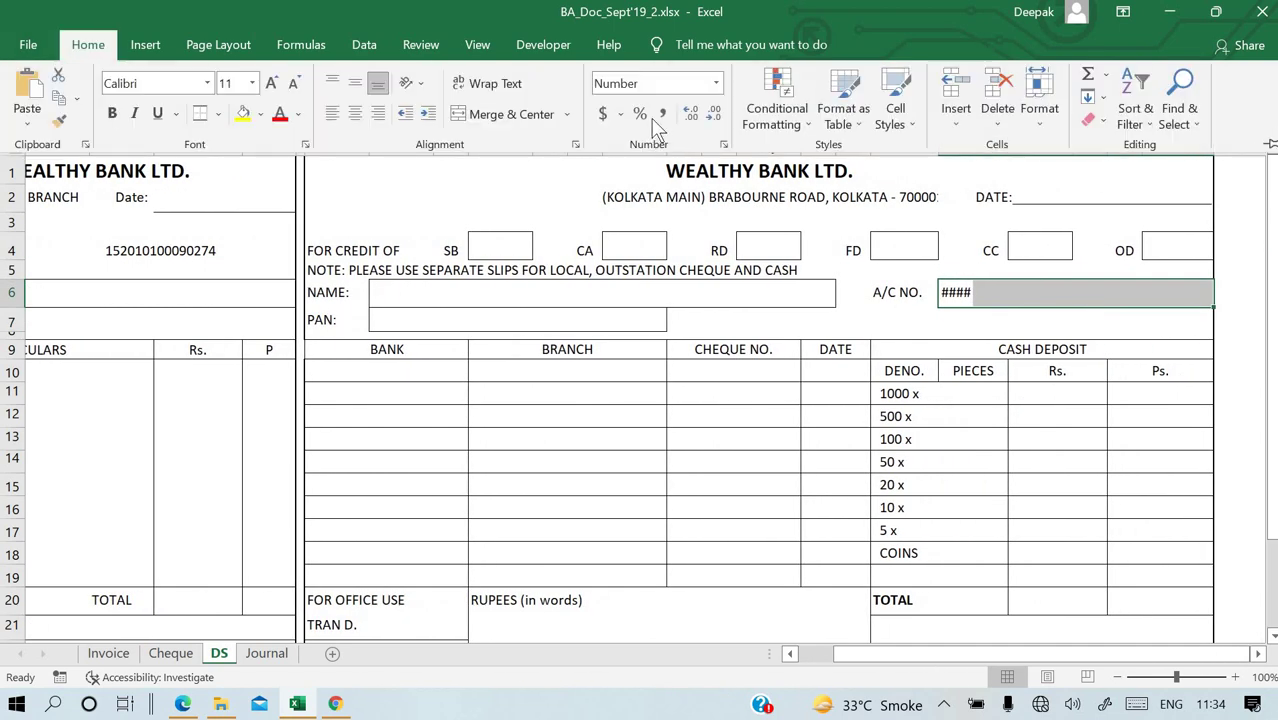
click(488, 122)
click(592, 462)
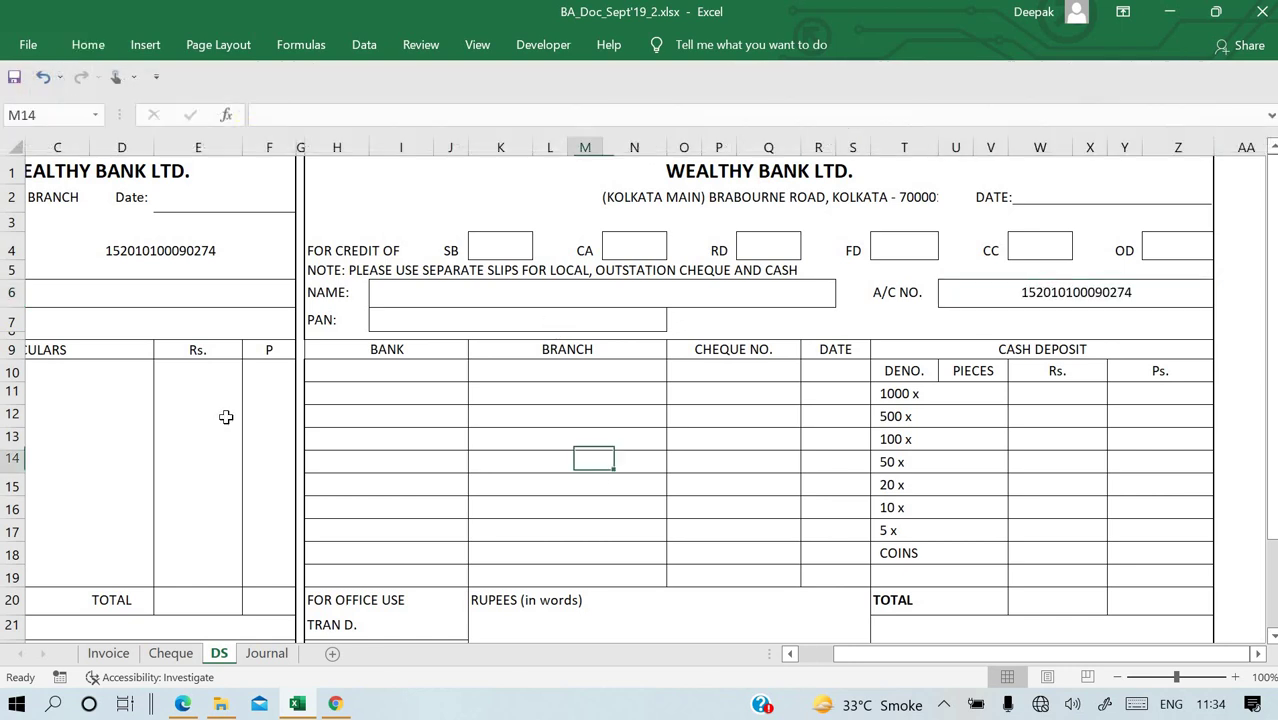
Enter the payer name M/S XYZ Ltd in B6 and link the main slip's NAME field to it.
scroll(226, 417, left, 2)
click(166, 294)
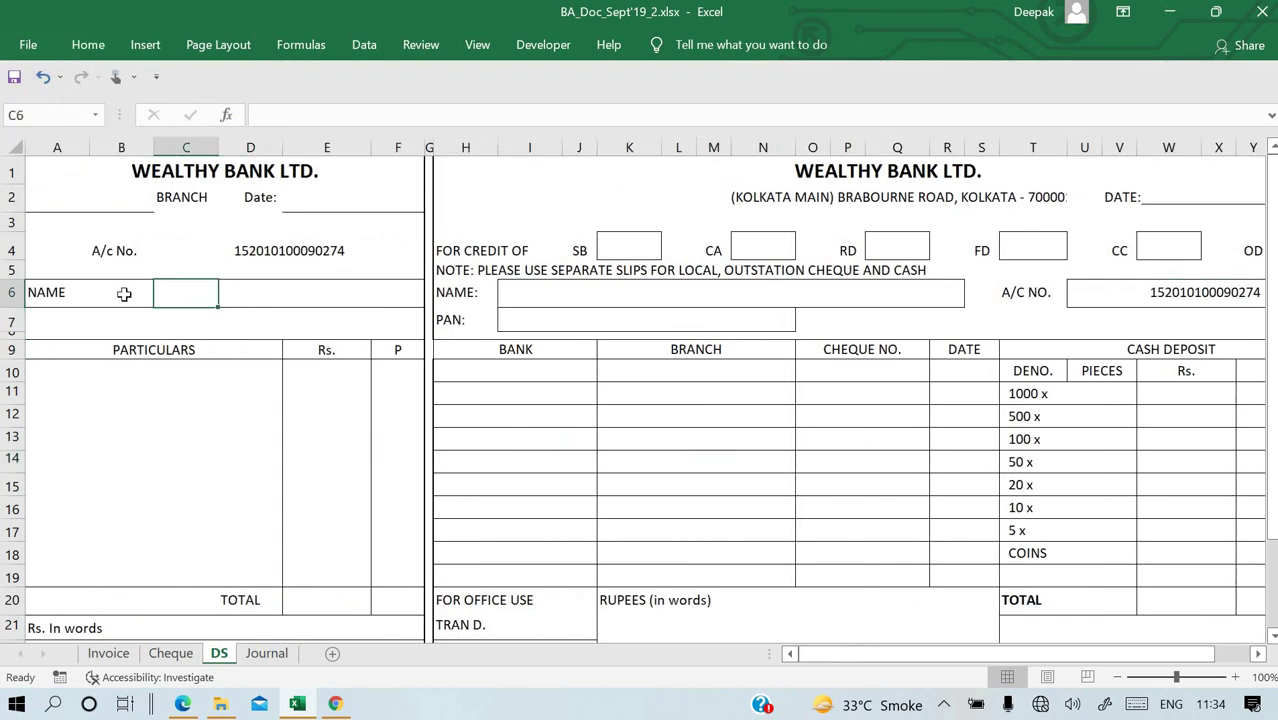
double_click(124, 293)
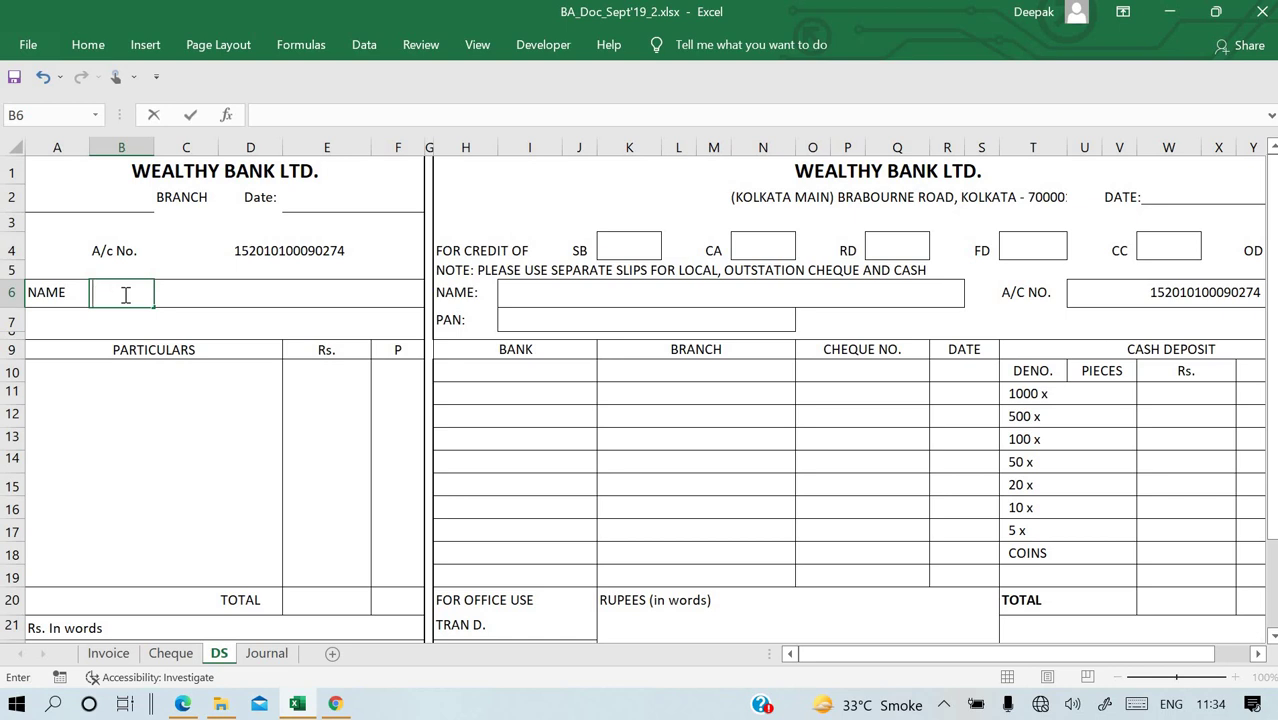
text(M/S XY)
key(BackSpace)
text(Y)
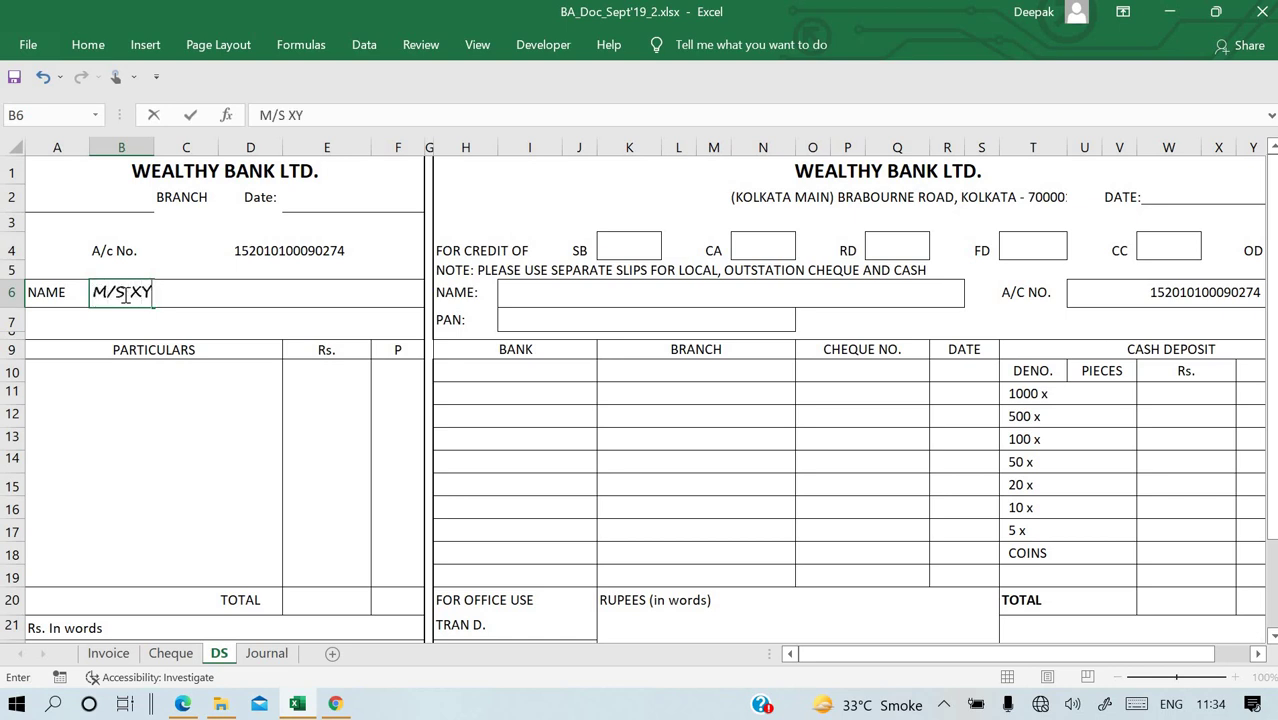
text(X)
key(BackSpace)
text(Z Ltd.)
key(Return)
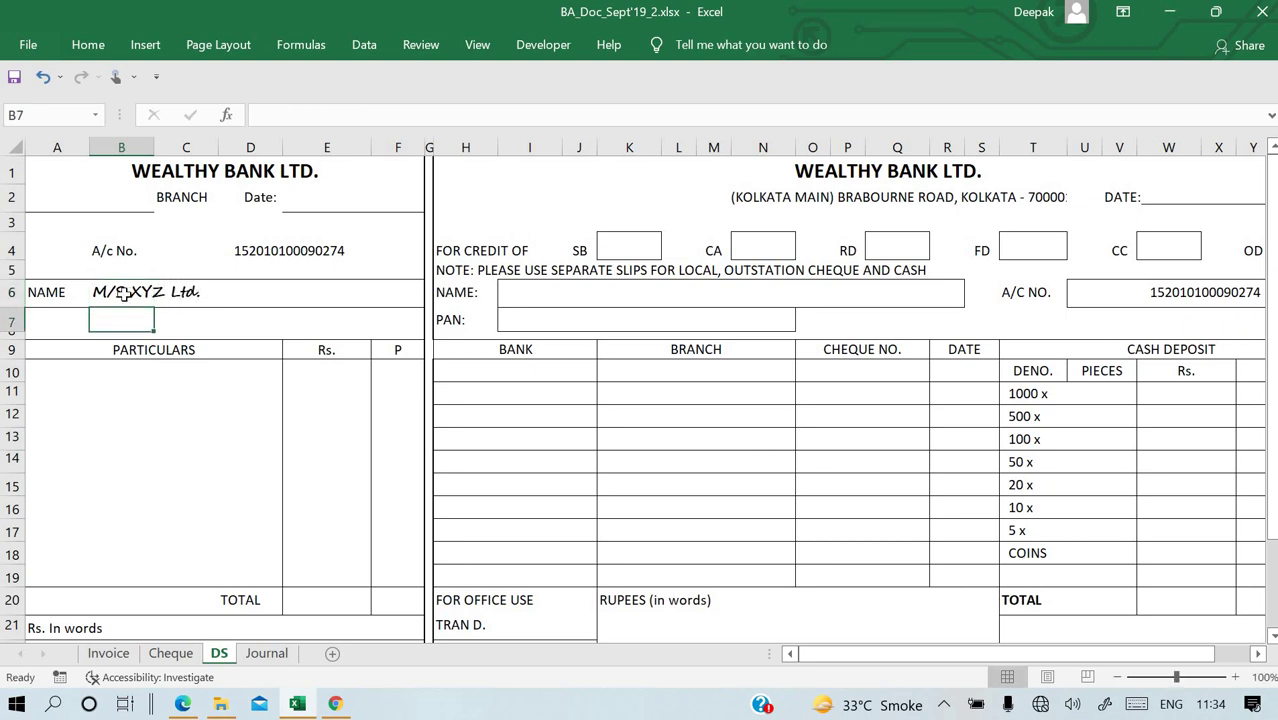
key(Right)
key(Right)
key(Up)
key(Right)
key(Right)
key(Right)
key(Right)
key(Right)
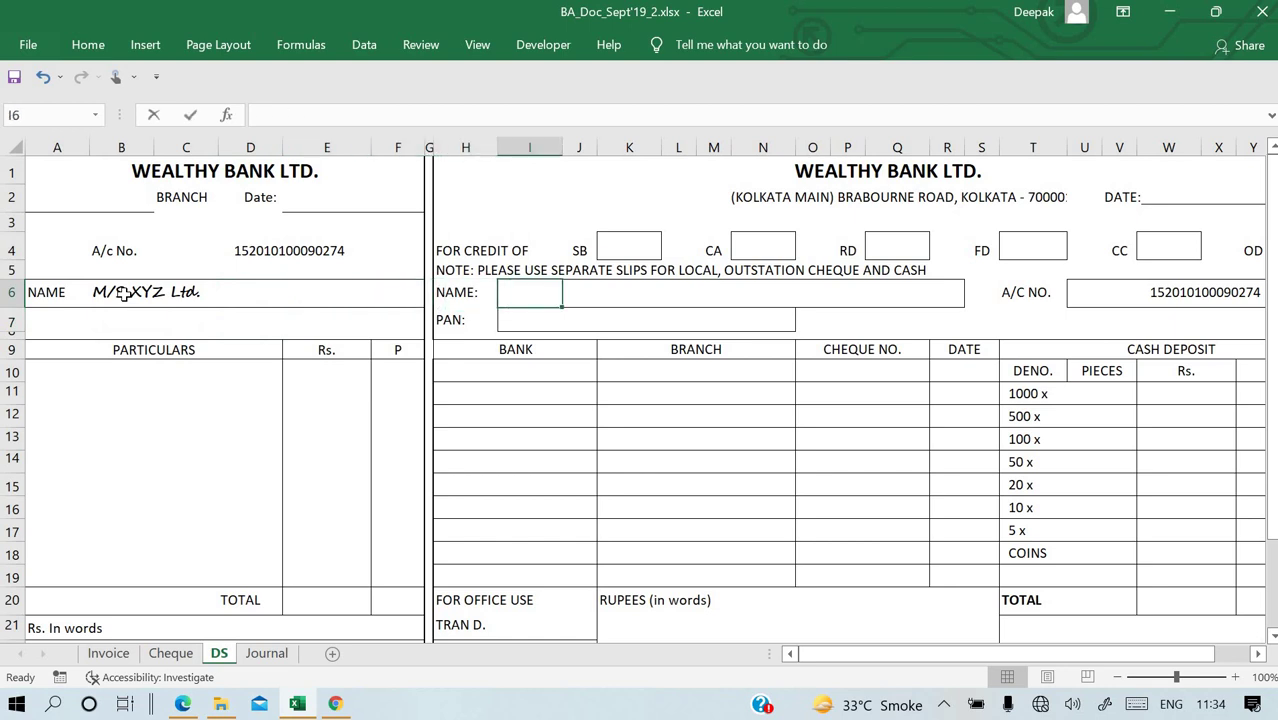
text(=)
key(Left)
key(Left)
key(Left)
key(Left)
key(Left)
key(Left)
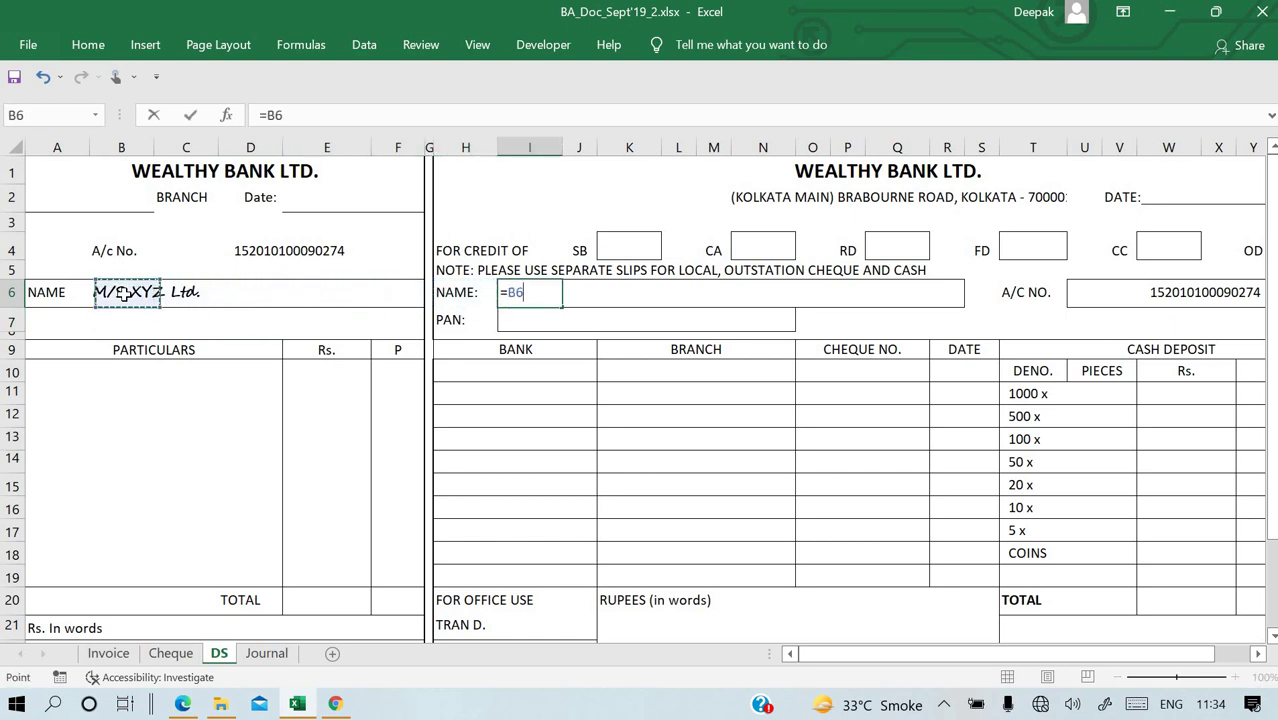
key(Return)
Label the first particulars row 'Cheque No.' and enter cheque number 031540 in D10.
key(Left)
key(Left)
key(Left)
key(Left)
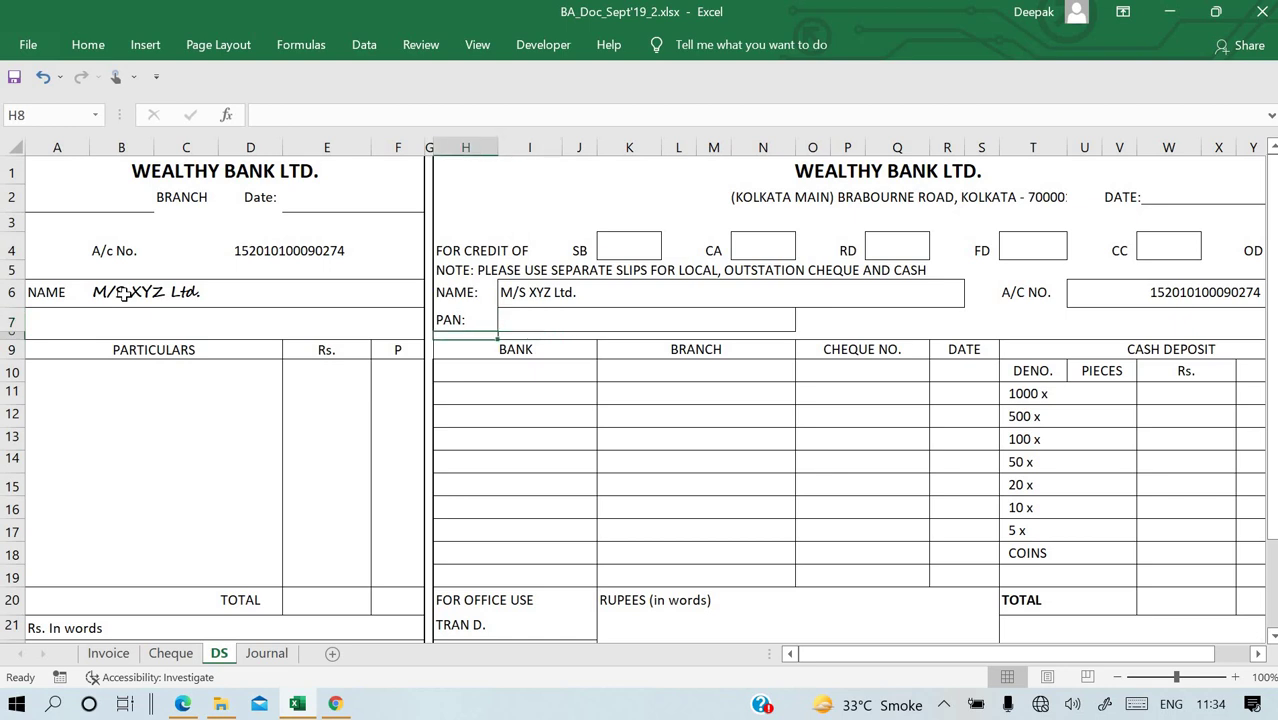
key(Down)
key(Left)
key(Down)
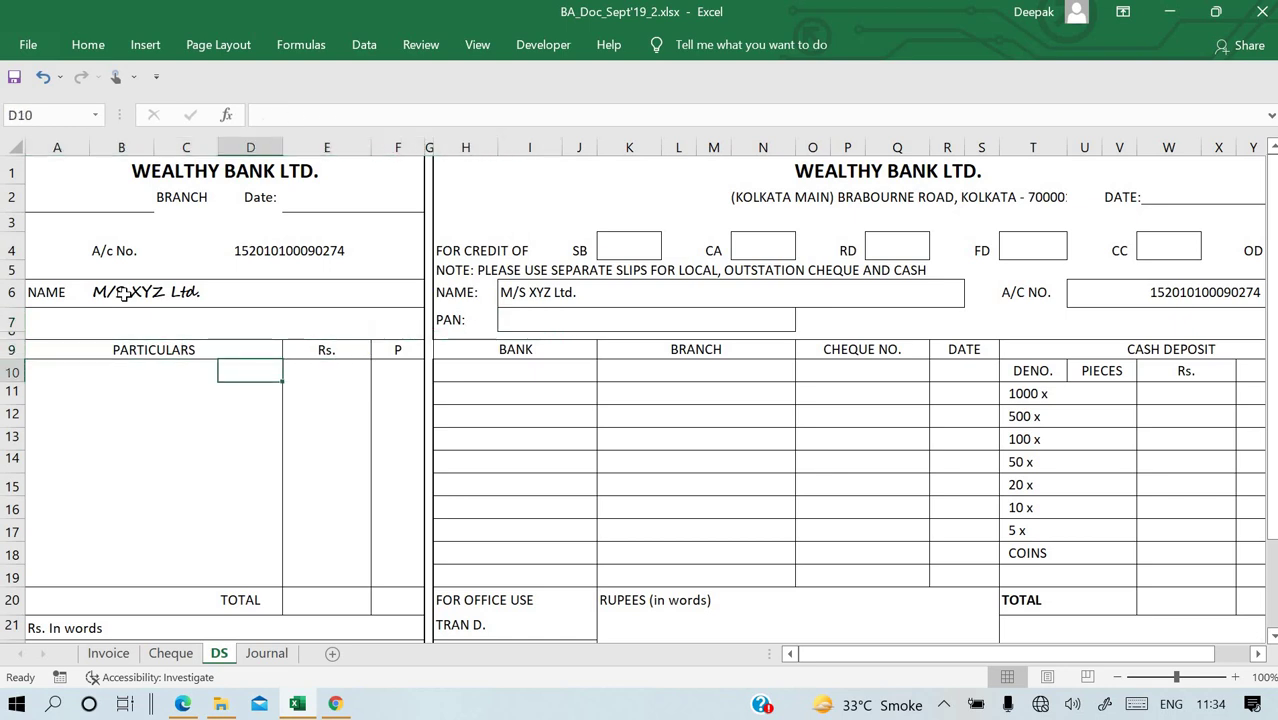
key(Left)
key(Left)
text(C)
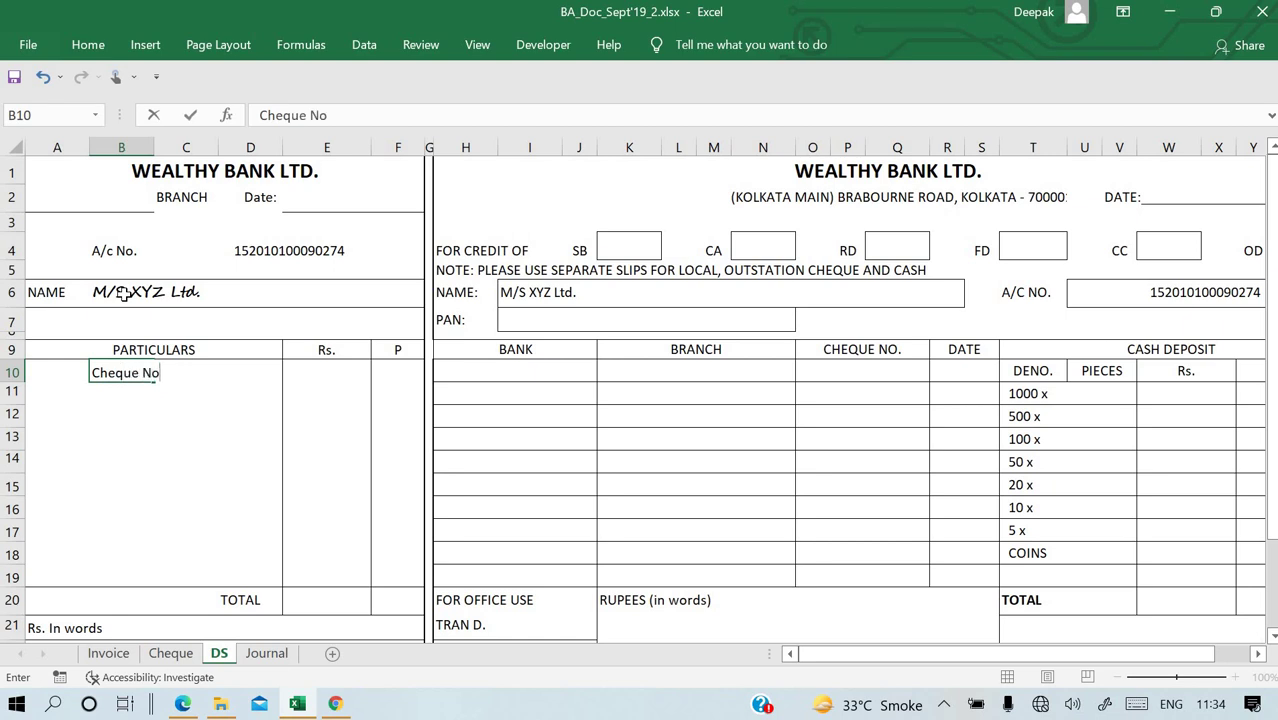
text(heque No.)
click(170, 653)
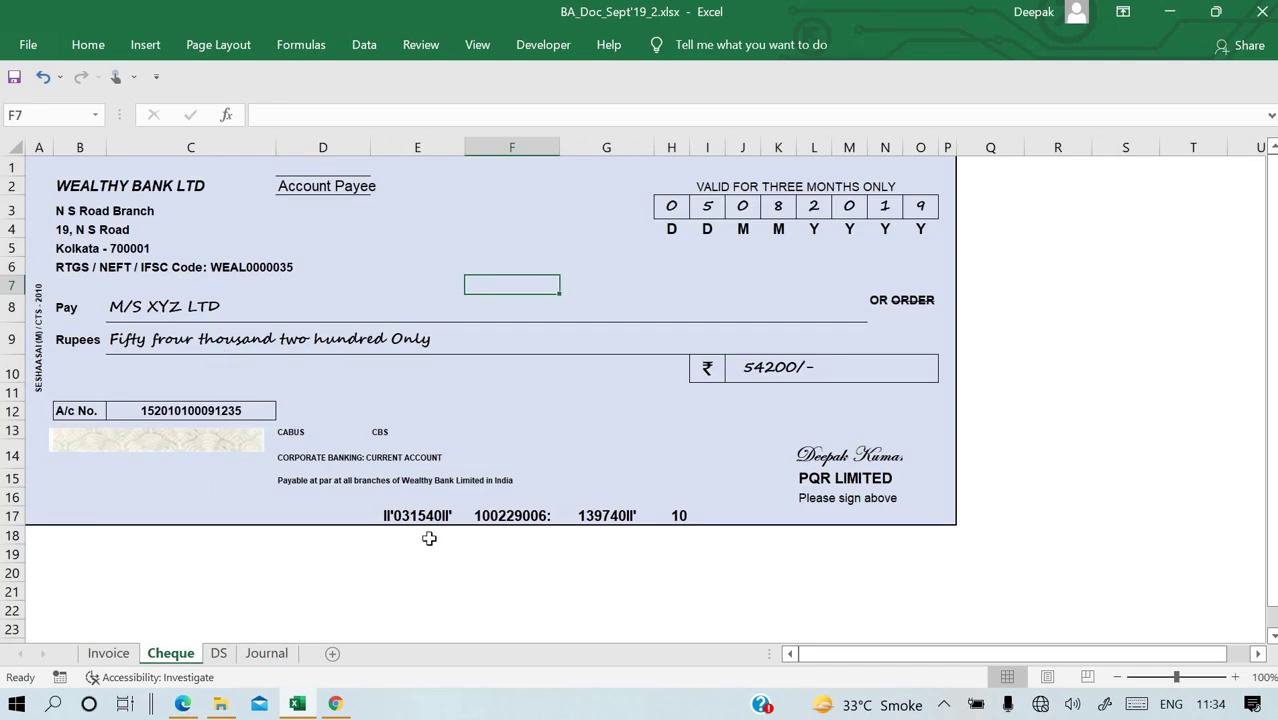
click(262, 656)
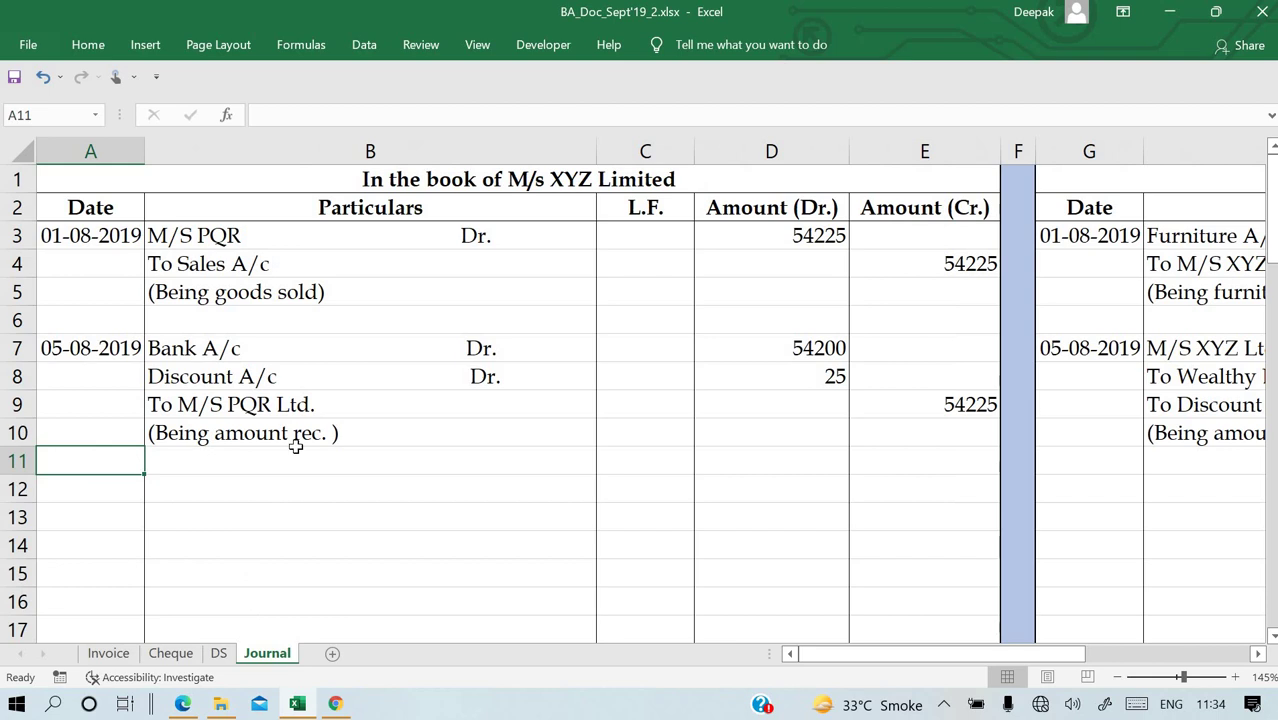
click(220, 656)
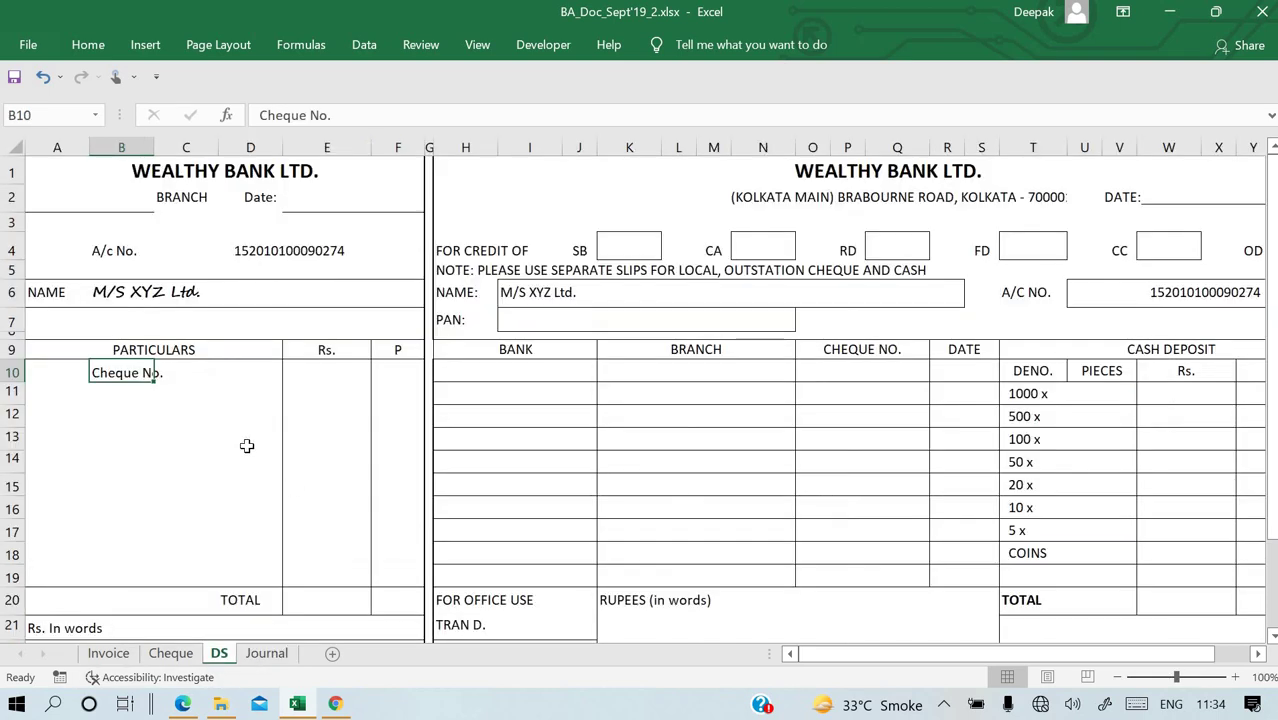
click(203, 371)
click(252, 372)
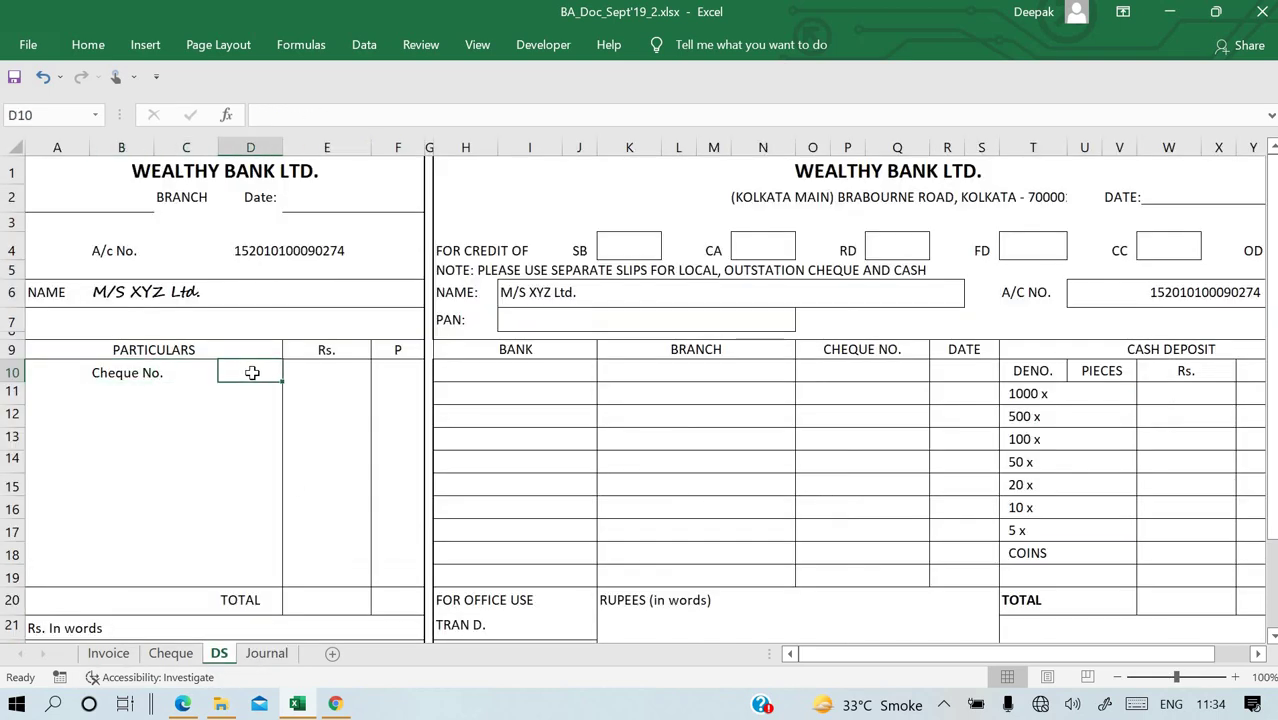
text(031540)
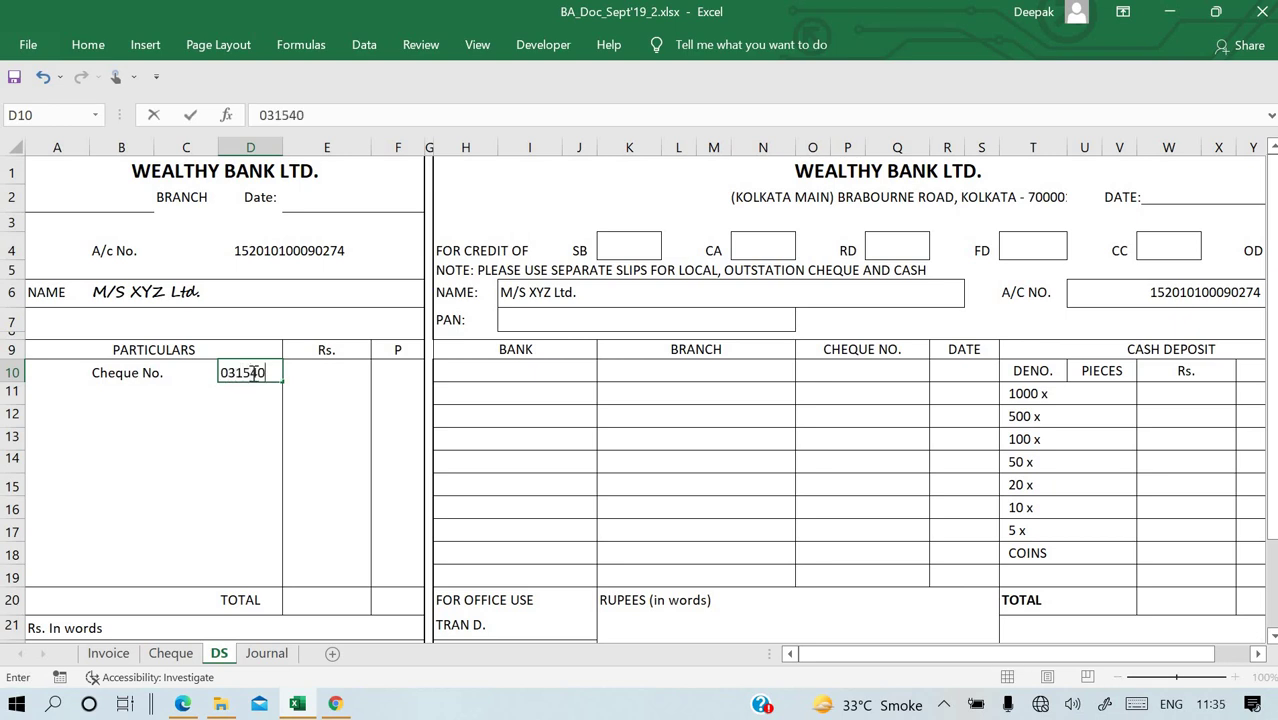
key(Return)
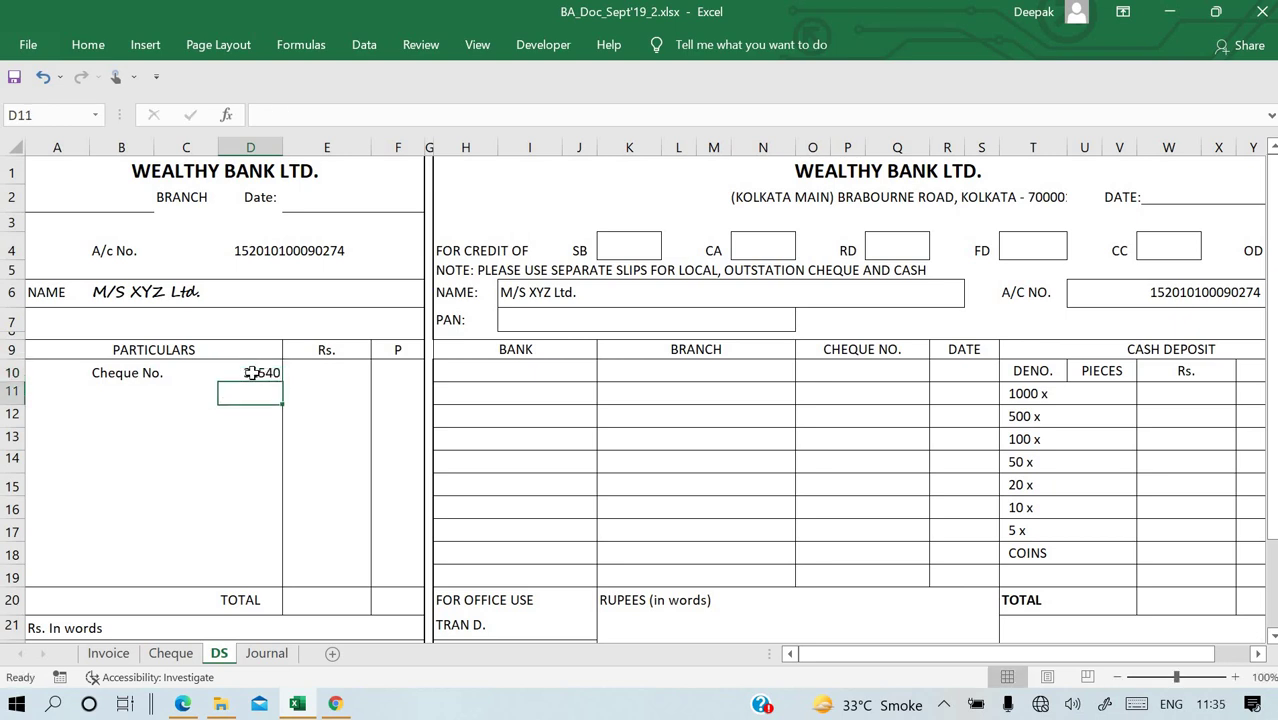
Enter the amount 54200 in E10 and a TOTAL of =E10 in E20.
click(358, 376)
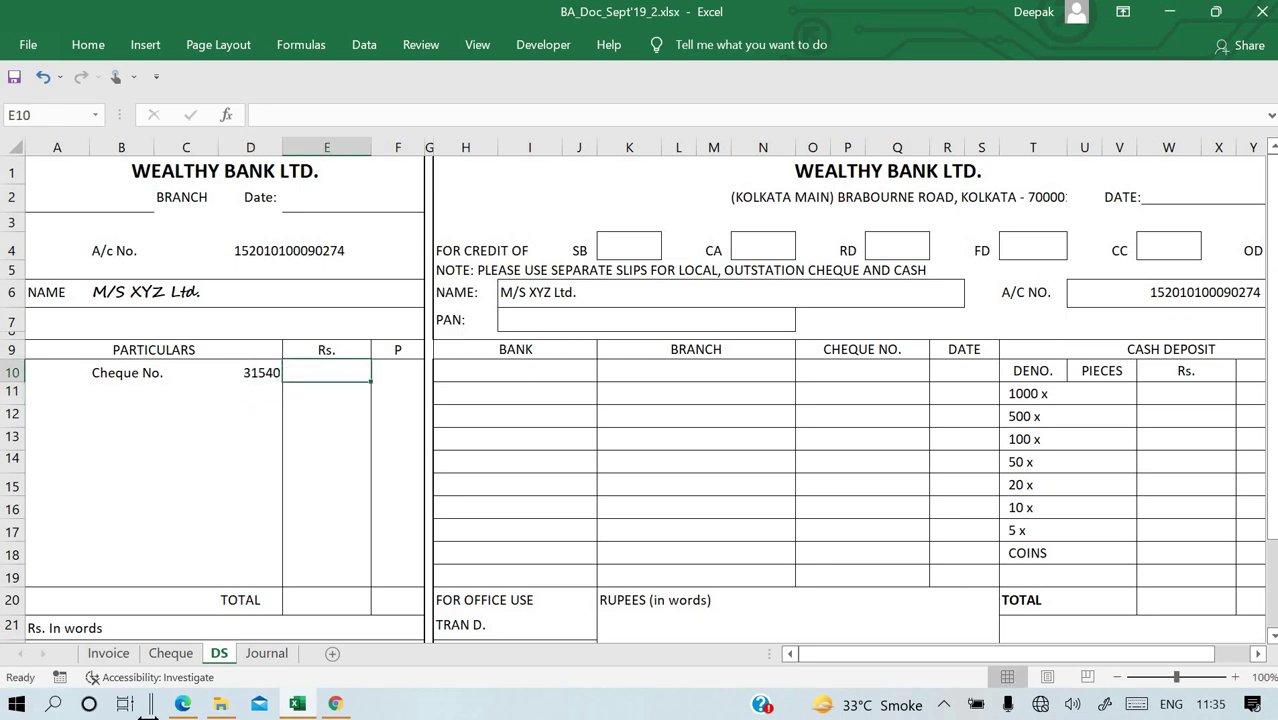
text(54200)
key(Return)
key(Down)
key(Down)
key(Down)
key(Down)
key(Down)
key(Down)
key(Down)
key(Down)
key(Down)
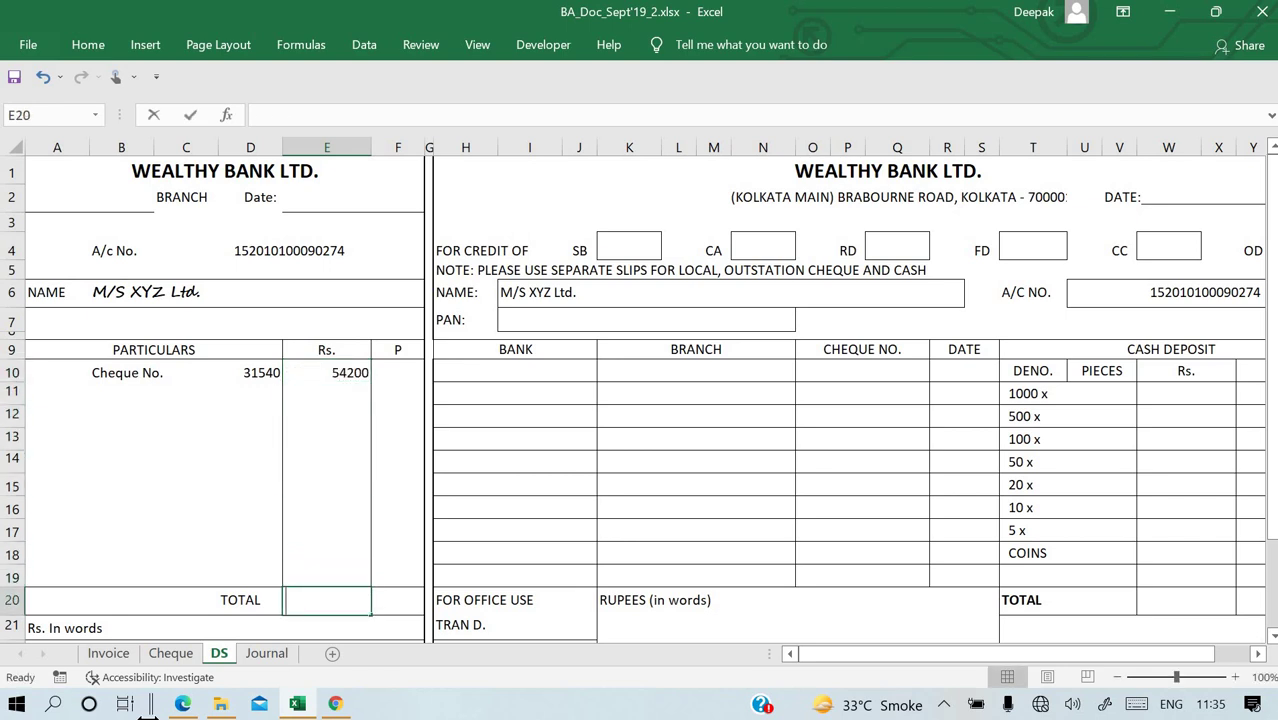
text(=)
key(Up)
key(Up)
key(Up)
key(Up)
key(Up)
key(Up)
key(Up)
key(Up)
key(Up)
key(Up)
key(Up)
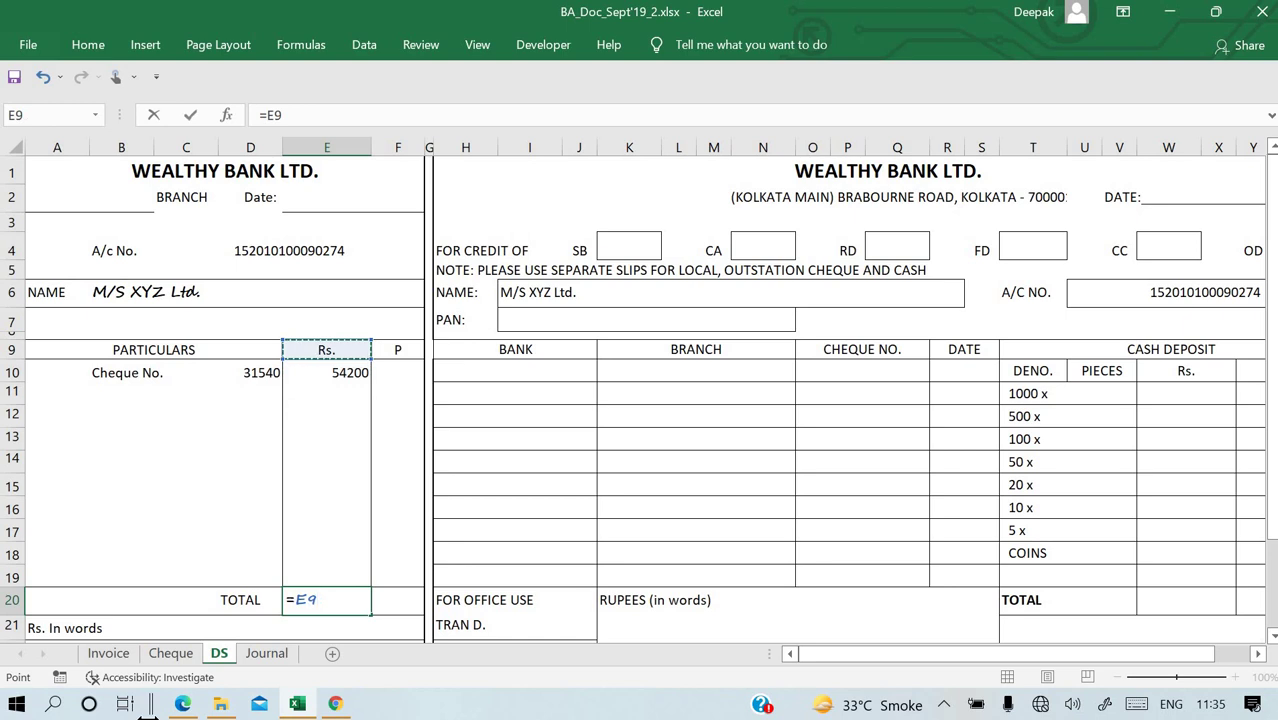
key(Down)
key(Down)
key(Up)
key(Return)
key(Up)
key(Up)
key(Up)
key(Up)
key(Right)
key(Right)
key(Up)
key(Up)
key(Up)
key(Right)
key(Up)
key(Up)
key(Up)
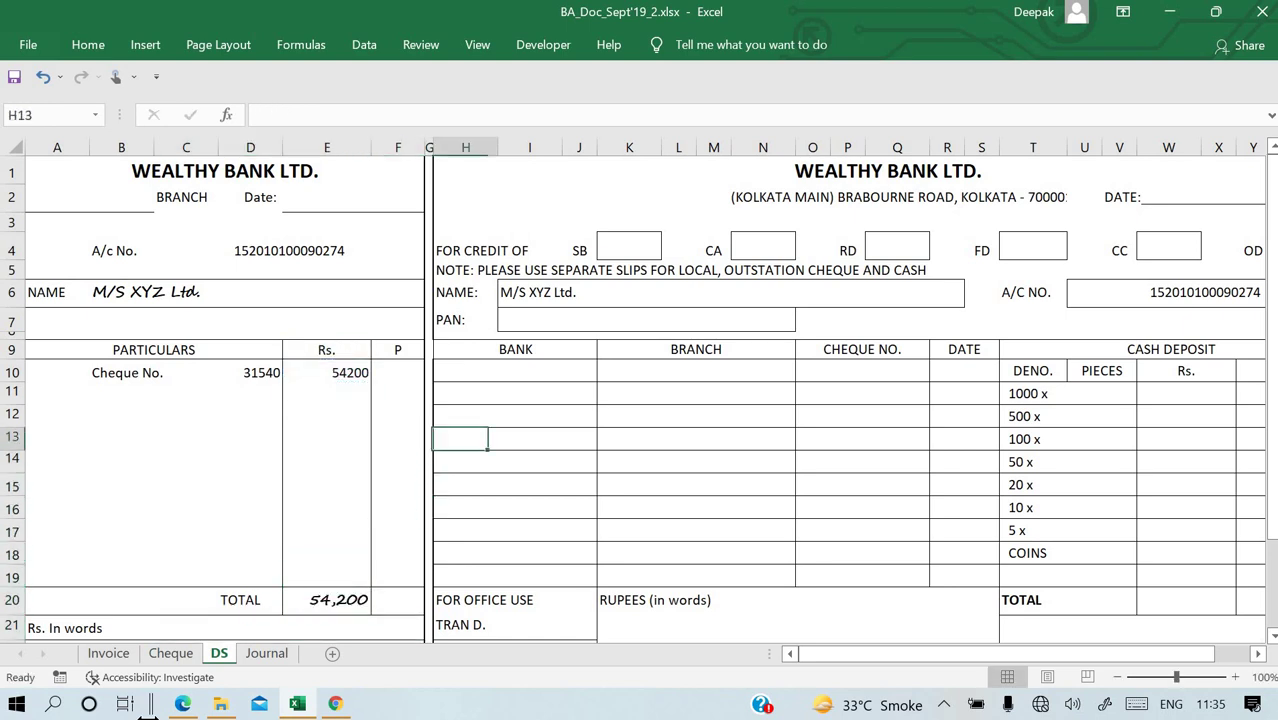
Enter Wealthy Bank in H10 and N.S Road Branch in K10.
text(We)
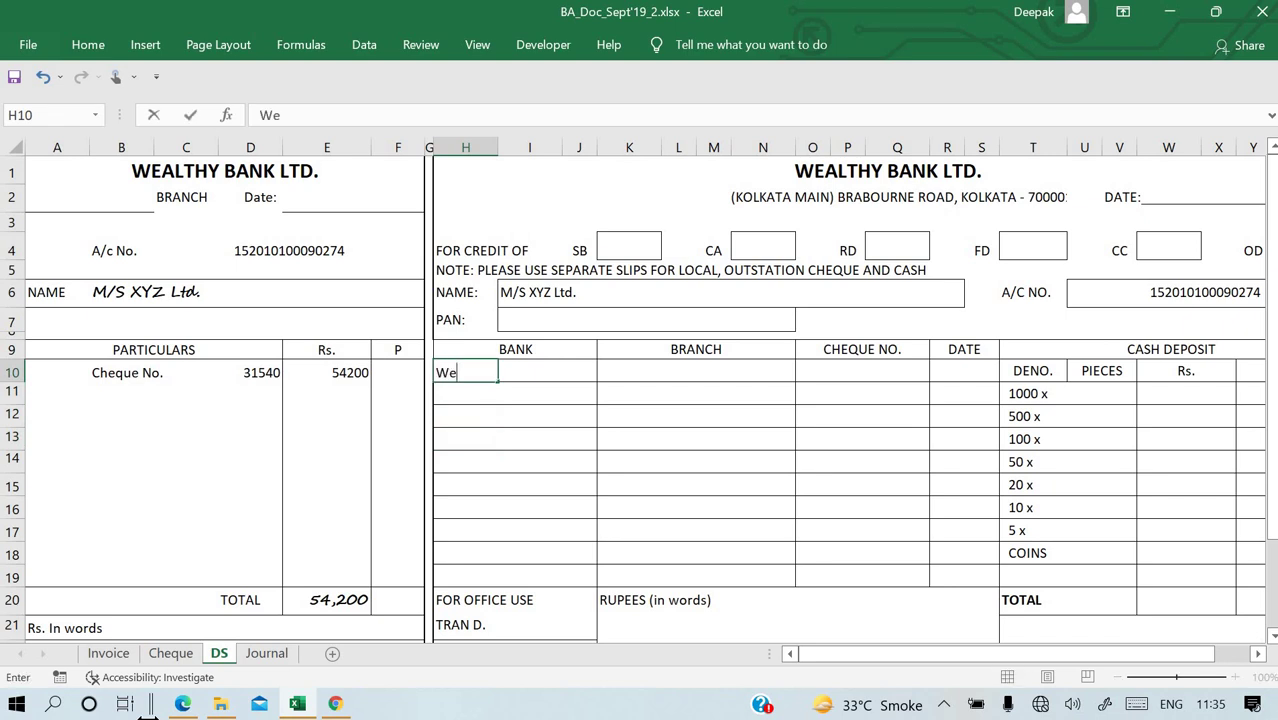
text(althy Bank)
key(Return)
key(Up)
key(Right)
key(Right)
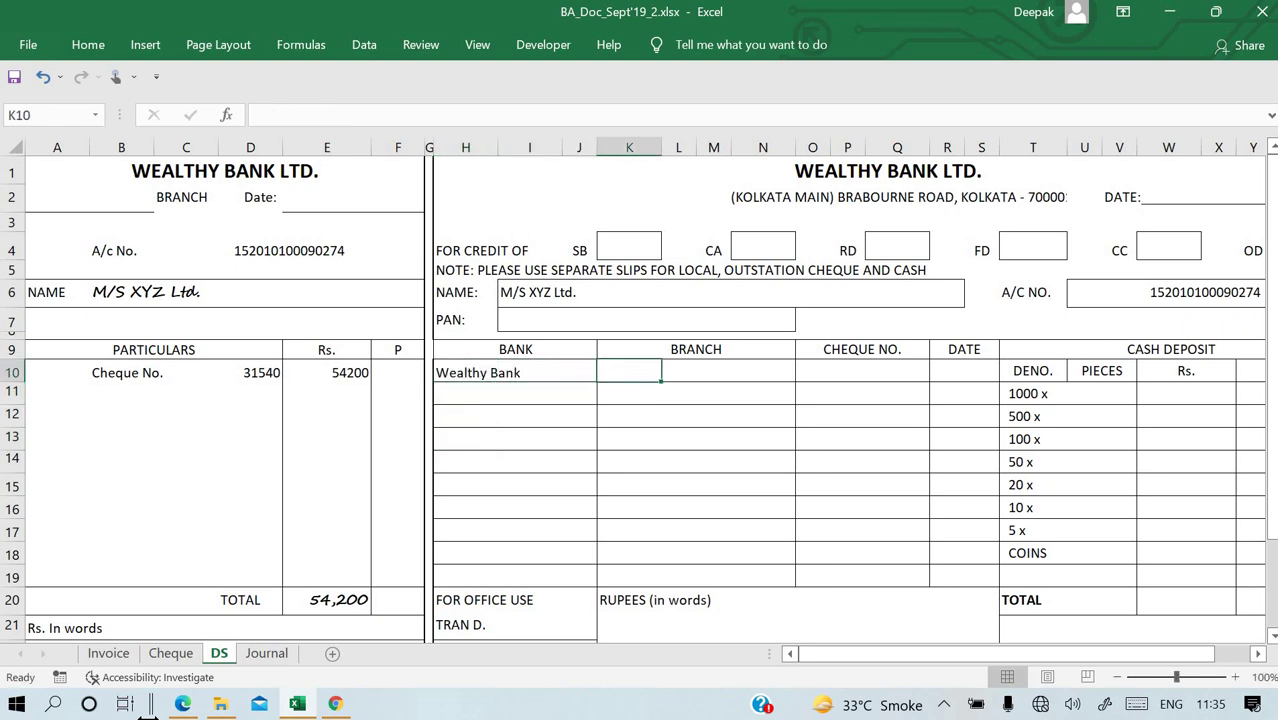
key(Right)
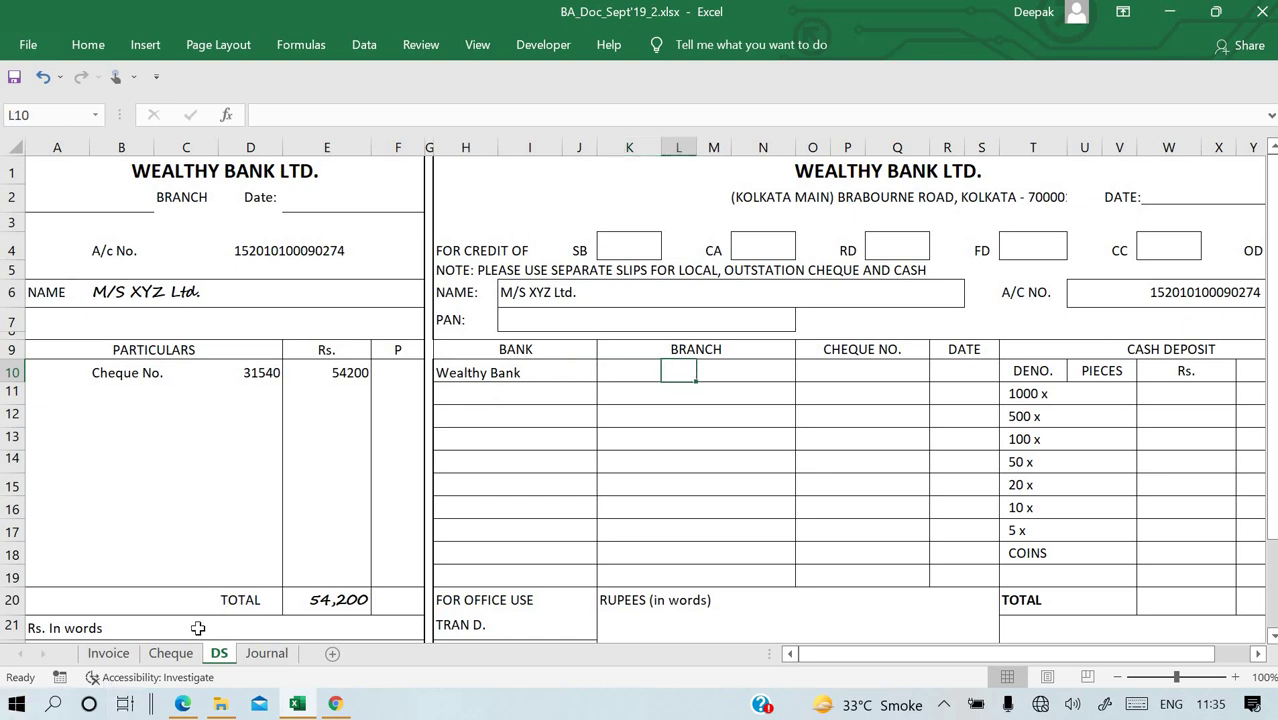
click(171, 653)
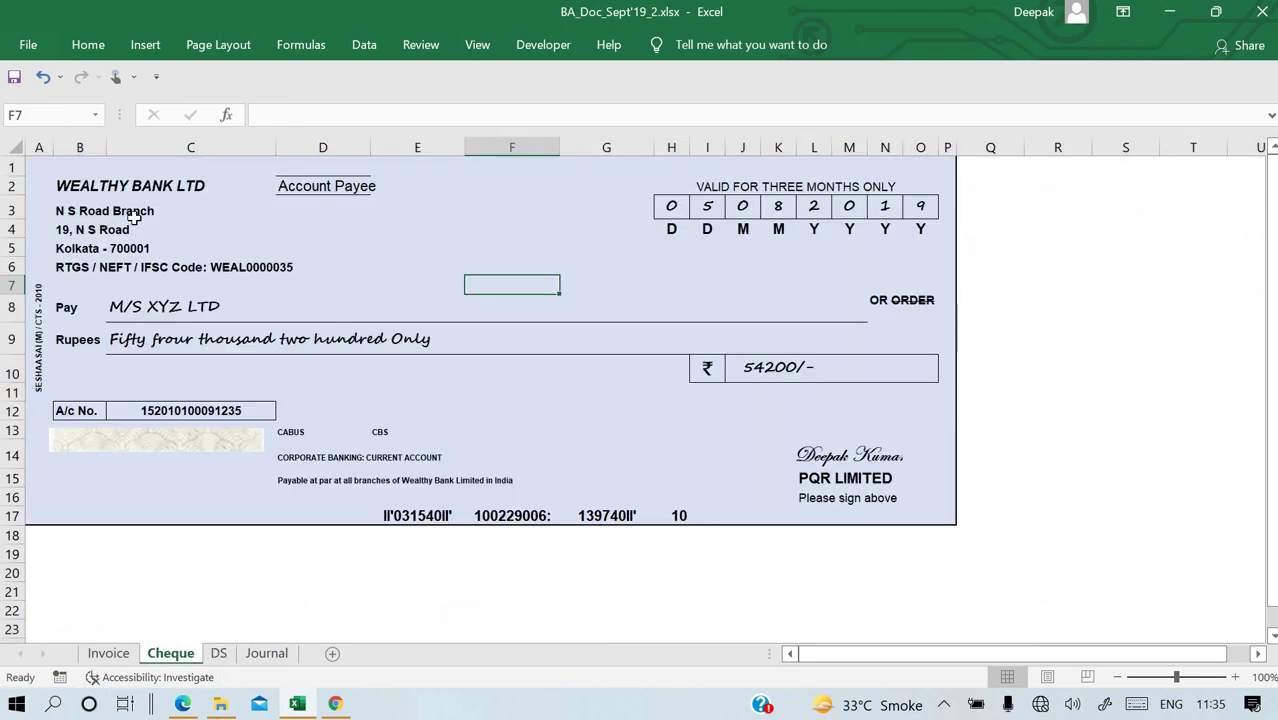
key(ctrl+Page_Down)
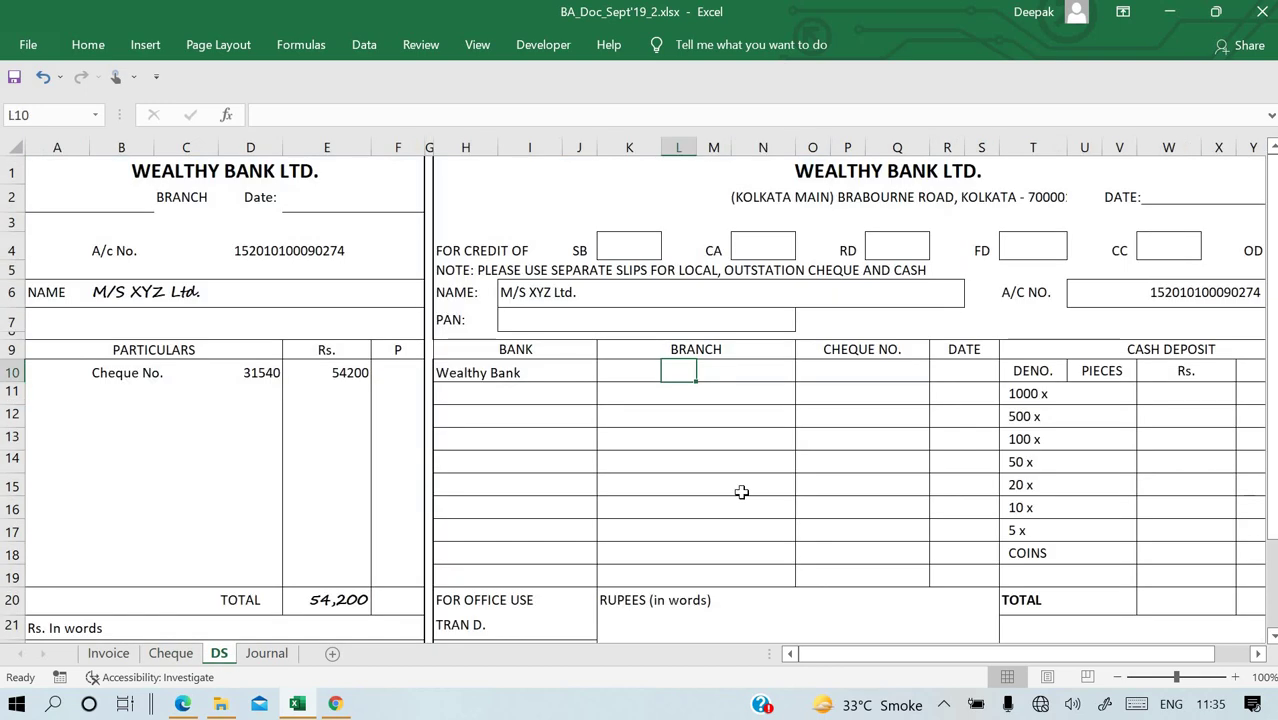
key(Left)
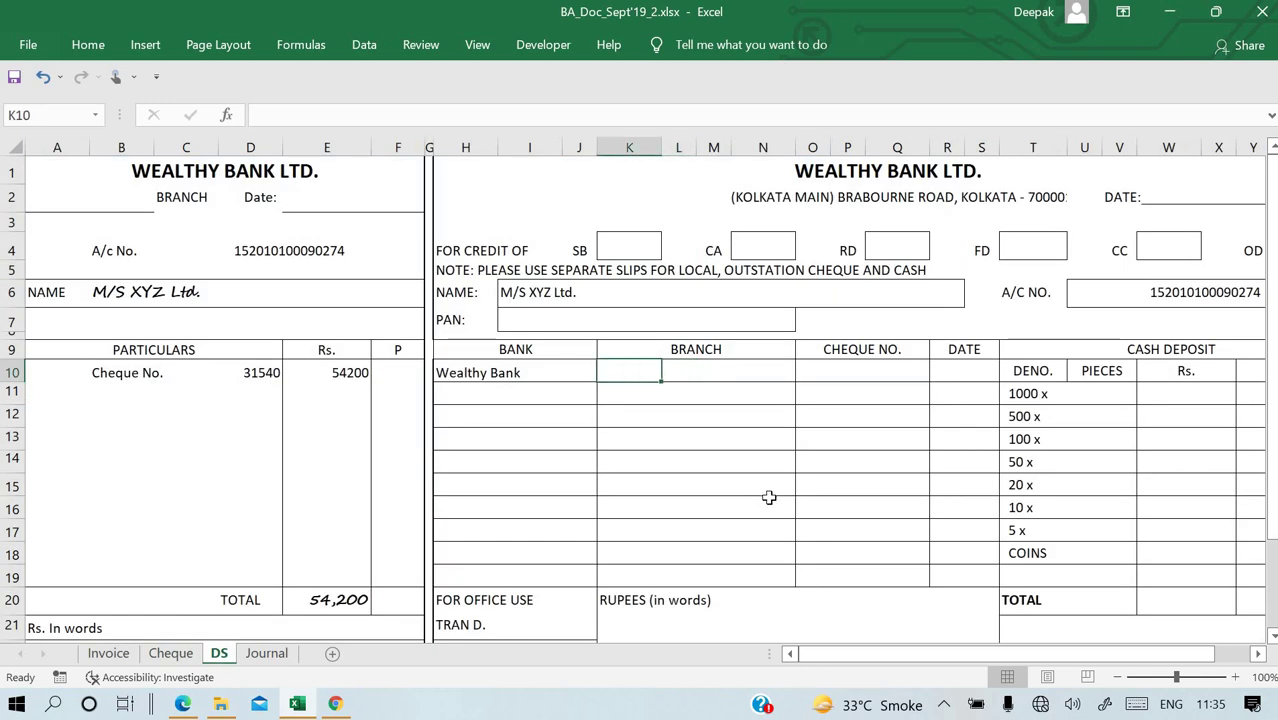
text(N)
text(>S)
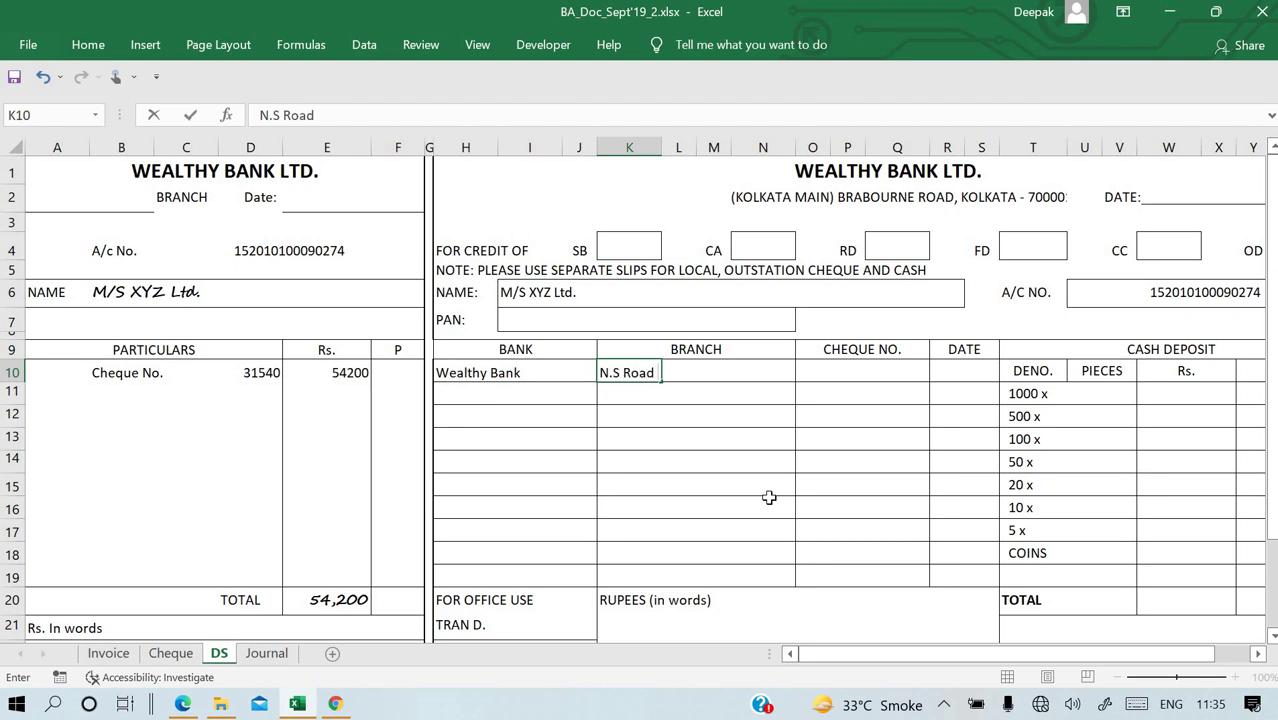
text(Road Branch)
key(Return)
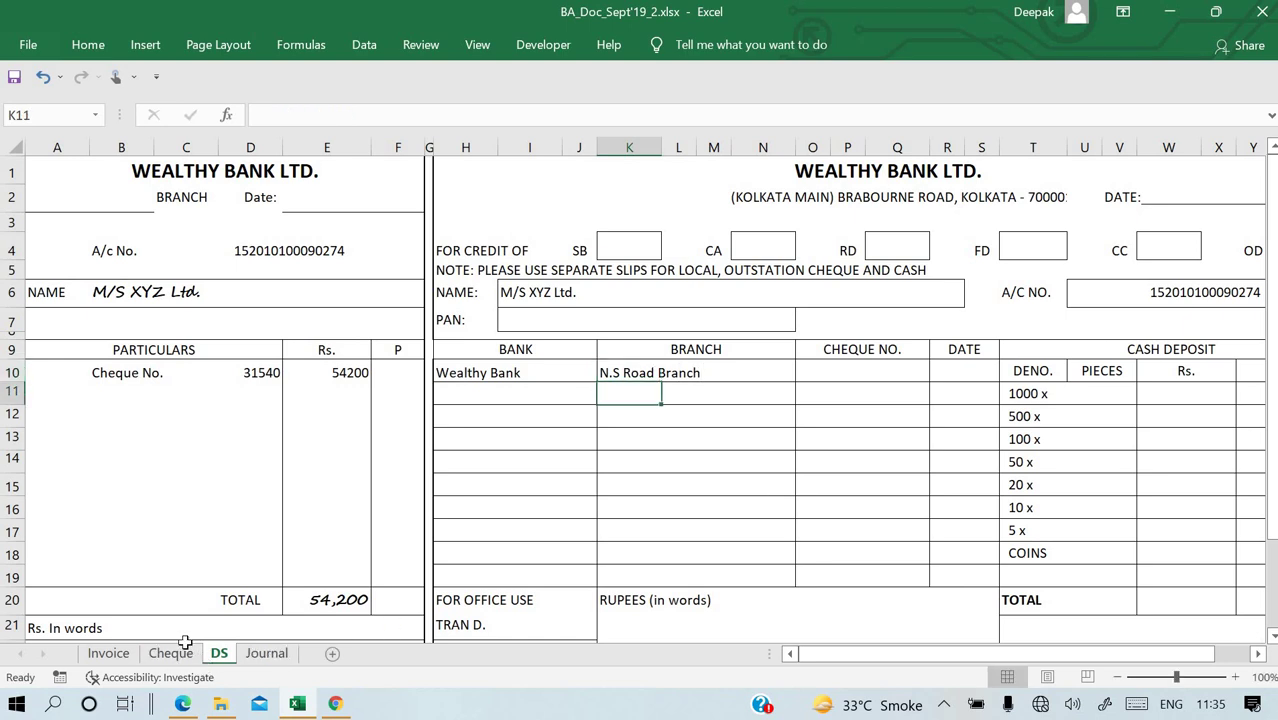
Link CHEQUE NO. P10 to D10, merge and centre P10:Q10, and enter date 05-08-2019 in R10.
click(170, 653)
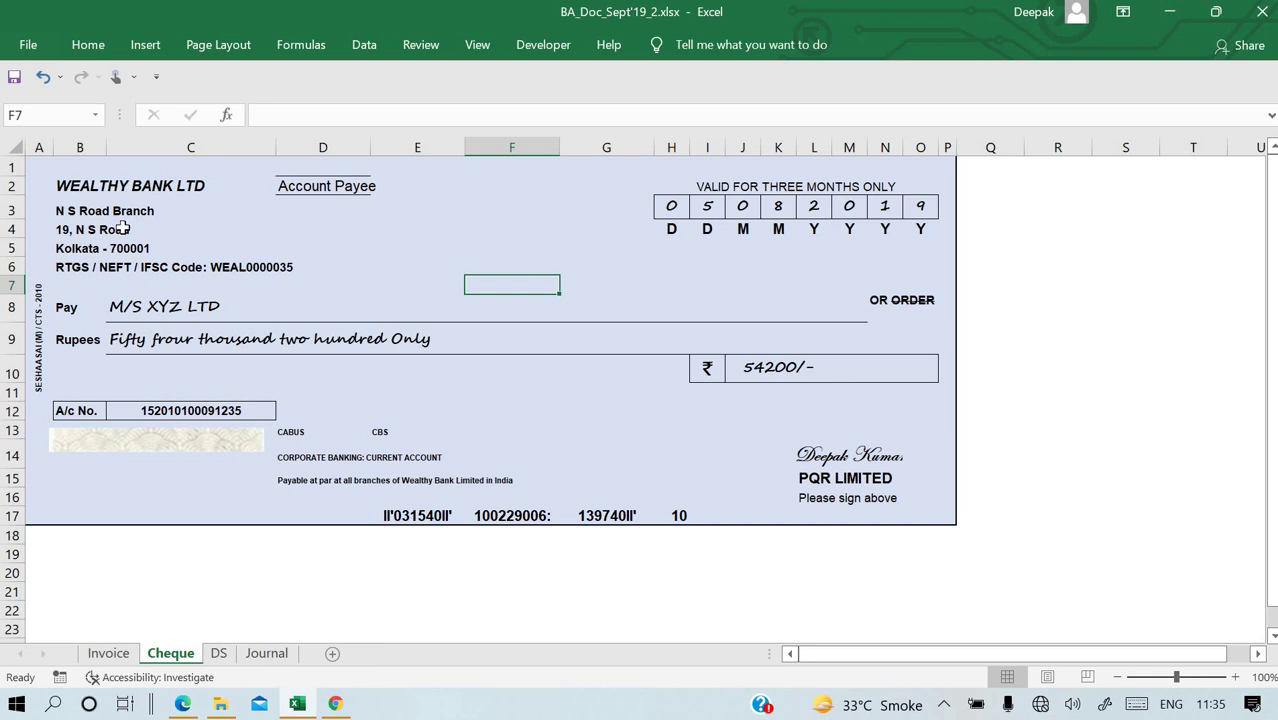
click(228, 658)
click(847, 372)
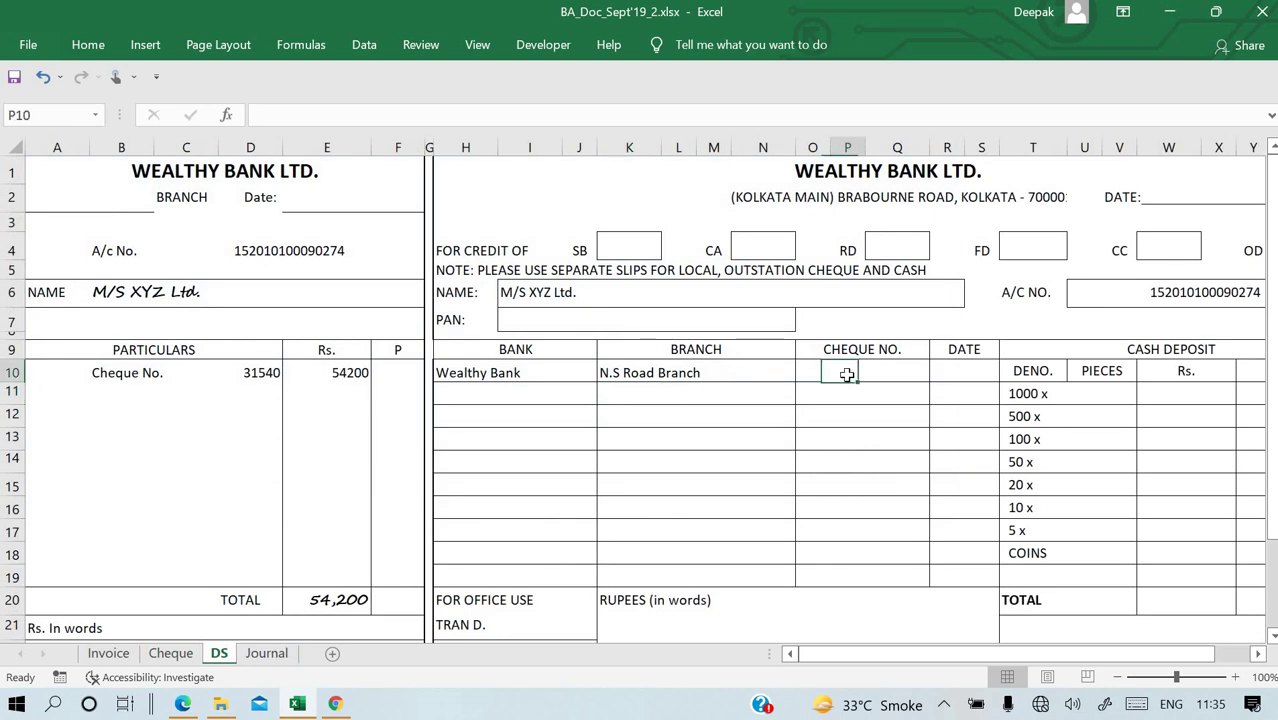
text(=)
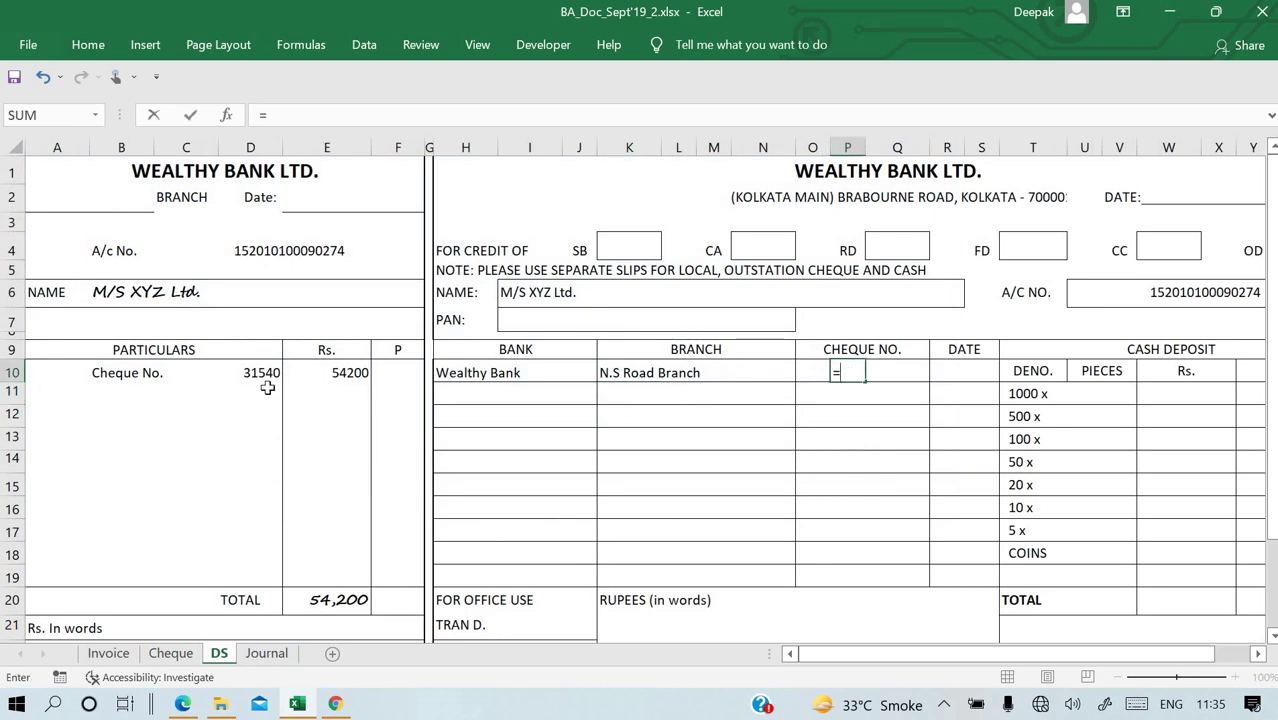
click(268, 370)
key(Return)
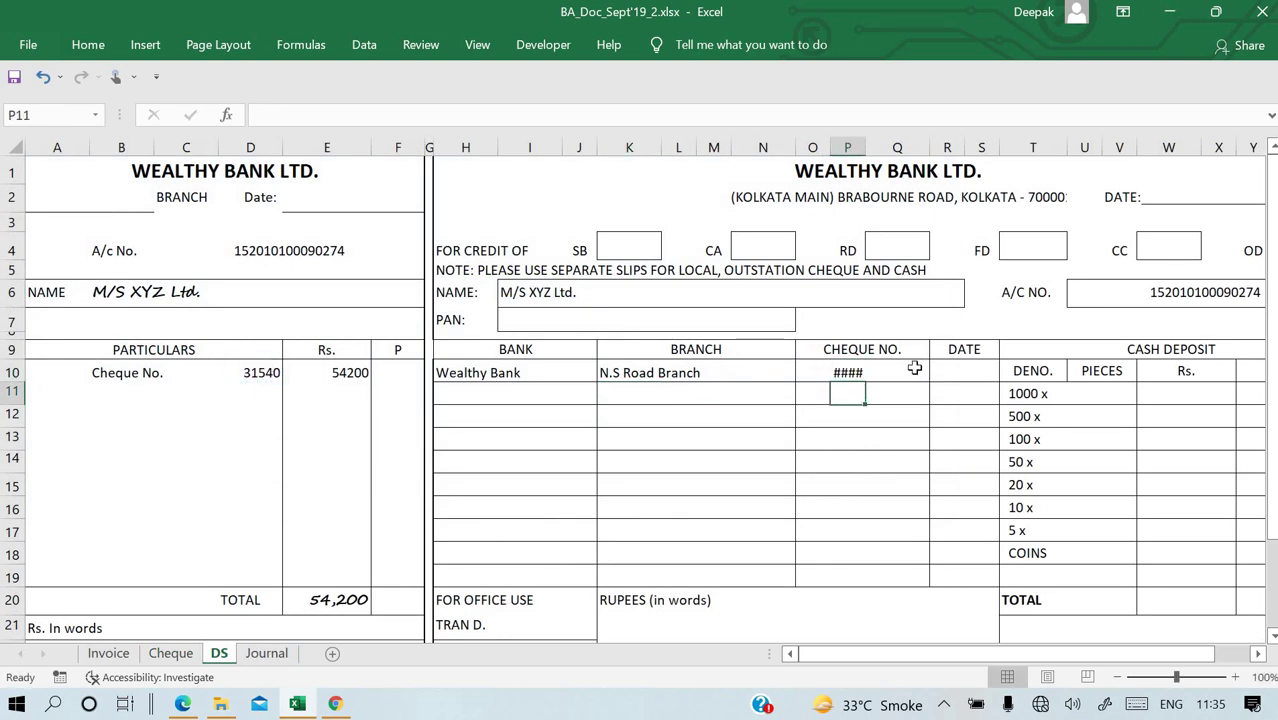
drag(848, 372, 895, 372)
click(88, 44)
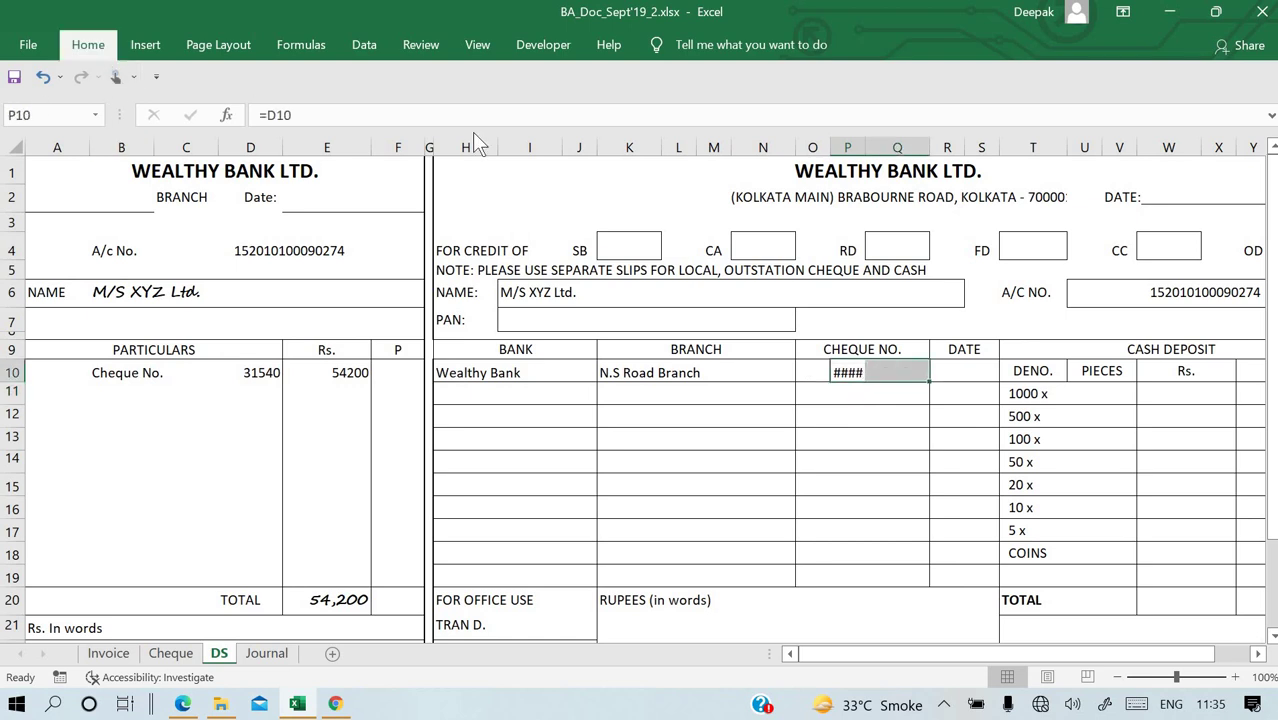
click(510, 115)
click(944, 372)
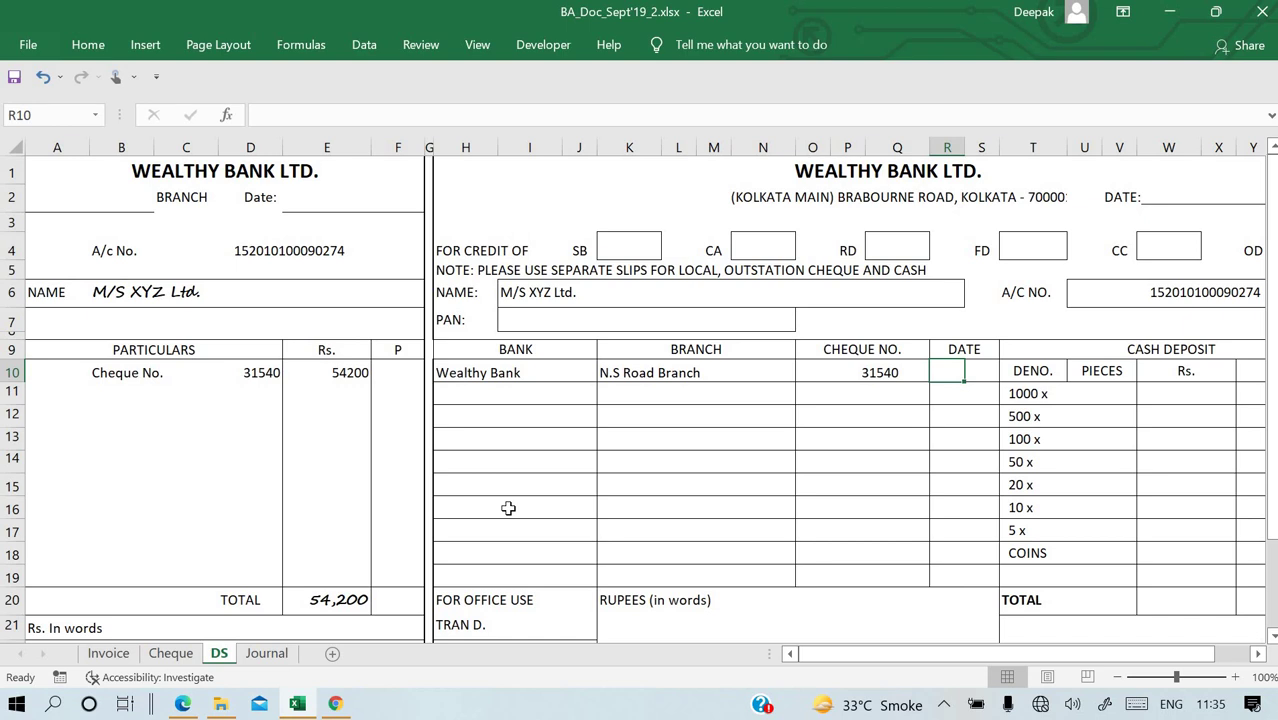
text(05-0)
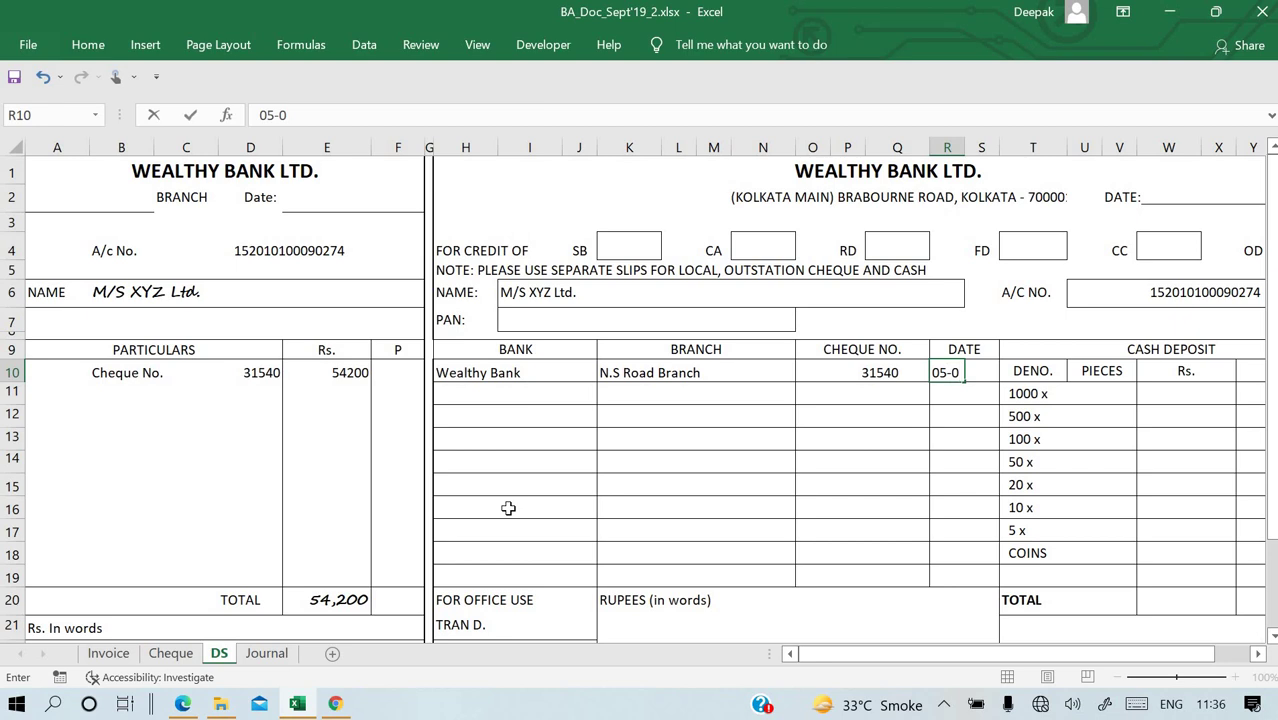
text(8-2019)
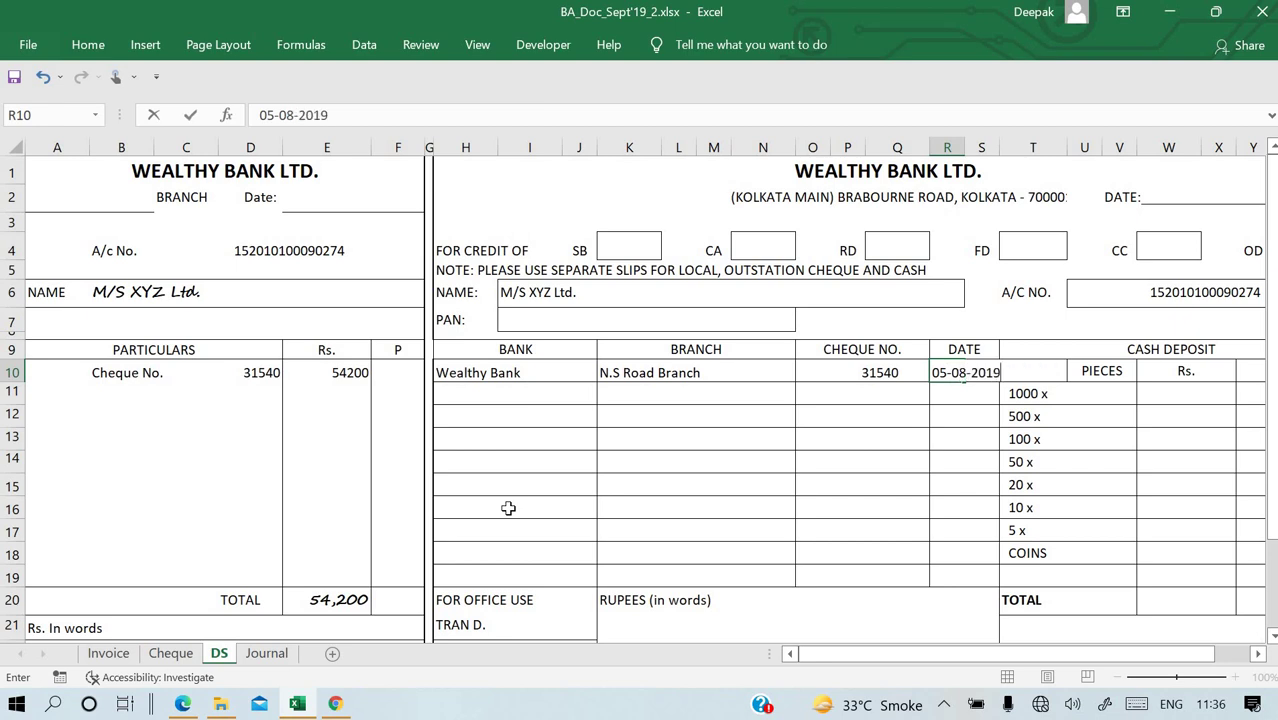
key(Return)
Merge and centre the two DATE cells and widen column S so the date shows fully.
drag(947, 372, 973, 370)
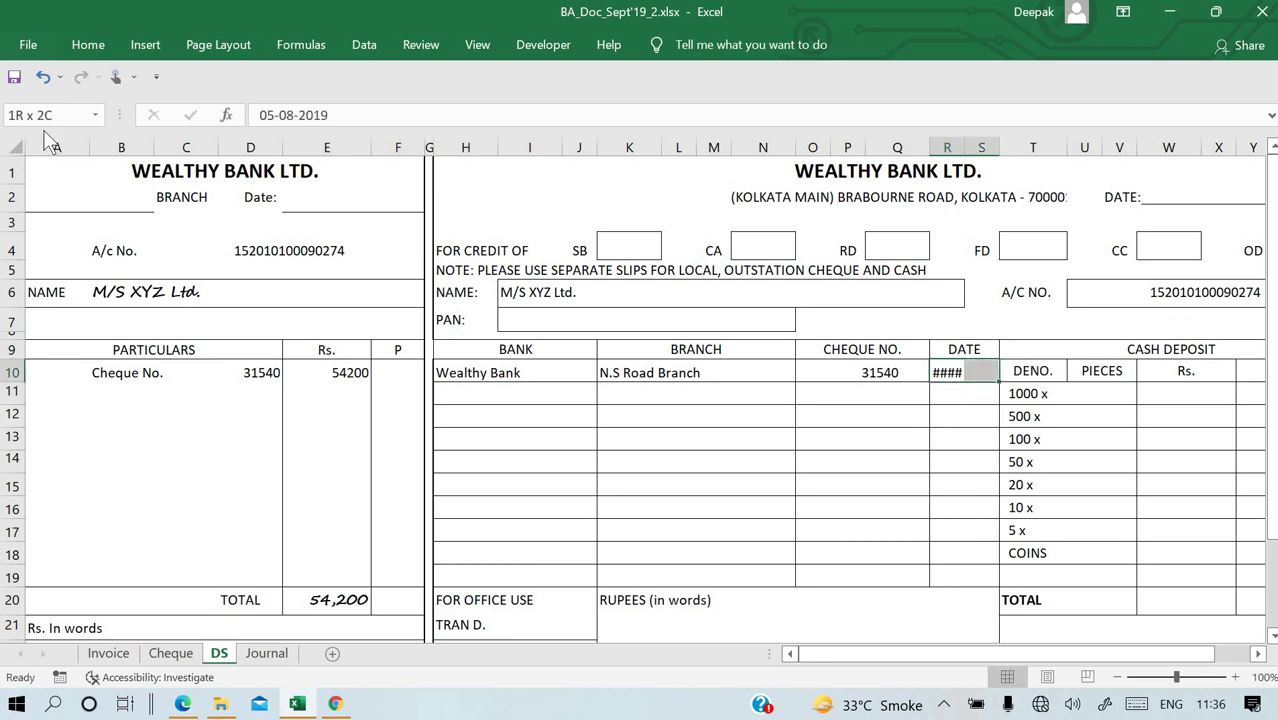
click(87, 44)
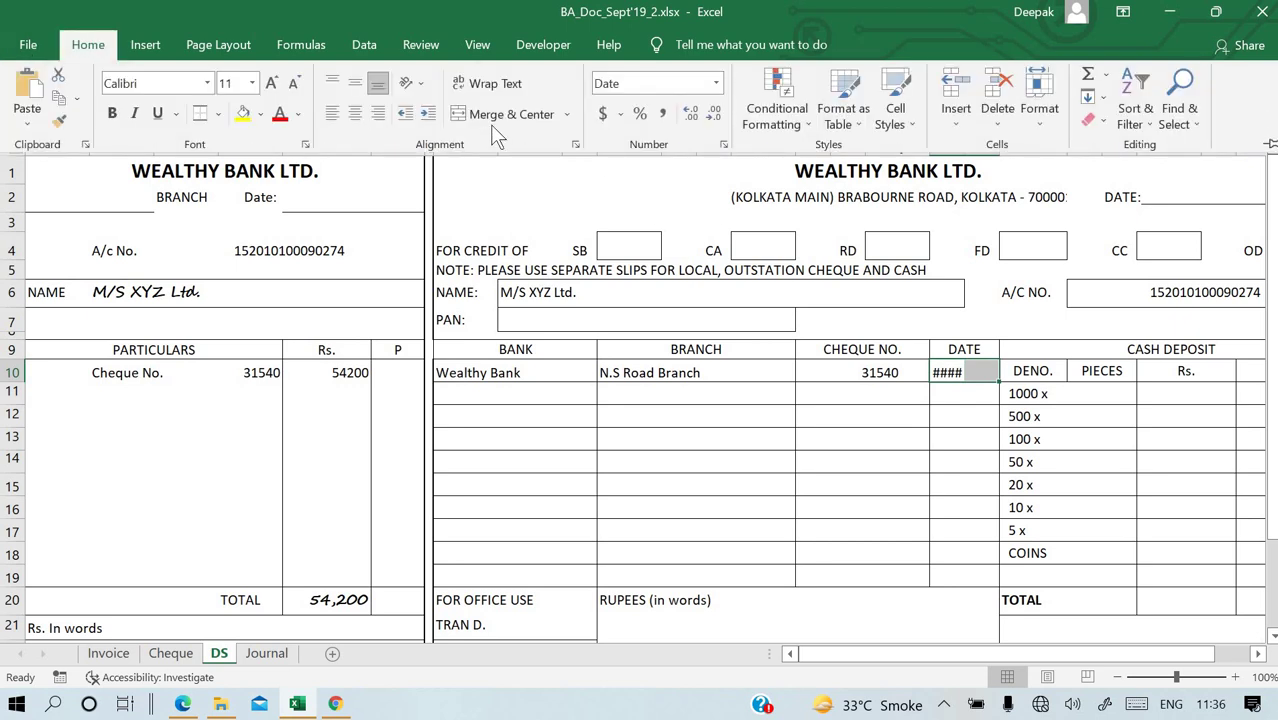
click(500, 116)
drag(998, 148, 1013, 148)
click(838, 390)
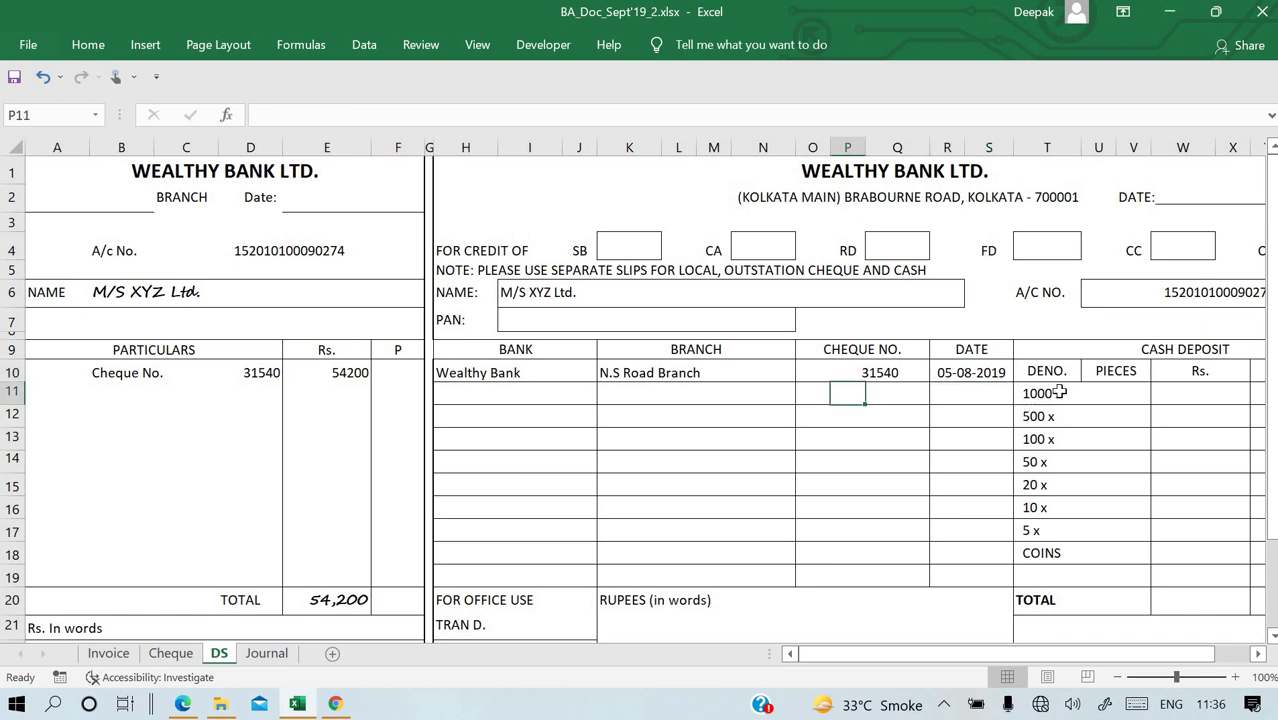
scroll(872, 462, down, 1)
scroll(872, 462, down, 1)
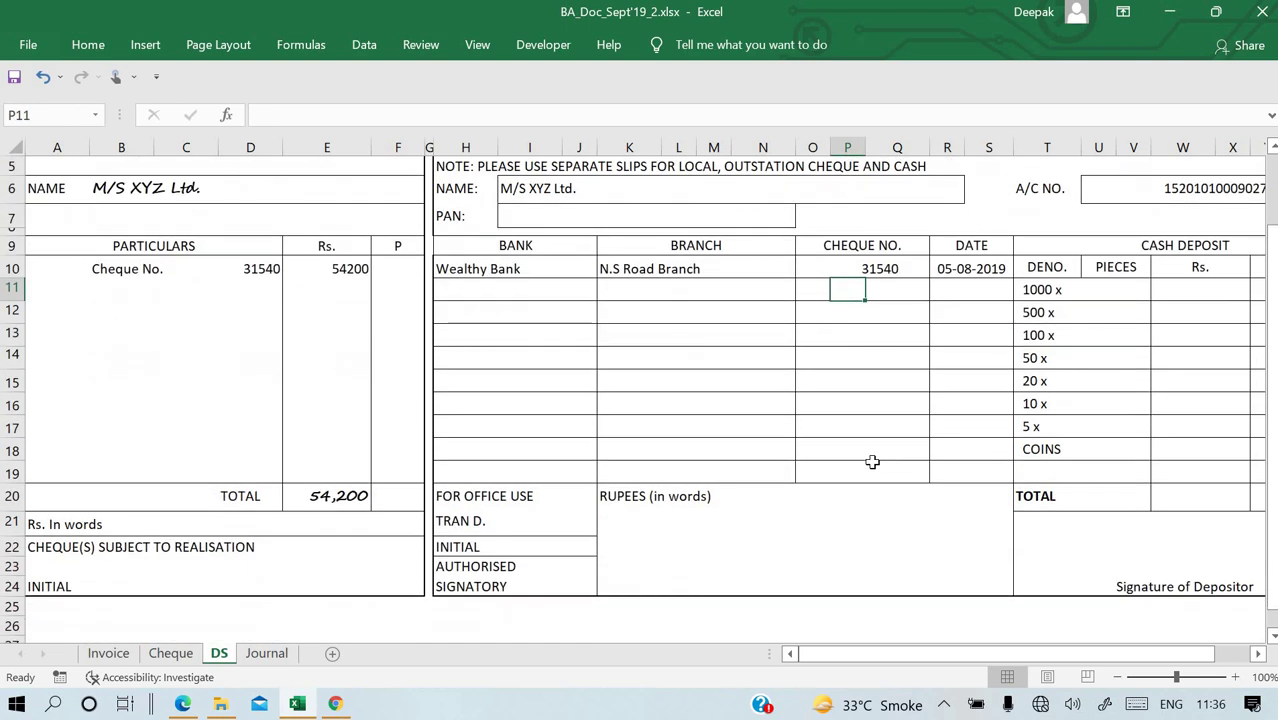
scroll(870, 459, up, 2)
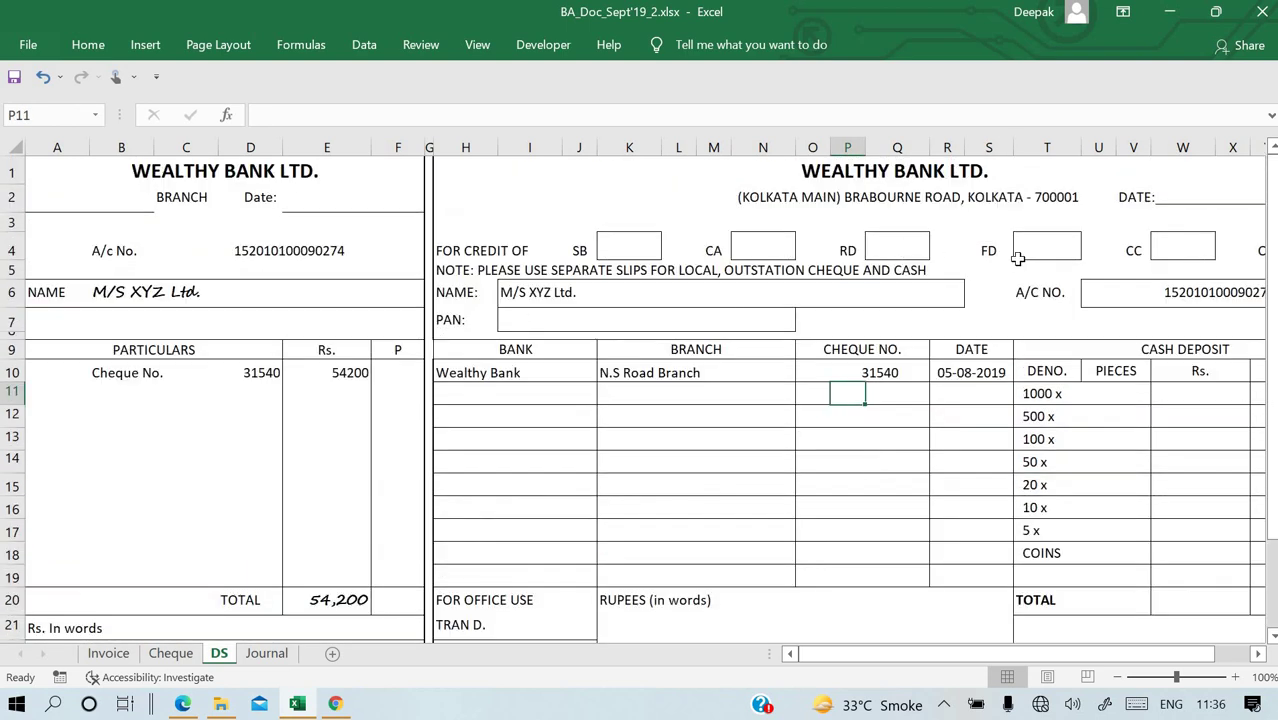
Insert a check mark symbol into the CC box cell W4.
click(1163, 249)
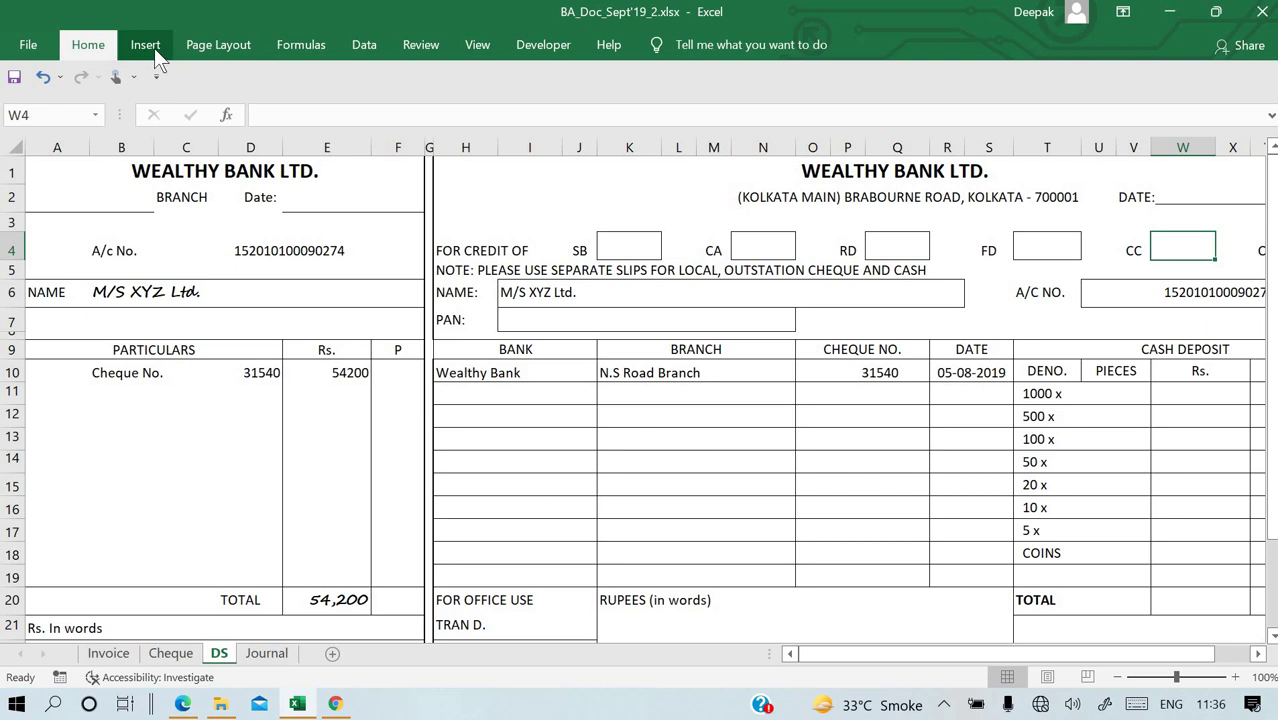
click(154, 48)
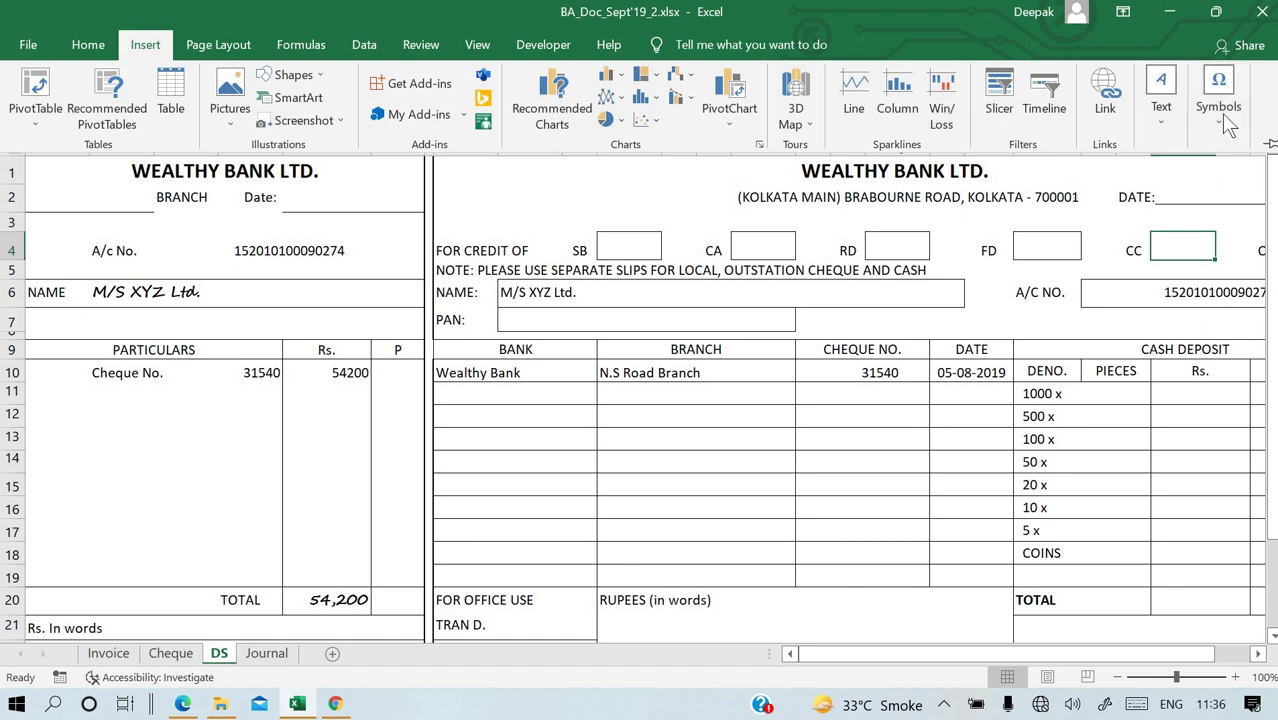
click(1221, 113)
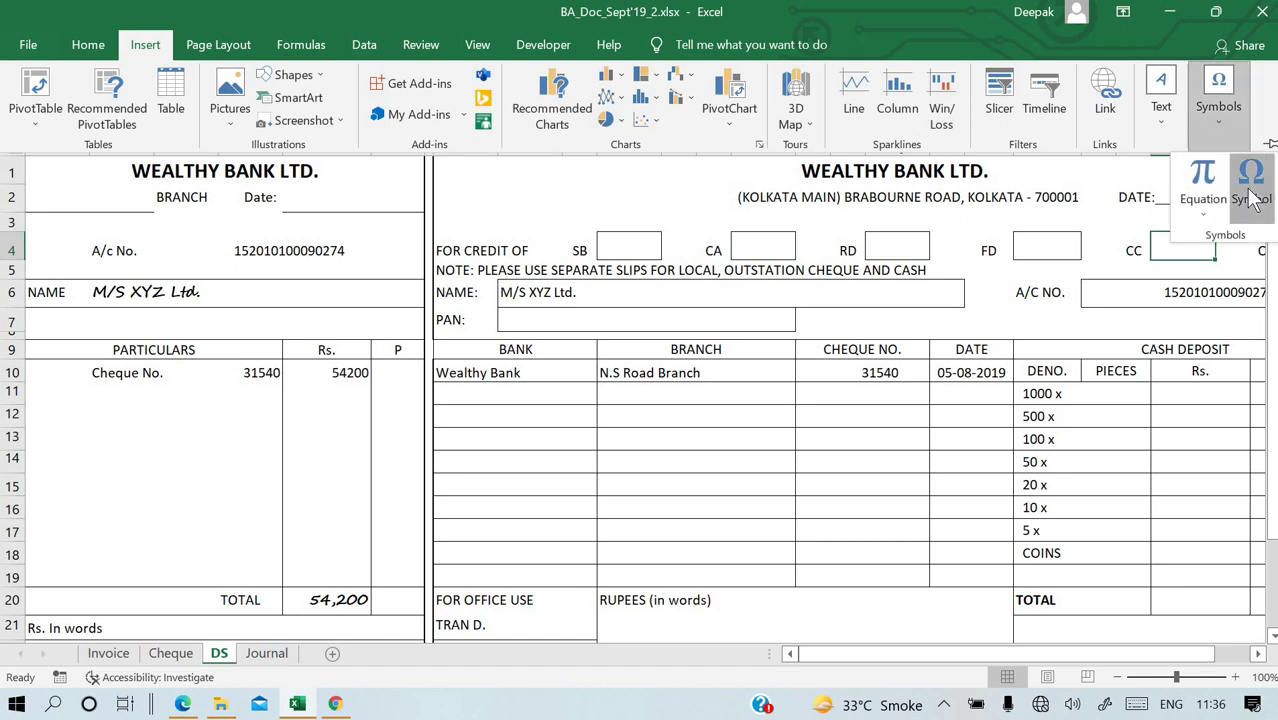
click(1251, 190)
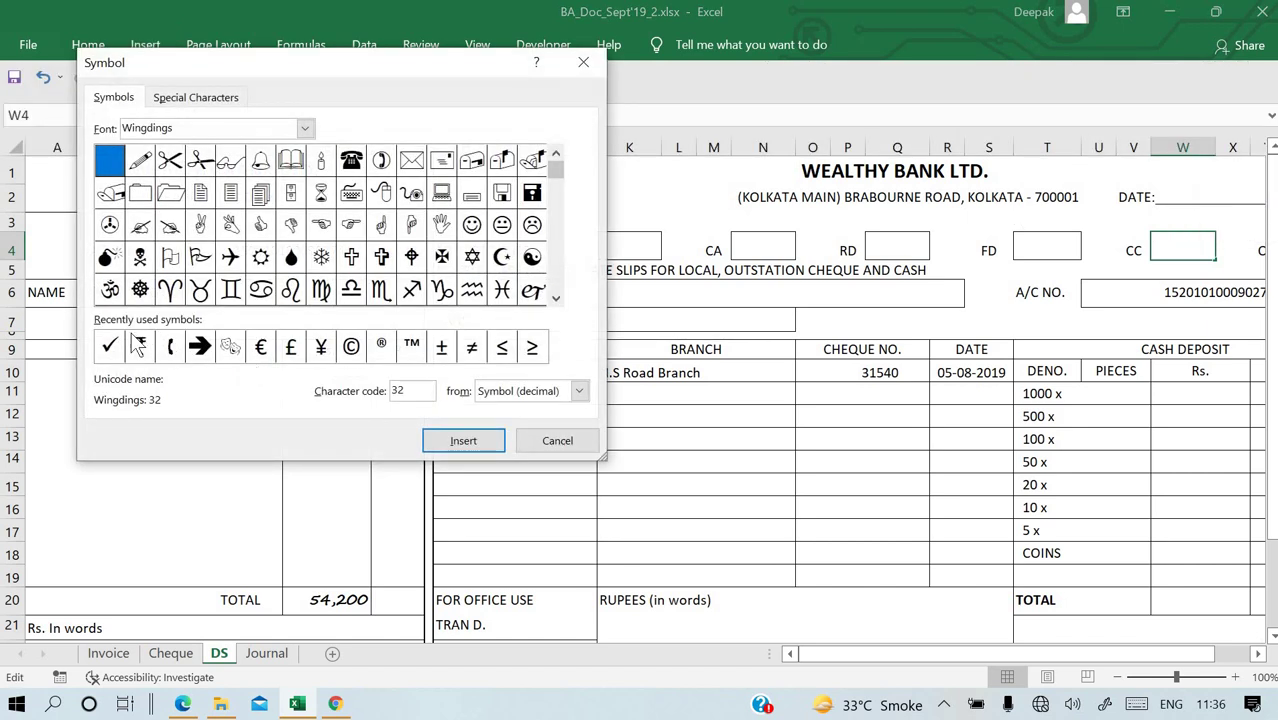
click(110, 346)
click(463, 441)
click(557, 441)
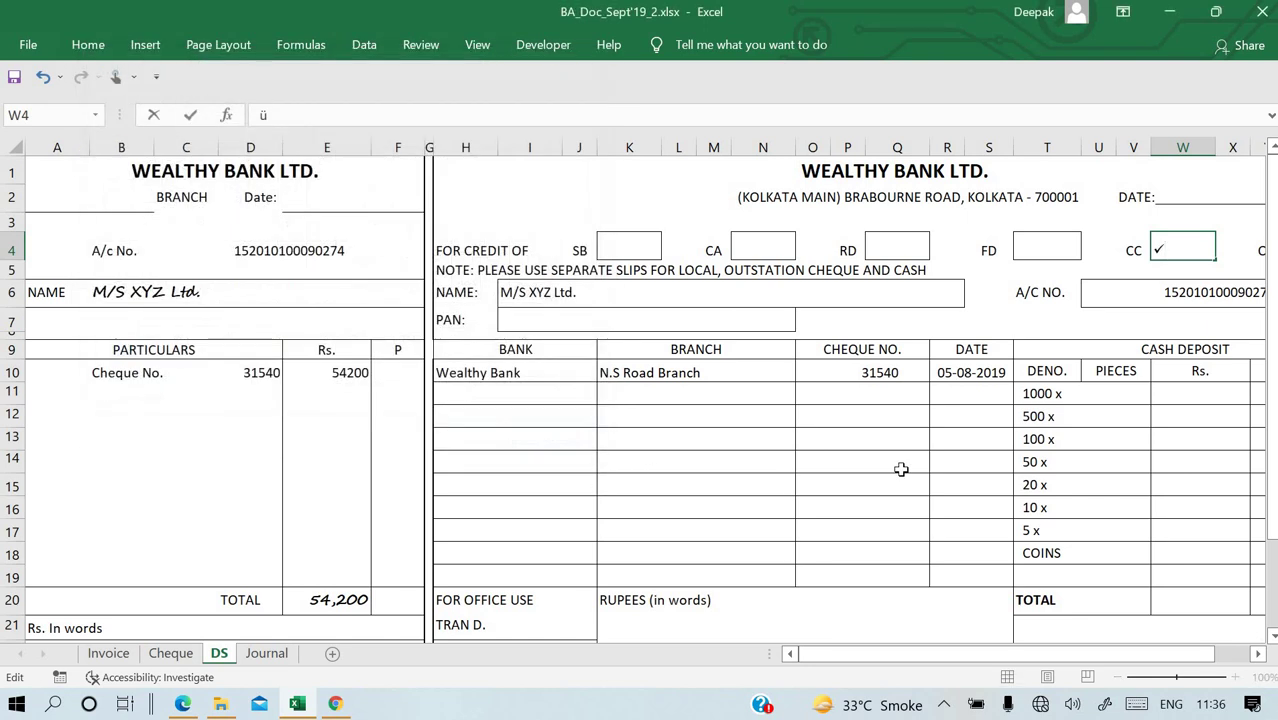
click(902, 470)
scroll(902, 470, down, 2)
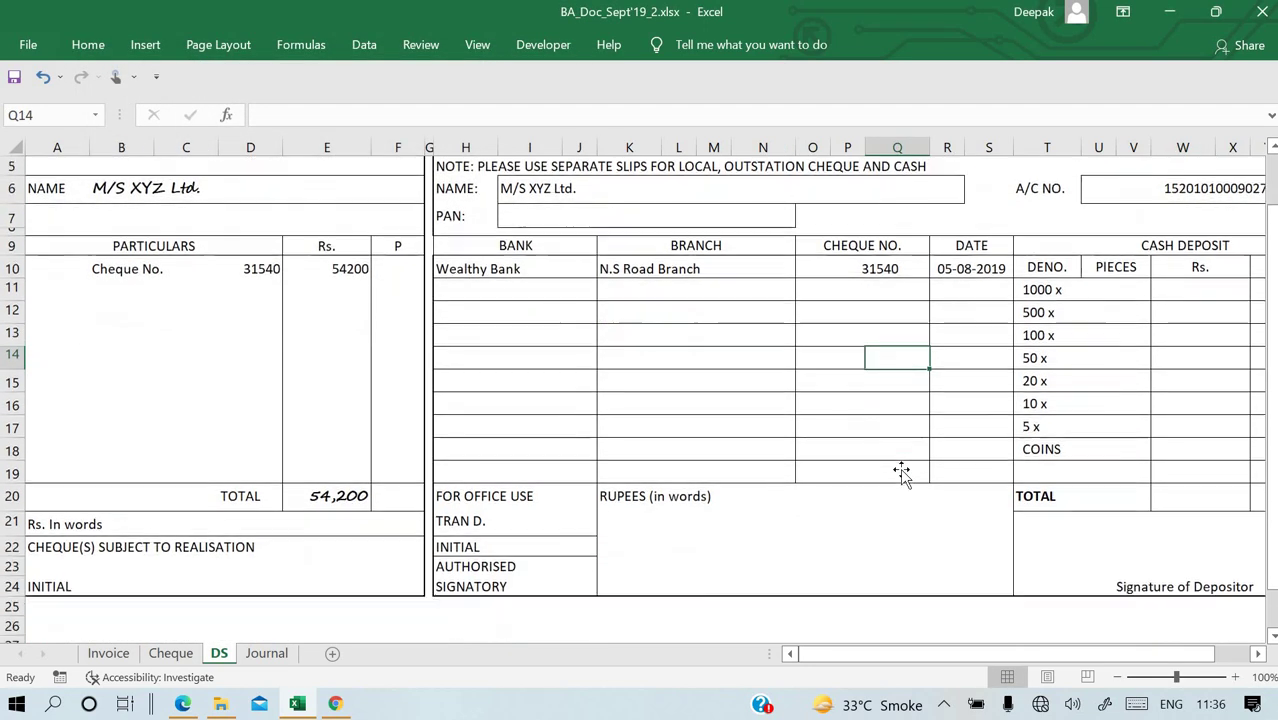
Enter 'Fifty four thousand two hundred only' as the counterfoil's amount in words in C21.
click(147, 472)
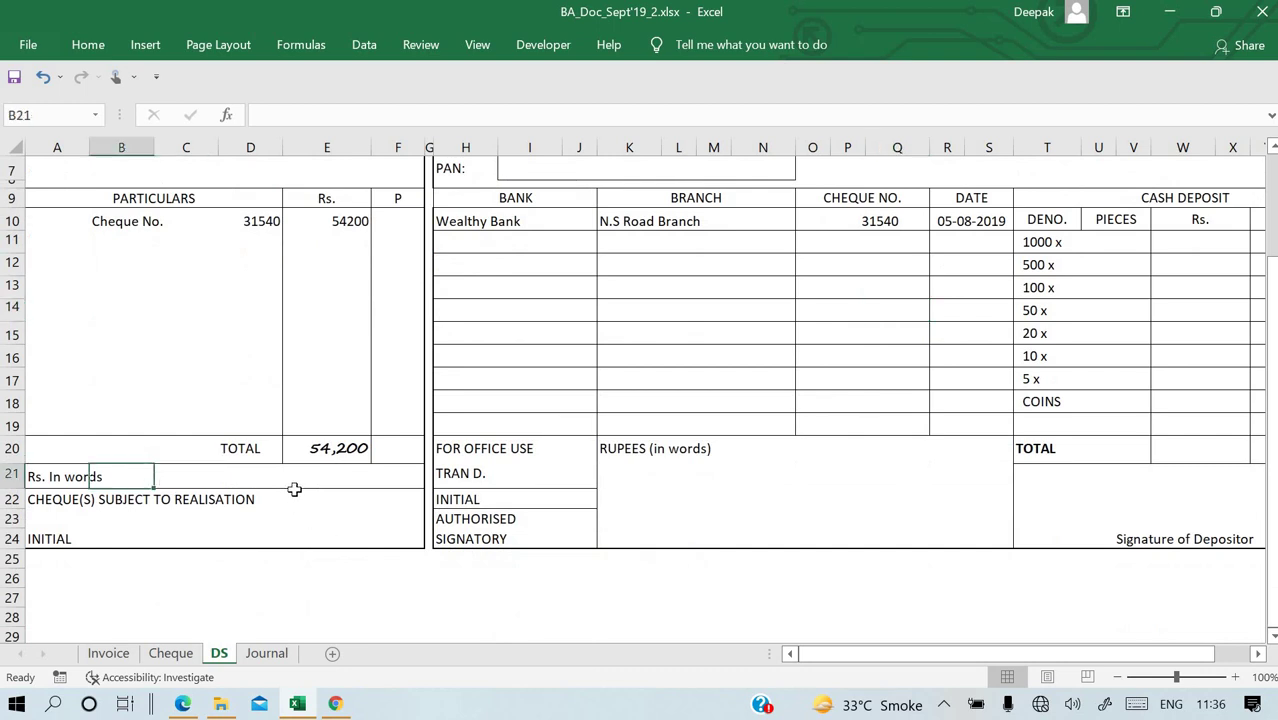
key(Right)
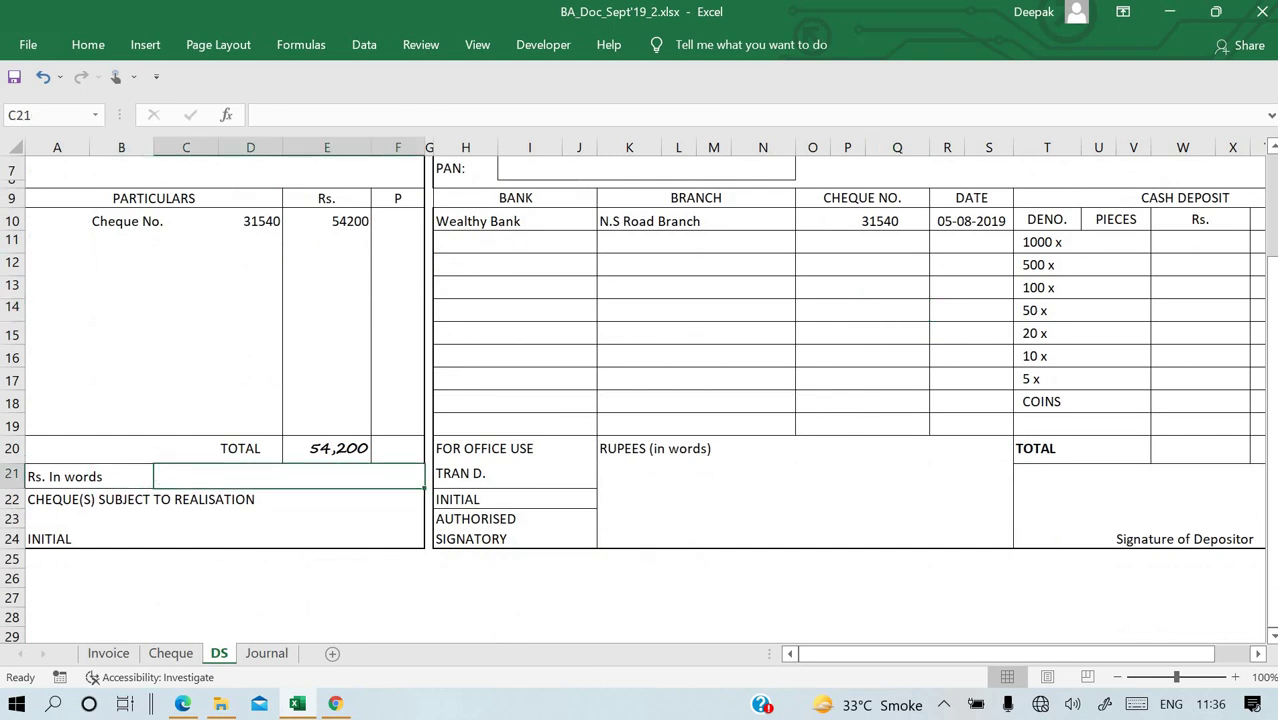
text(Fifty four thousand)
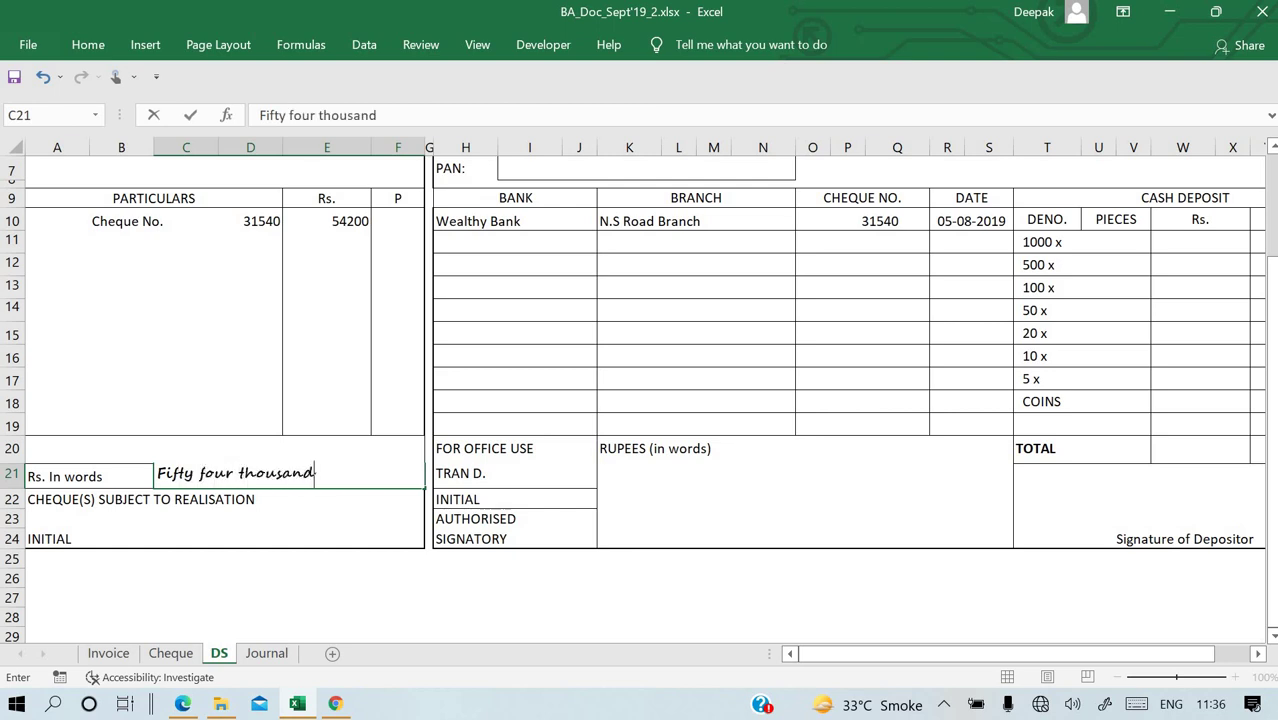
text( only)
key(Return)
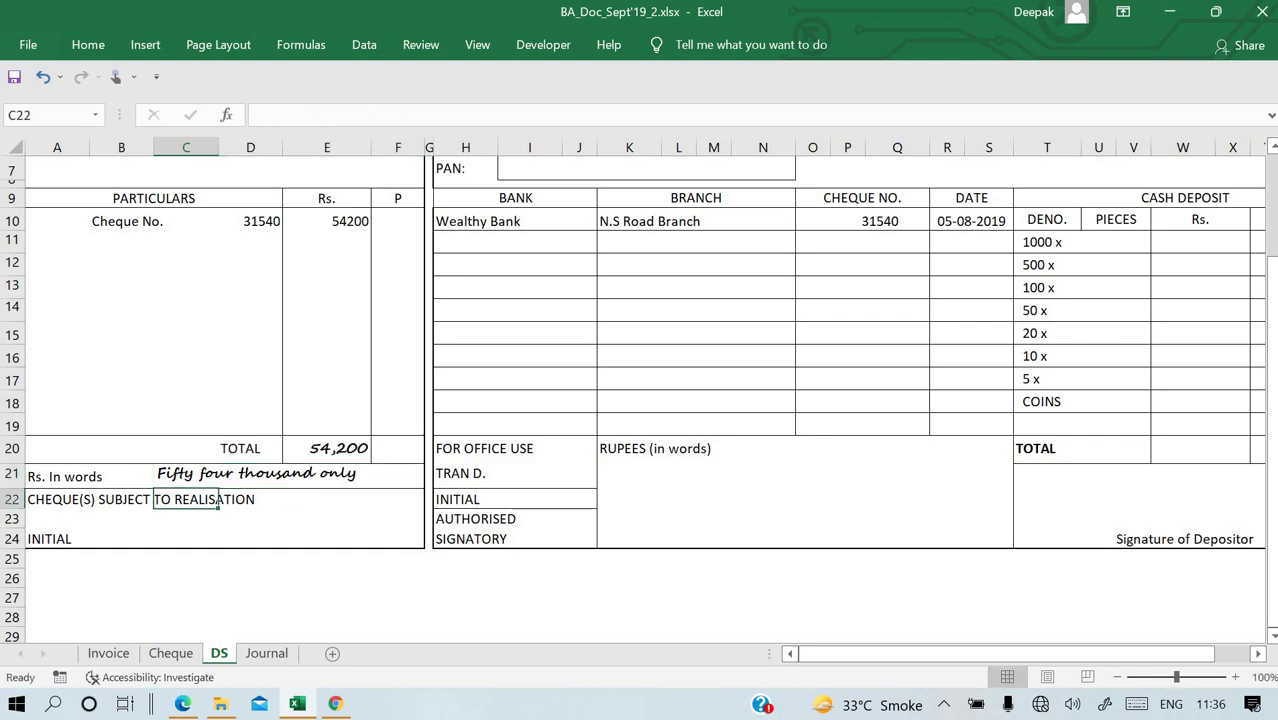
double_click(344, 468)
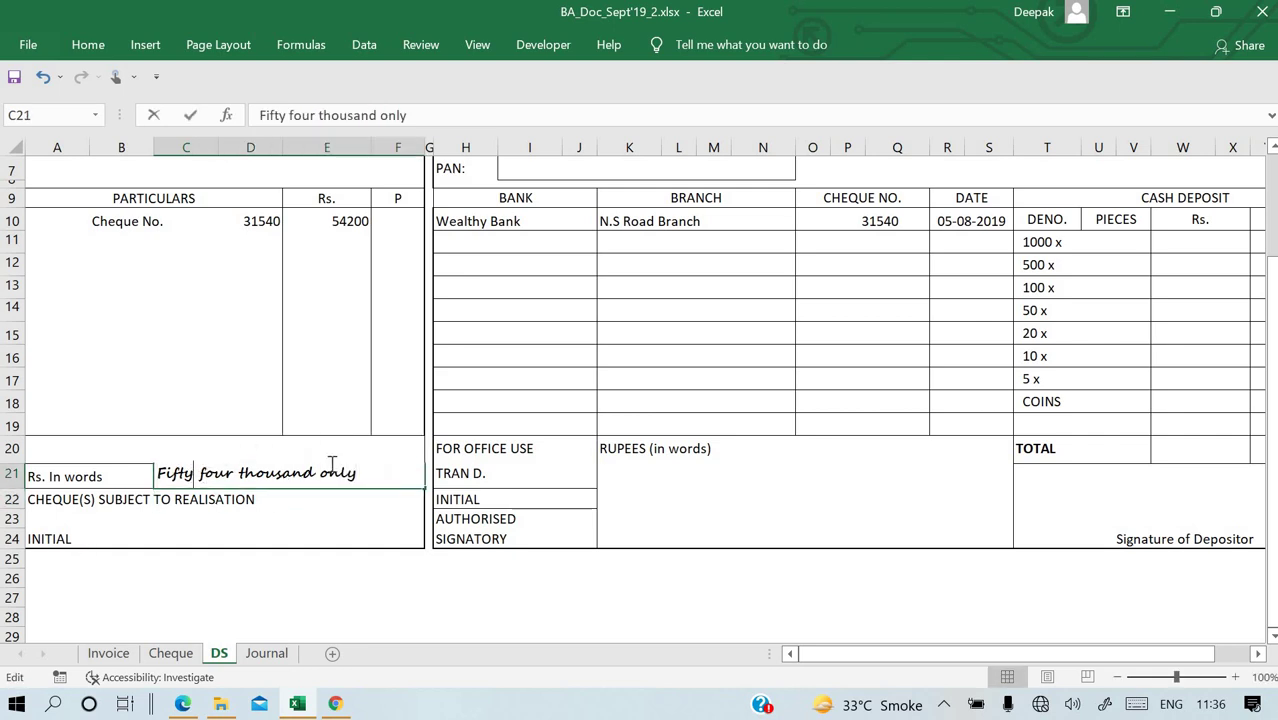
click(326, 472)
key(Left)
text(two hund)
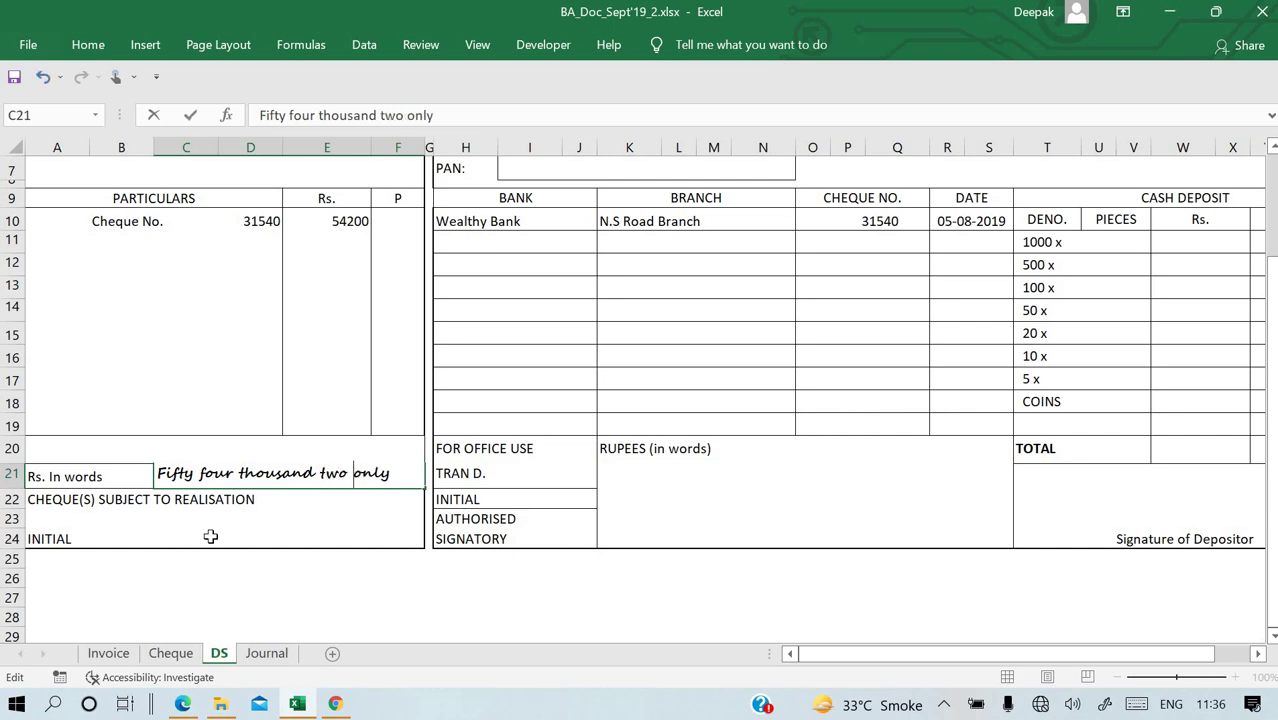
text(red)
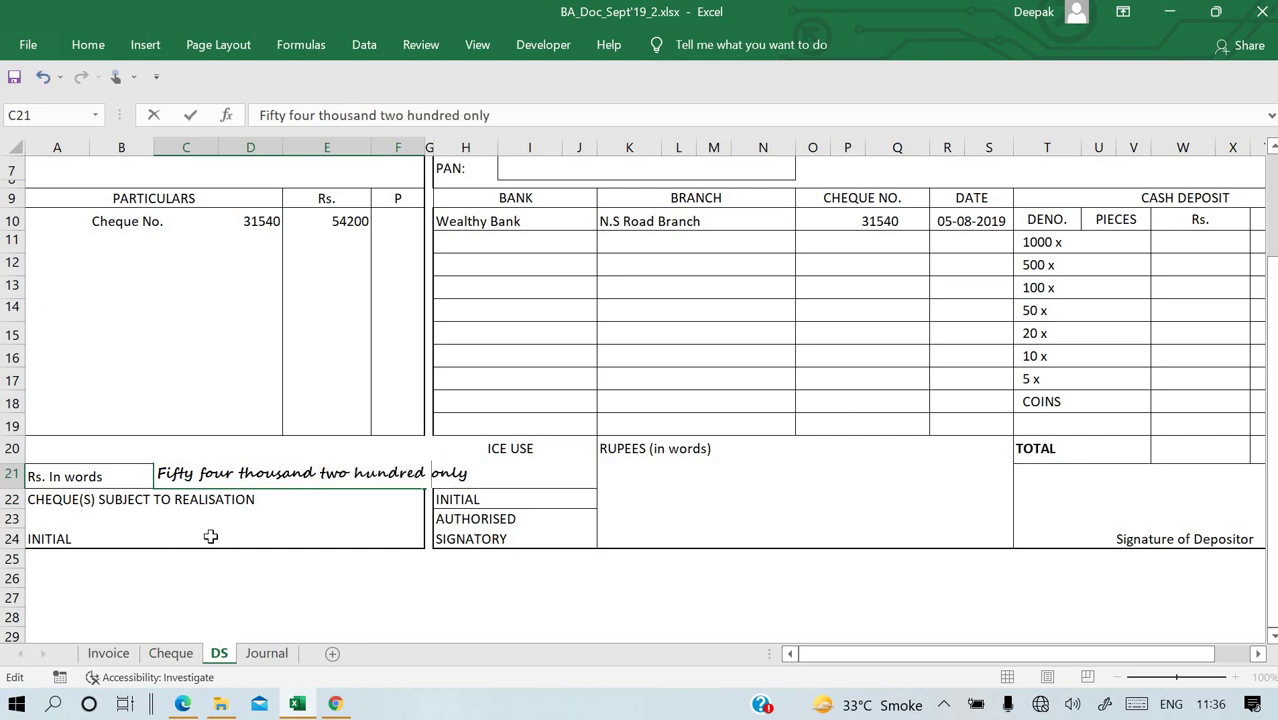
key(Return)
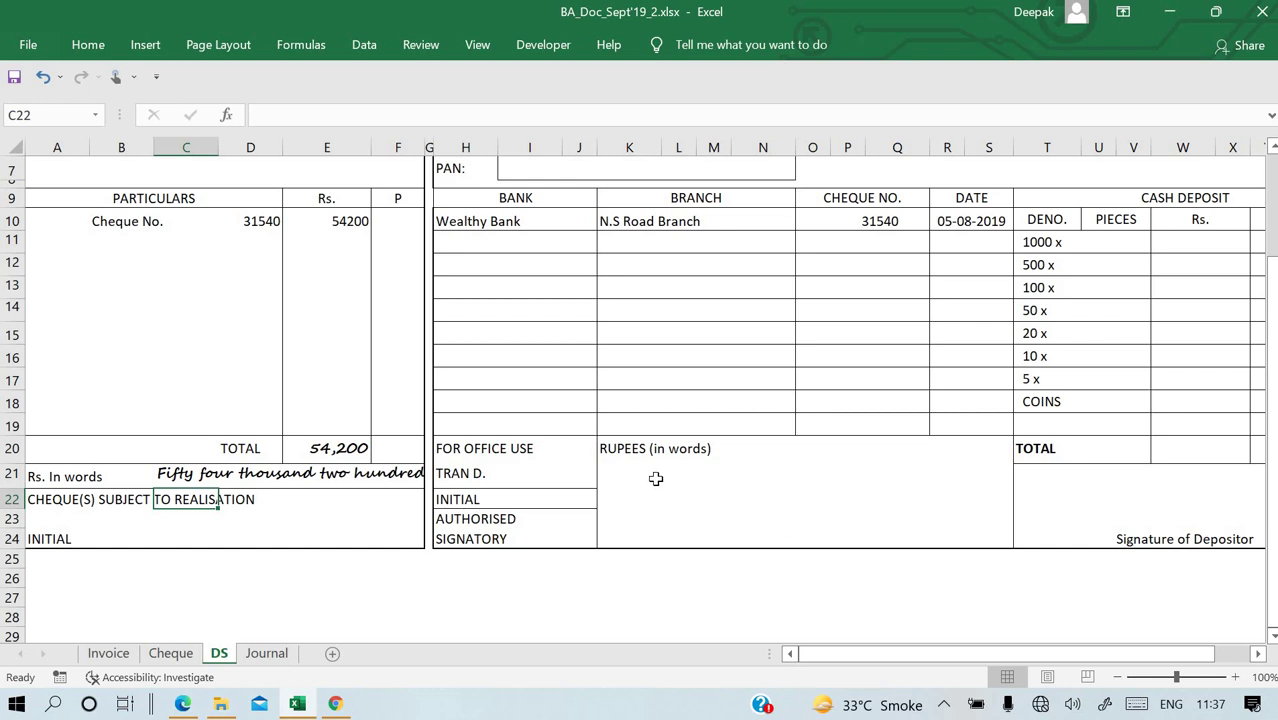
Set the slip's RUPEES (in words) cell K21 to =C21.
click(655, 479)
text(=)
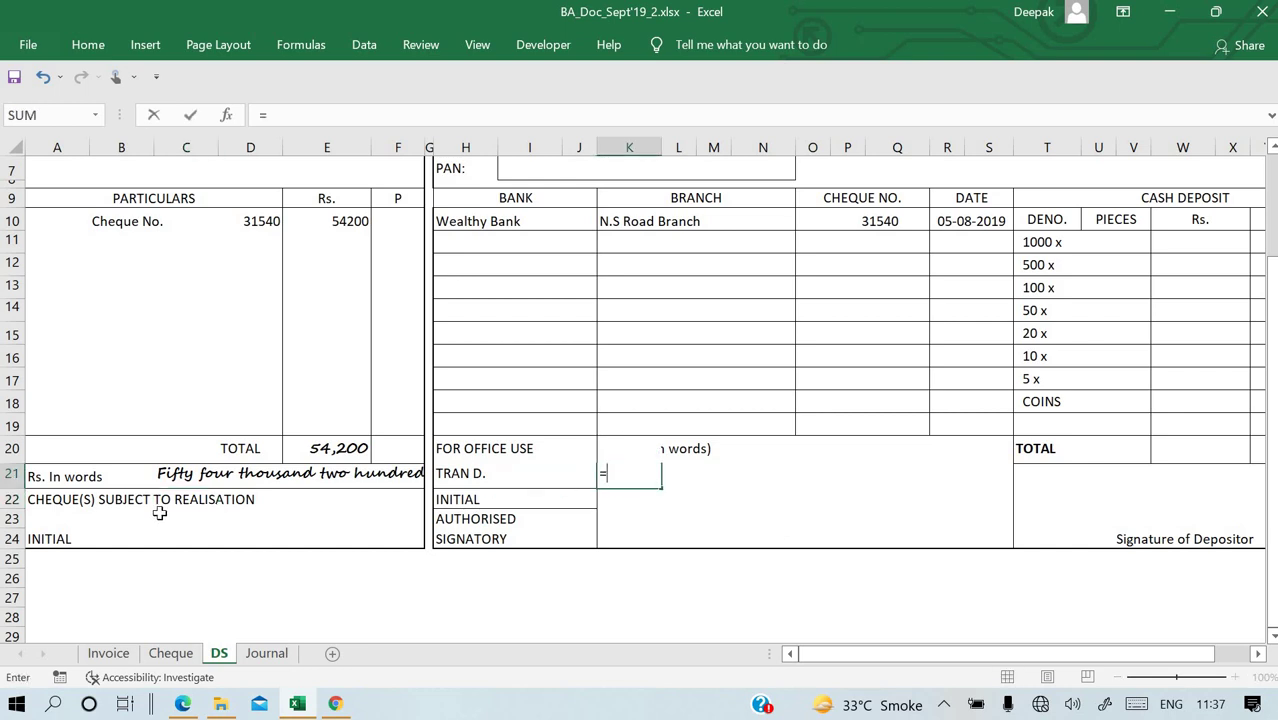
click(163, 474)
key(Return)
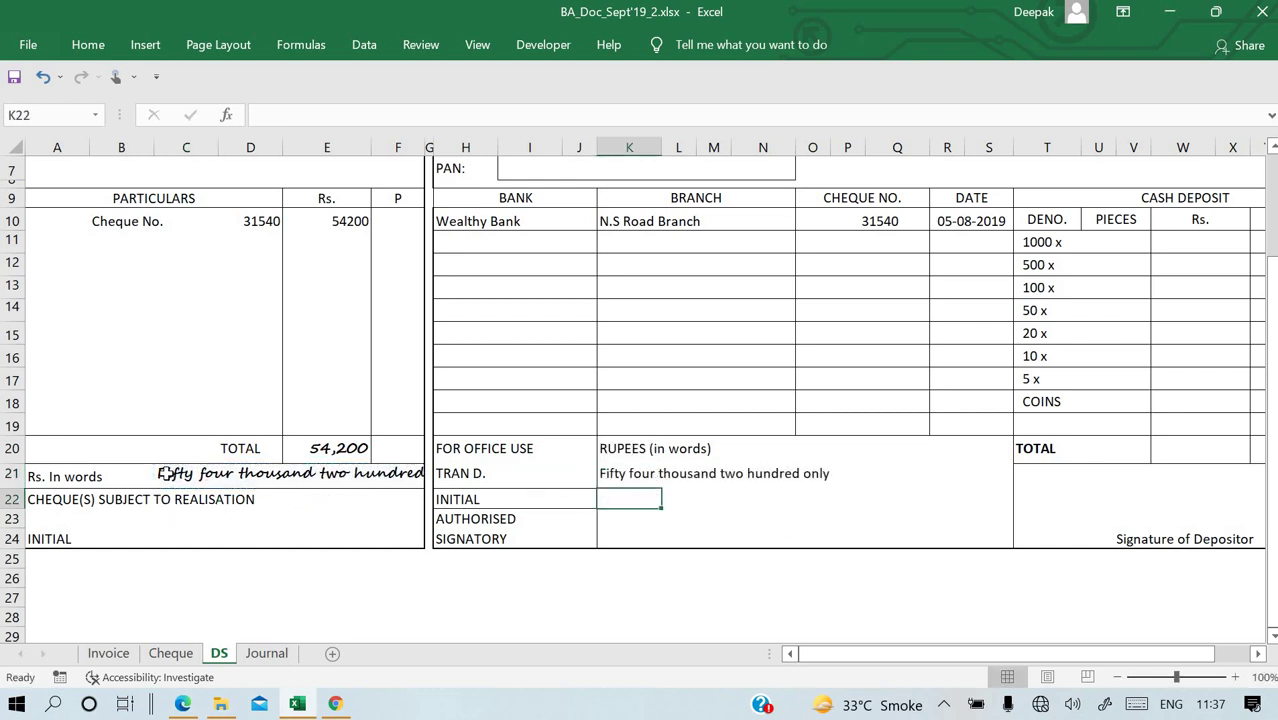
Enter the counterfoil date 06/08/2019 in E2 and widen column E to display it.
click(1094, 306)
scroll(1092, 302, up, 1)
scroll(1096, 304, up, 1)
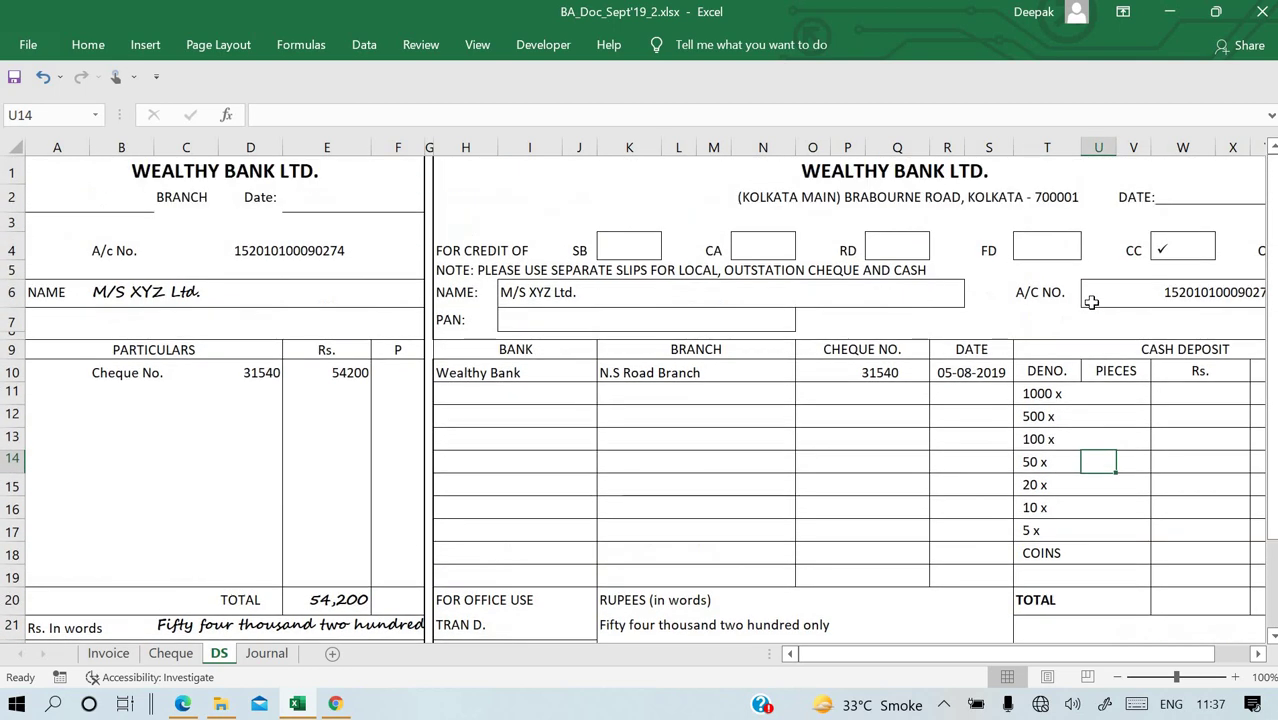
click(316, 198)
key(alt+Tab)
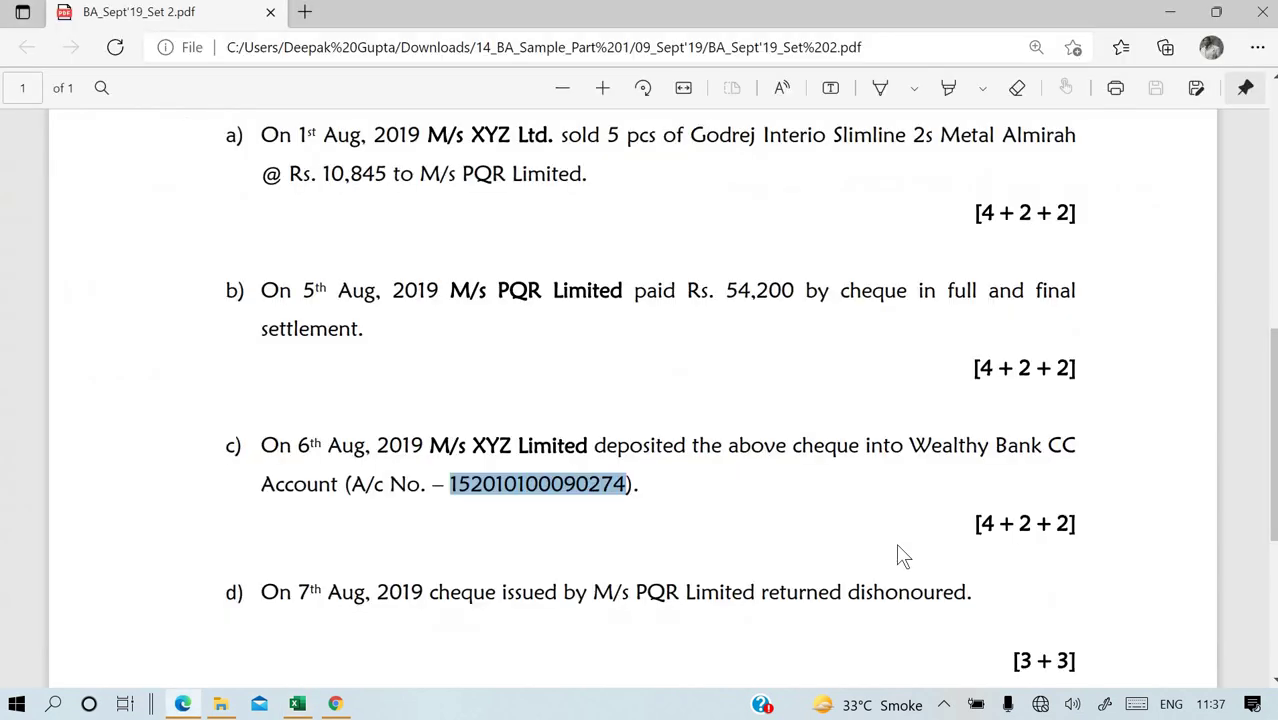
key(alt+Tab)
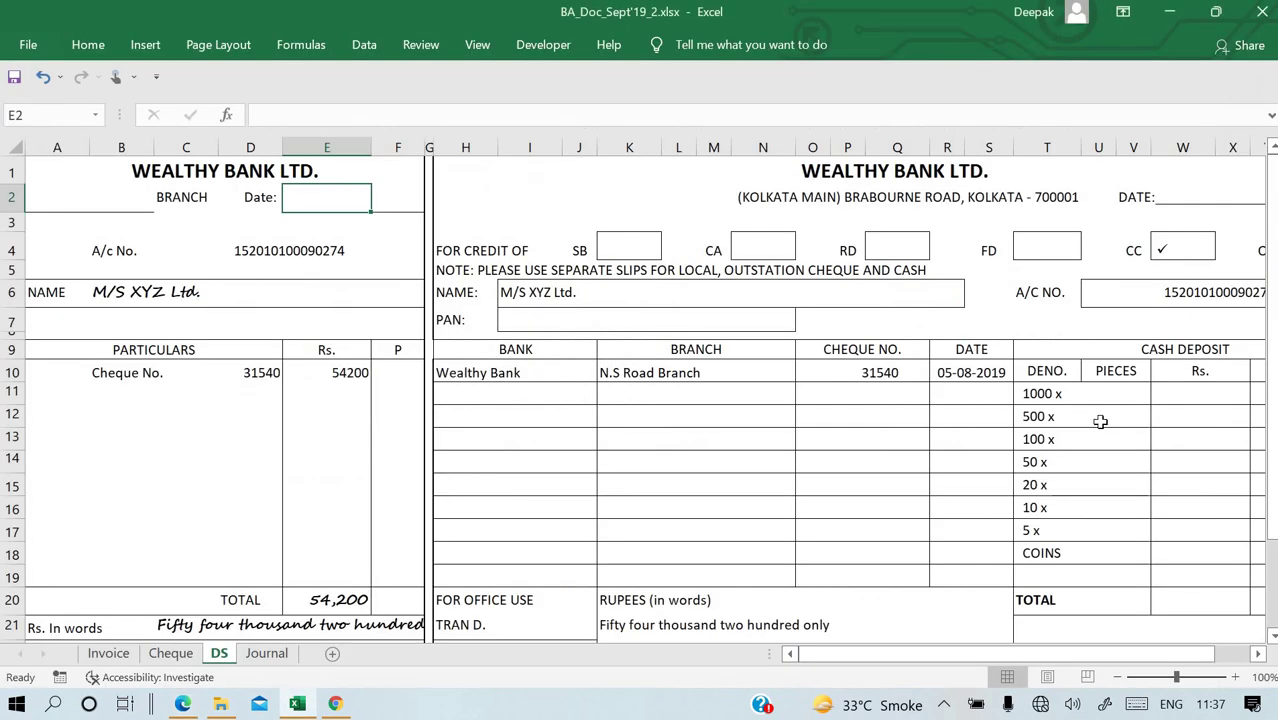
text(06/)
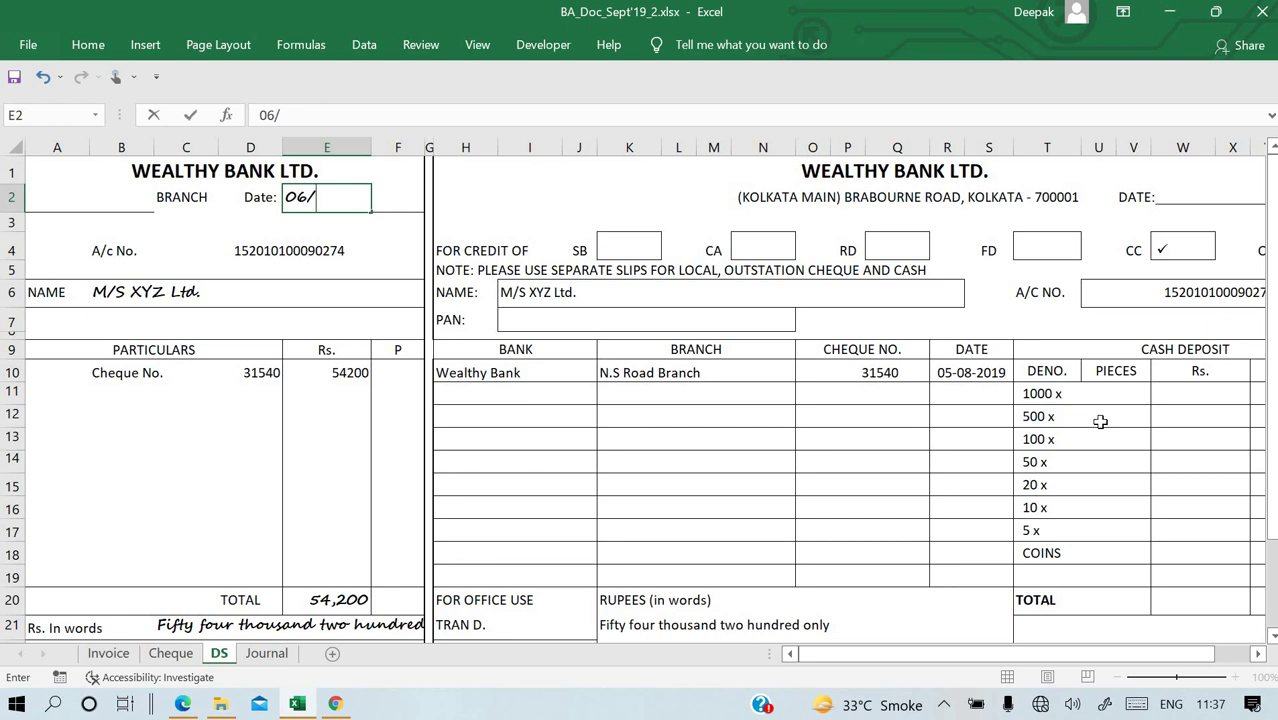
text(08/2019)
key(Return)
key(Up)
drag(373, 147, 407, 147)
Enter the branch name in A2 and correct it to 'Brabourne Road'.
click(51, 199)
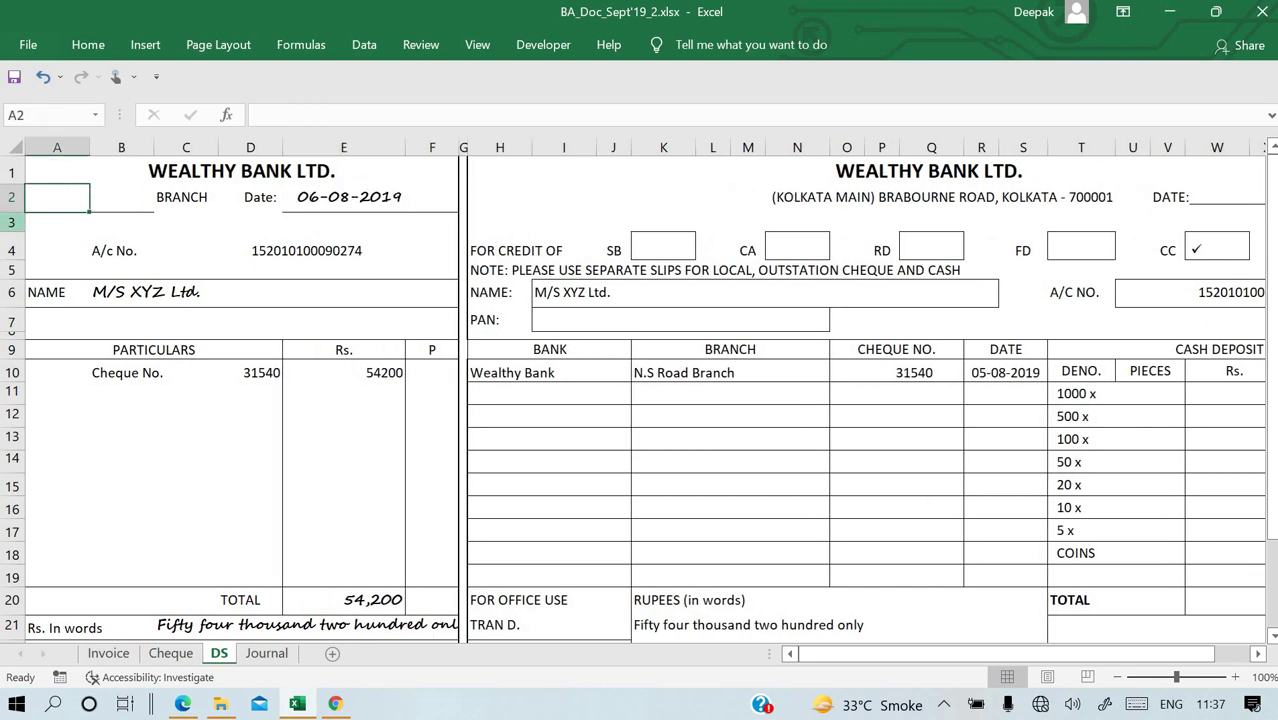
text(N.S)
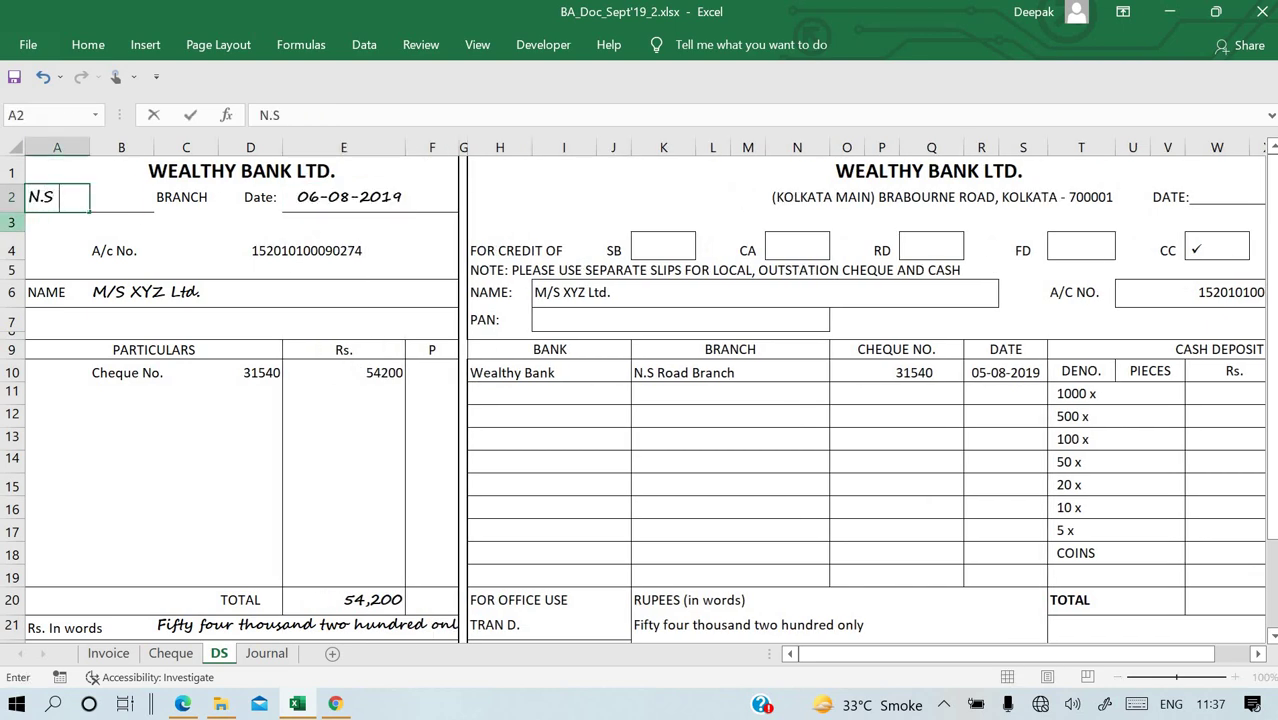
text( Road)
key(Return)
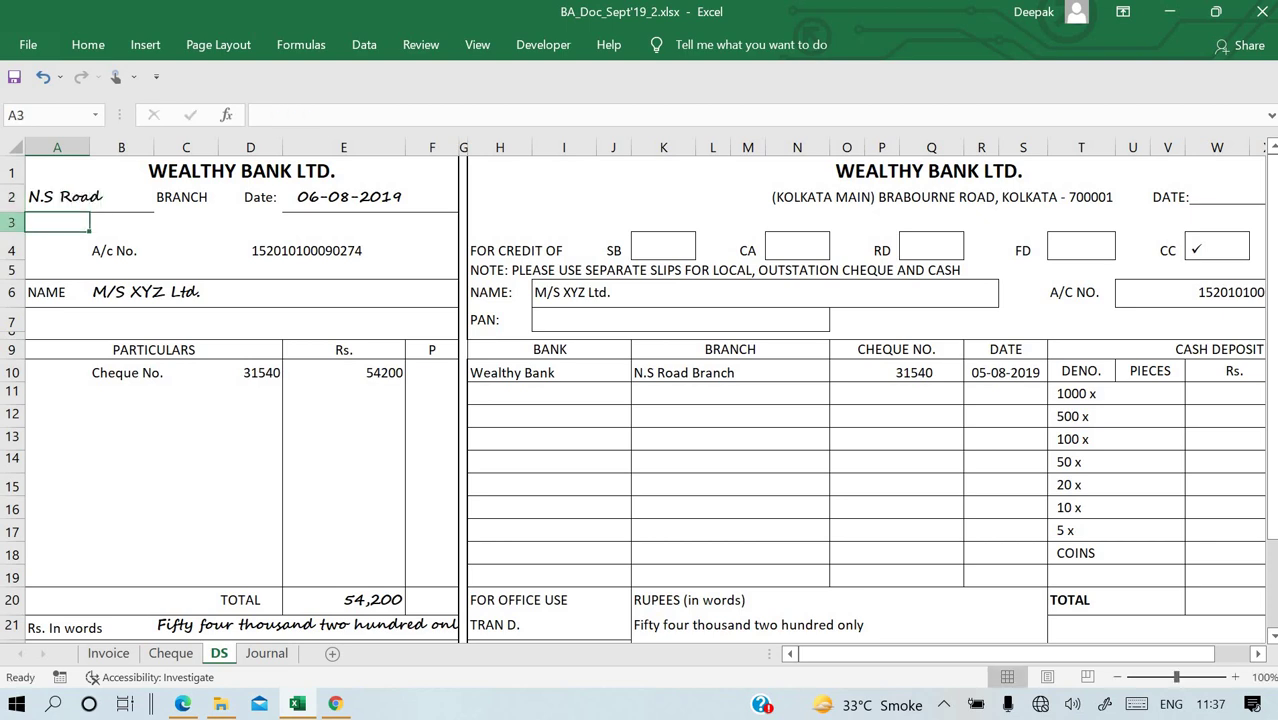
key(Up)
key(Right)
key(Right)
key(Right)
key(Right)
key(Right)
key(Right)
key(Right)
key(Right)
key(Right)
key(Right)
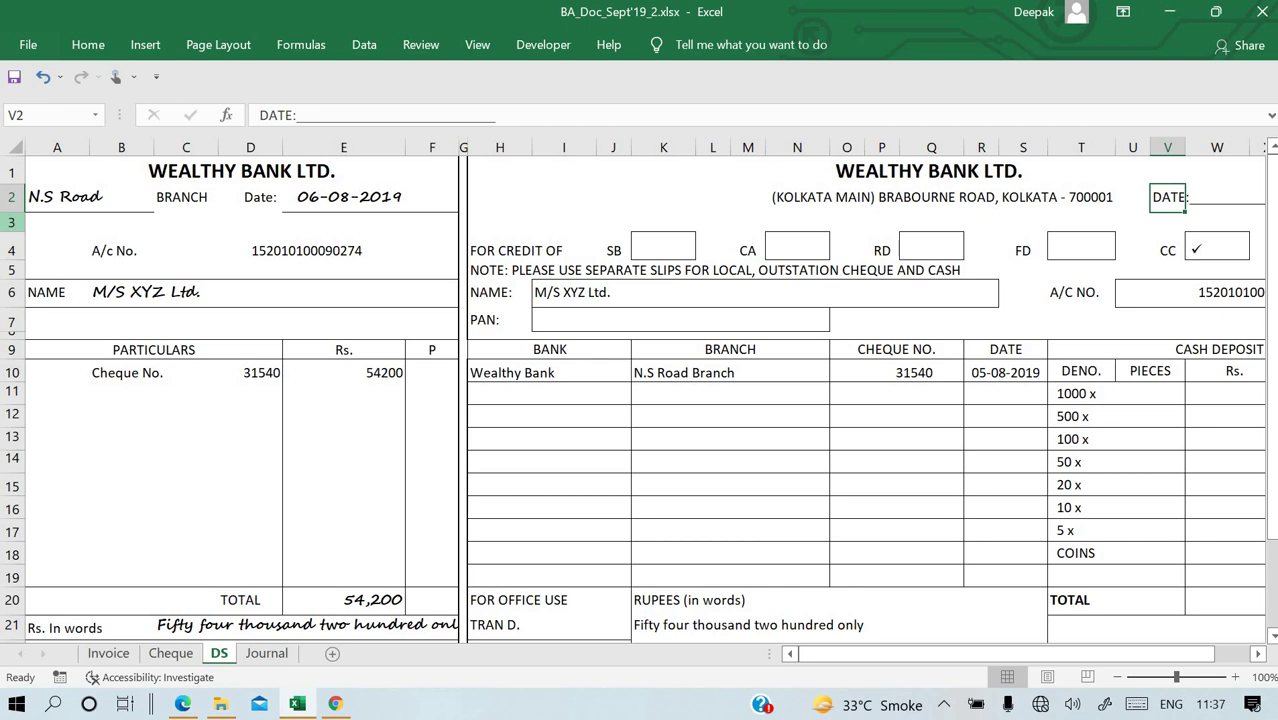
click(100, 182)
click(100, 200)
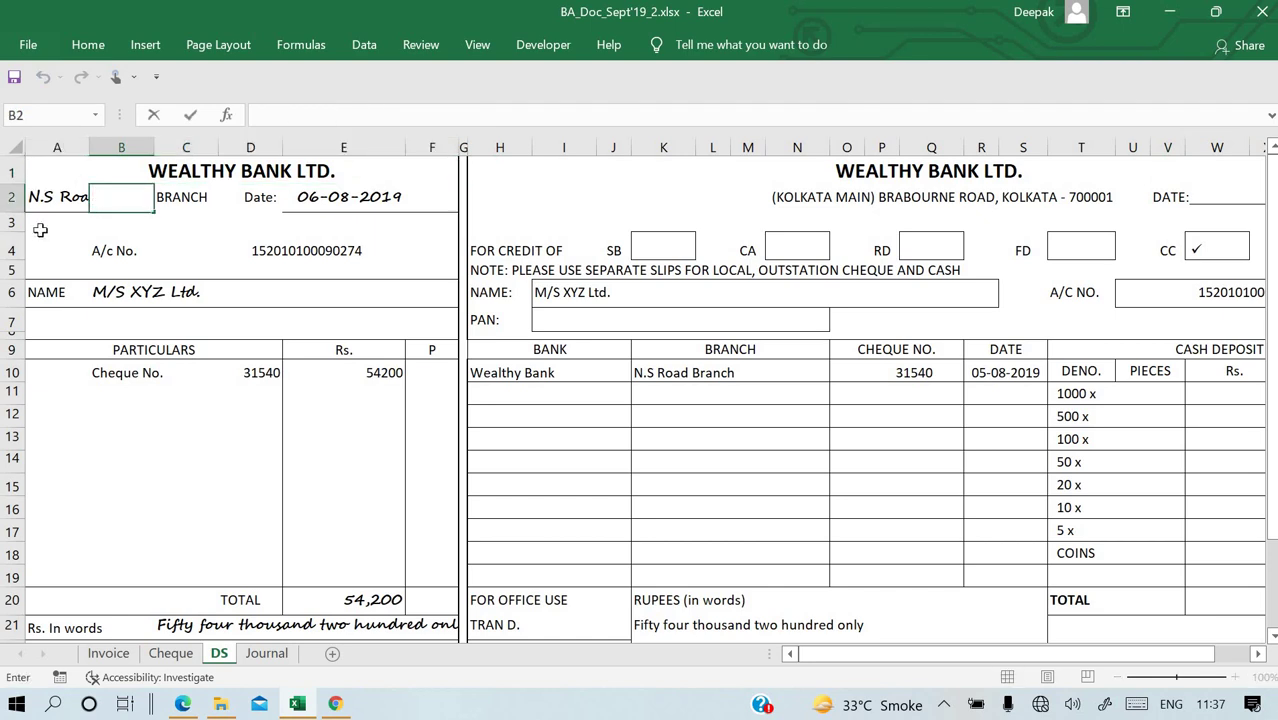
click(54, 196)
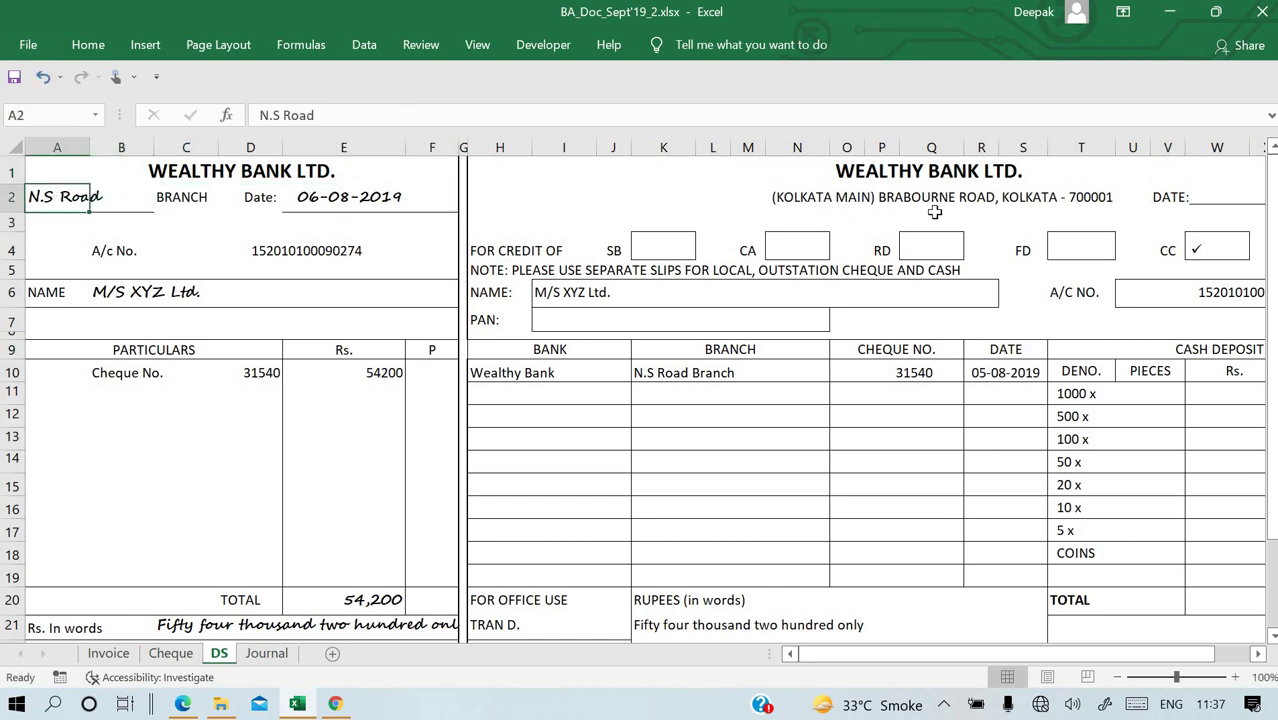
double_click(56, 197)
drag(56, 197, 28, 197)
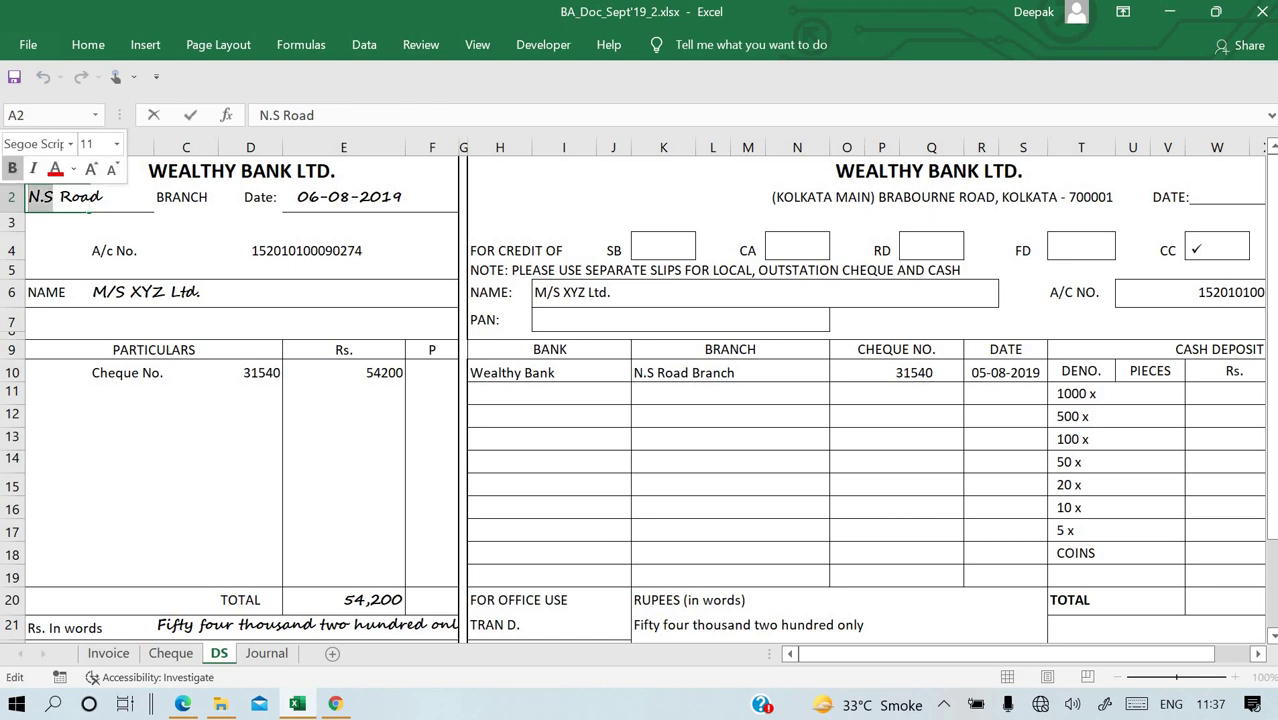
text(a)
text(bou)
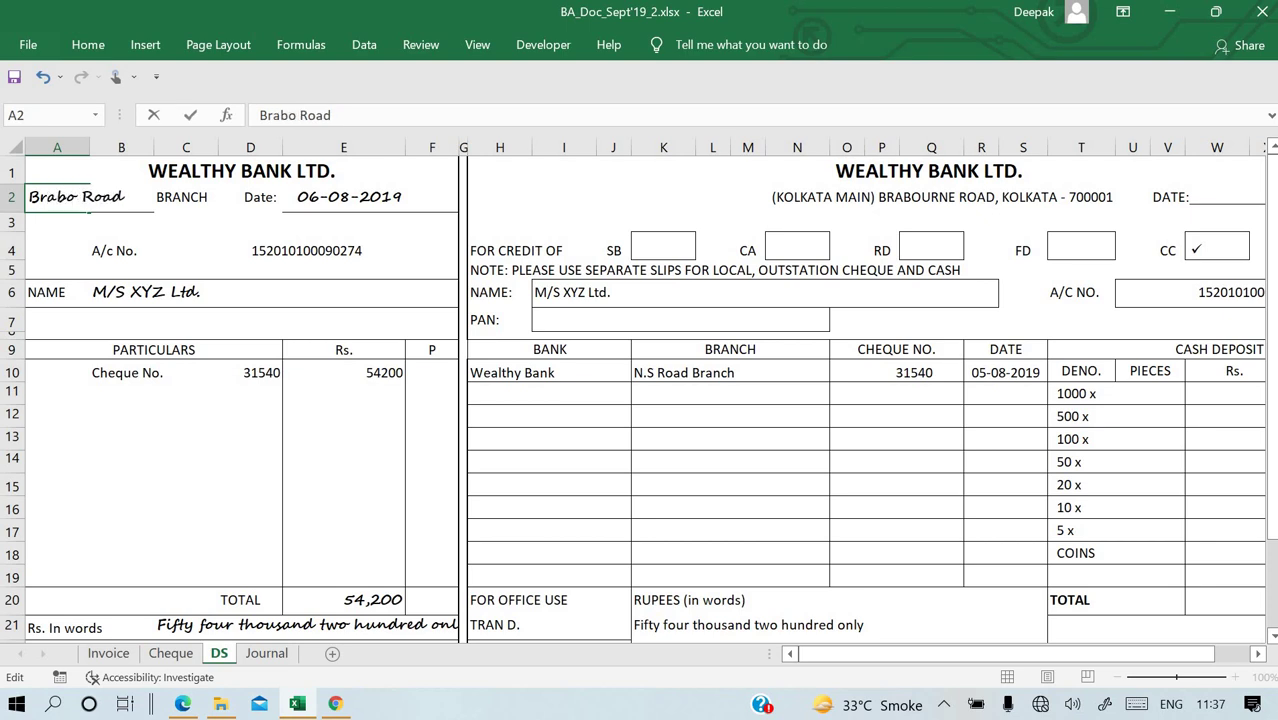
text(rne )
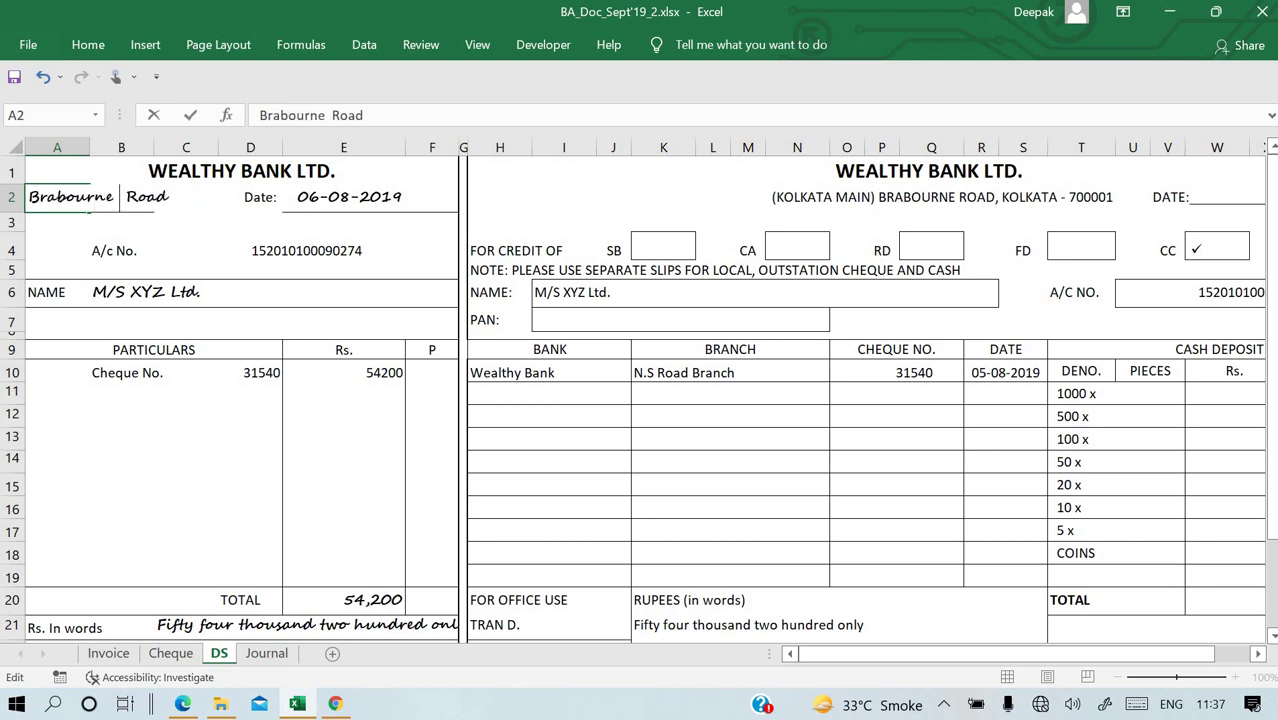
text(Road)
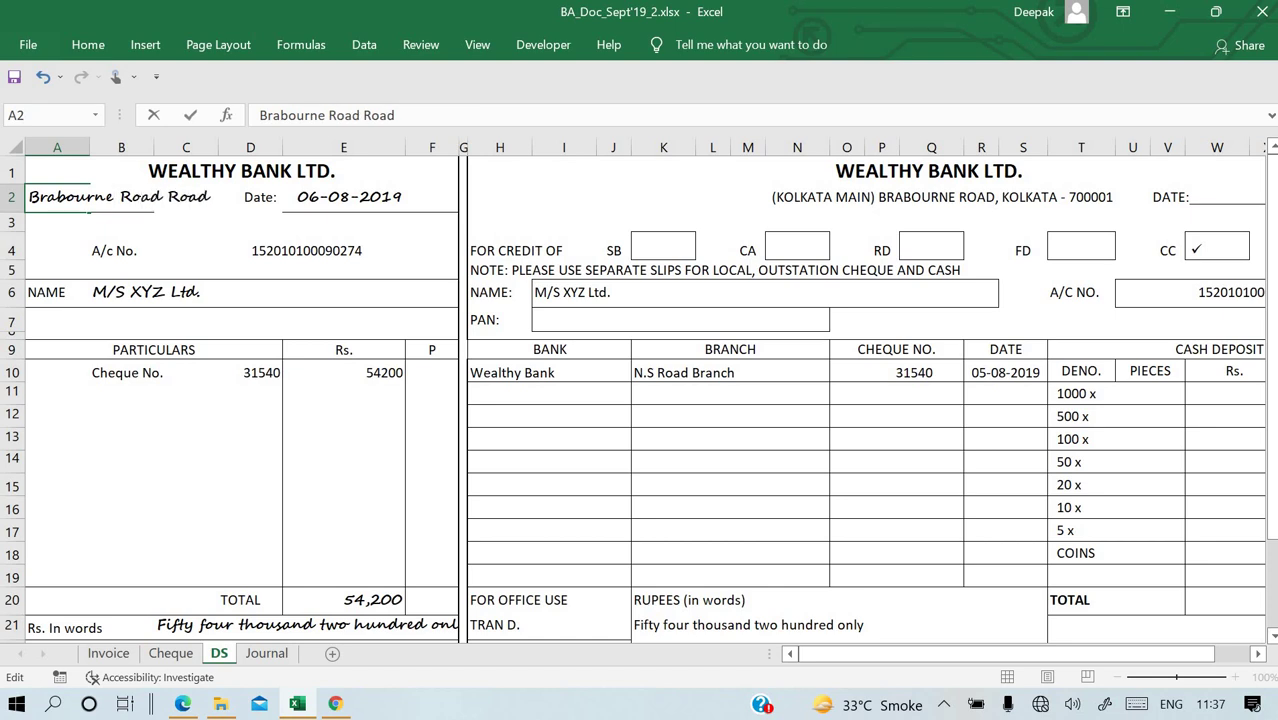
key(BackSpace)
key(BackSpace)
key(BackSpace)
key(BackSpace)
key(BackSpace)
key(Return)
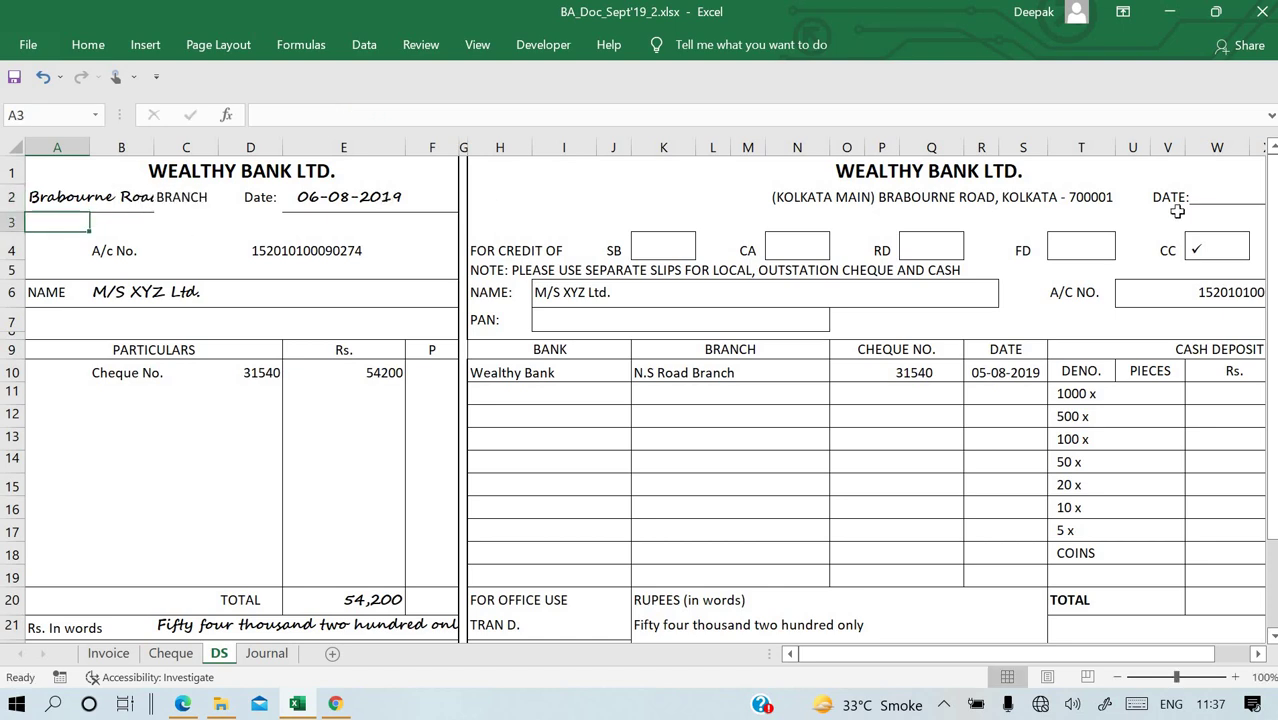
click(1220, 193)
Link the deposit slip's date in W2 to the counterfoil date with =E2.
key(Right)
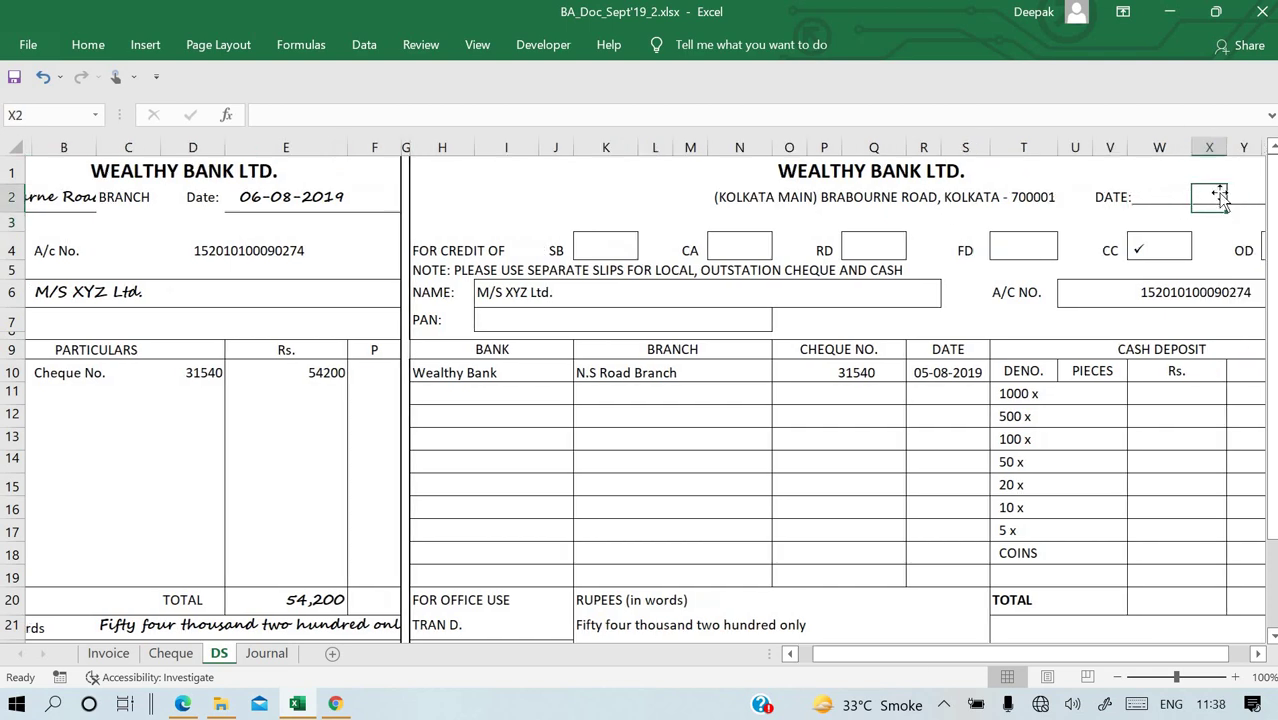
key(Left)
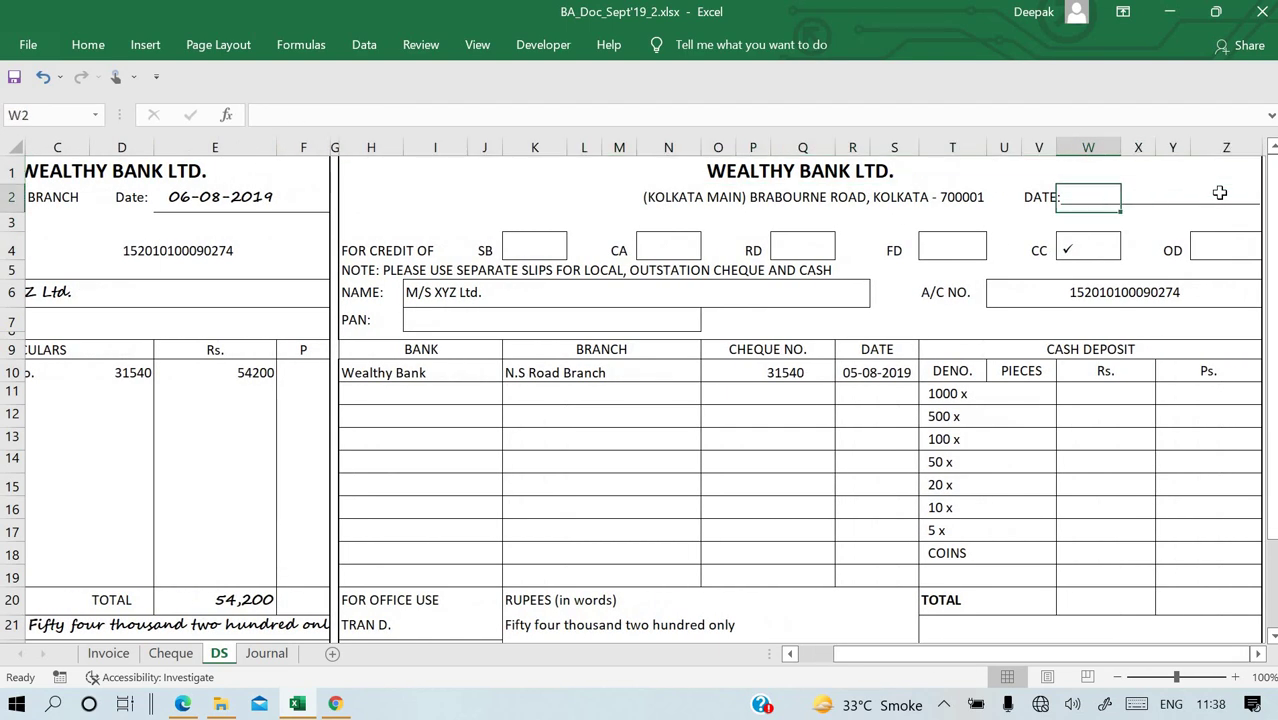
text(=)
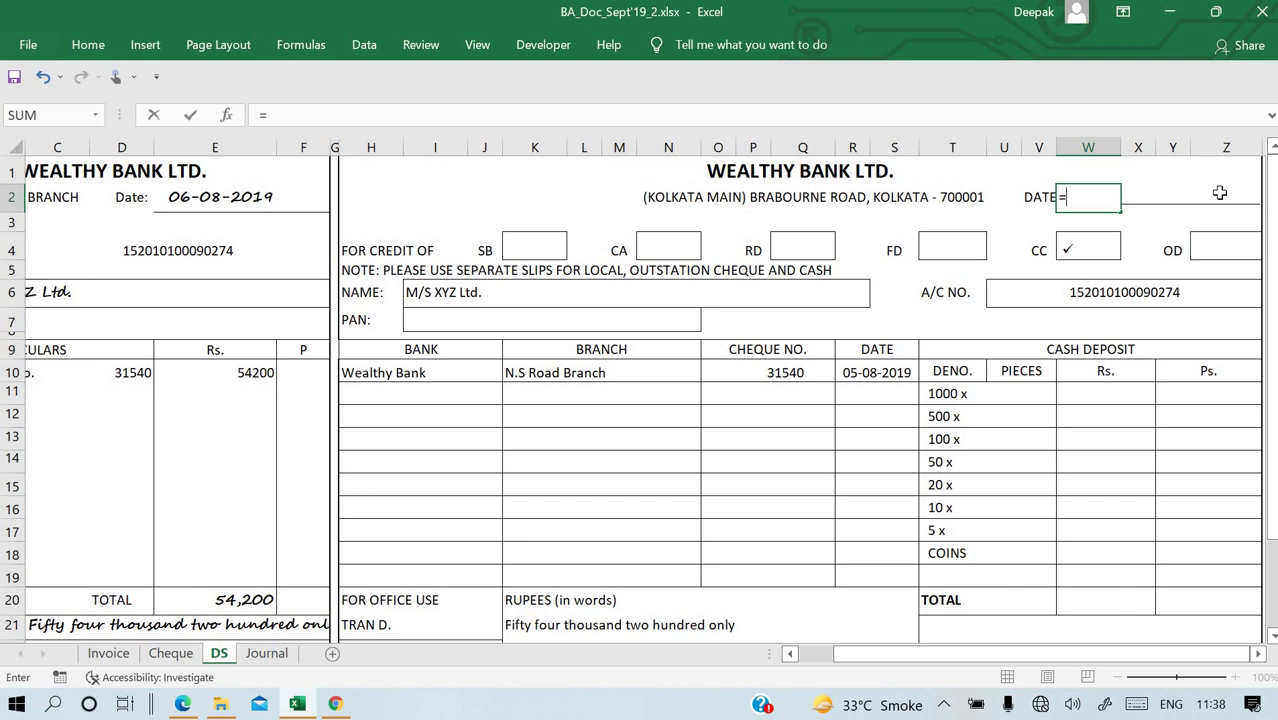
click(190, 190)
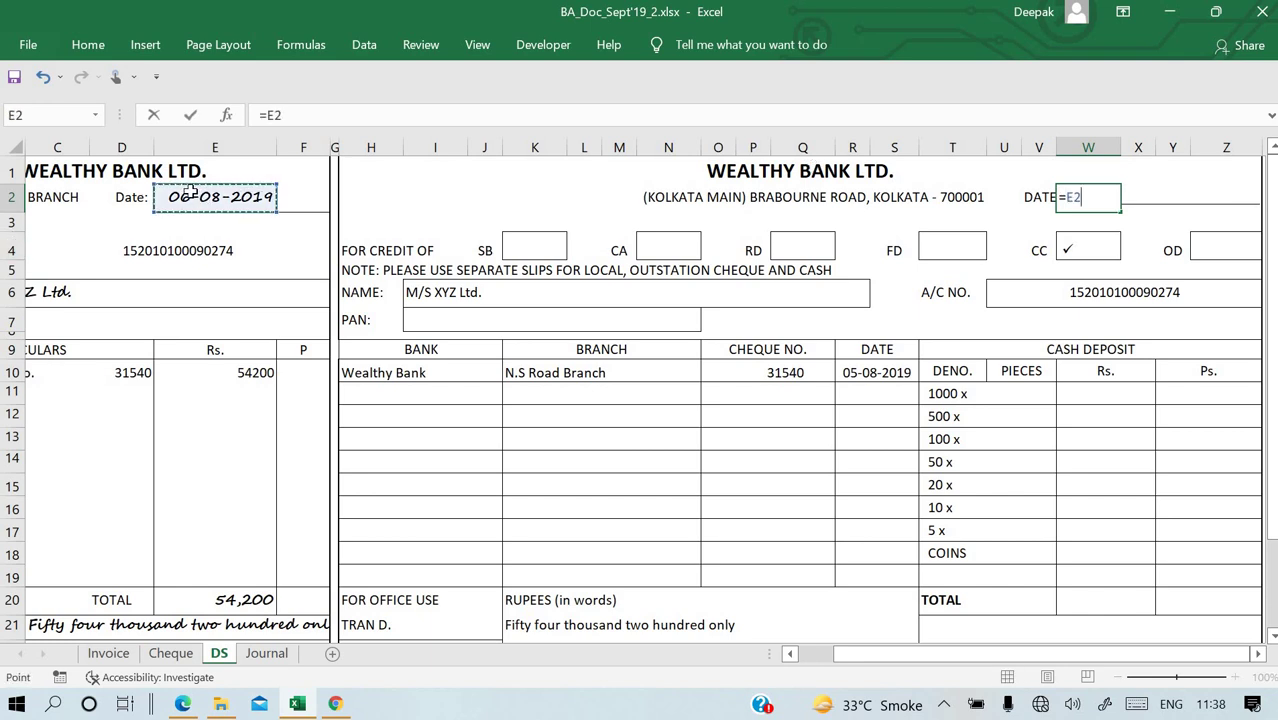
key(Return)
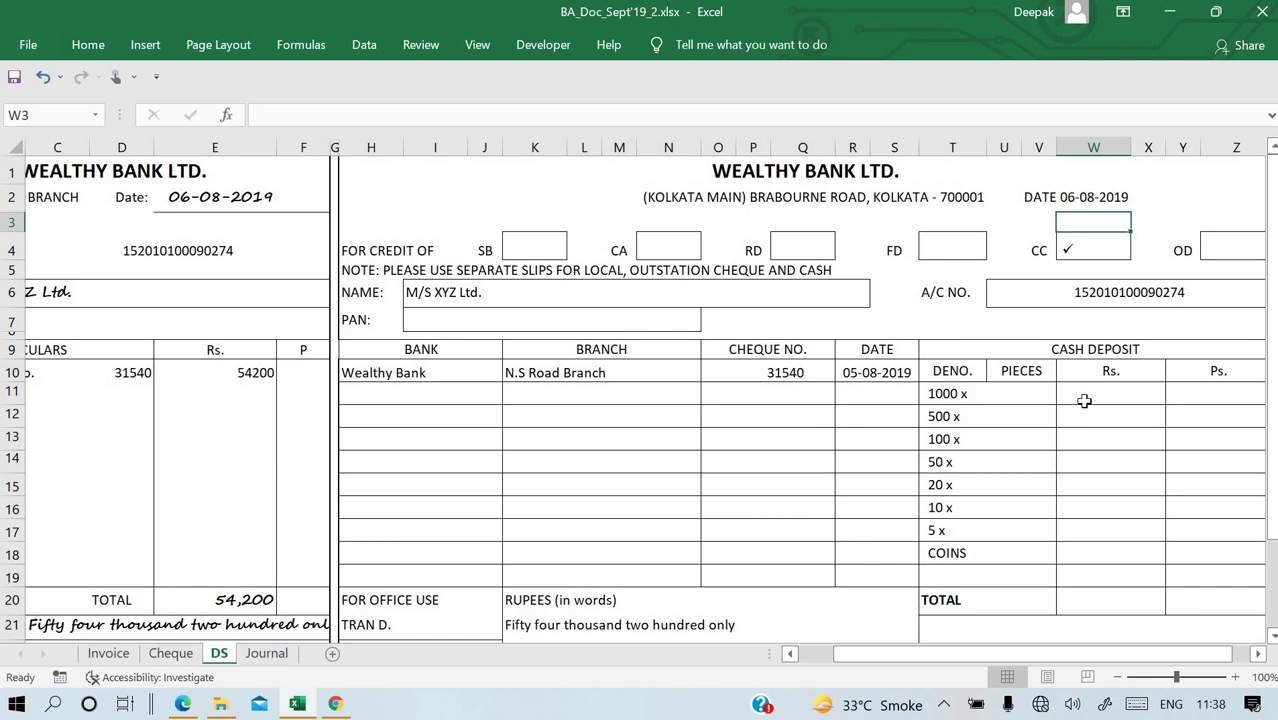
Enter 54200 as the cash deposit total in W20.
scroll(1084, 400, down, 1)
click(1080, 522)
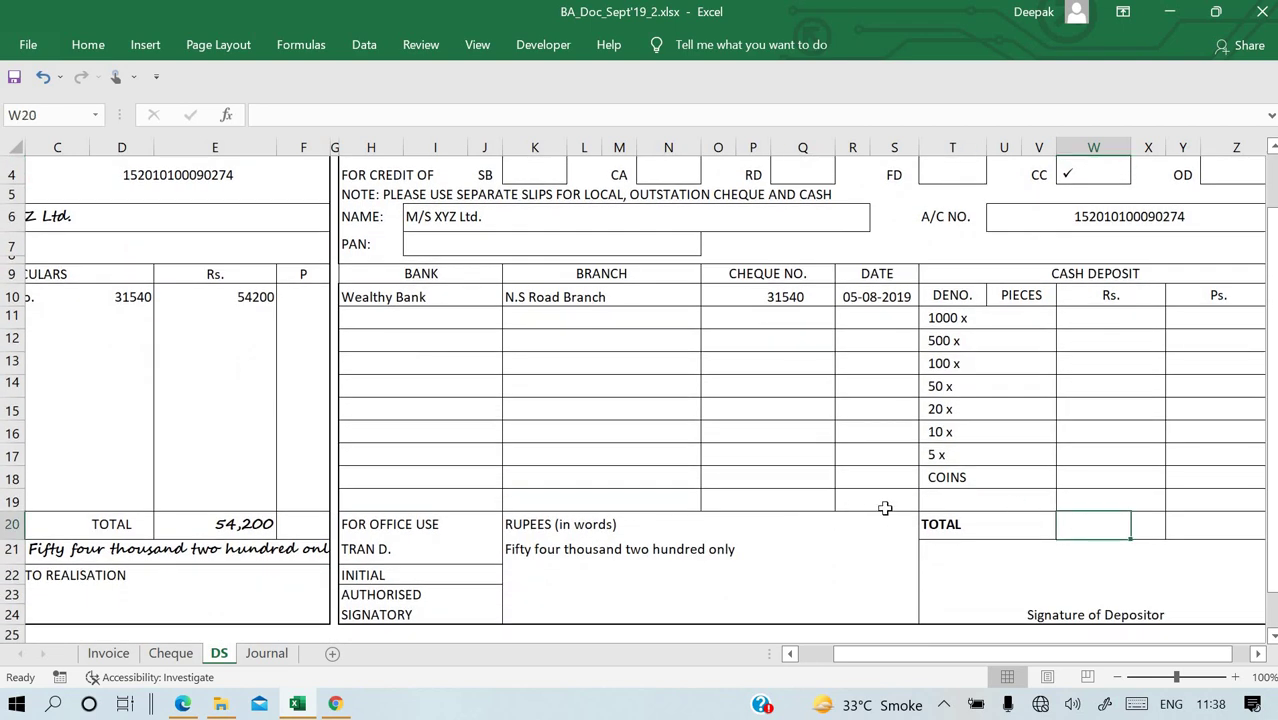
text(54200)
key(Return)
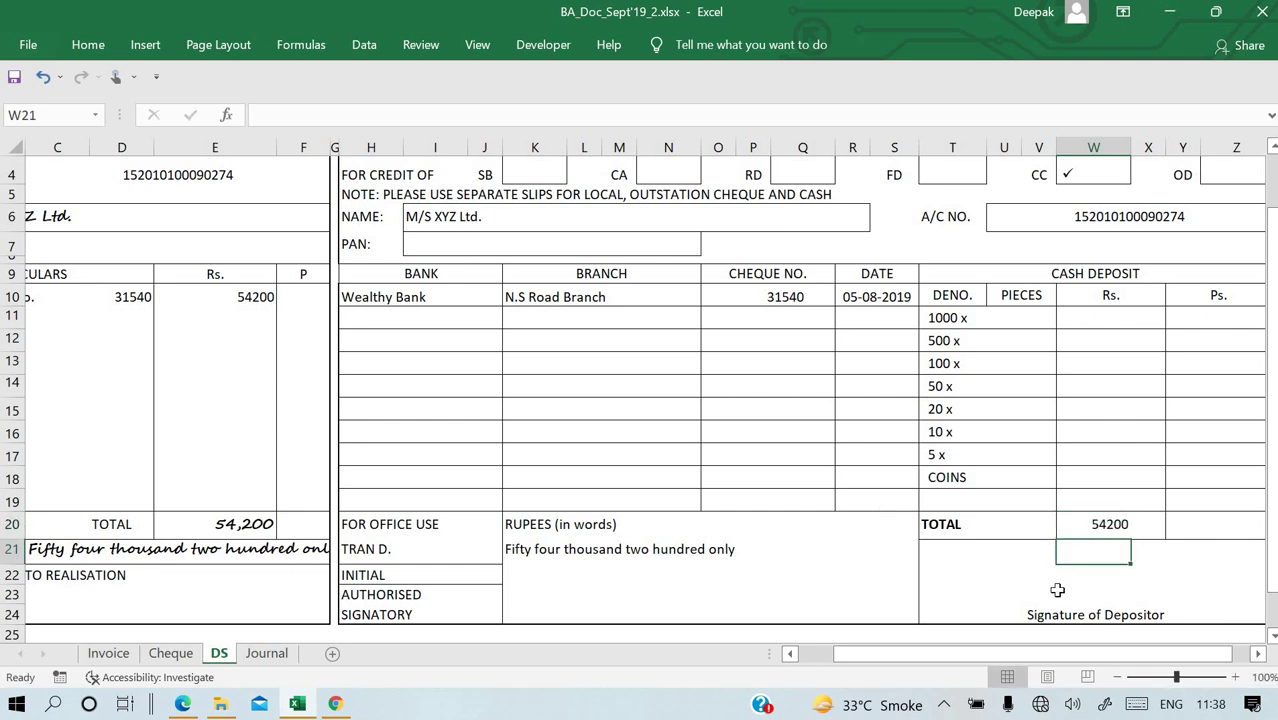
Enter the depositor's full name in V23 above Signature of Depositor.
click(1045, 596)
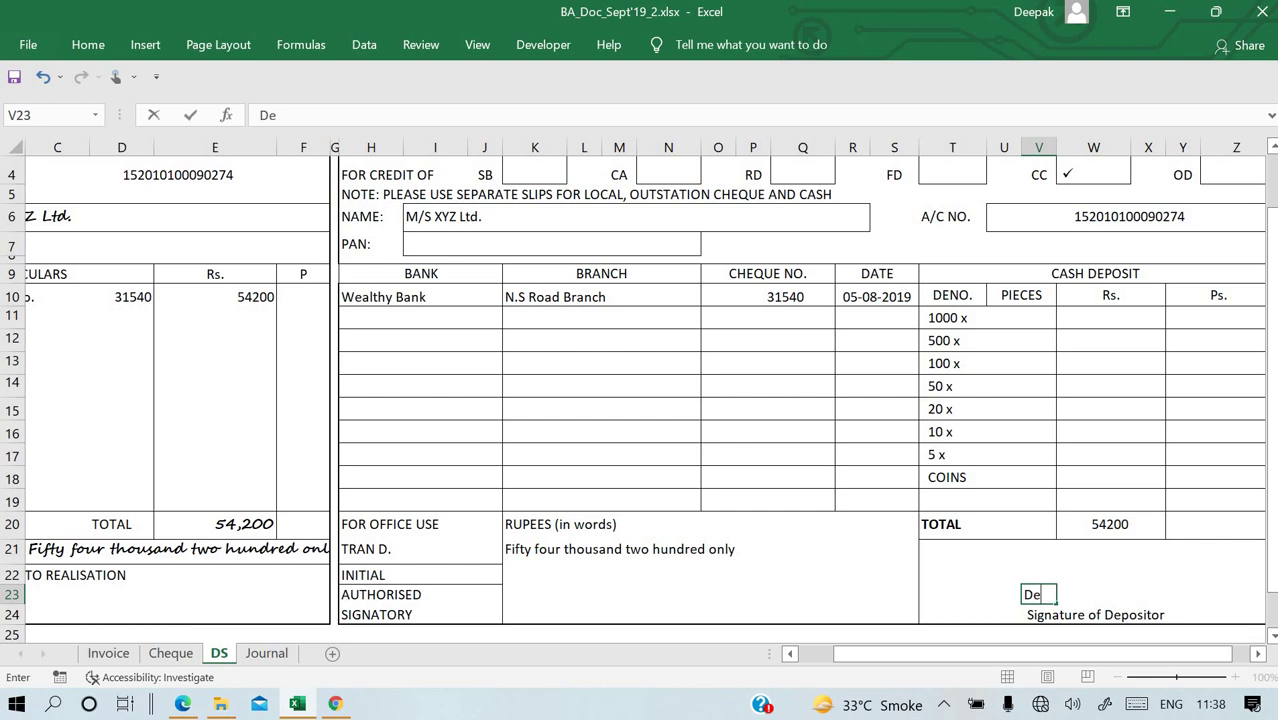
key(Return)
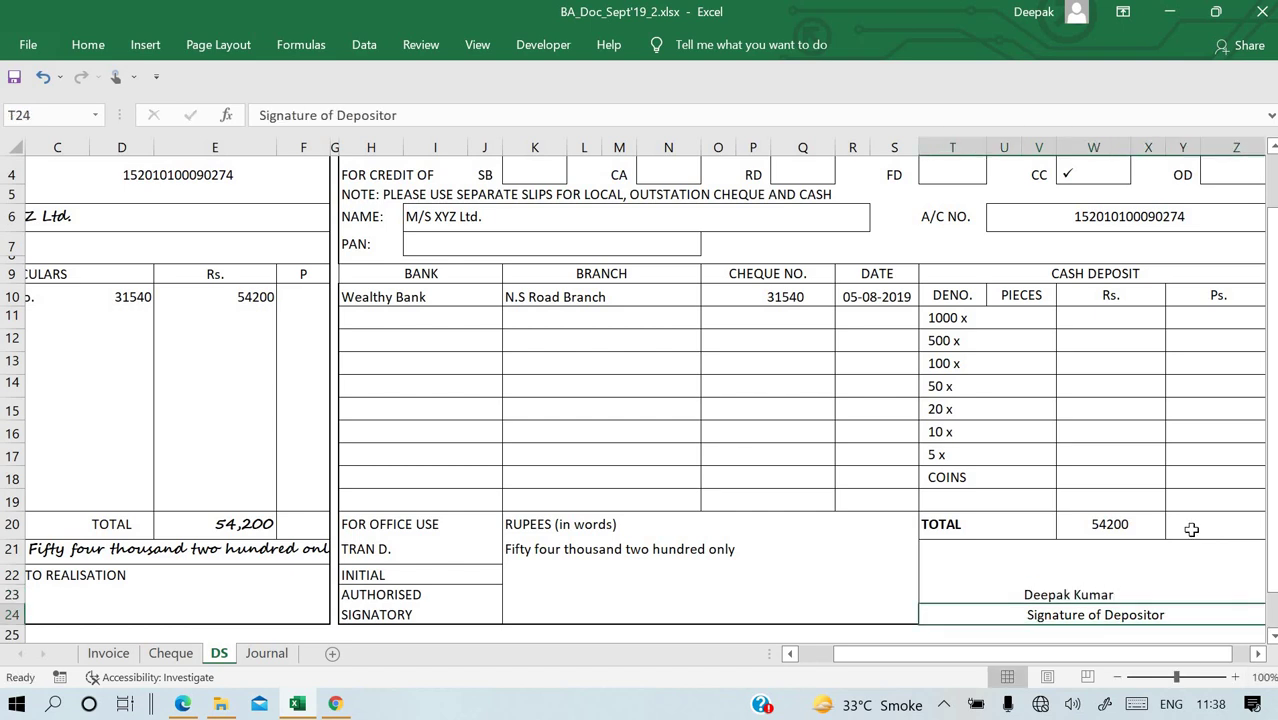
scroll(1190, 498, right, 4)
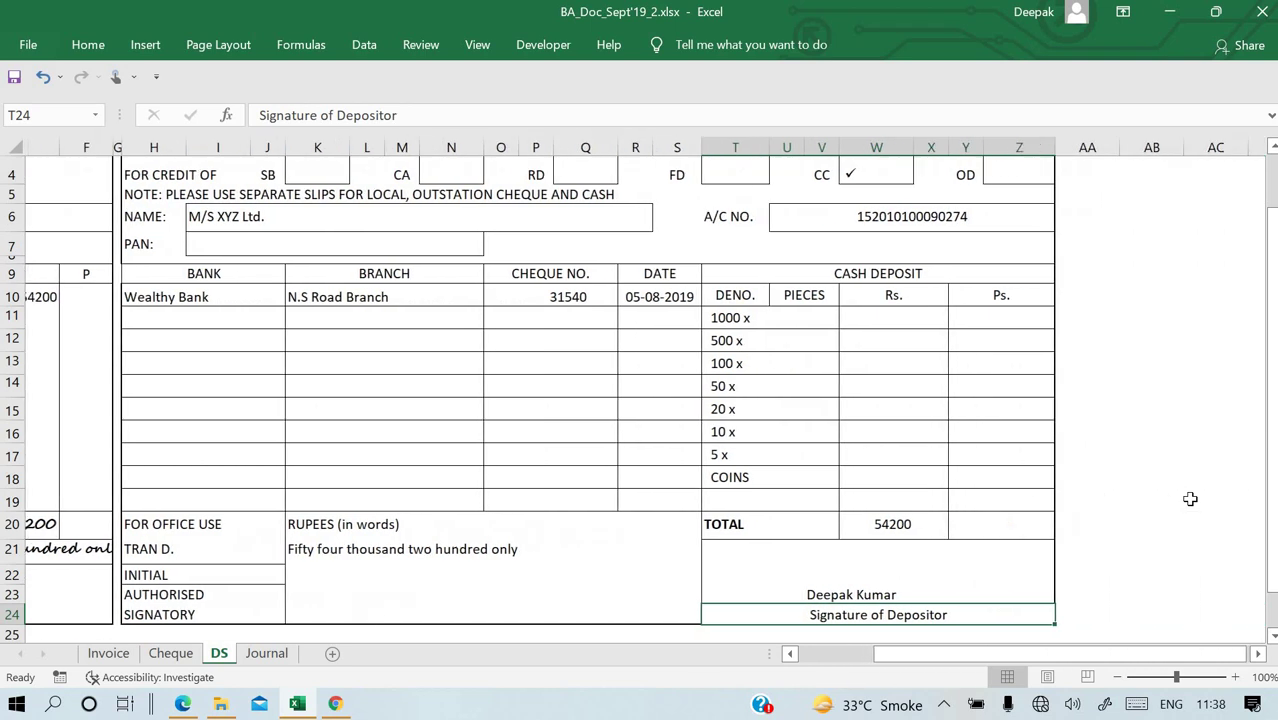
scroll(1190, 498, up, 1)
scroll(1190, 498, left, 5)
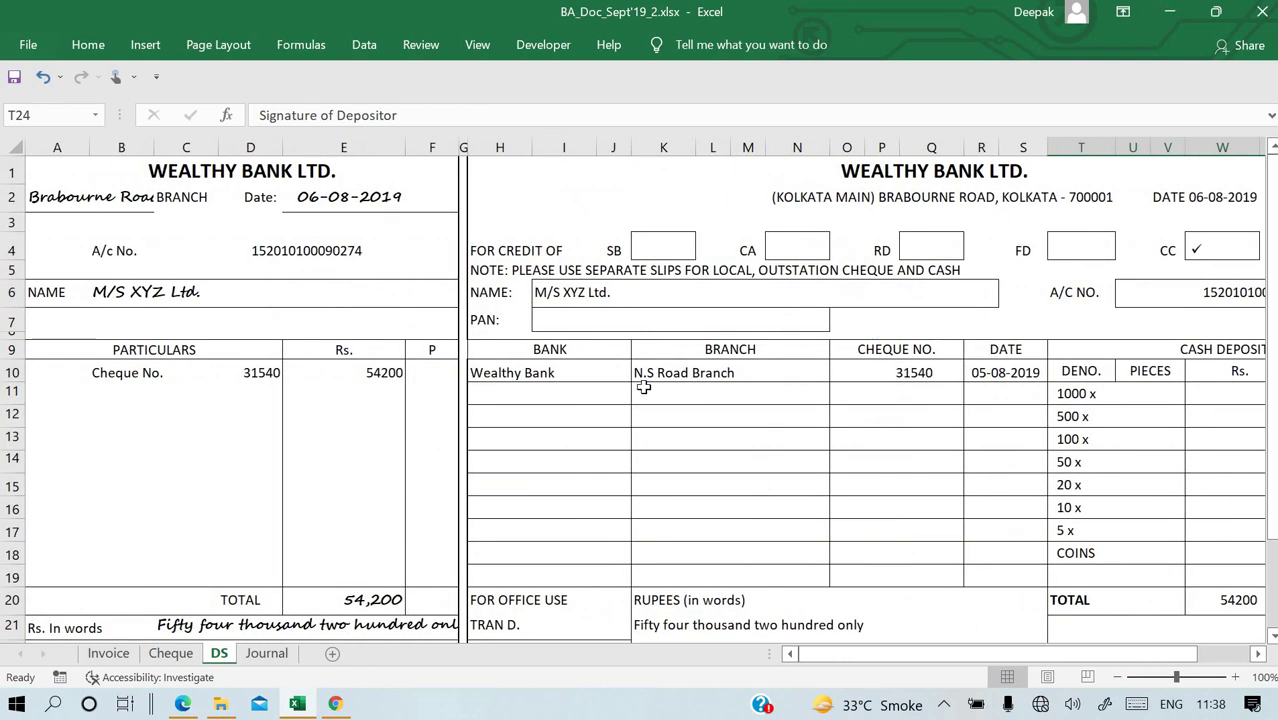
click(662, 334)
scroll(662, 334, down, 3)
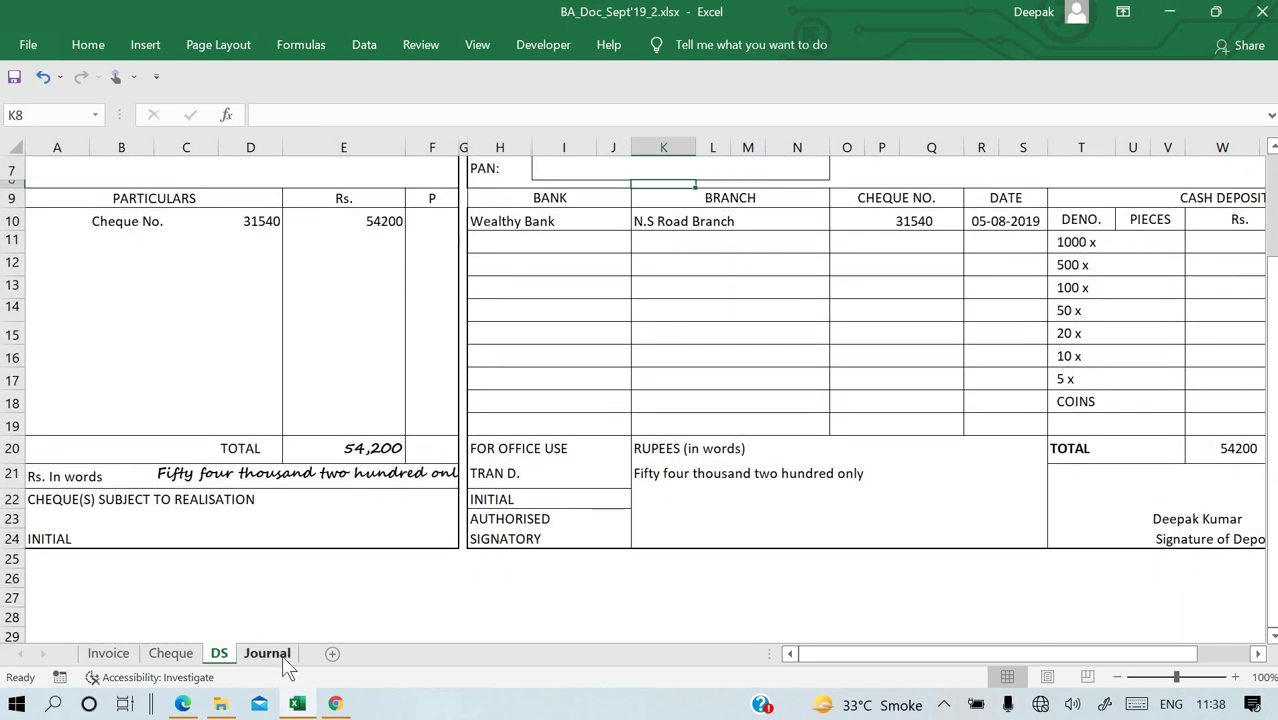
On the Journal sheet, enter the date 06/08/2019 in A12.
click(282, 655)
scroll(530, 482, down, 1)
scroll(530, 482, down, 1)
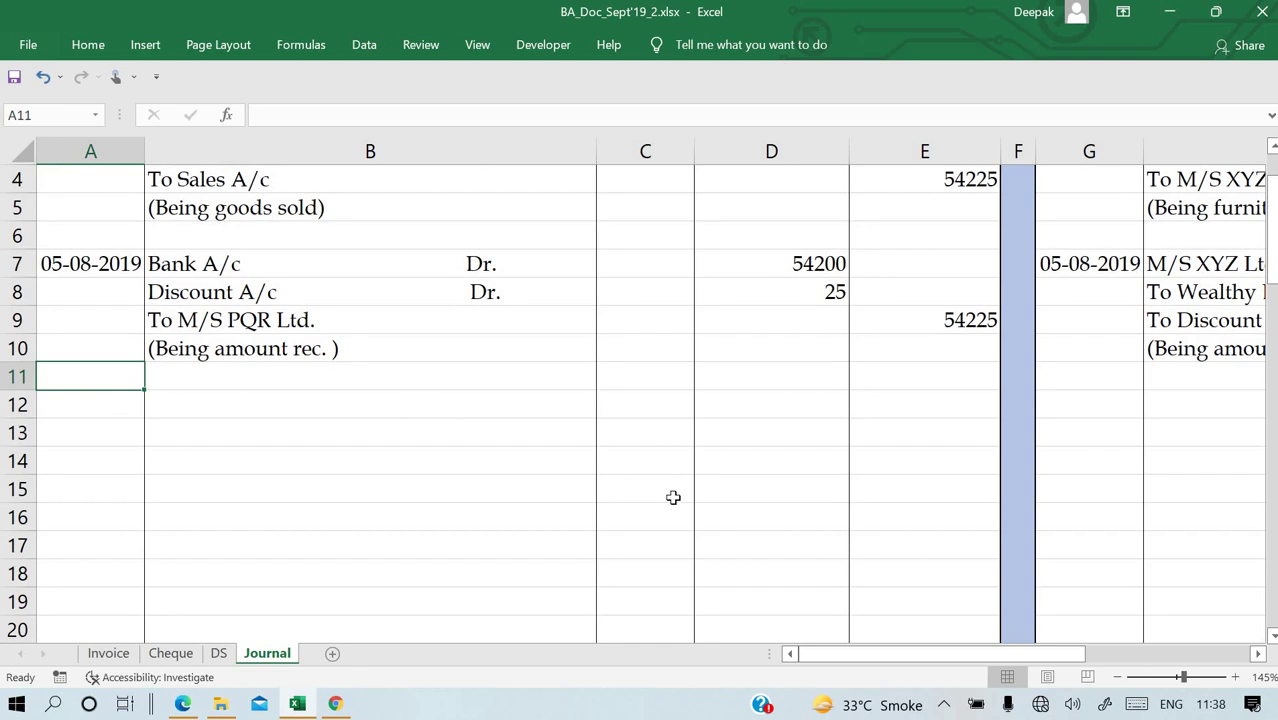
text(0)
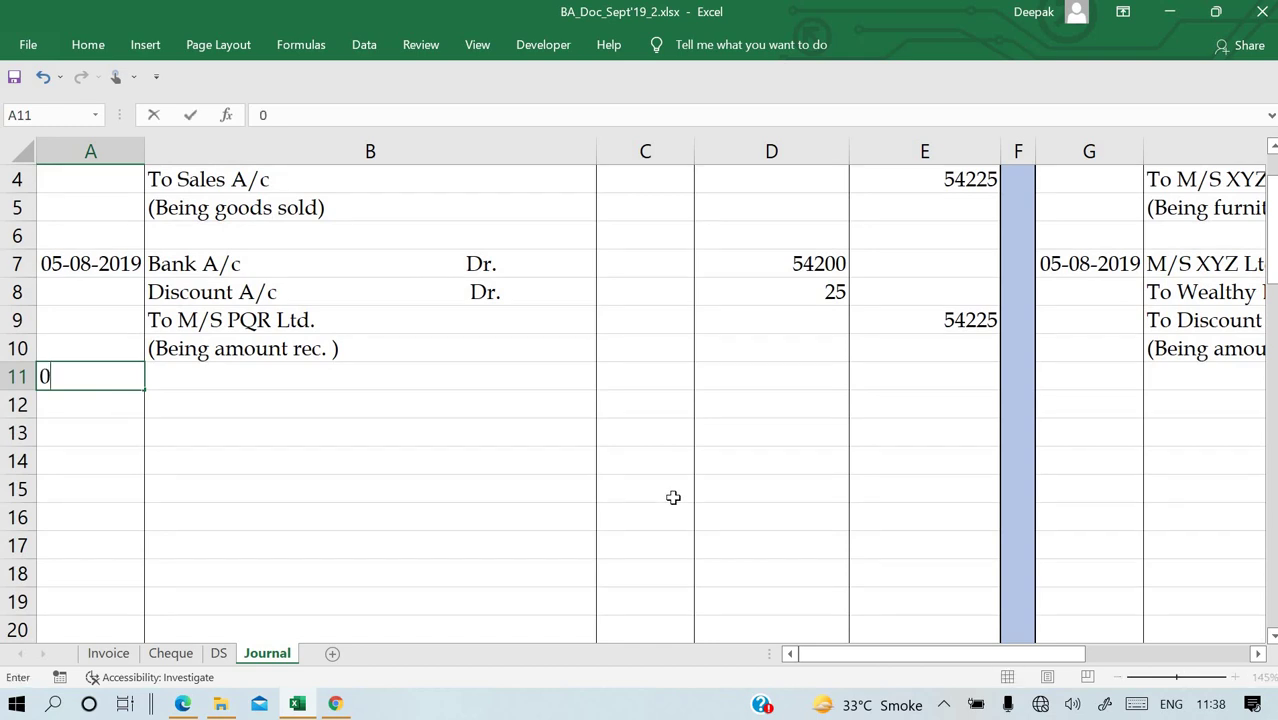
text(6/08/2019)
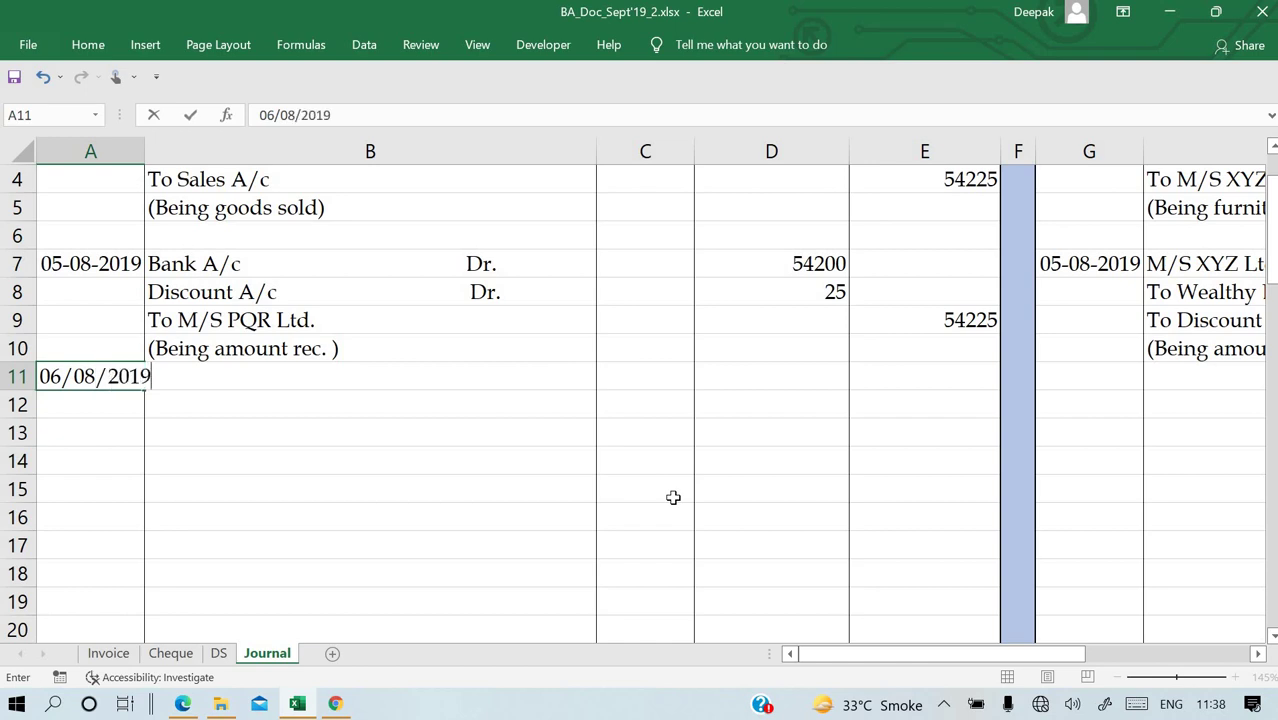
key(Return)
key(Up)
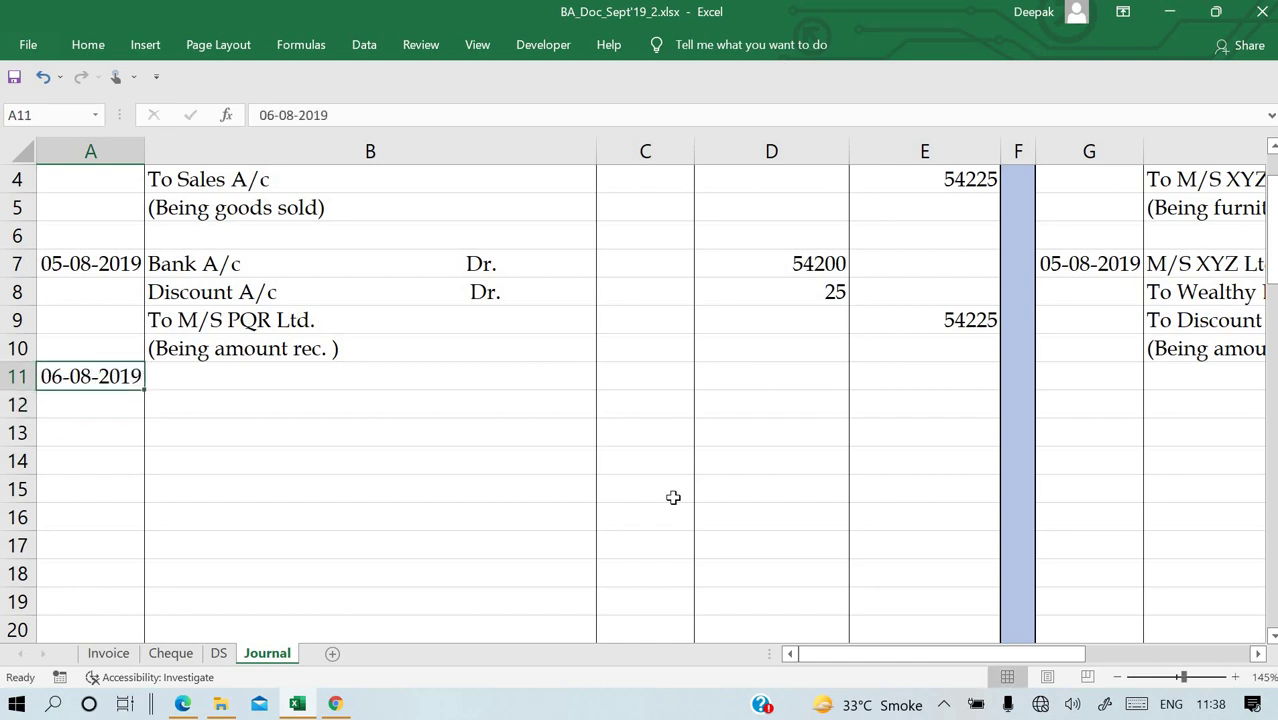
key(ctrl+c)
key(Return)
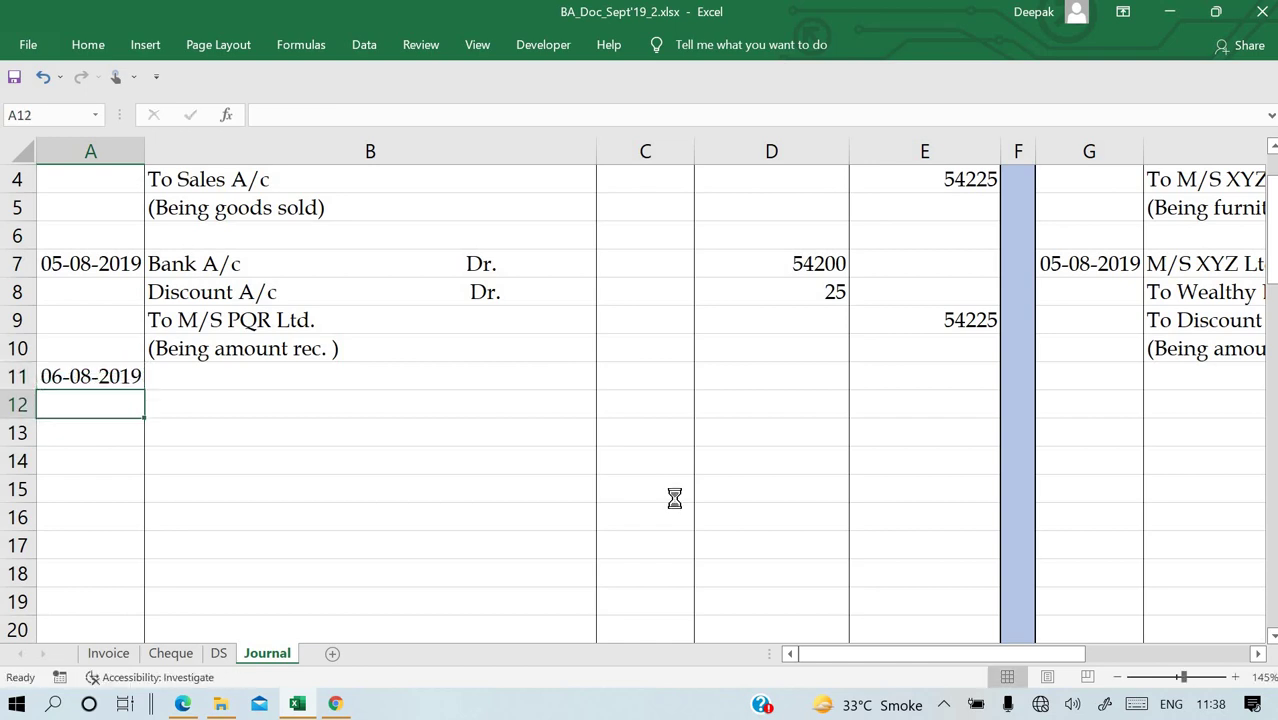
key(Up)
key(Right)
key(Down)
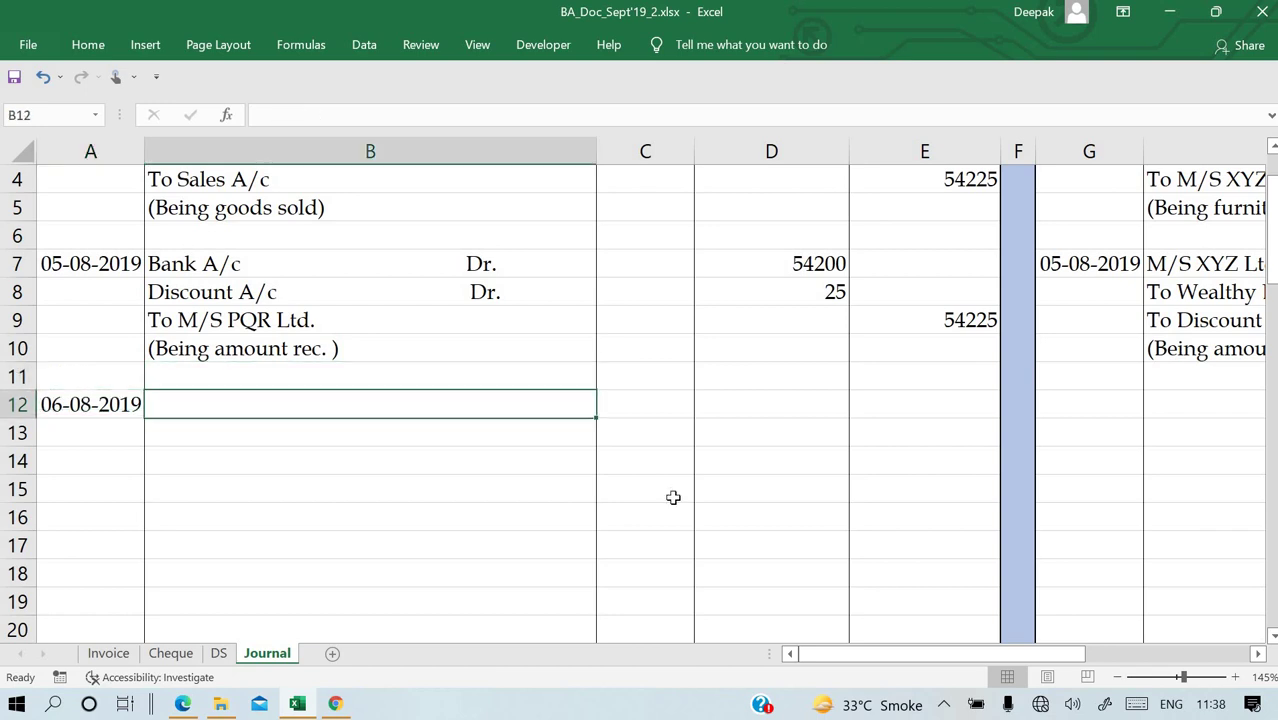
Enter 'Wealthy Bank A/c Dr.' in B12 and begin the credit line with 'To'.
text(Wealthy )
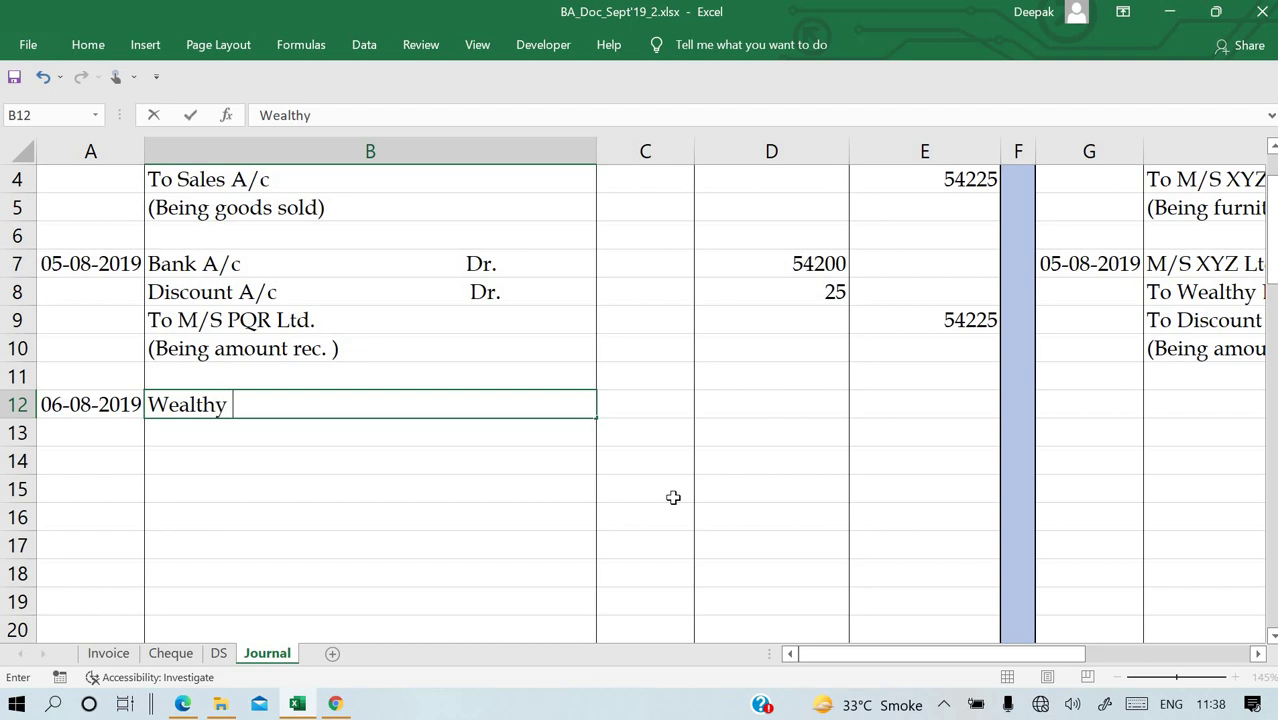
text(Bank Ac)
key(BackSpace)
text(/c                                 Dr.)
key(Return)
text(To)
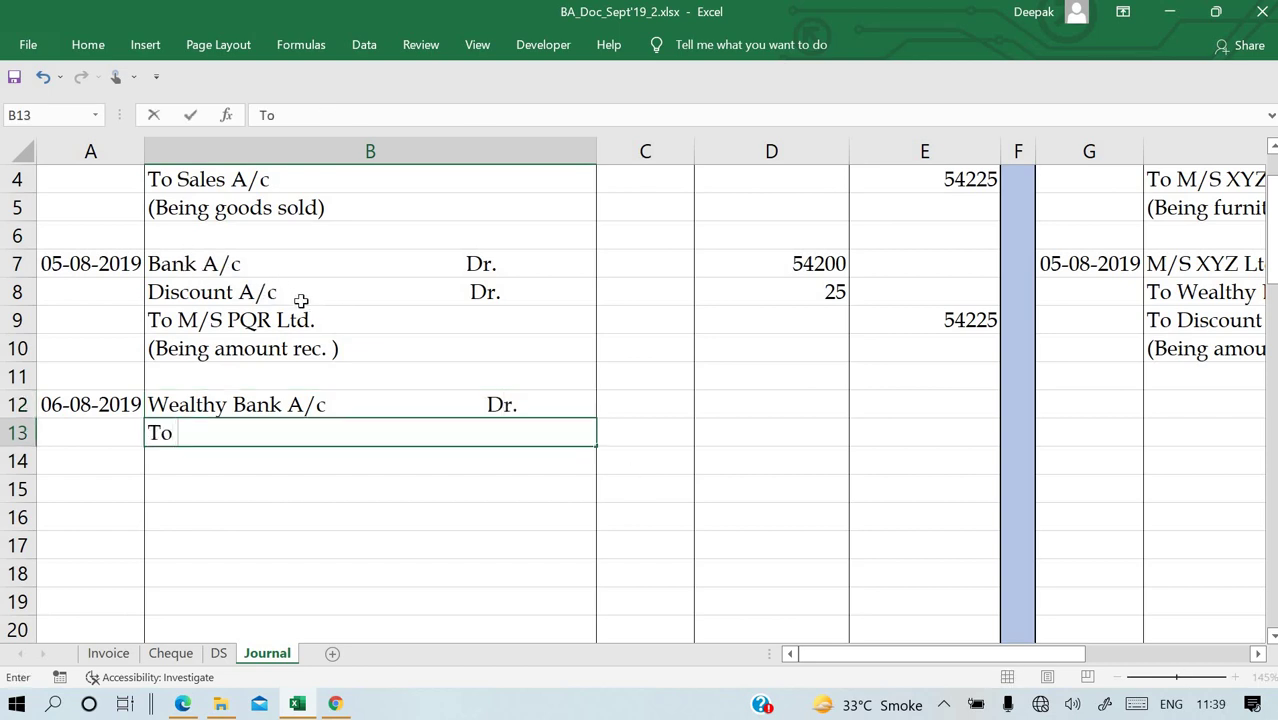
Change the earlier debit account in B7 from Bank A/c to Cash A/c.
key(Escape)
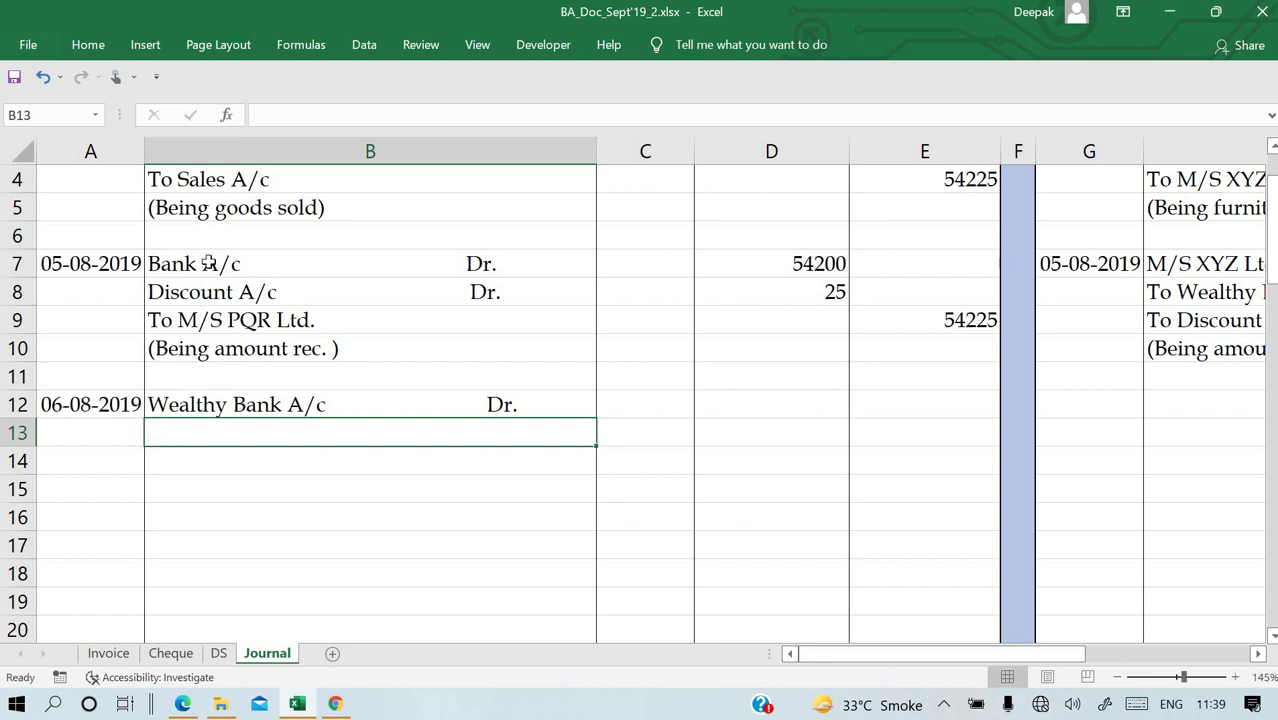
double_click(203, 263)
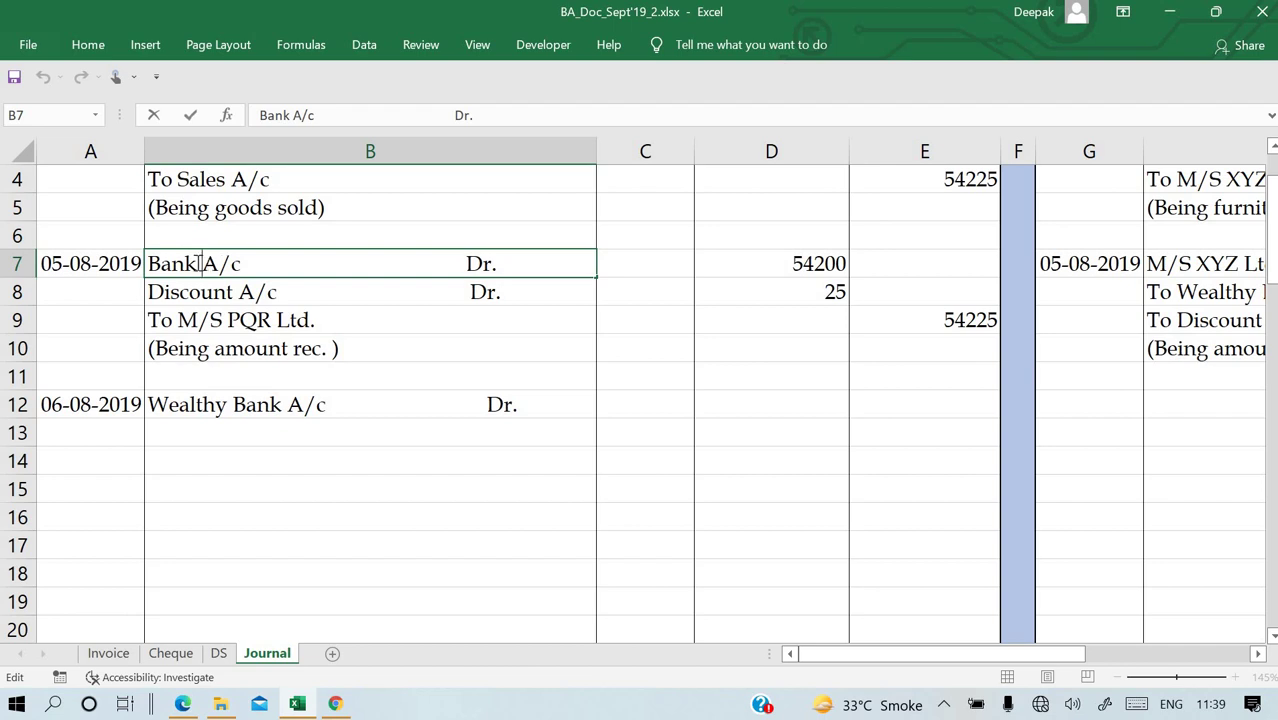
drag(197, 263, 139, 258)
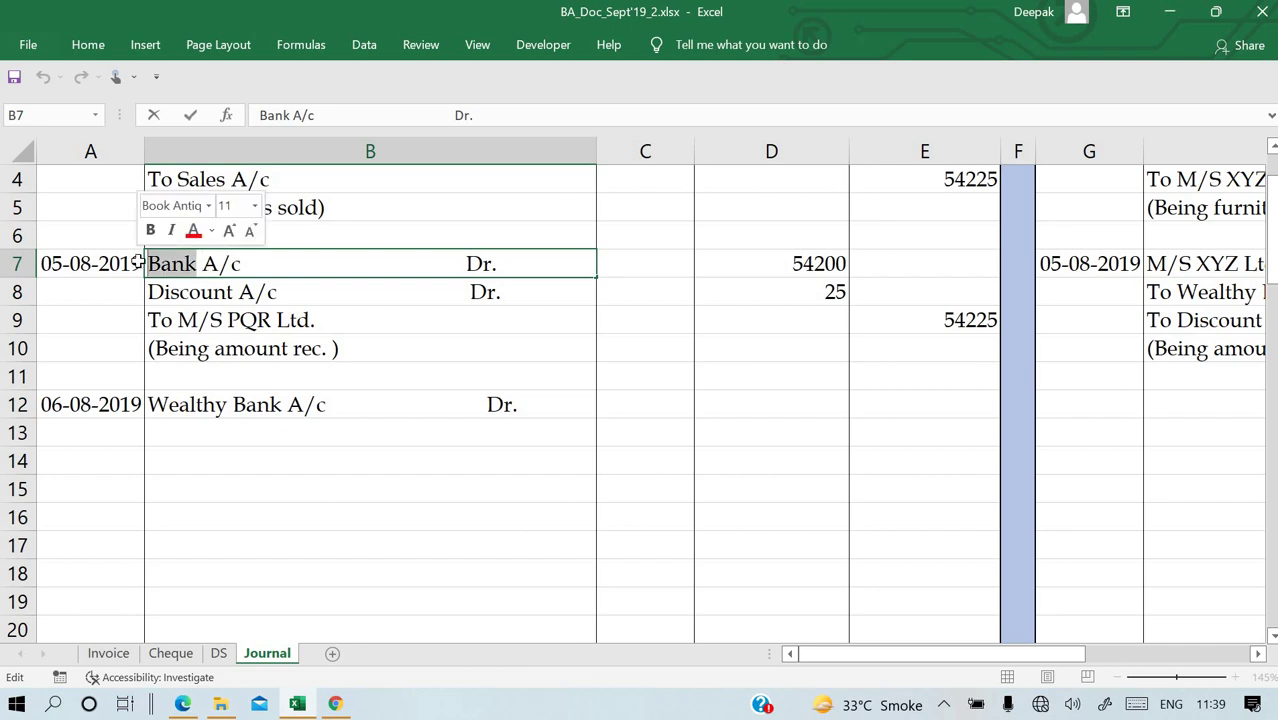
text(Cash)
key(Return)
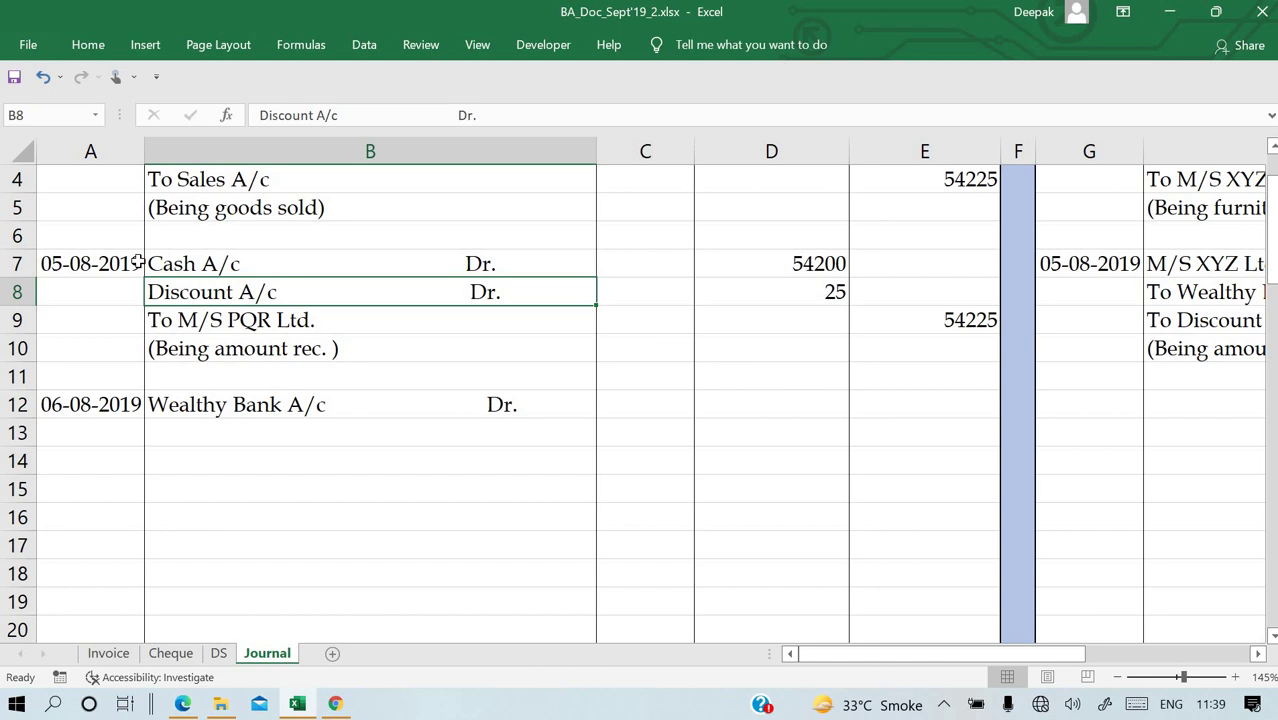
Enter 'To Cash A/c' in B13 and 54200 as the Wealthy Bank debit in D12.
click(288, 432)
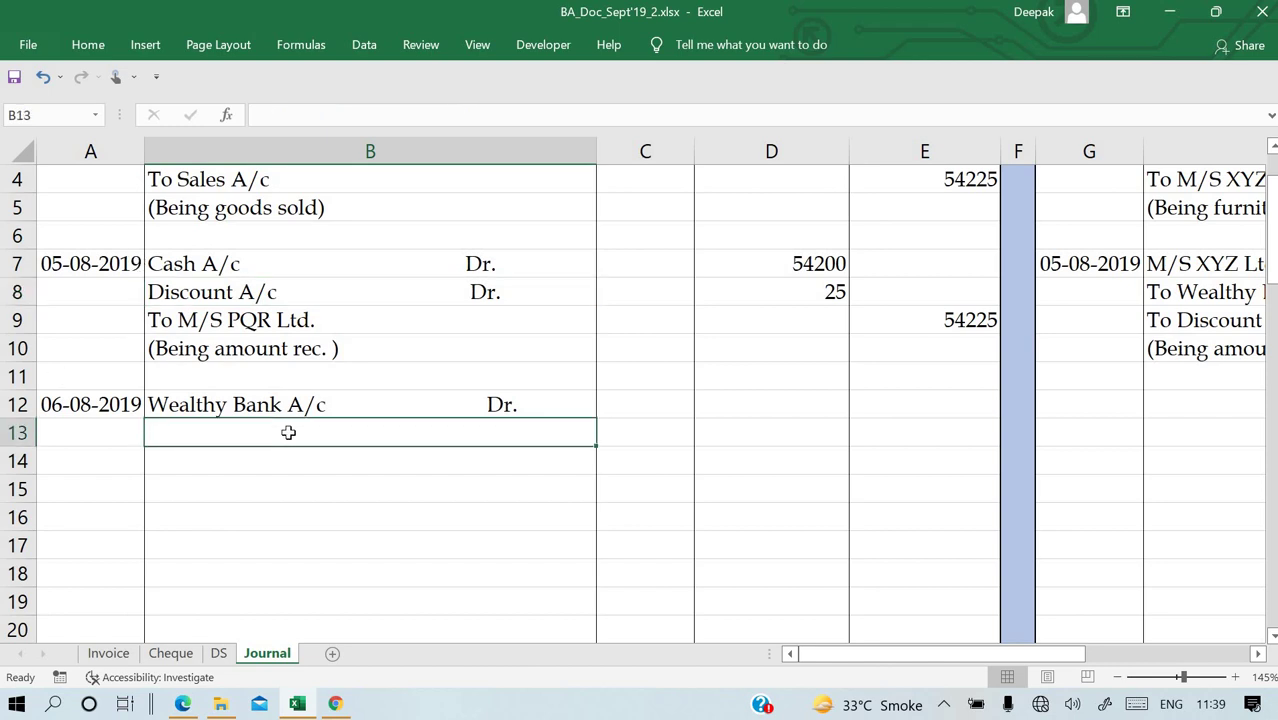
text(To Cash A/c)
key(Return)
key(Up)
key(Up)
key(Right)
key(Right)
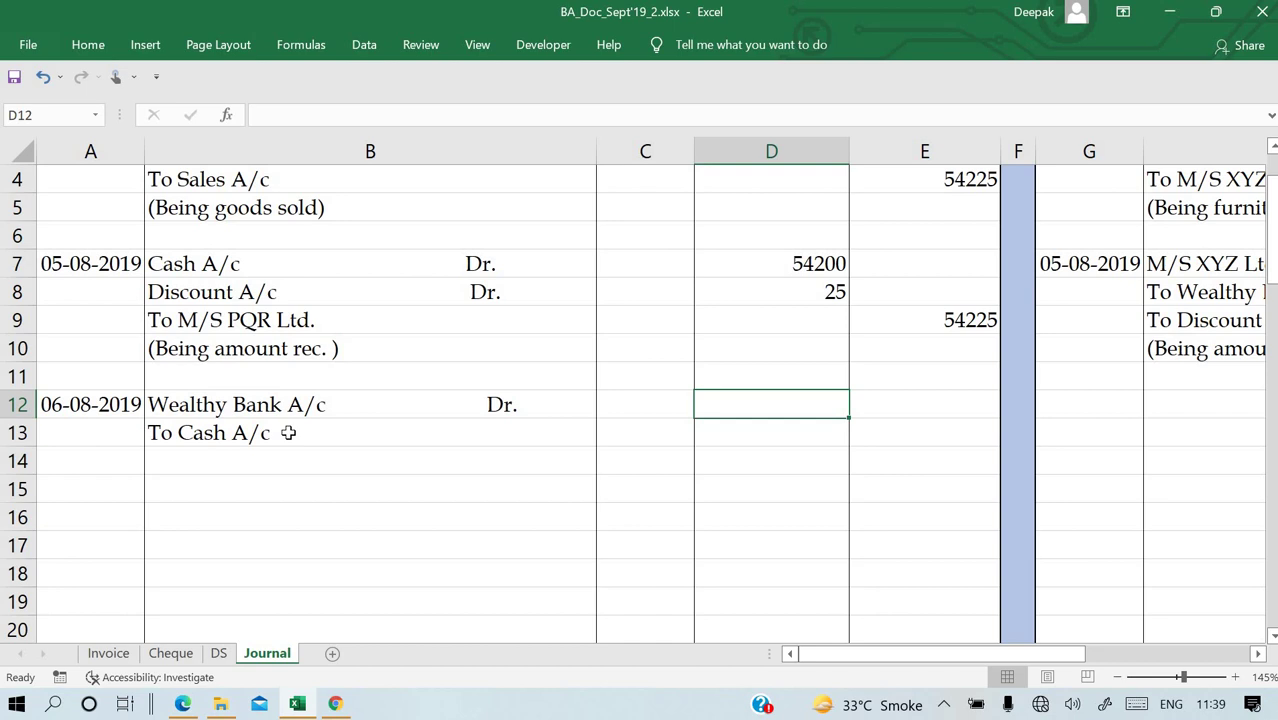
text(54200)
key(Return)
Set the Cash A/c credit in E13 to =D12 (54200).
key(Up)
key(Right)
key(Down)
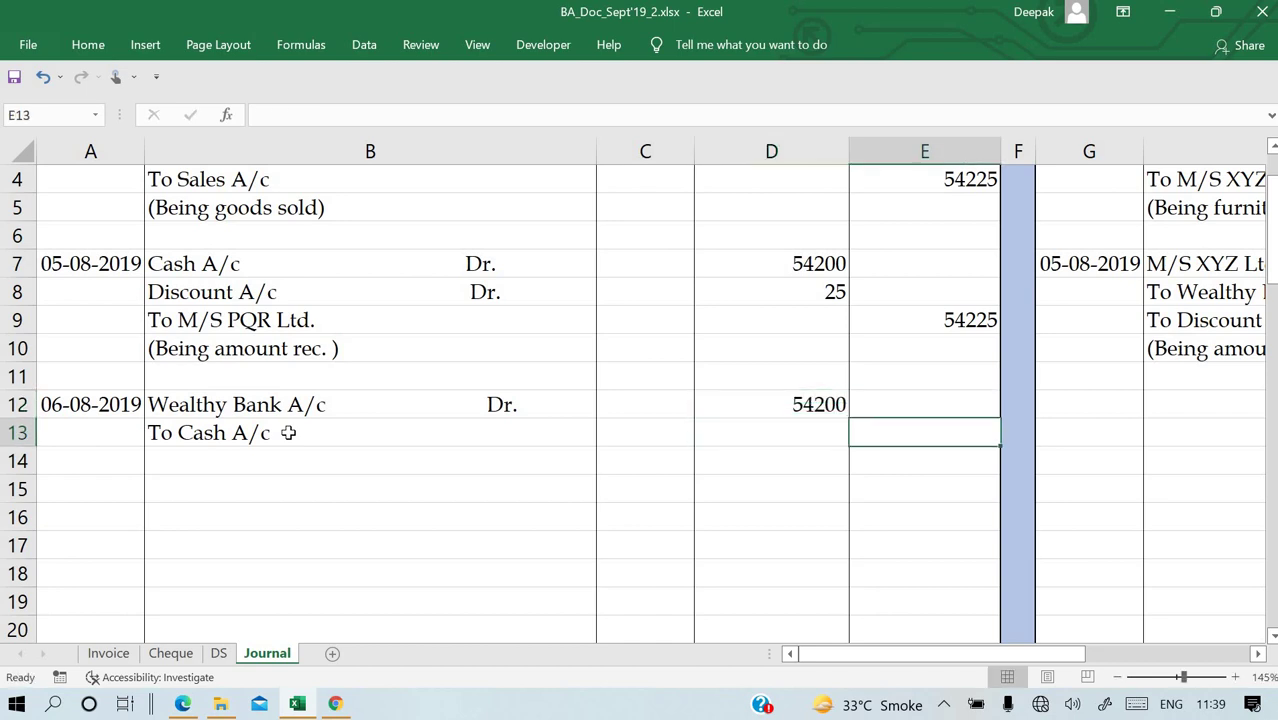
text(=)
key(Up)
key(Left)
key(Return)
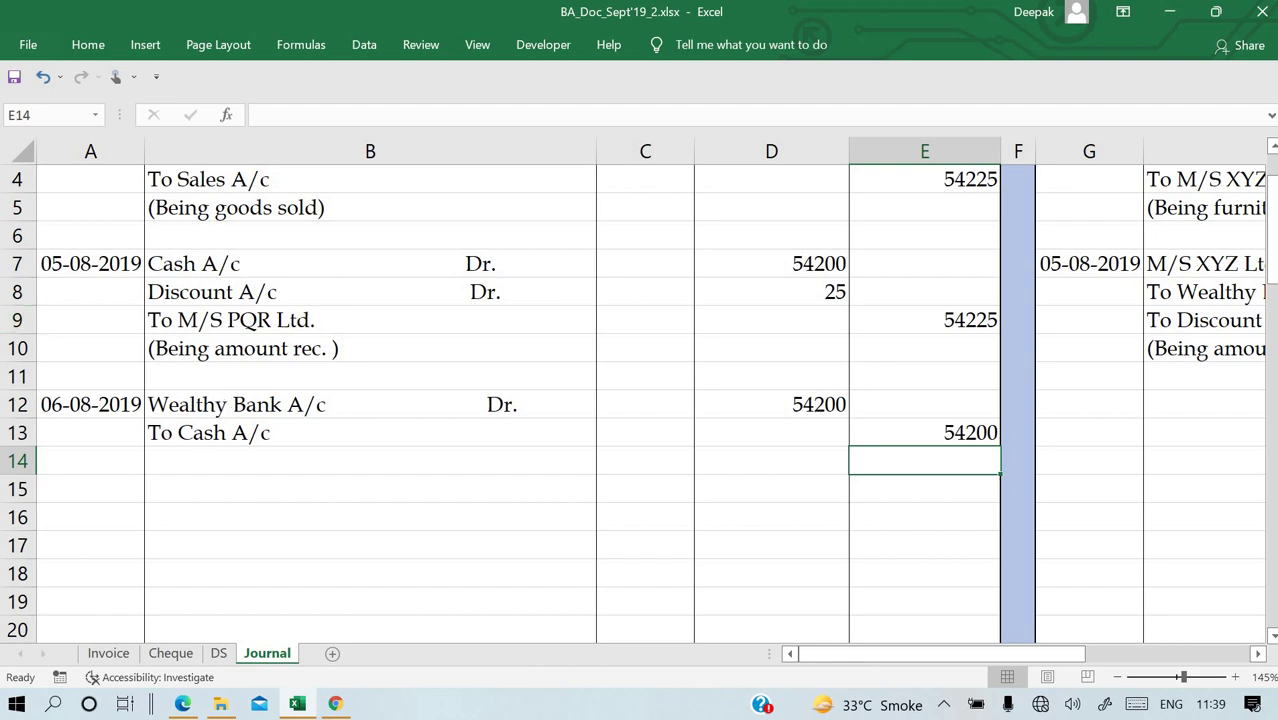
click(200, 260)
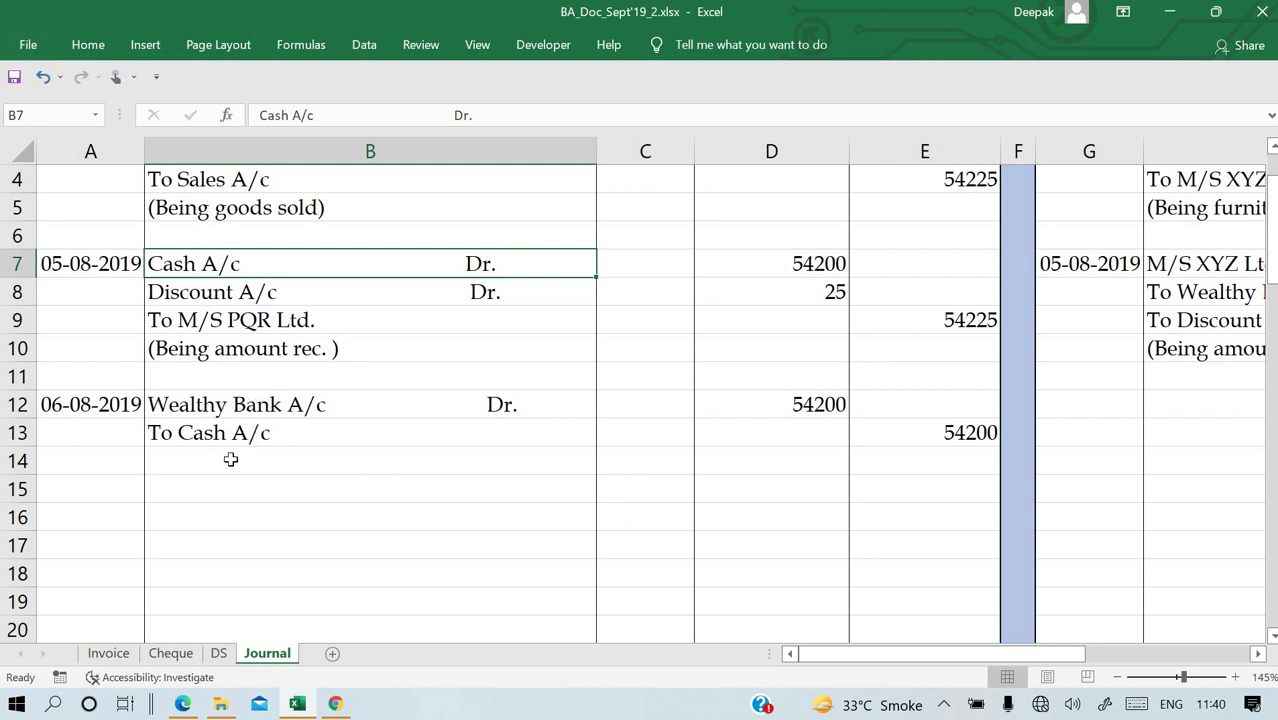
Enter the narration '(Being cheque deposited)' in B14 under the To Cash A/c line.
click(425, 456)
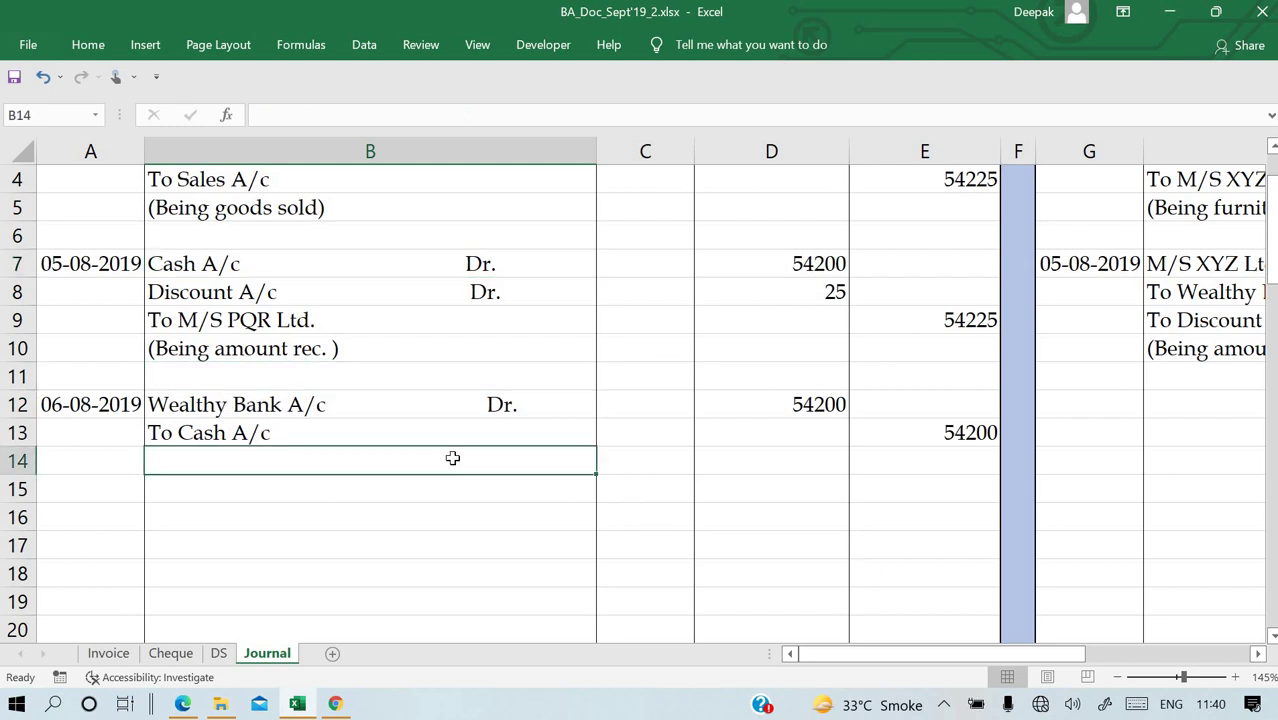
click(342, 497)
click(297, 460)
text((Being)
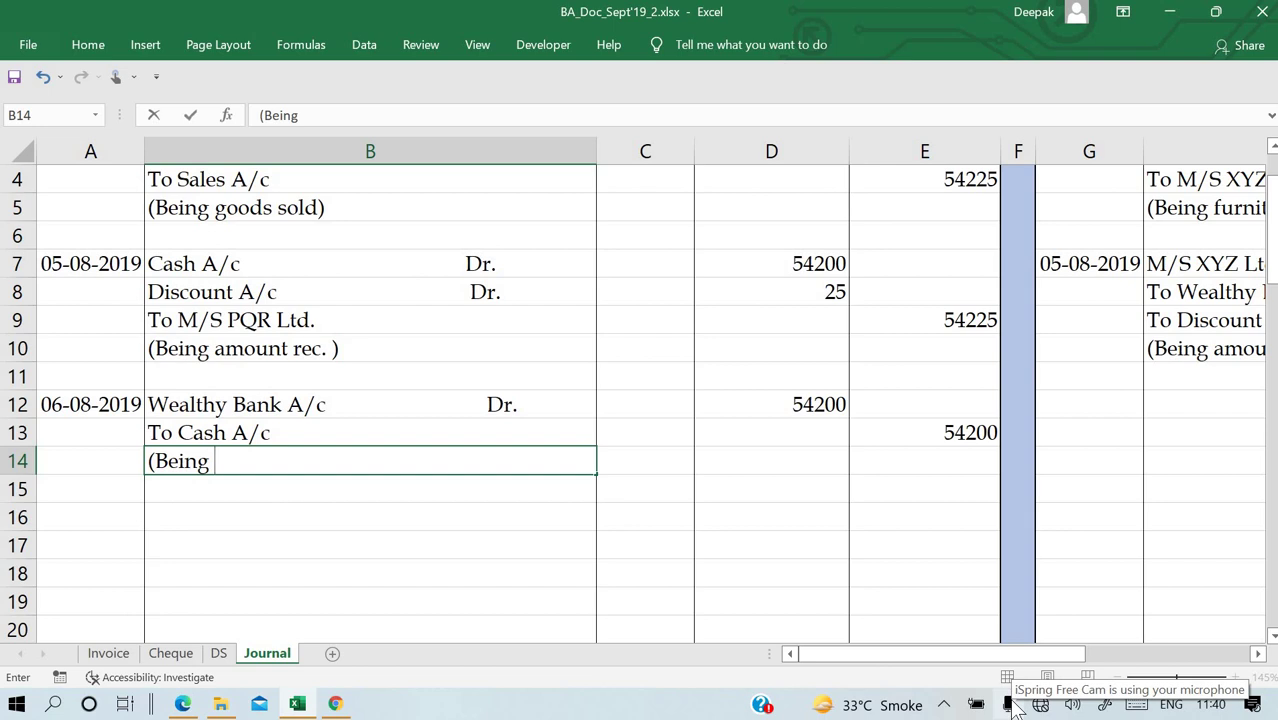
text( cheque )
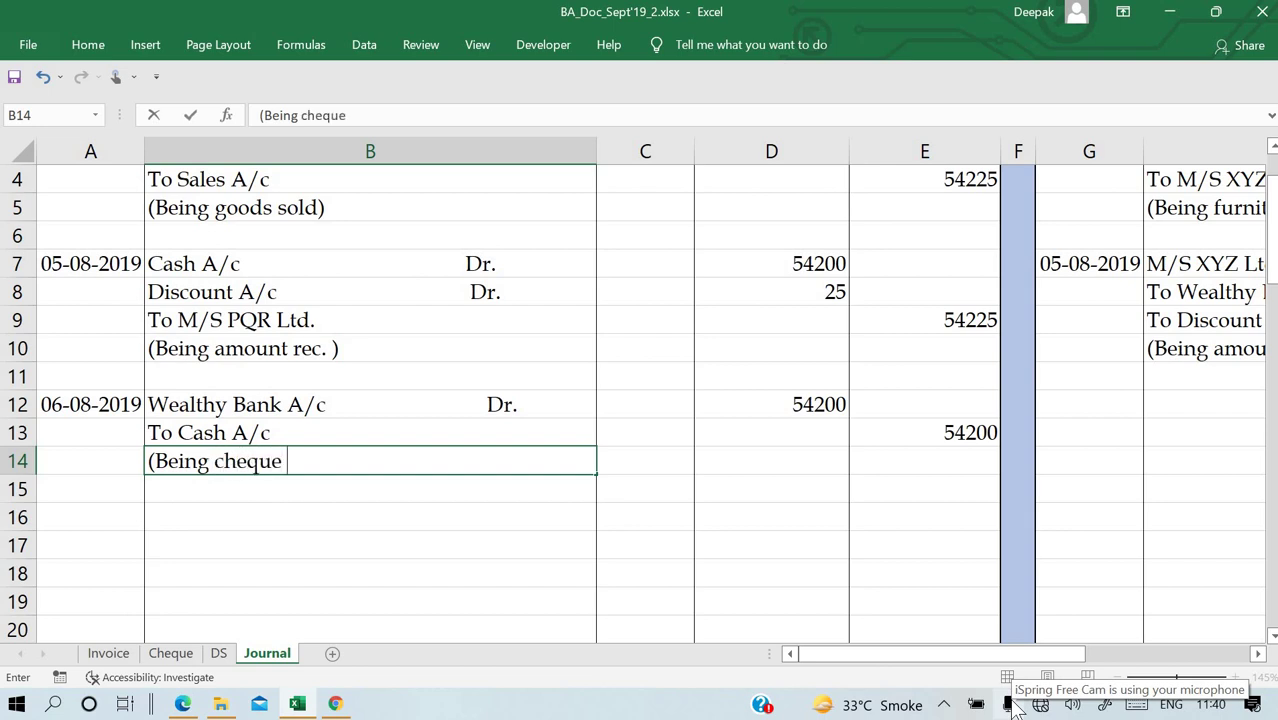
text(deposite)
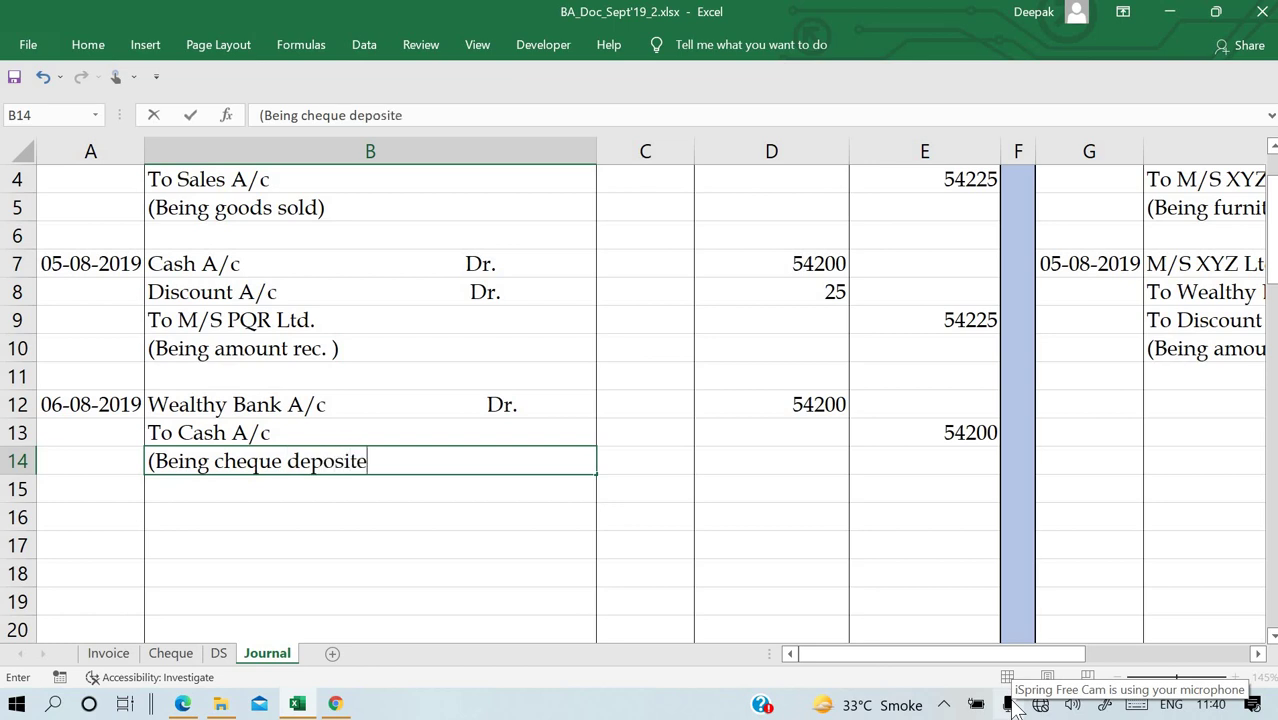
text(d))
key(Return)
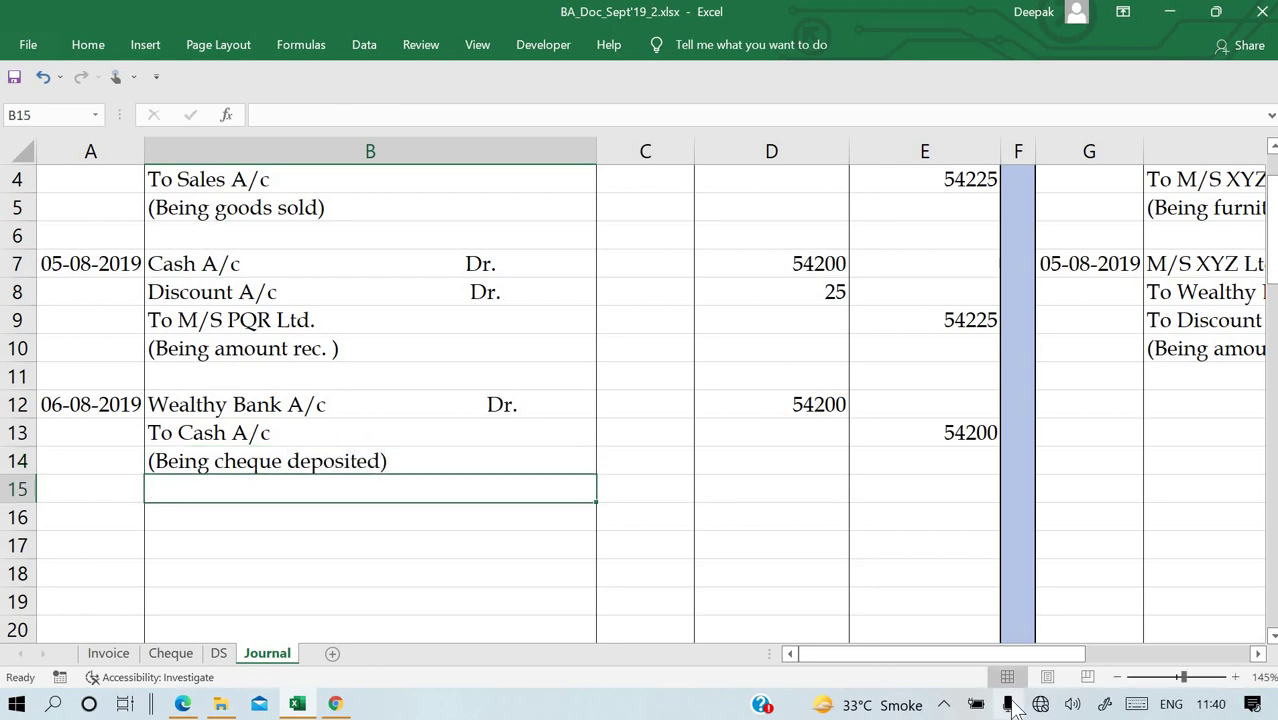
Check the Cheque sheet and insert cheque number 031540 into the B14 narration.
click(170, 653)
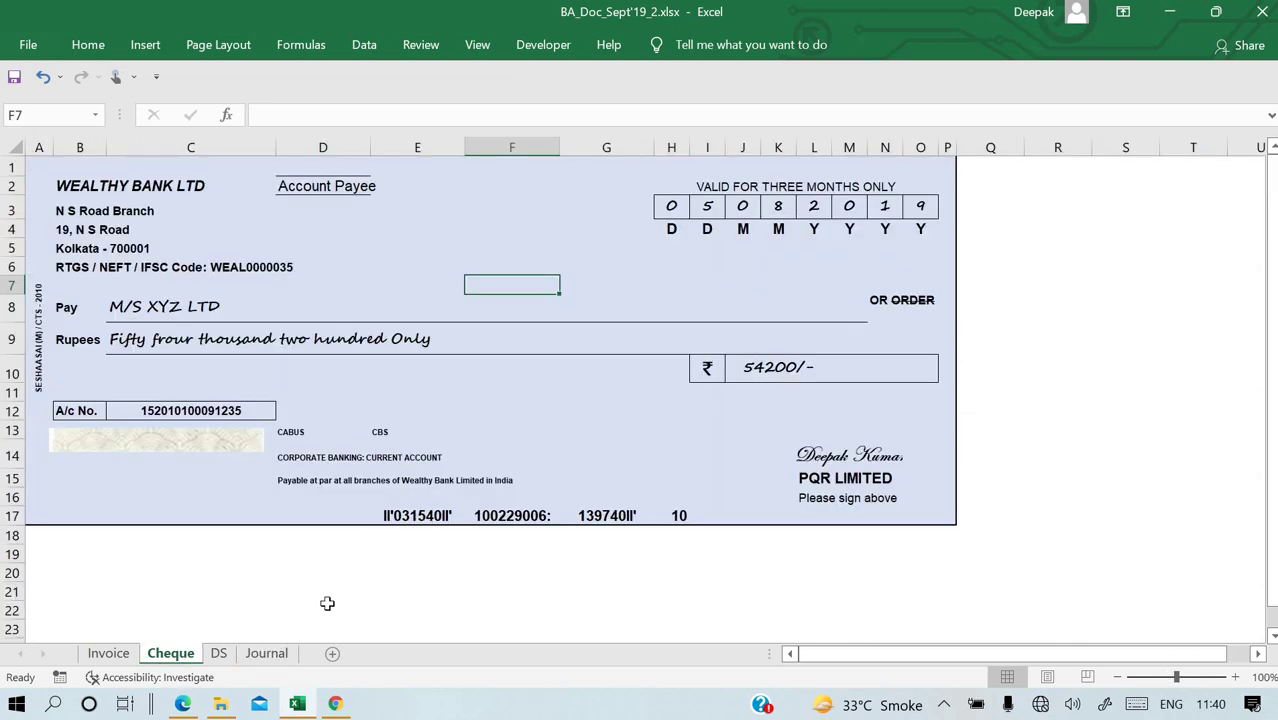
click(266, 653)
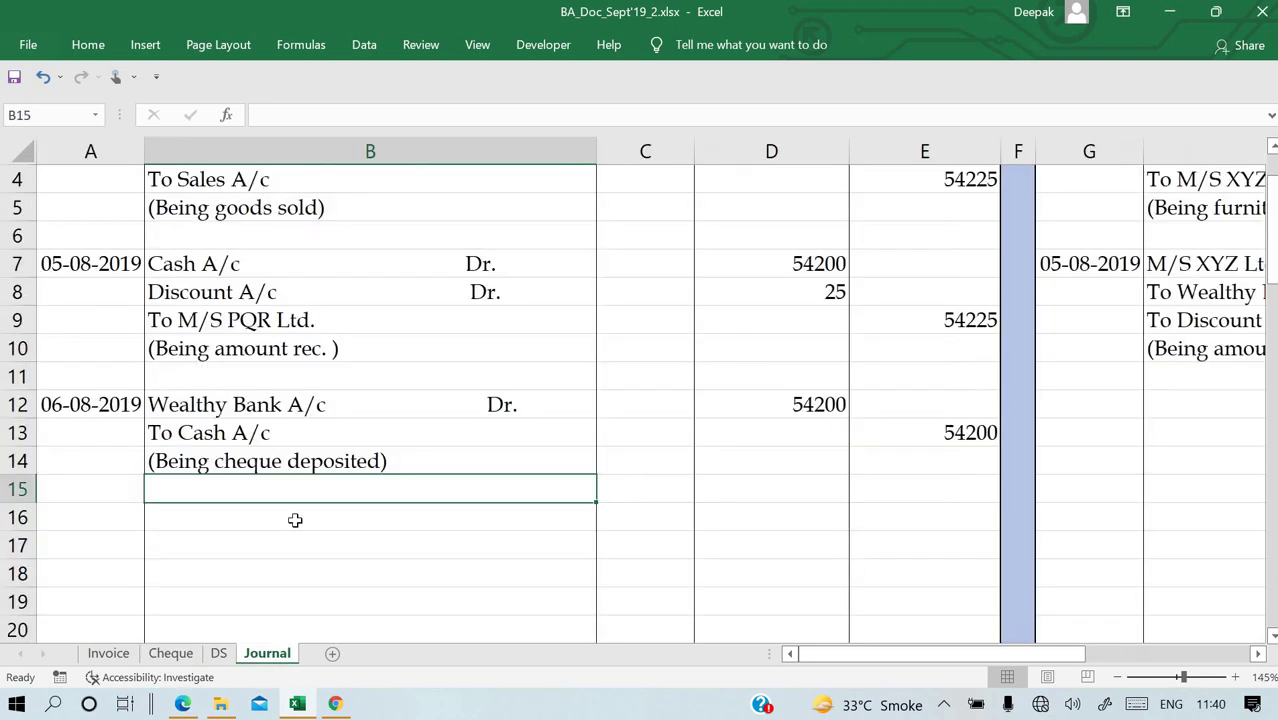
double_click(287, 461)
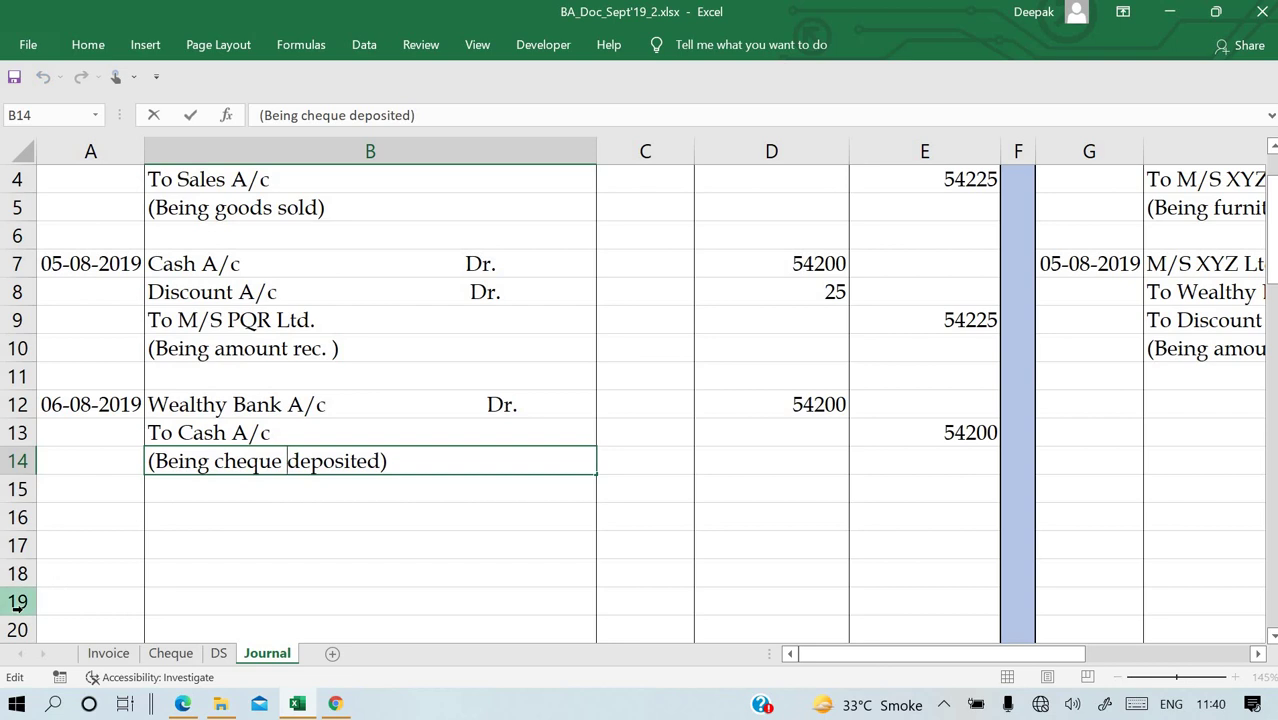
text(0)
text(3154)
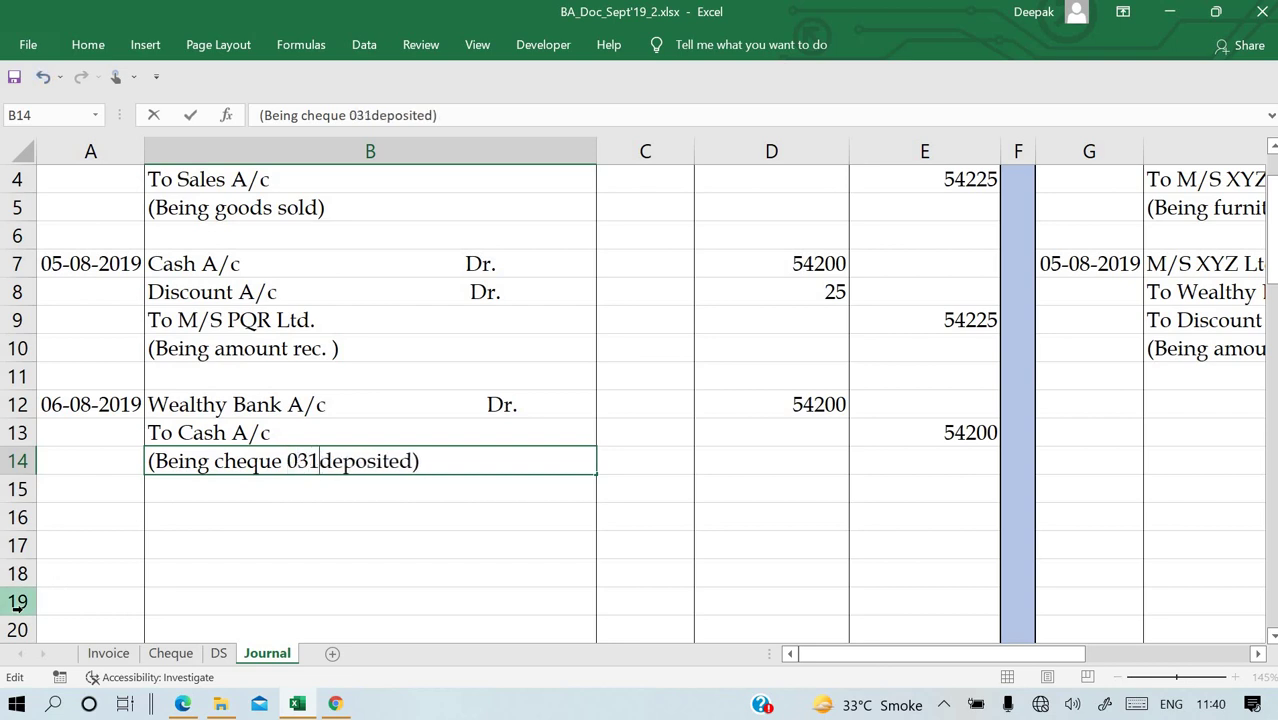
key(Left)
key(Left)
key(Right)
text(0)
key(Left)
key(Left)
key(Left)
key(Left)
key(Left)
key(Left)
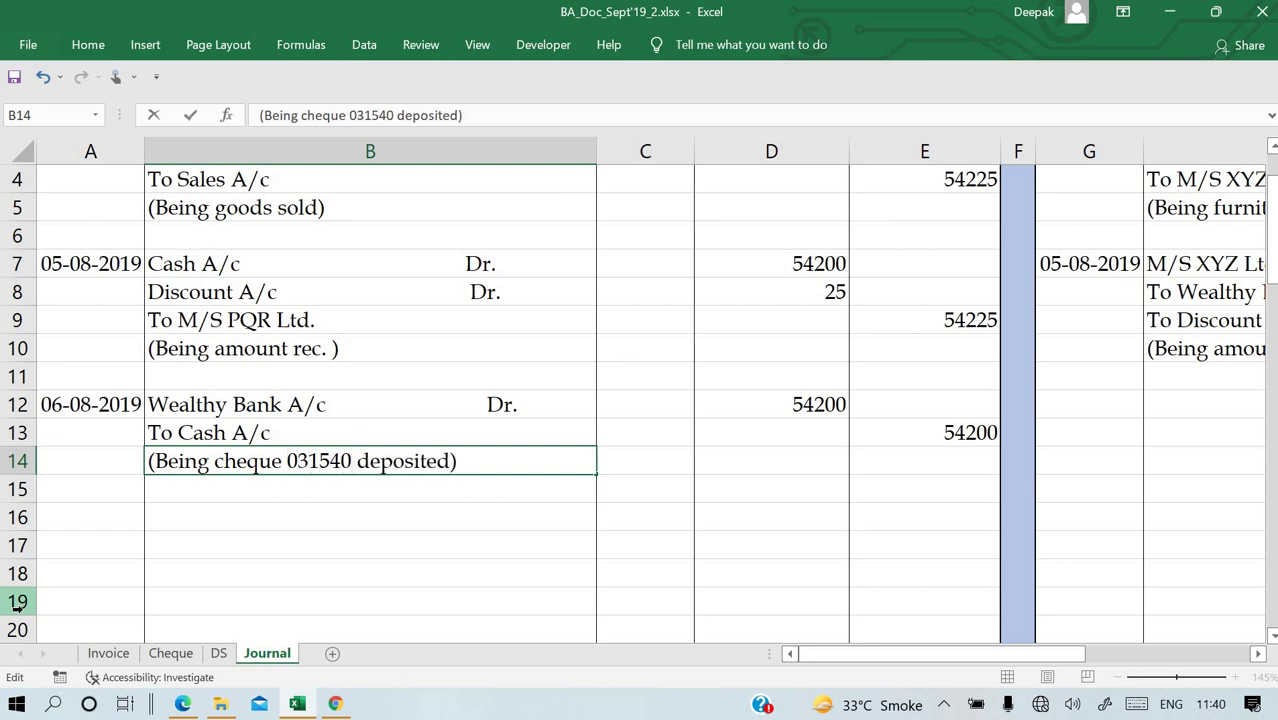
key(Return)
key(Up)
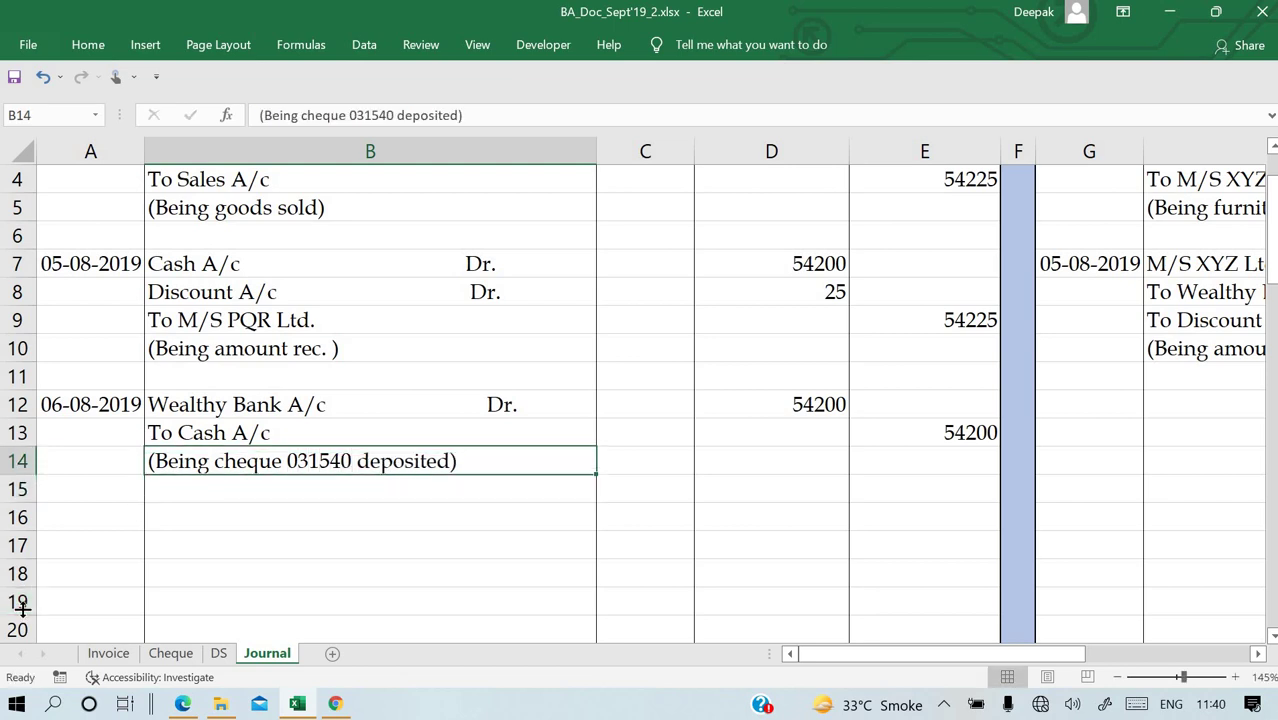
key(Right)
key(Right)
key(Right)
key(Right)
key(Right)
key(Right)
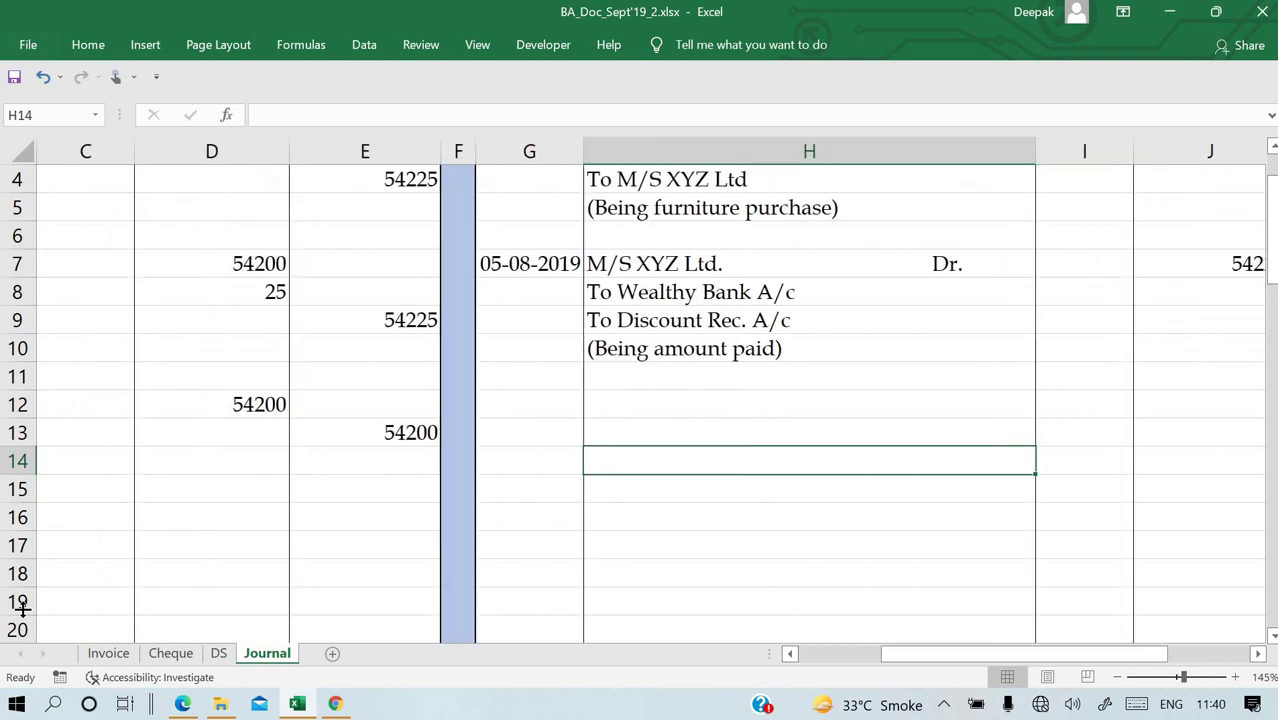
key(Left)
key(Left)
key(Left)
key(Left)
key(Left)
key(Left)
key(Left)
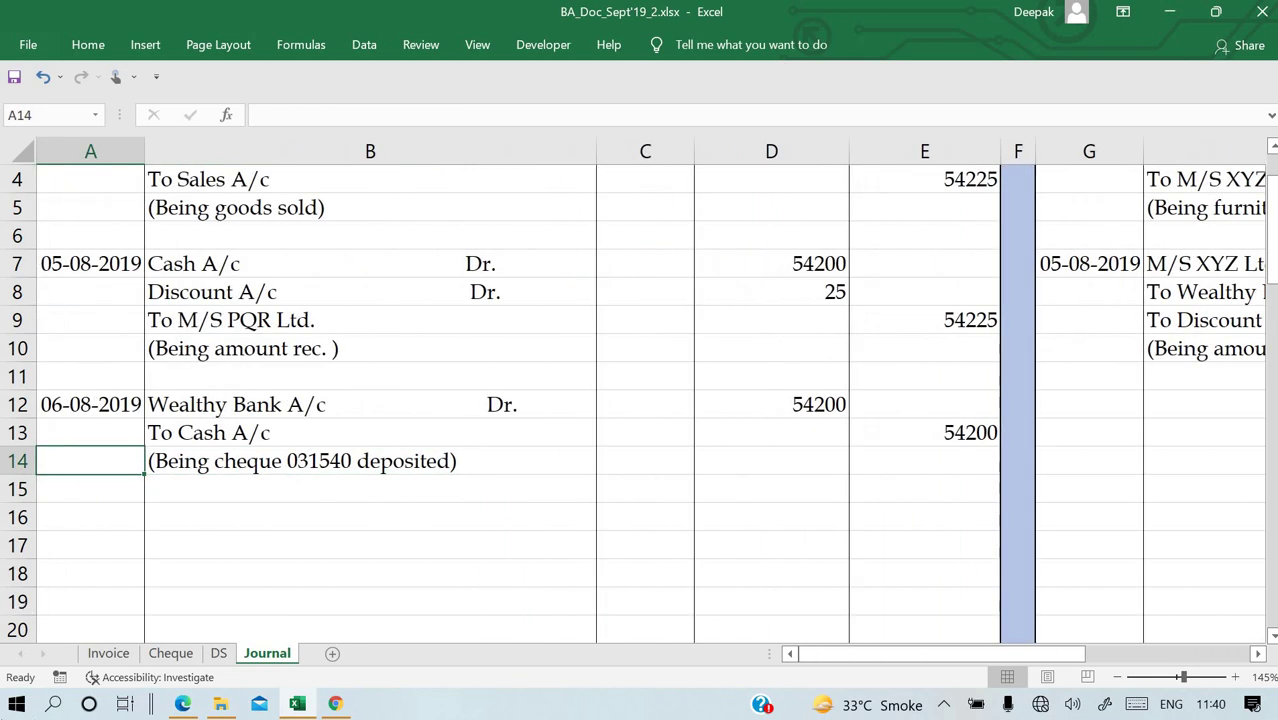
click(183, 704)
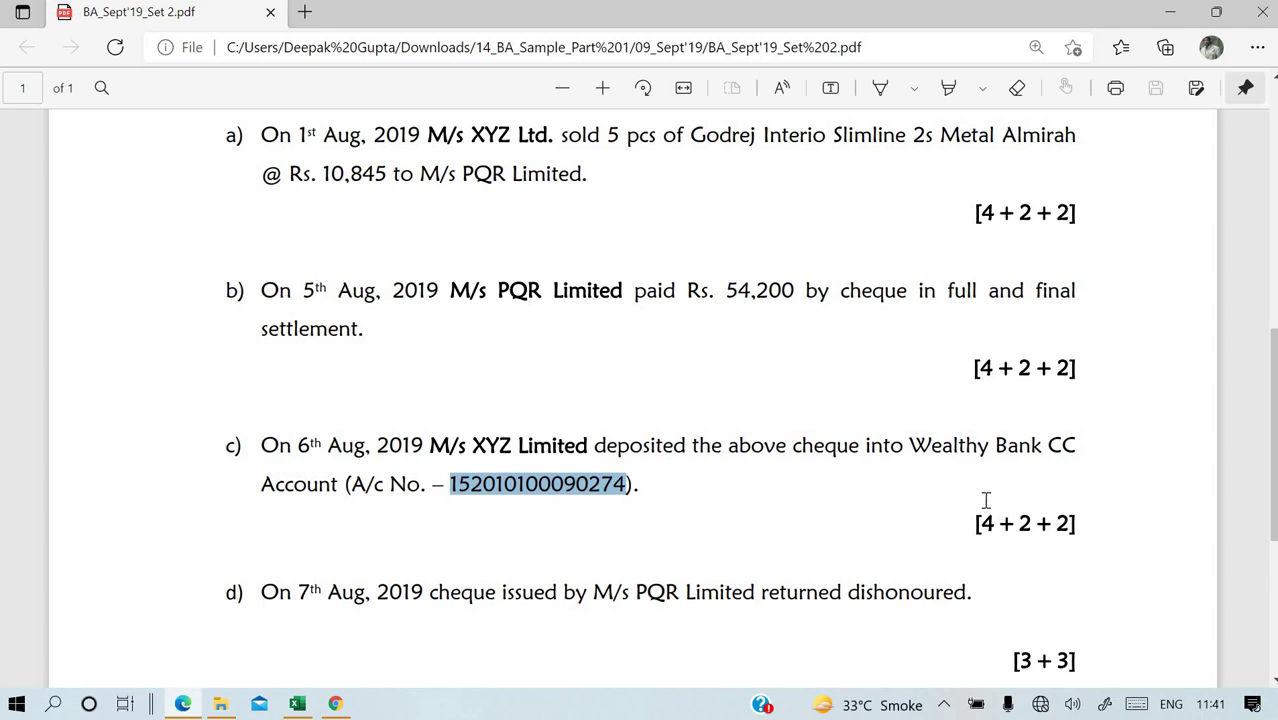
drag(1084, 529, 1037, 525)
click(827, 547)
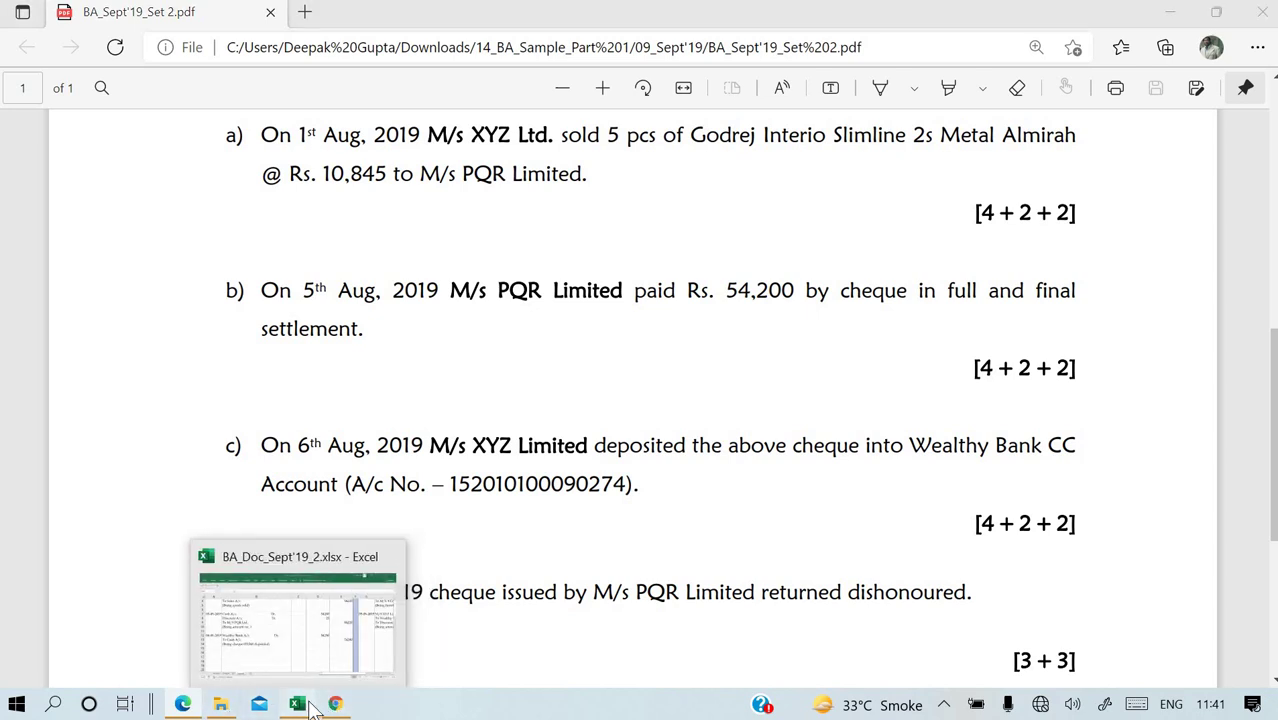
click(297, 704)
click(1203, 459)
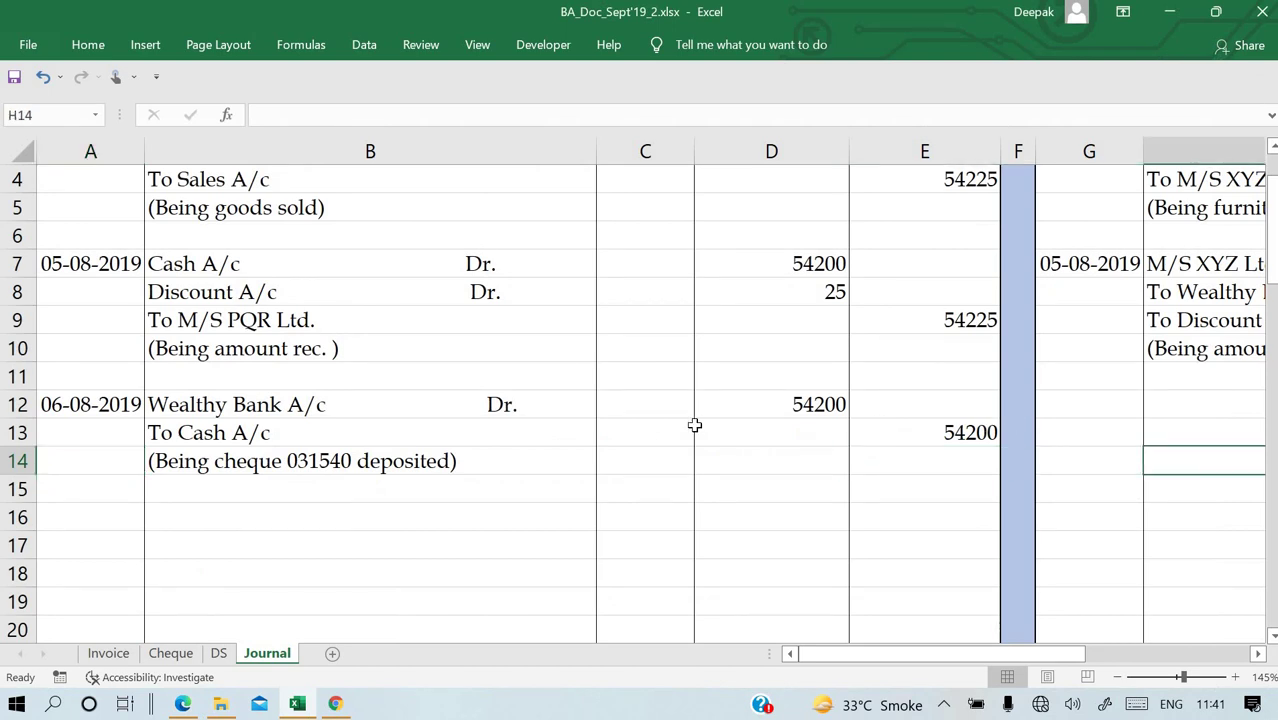
click(177, 437)
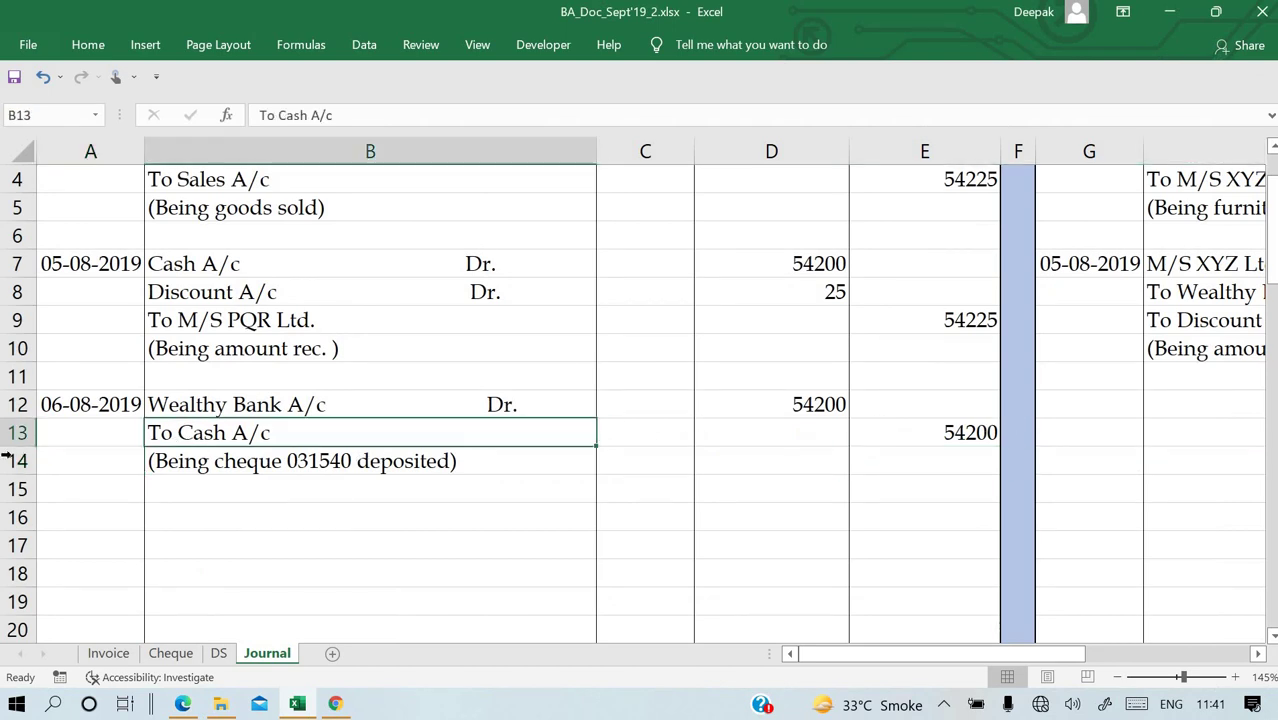
click(126, 540)
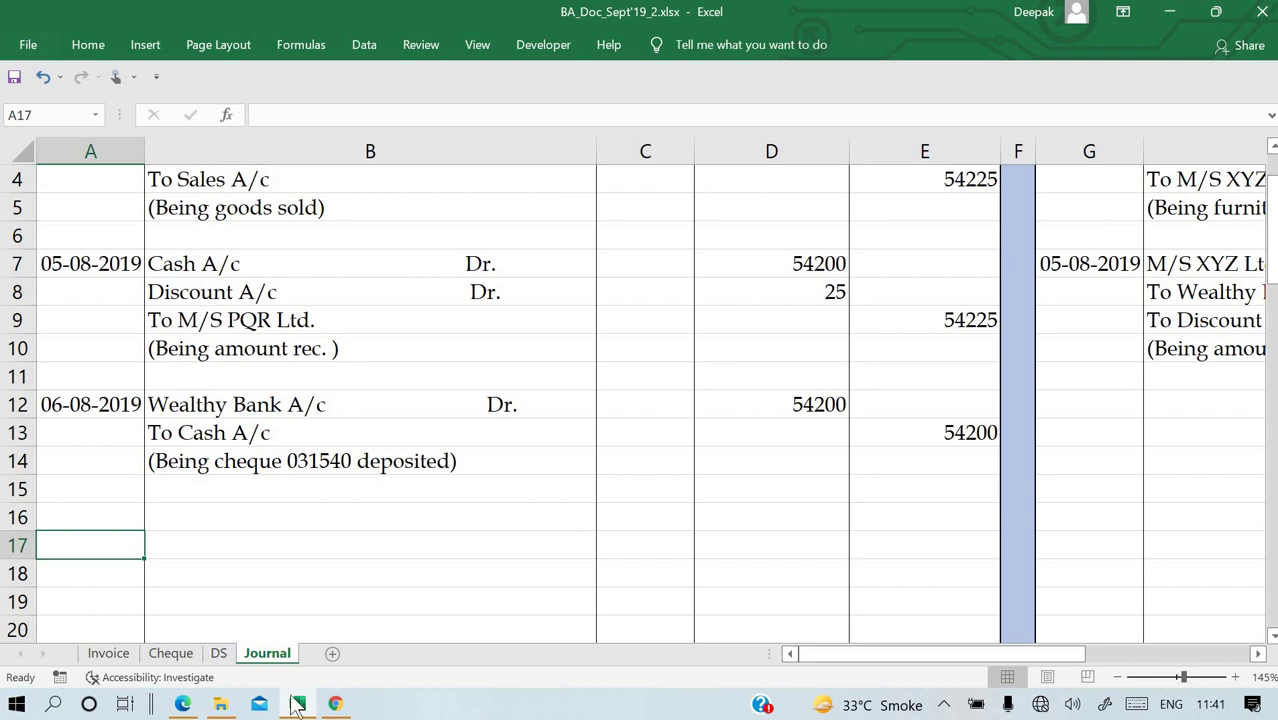
click(182, 705)
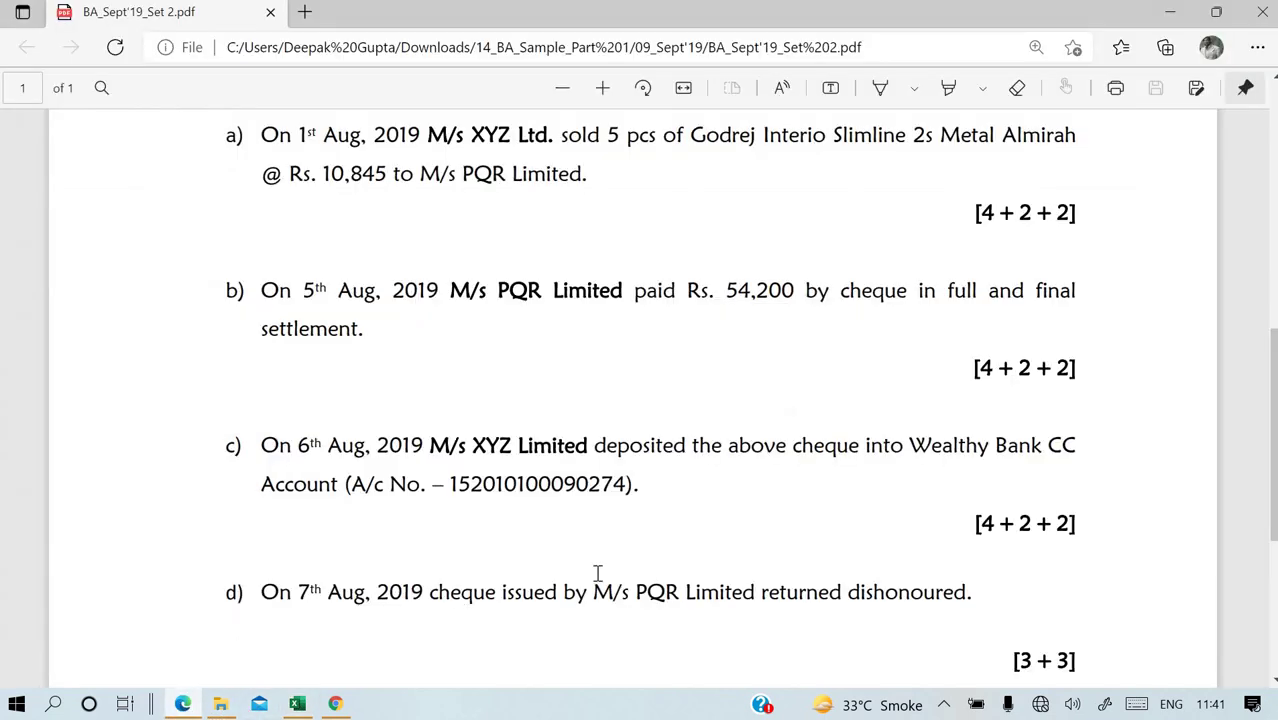
scroll(597, 573, down, 1)
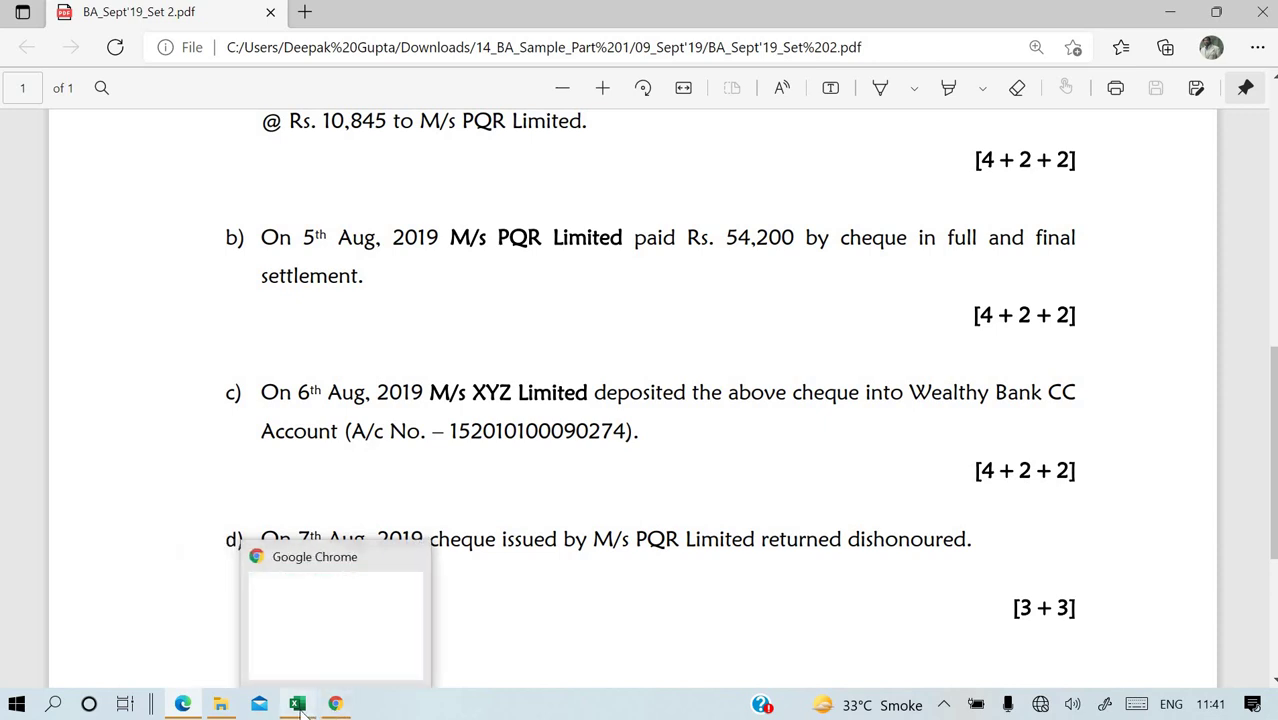
mouse_move(299, 709)
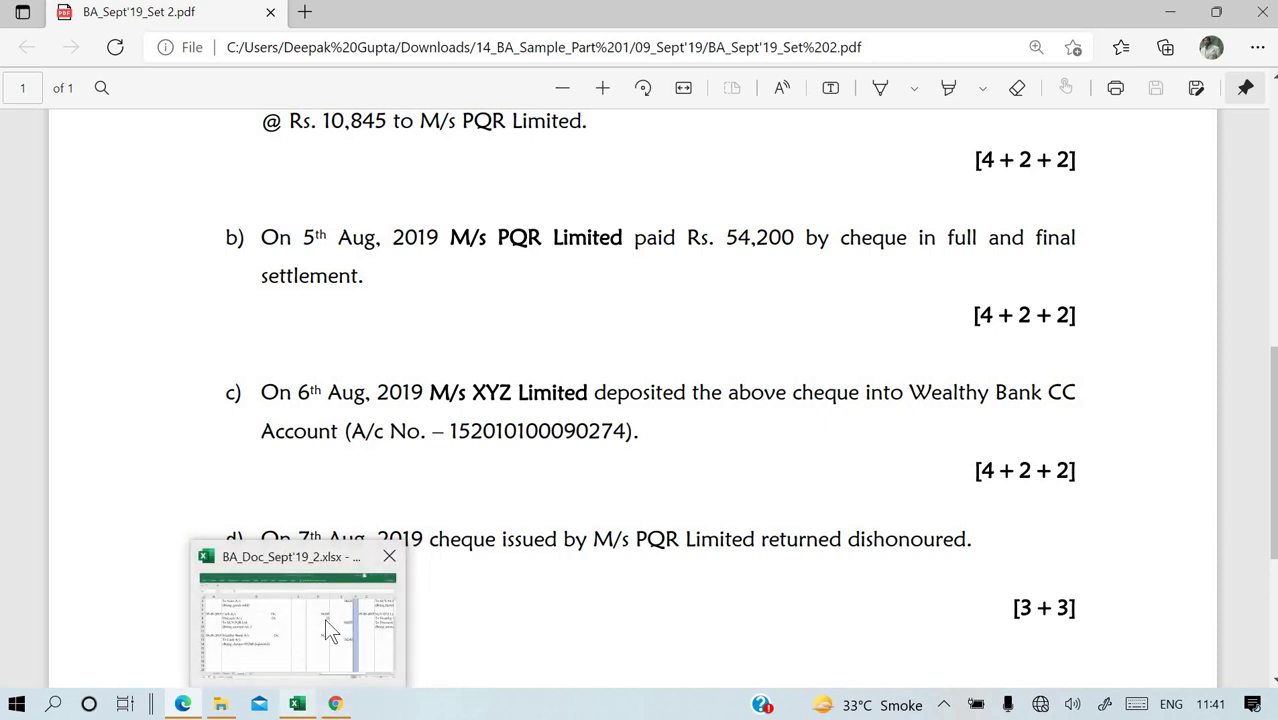
click(330, 630)
scroll(277, 543, down, 1)
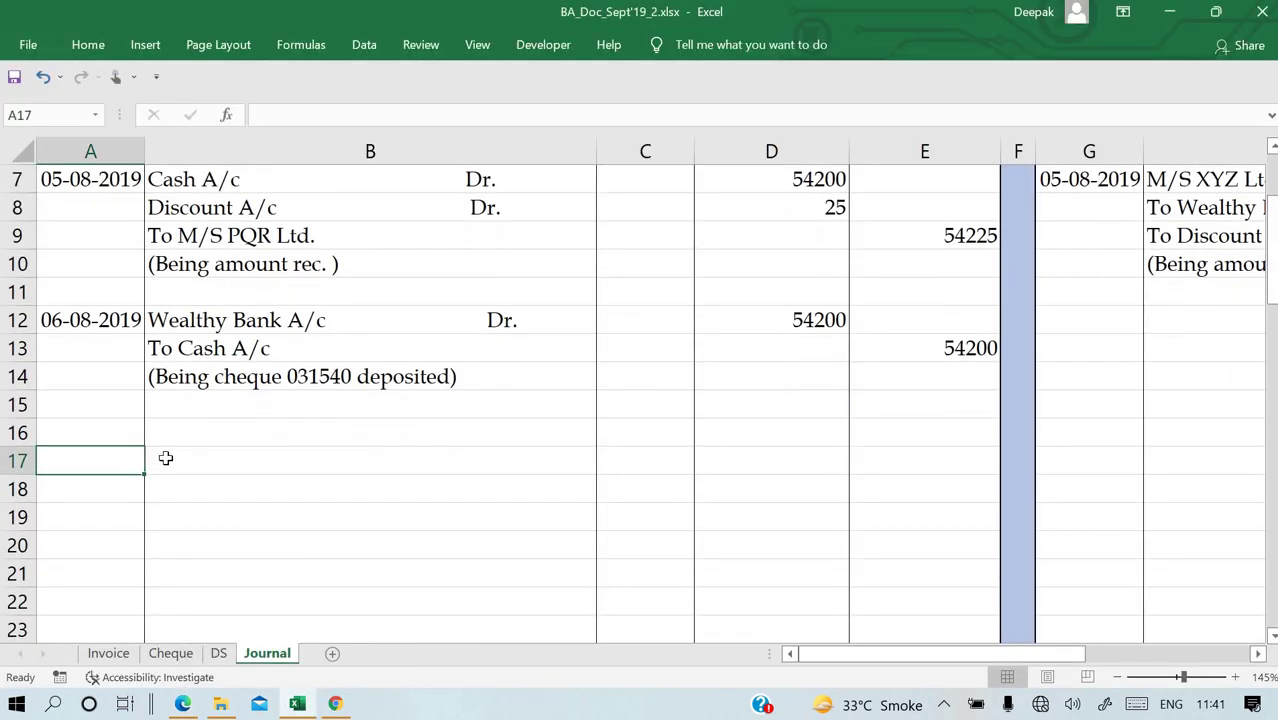
Date the new entry 07-08-2019 in A16 and enter M/S PQR in B16.
click(115, 430)
text(0)
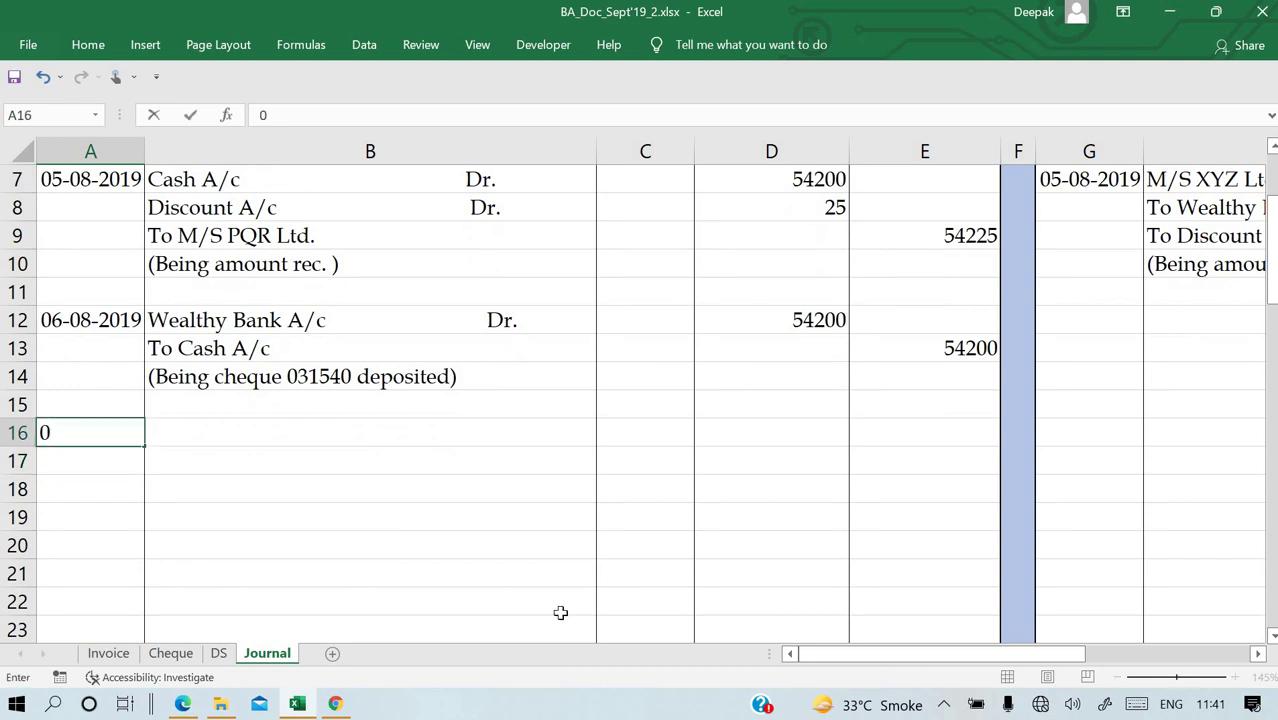
text(7-08-2019)
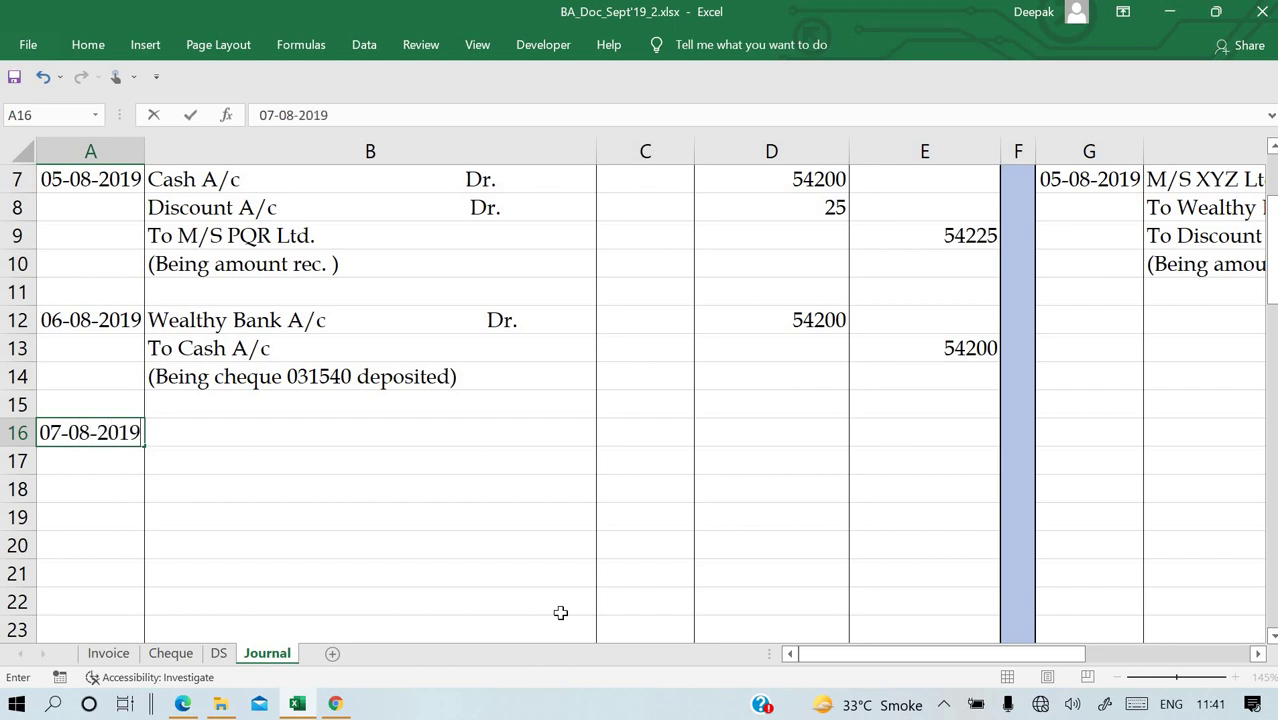
key(Return)
key(Up)
key(Right)
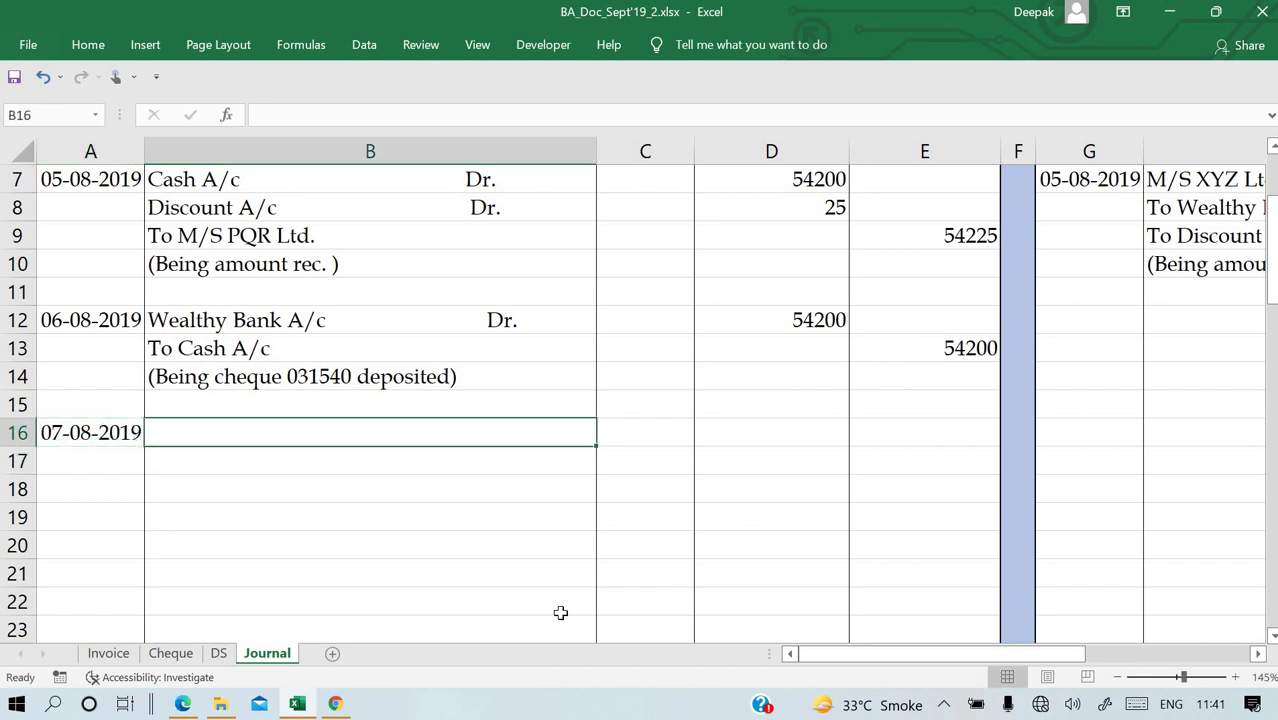
text(M/S PQR A/c)
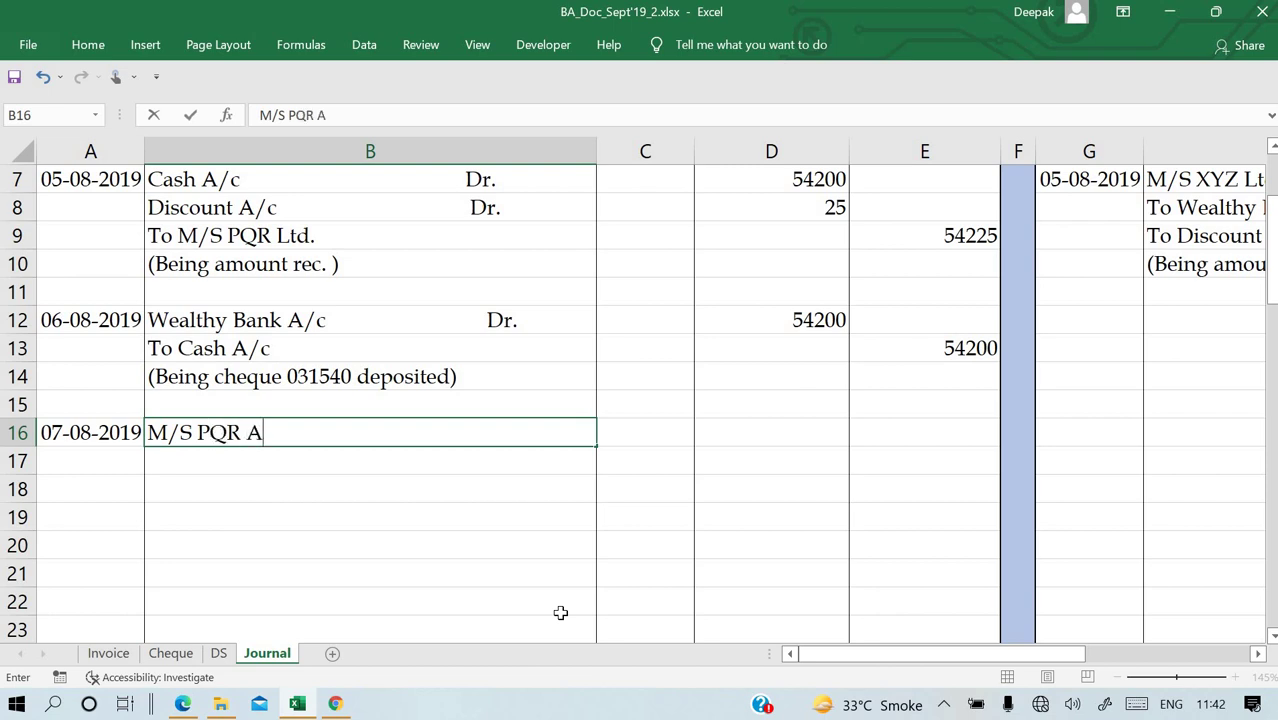
key(BackSpace)
key(BackSpace)
key(BackSpace)
key(Return)
Replace B16 with the formula =B3 so it shows 'M/S PQR Dr.'.
key(Up)
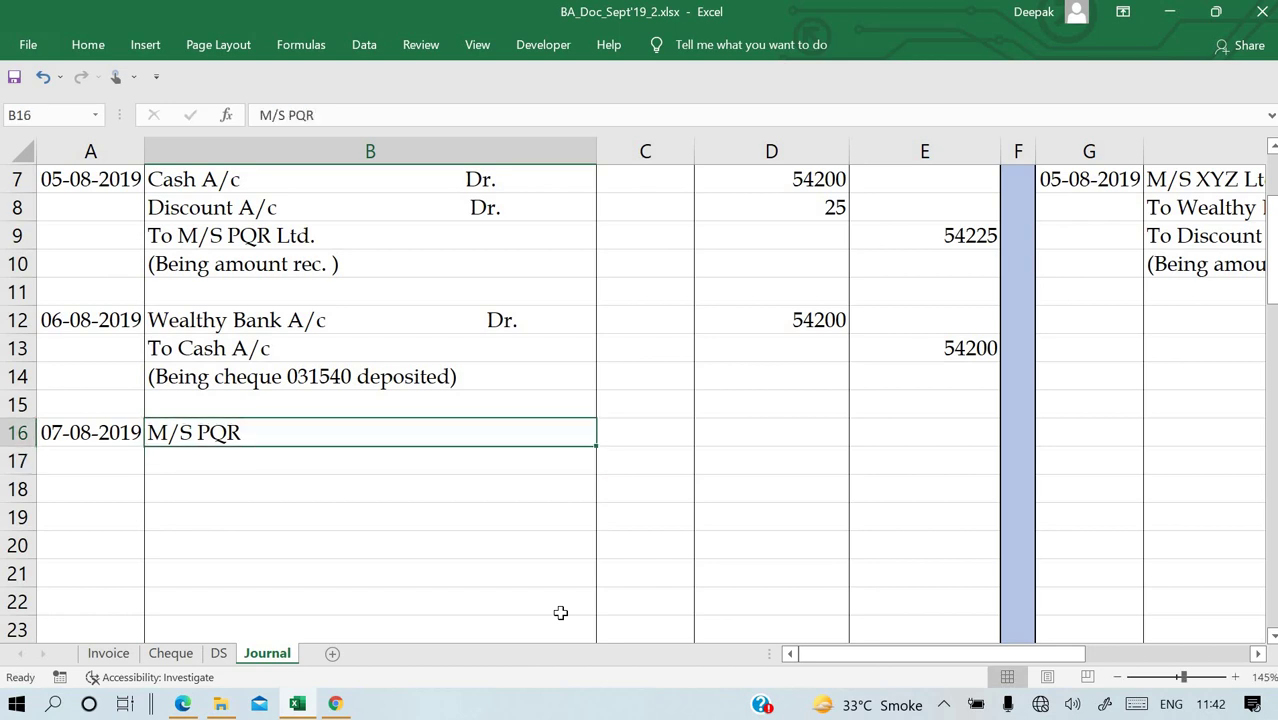
key(Right)
key(Left)
key(Left)
key(Right)
text(=)
key(Up)
key(Up)
key(Up)
key(Up)
key(Up)
key(Up)
key(Up)
key(Up)
key(Up)
key(Up)
key(Up)
key(Up)
key(Up)
key(Up)
key(Up)
key(Down)
key(Down)
key(Return)
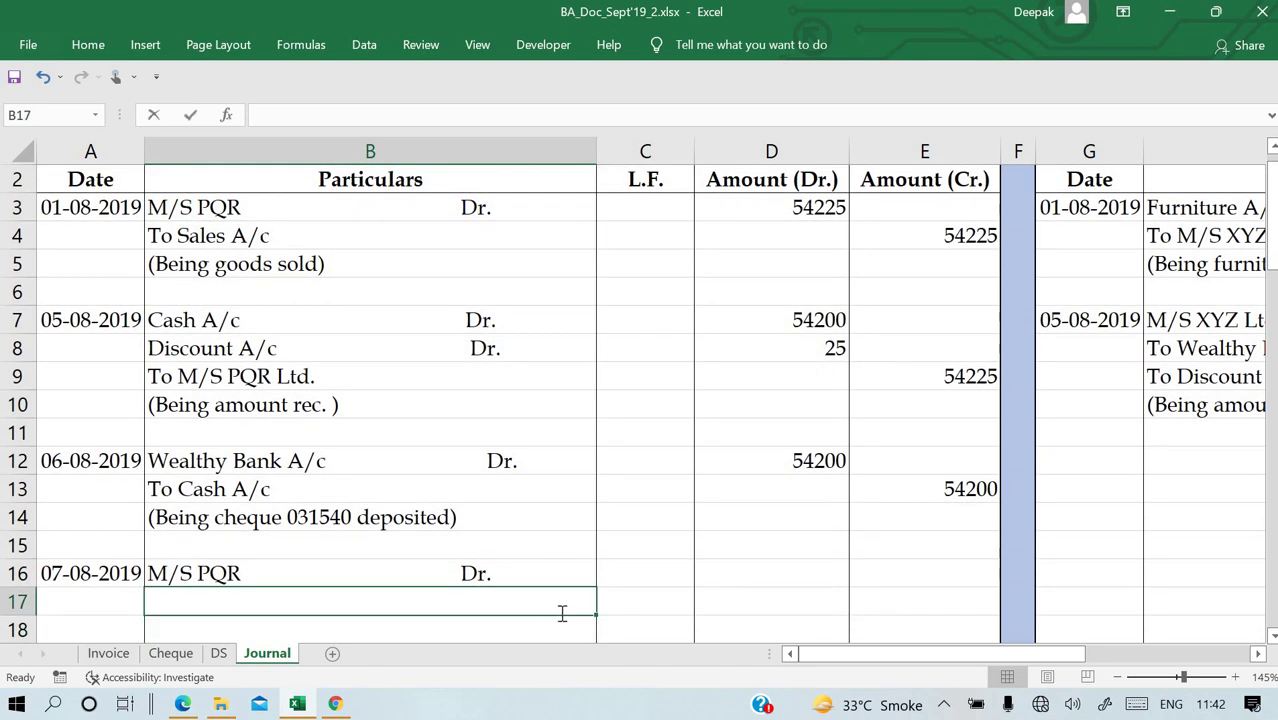
Add 'To Wealthy Bank A/c' in B17 with 54200 debit (=D12) and credit (=D16).
text(To)
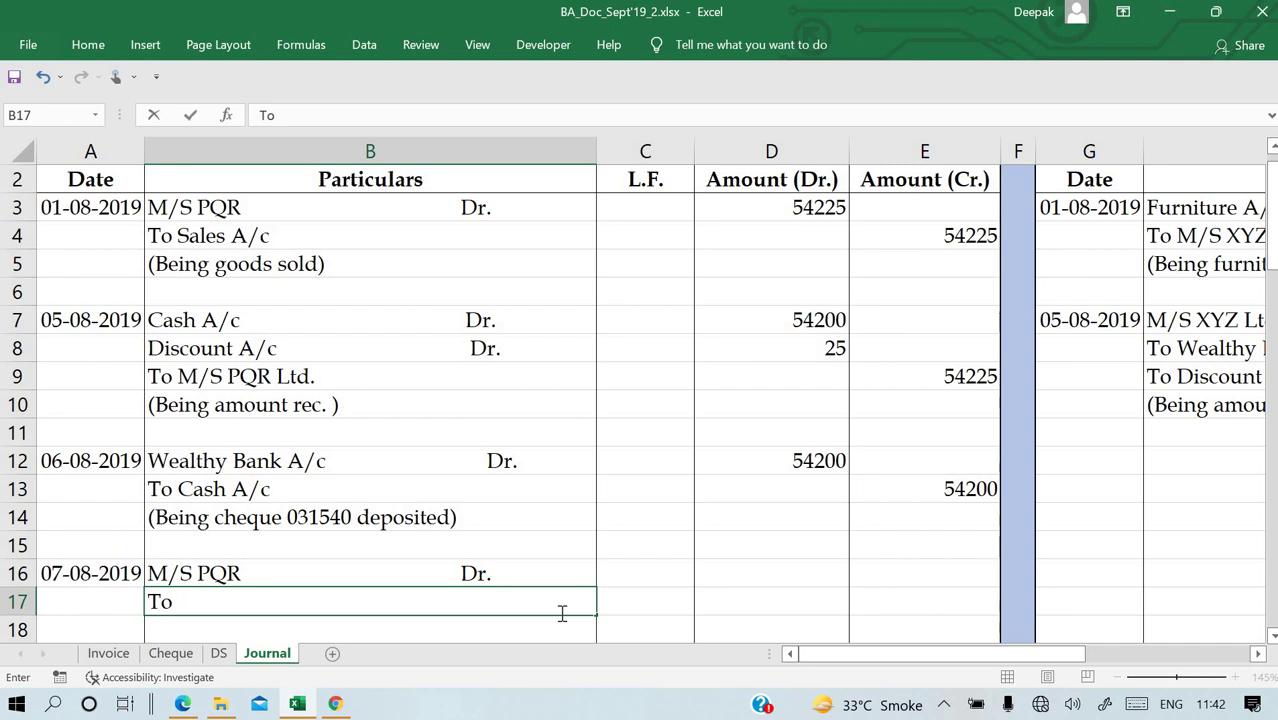
text( Wealthy Bank A/c)
key(Tab)
key(Tab)
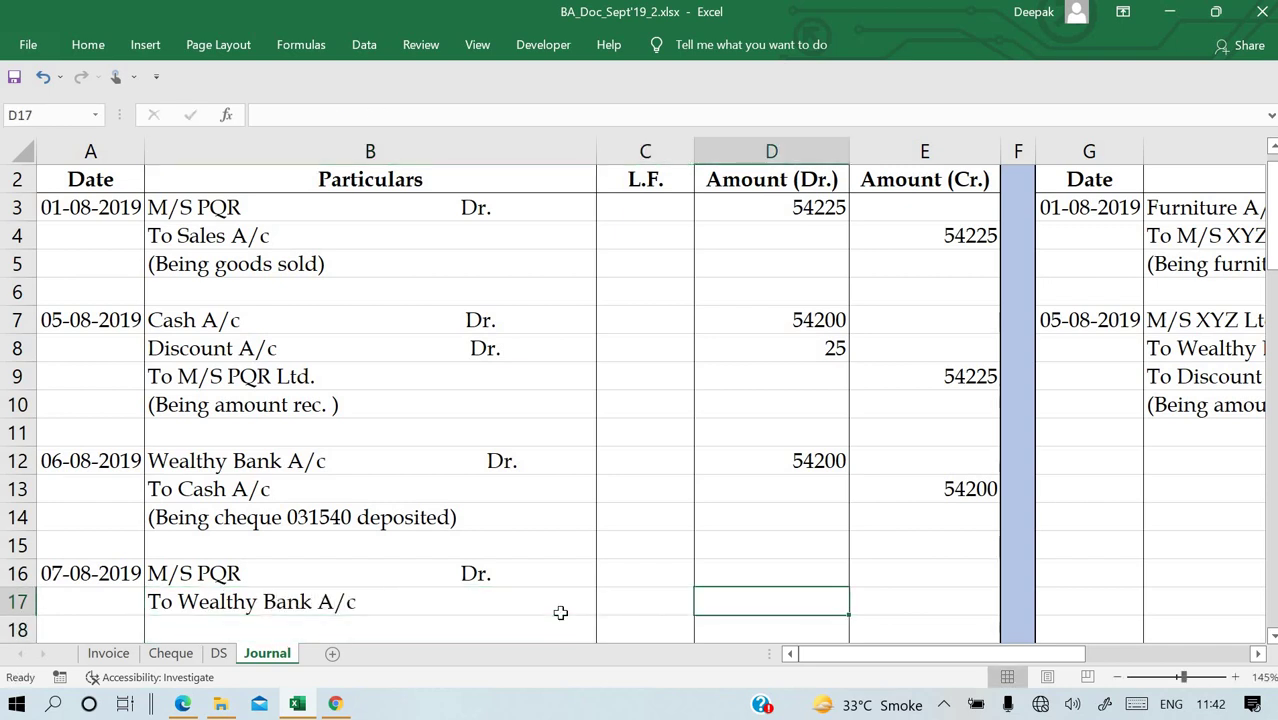
key(Up)
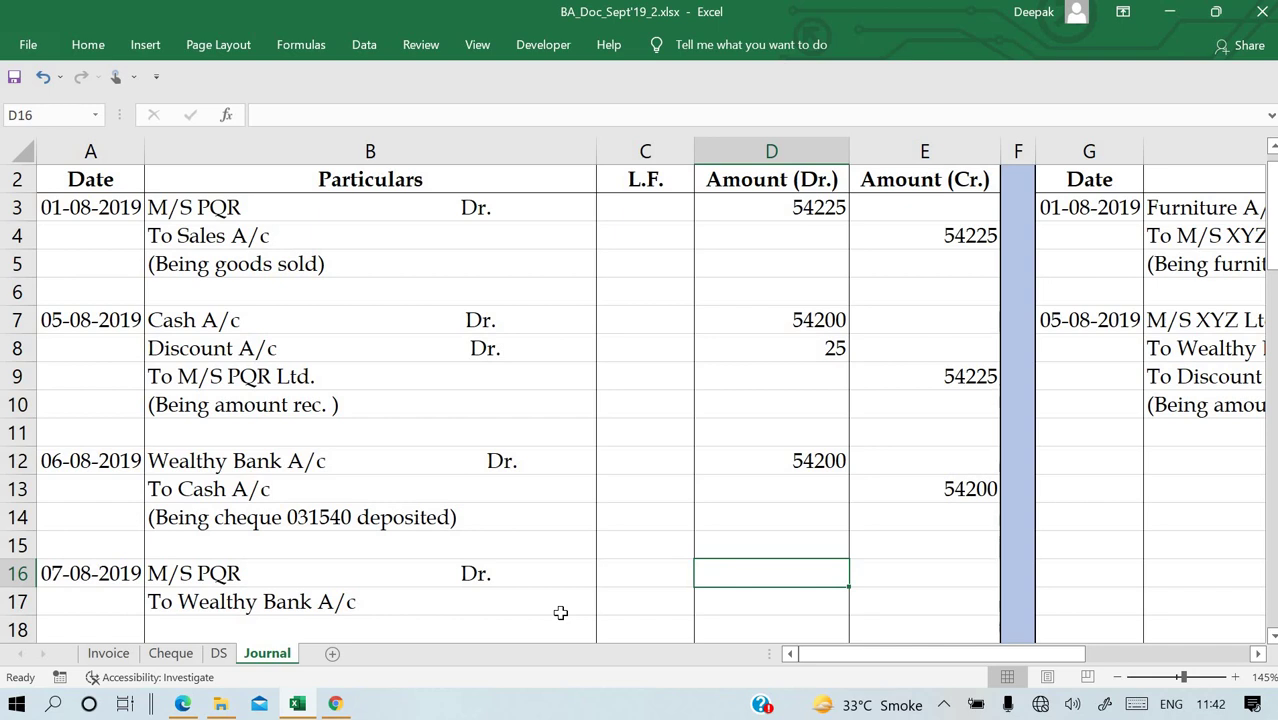
text(=)
key(Up)
key(Up)
key(Up)
key(Up)
key(Up)
key(Down)
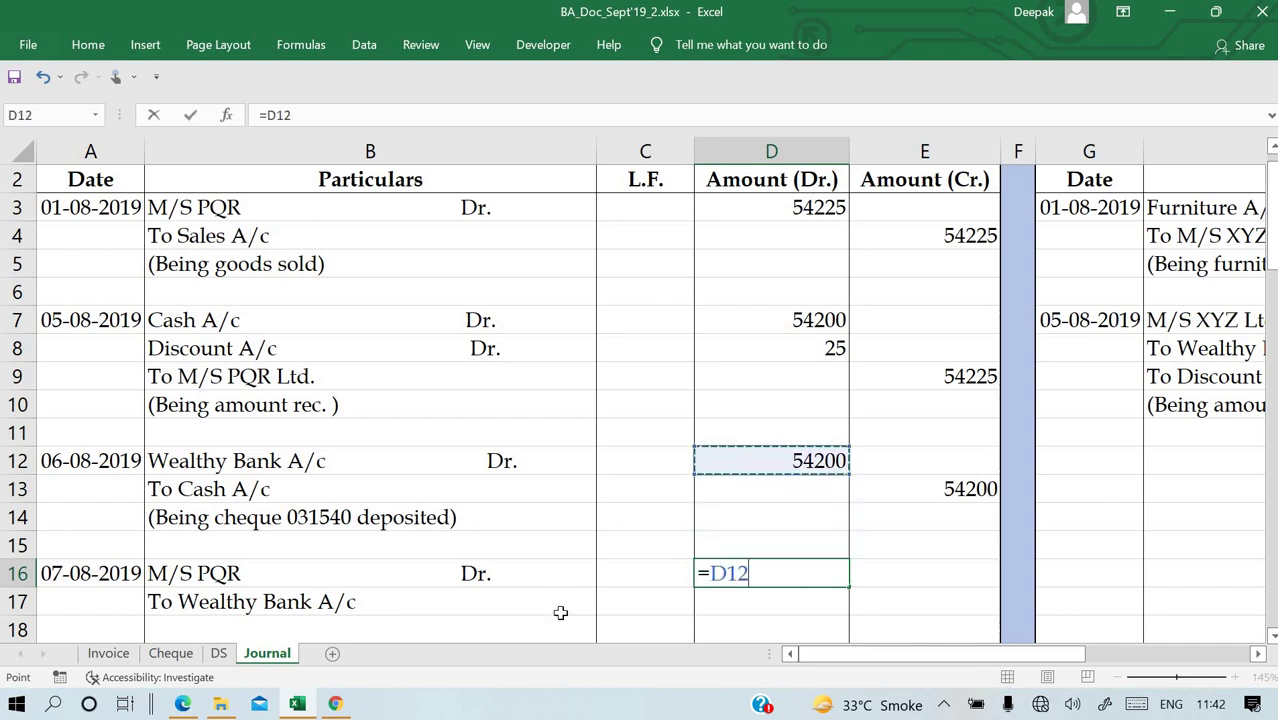
key(Return)
key(Tab)
text(=)
key(Left)
key(Up)
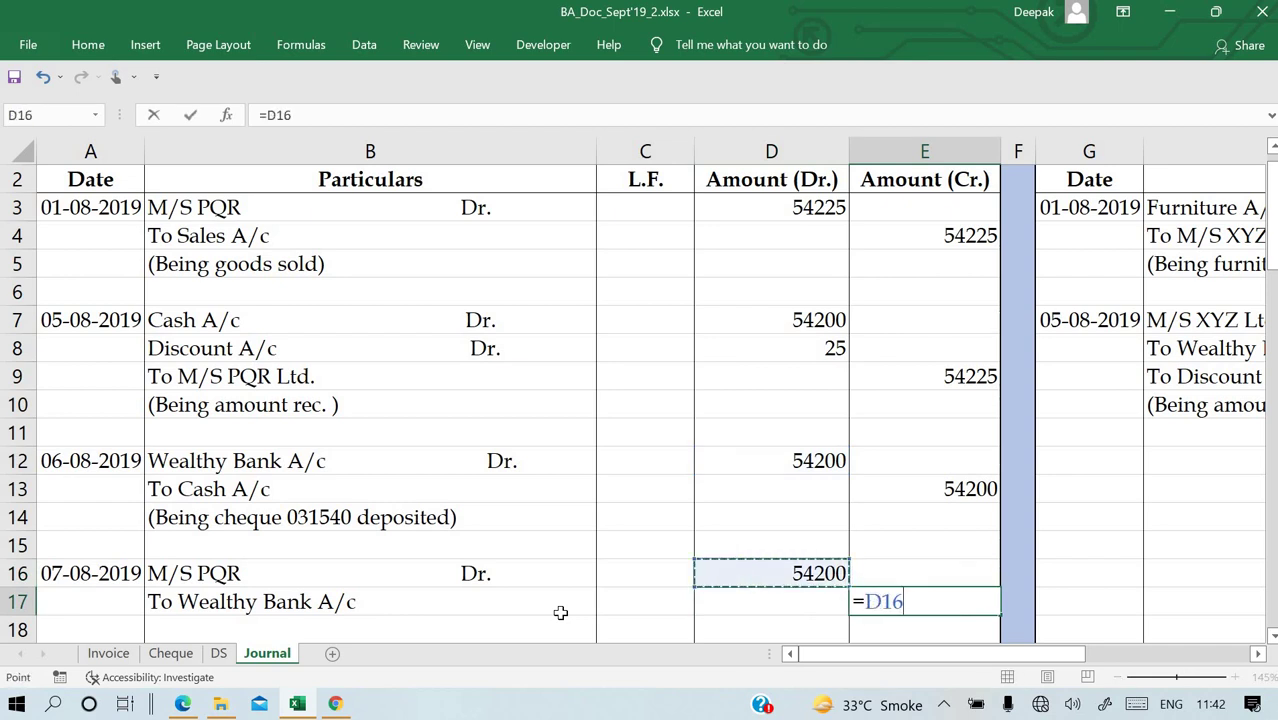
key(Return)
Add the narration '(Being cheque 031540 dishonour)' in B18, correcting its spelling.
key(Left)
key(Left)
key(Left)
click(562, 618)
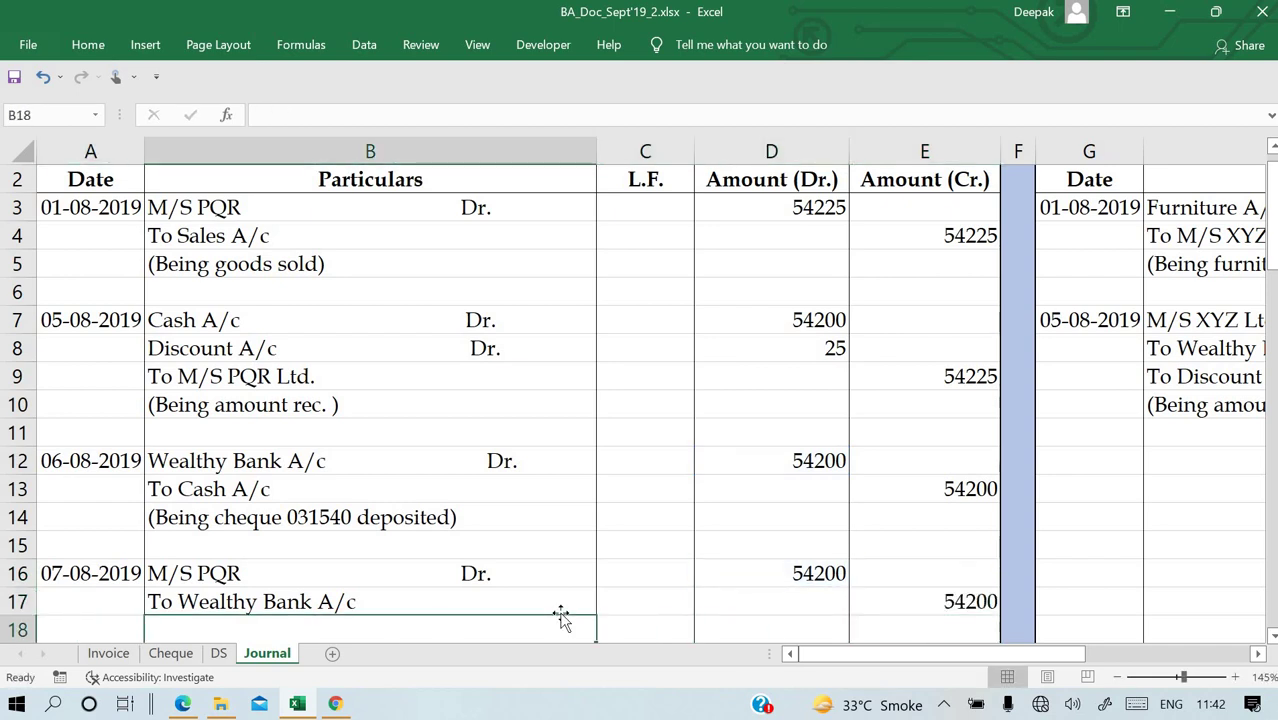
text((Being )
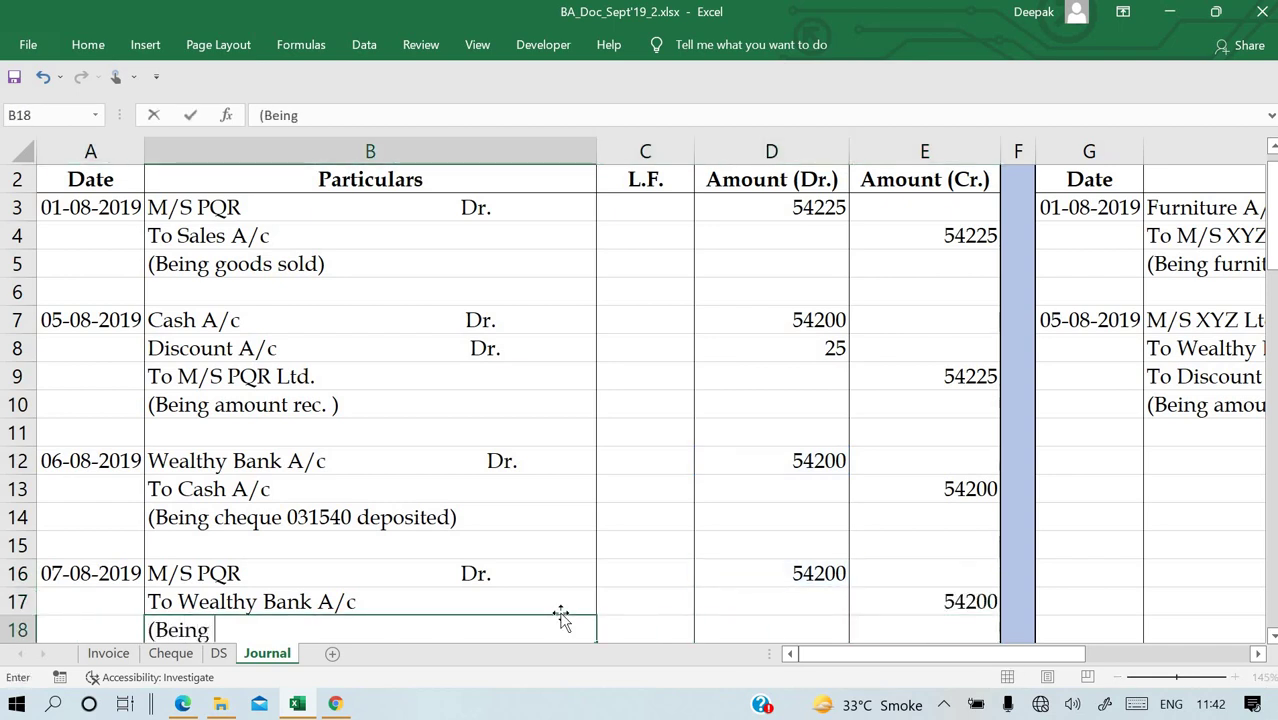
text(cheque 0)
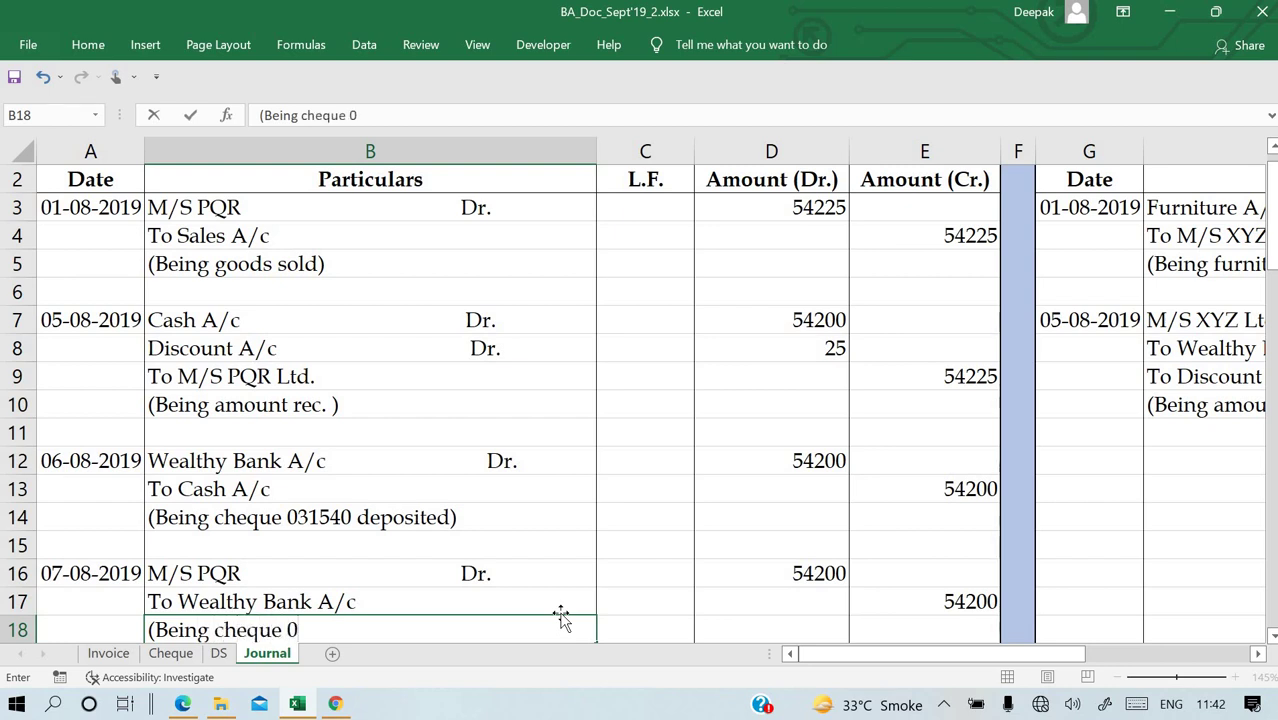
text(31540)
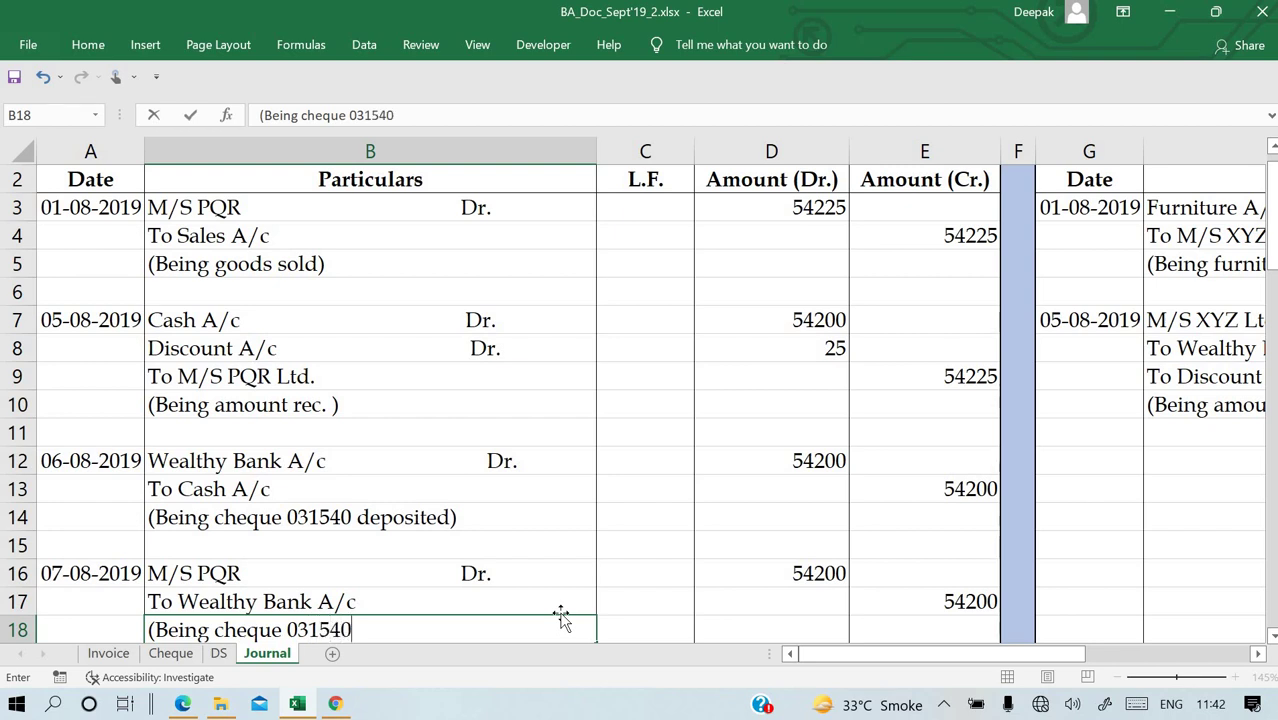
text( dishou)
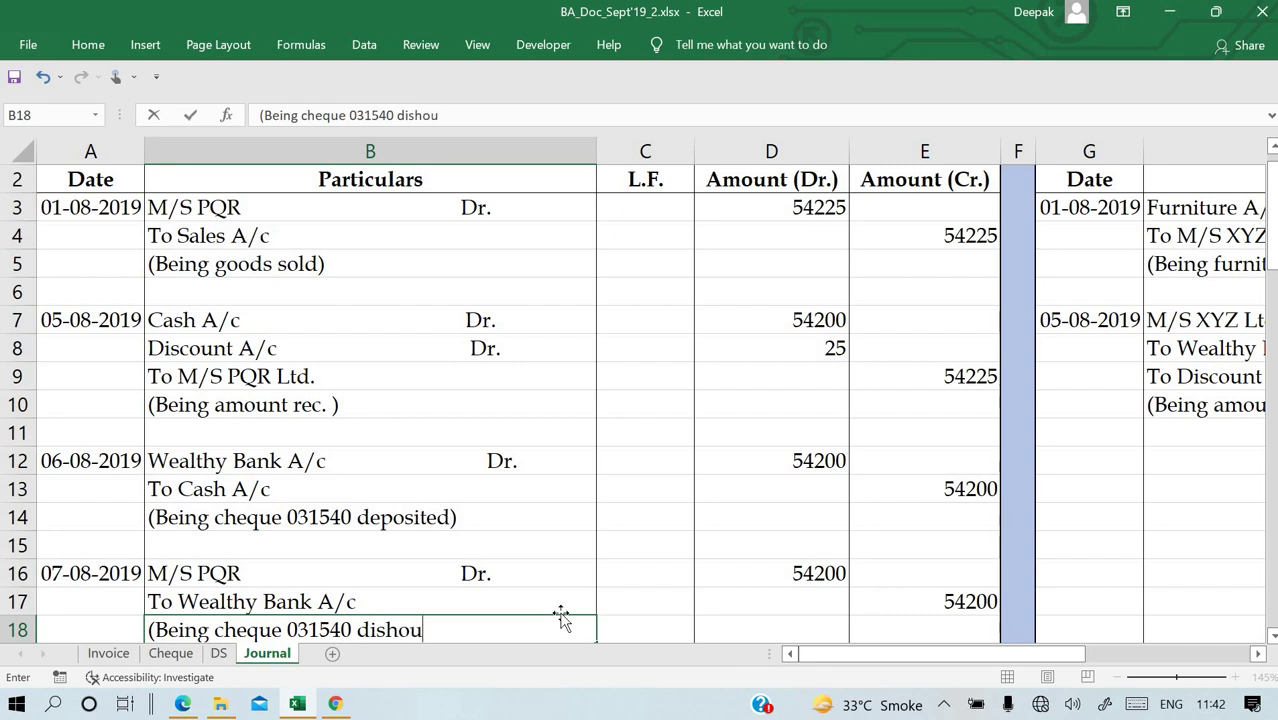
text(ner))
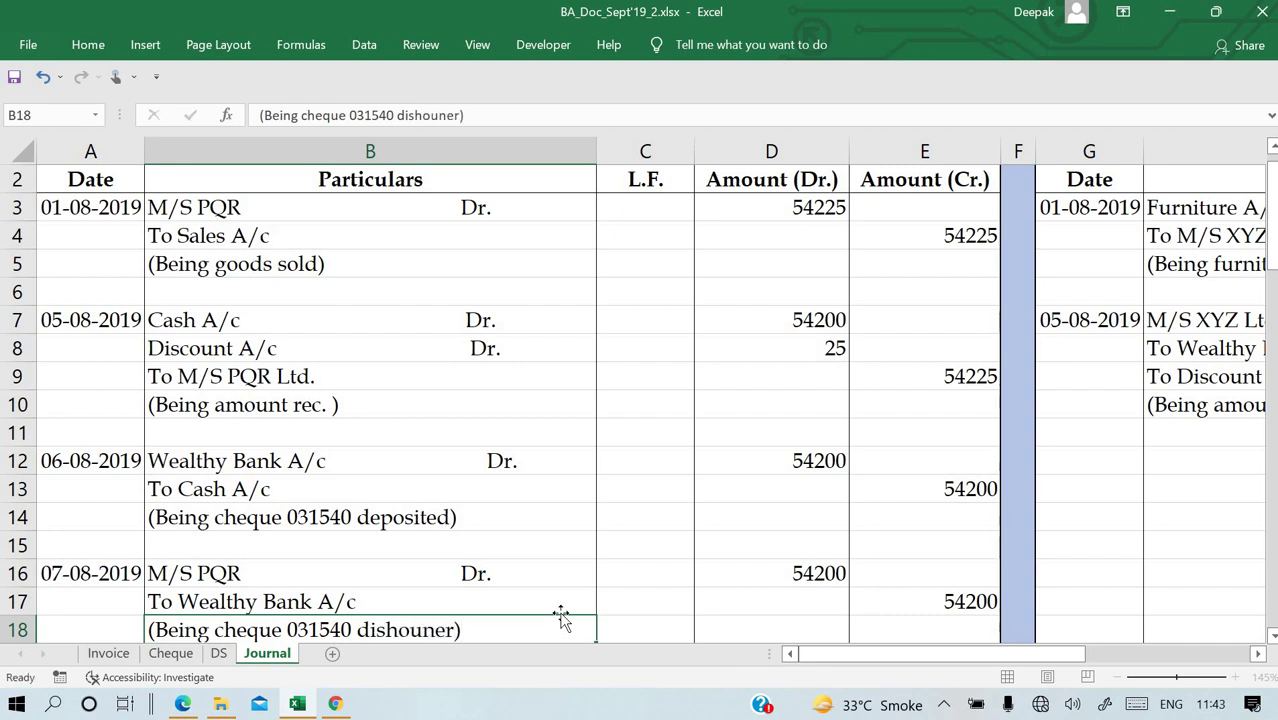
key(Return)
key(Up)
key(Right)
key(Right)
key(Right)
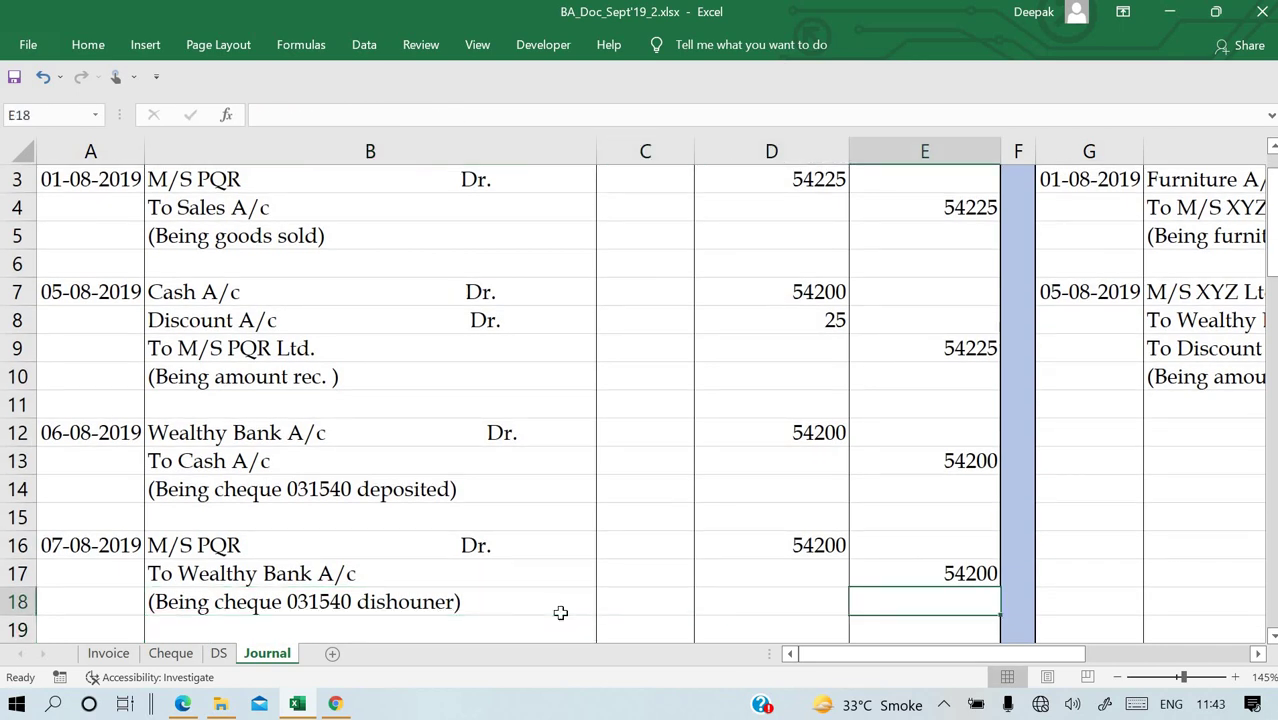
double_click(428, 603)
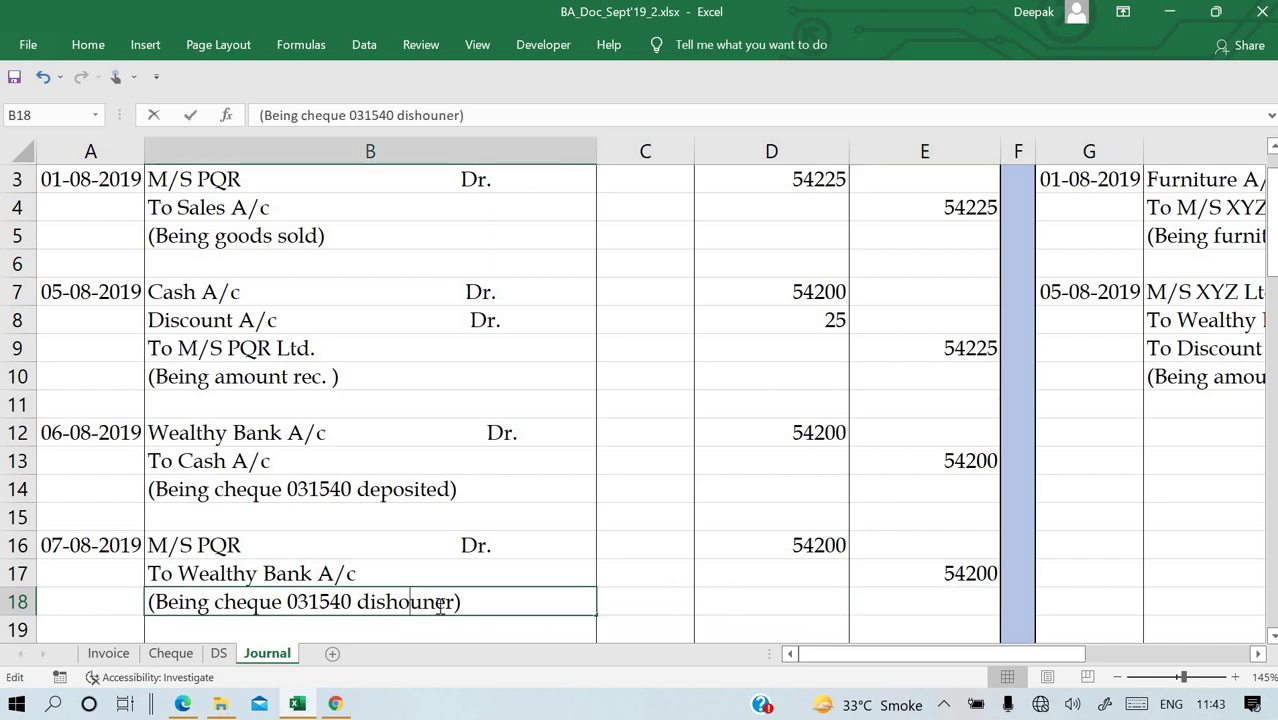
key(BackSpace)
key(Right)
key(Right)
key(Right)
key(BackSpace)
key(BackSpace)
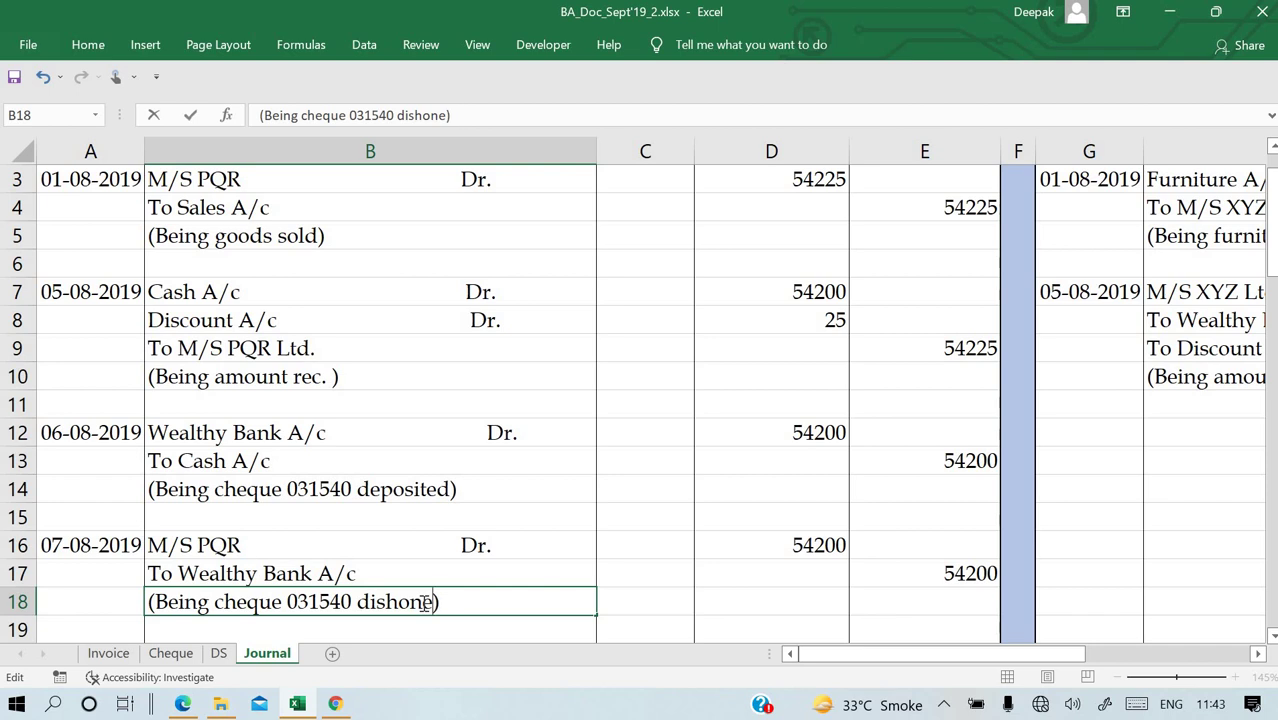
text(our)
key(Return)
click(884, 545)
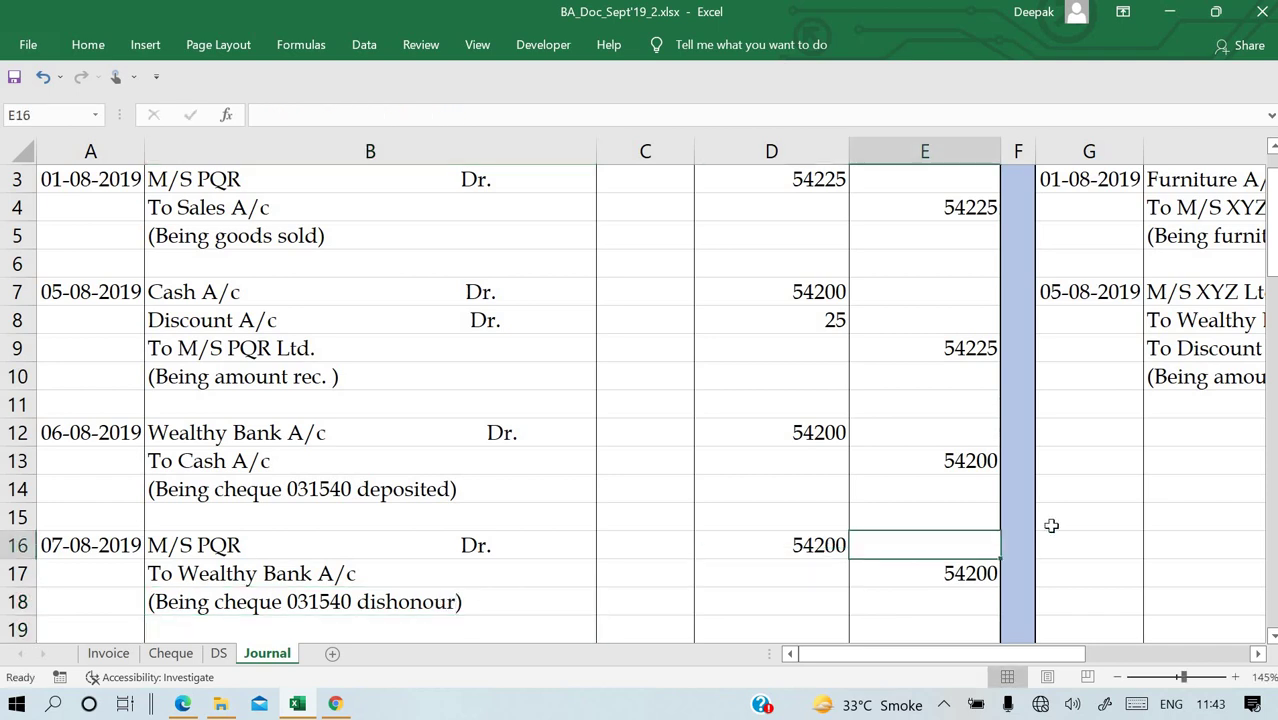
Link the PQR book's entry date to 07-08-2019 in A16.
click(1105, 436)
text(=)
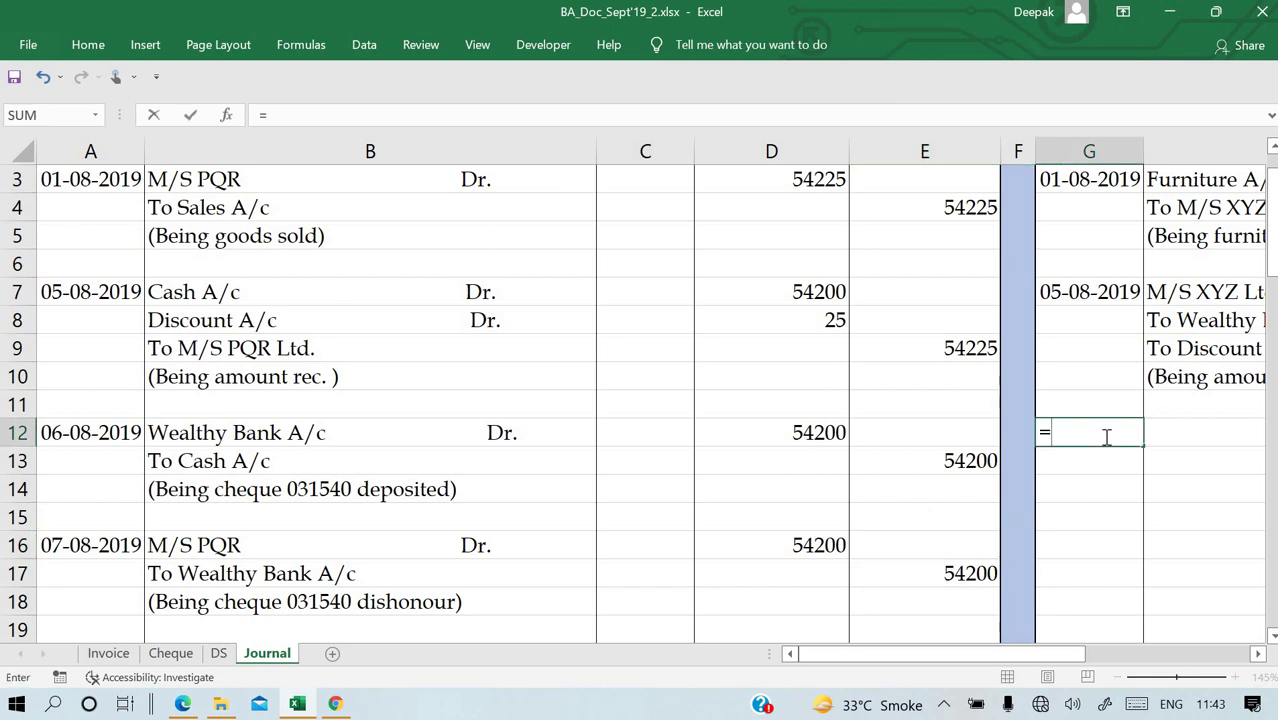
click(100, 540)
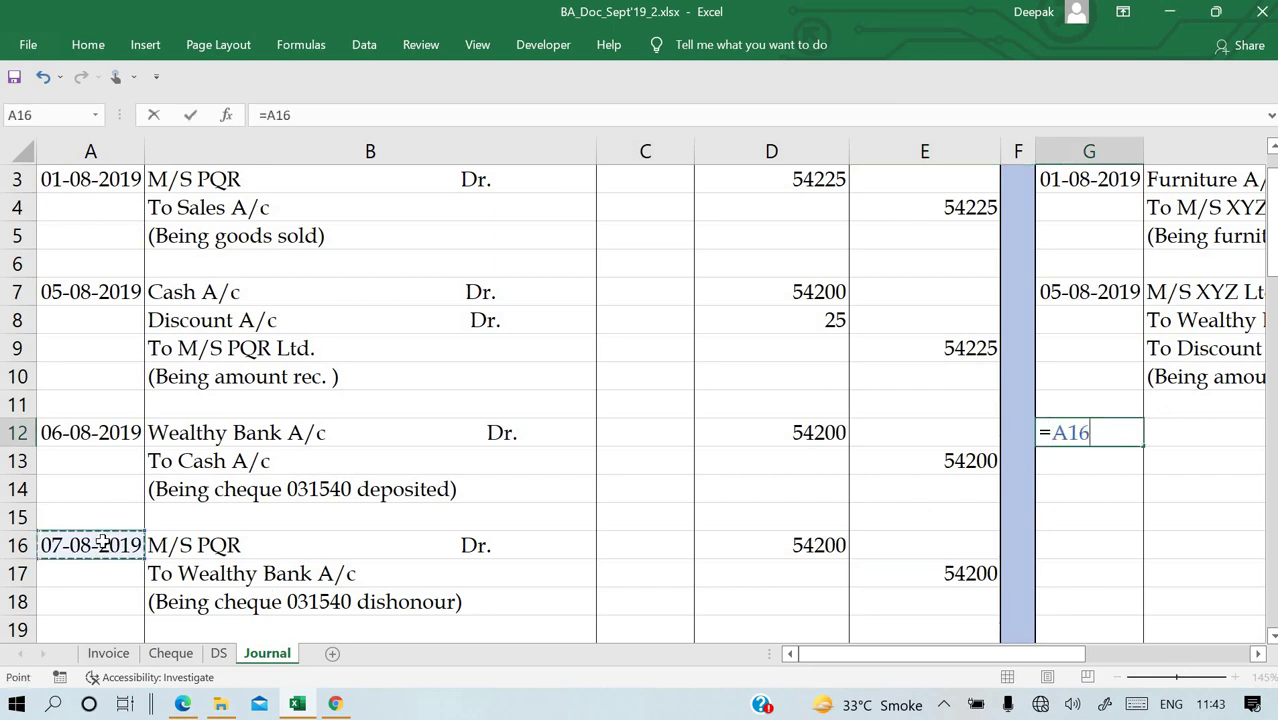
key(Return)
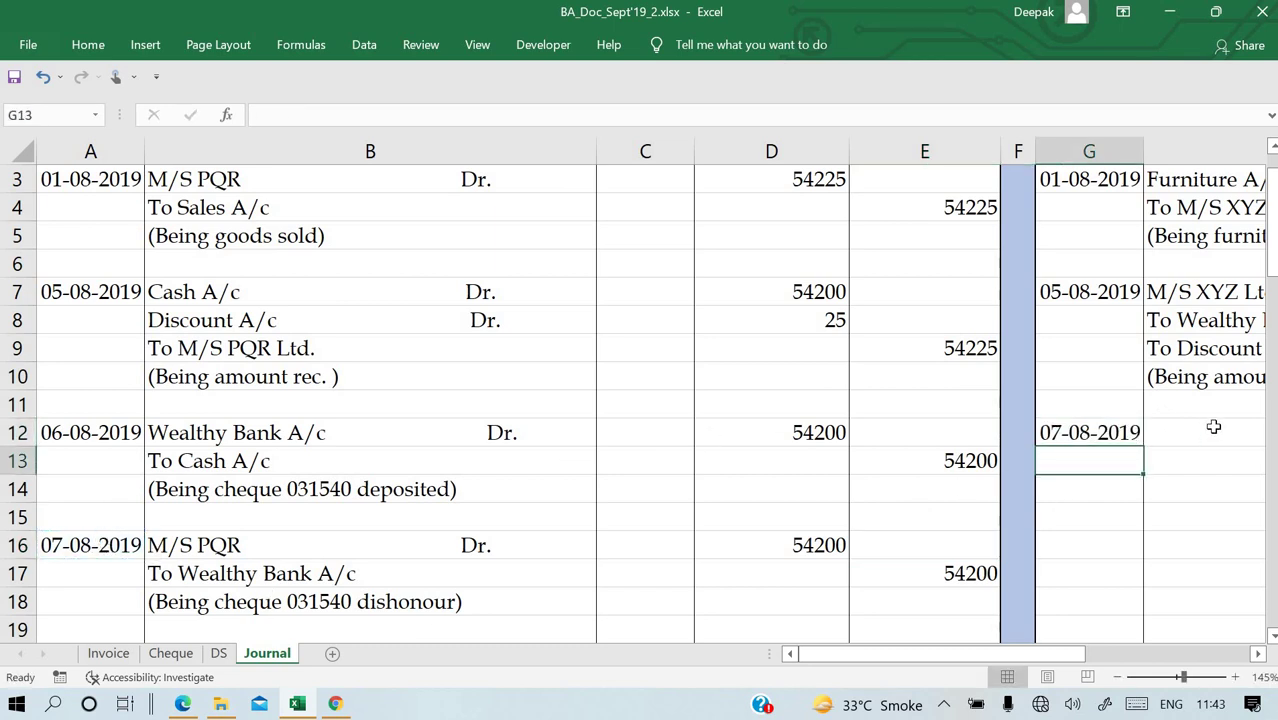
Enter 'Wealthy Bank A/c Dr.' as the debit line in H12.
click(1213, 427)
text(=)
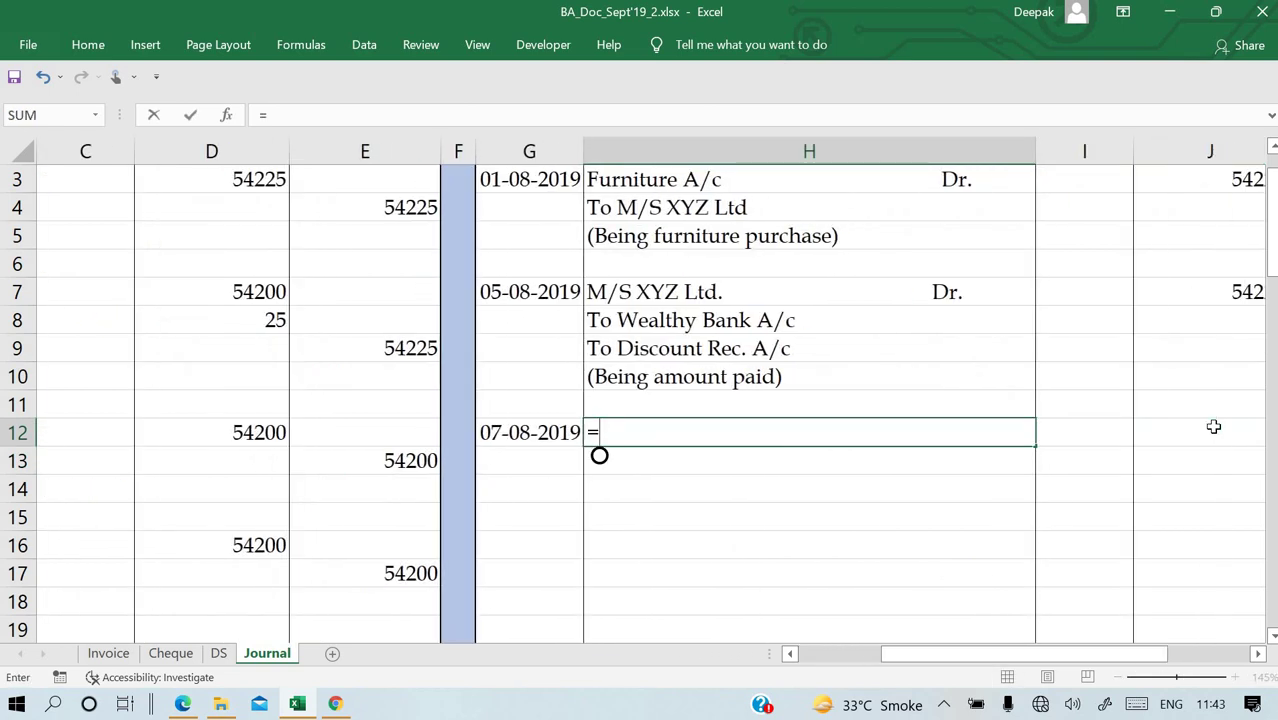
key(Escape)
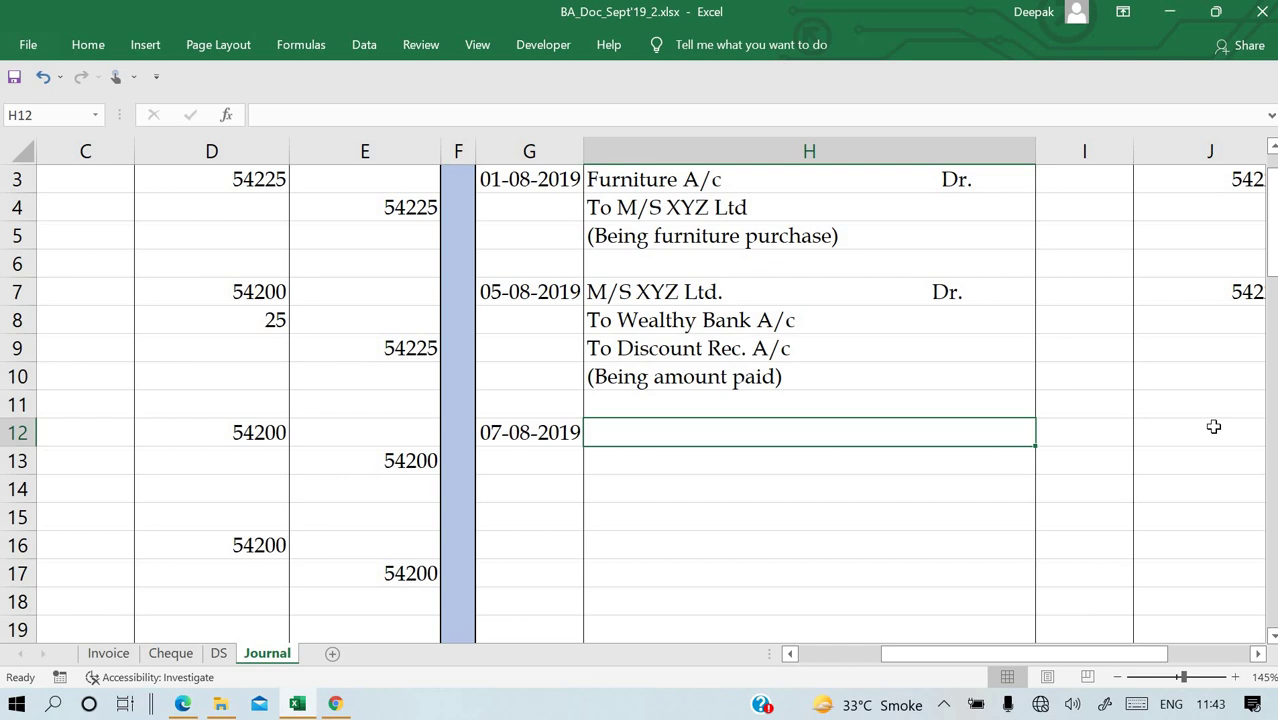
scroll(1213, 427, up, 1)
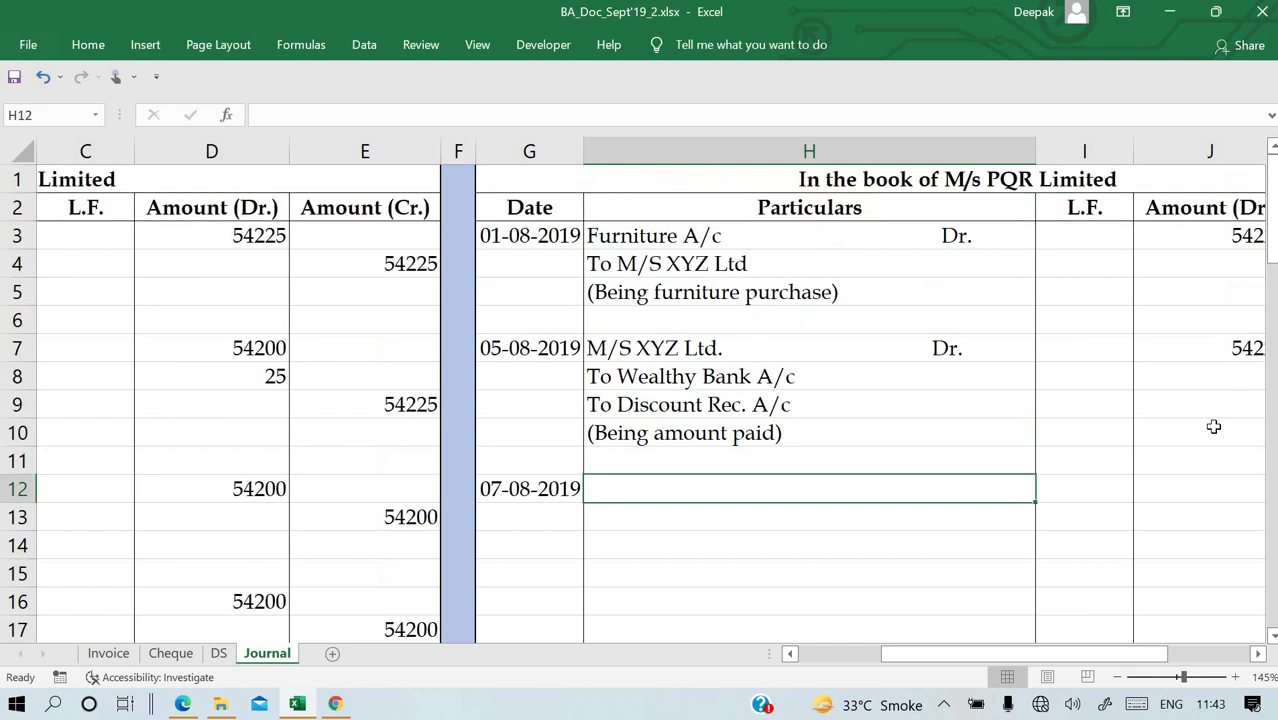
text(Wealt)
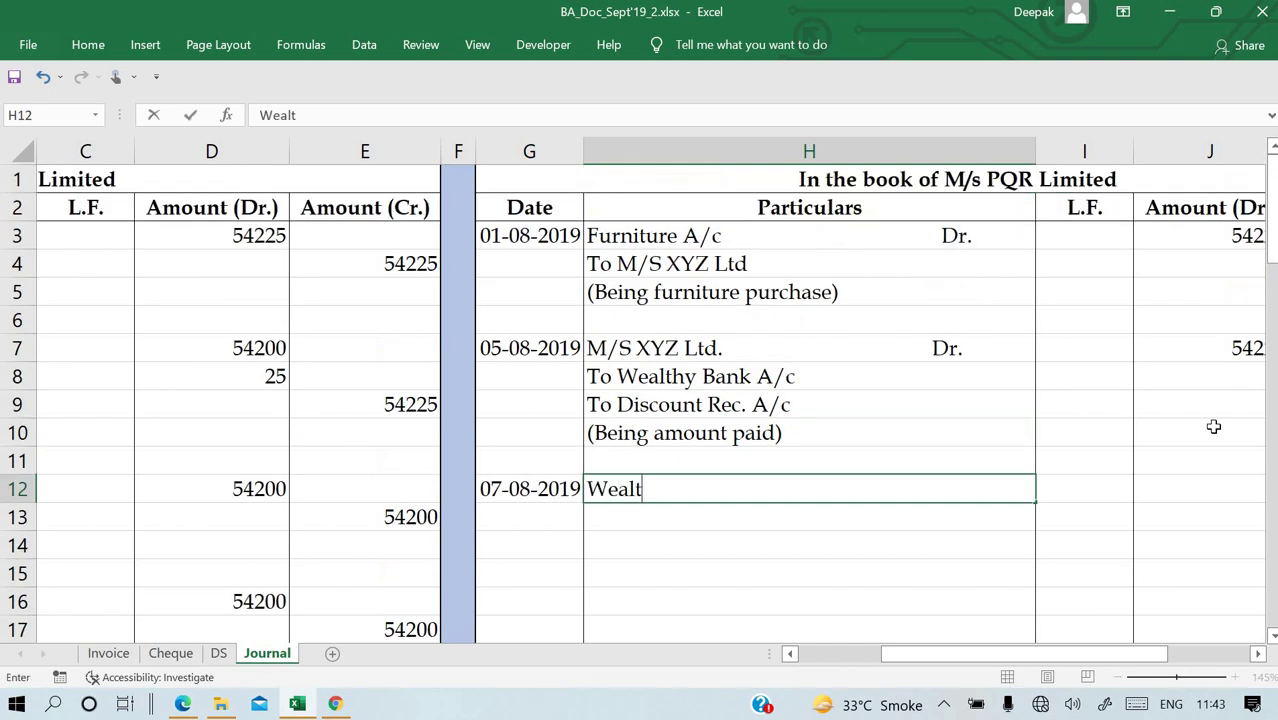
text(hy Ban)
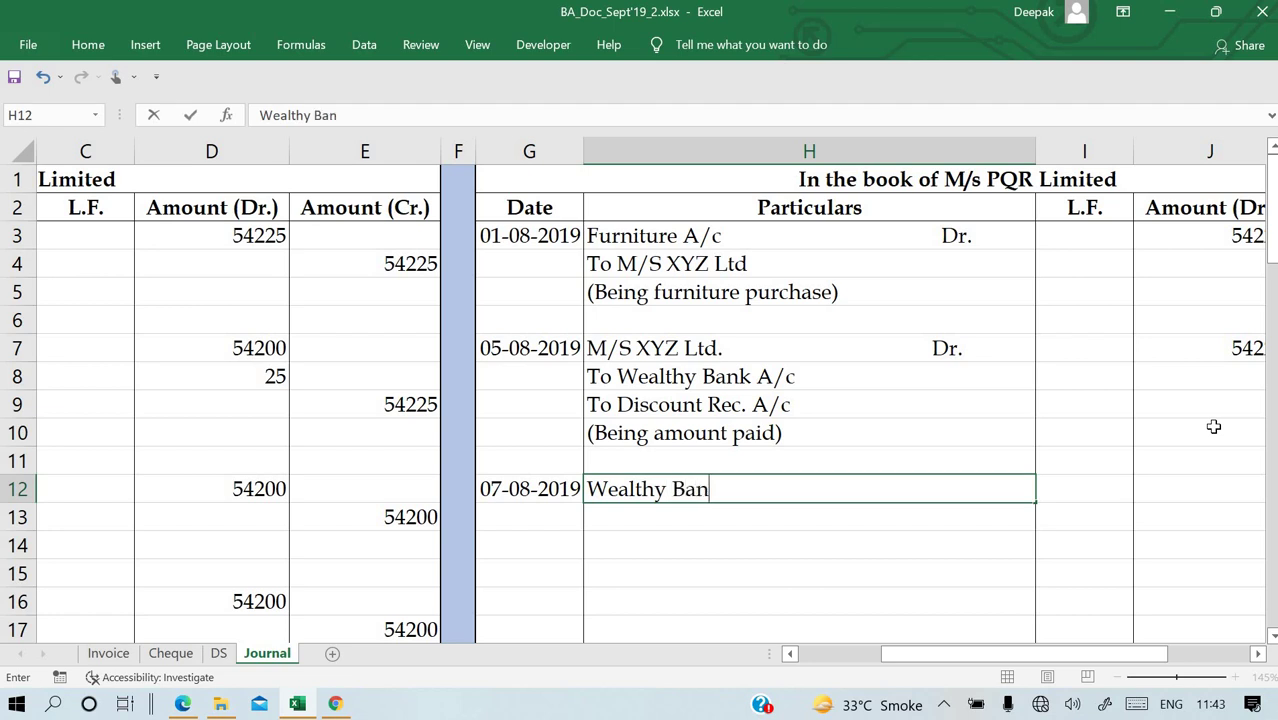
text(k A/c)
key(Return)
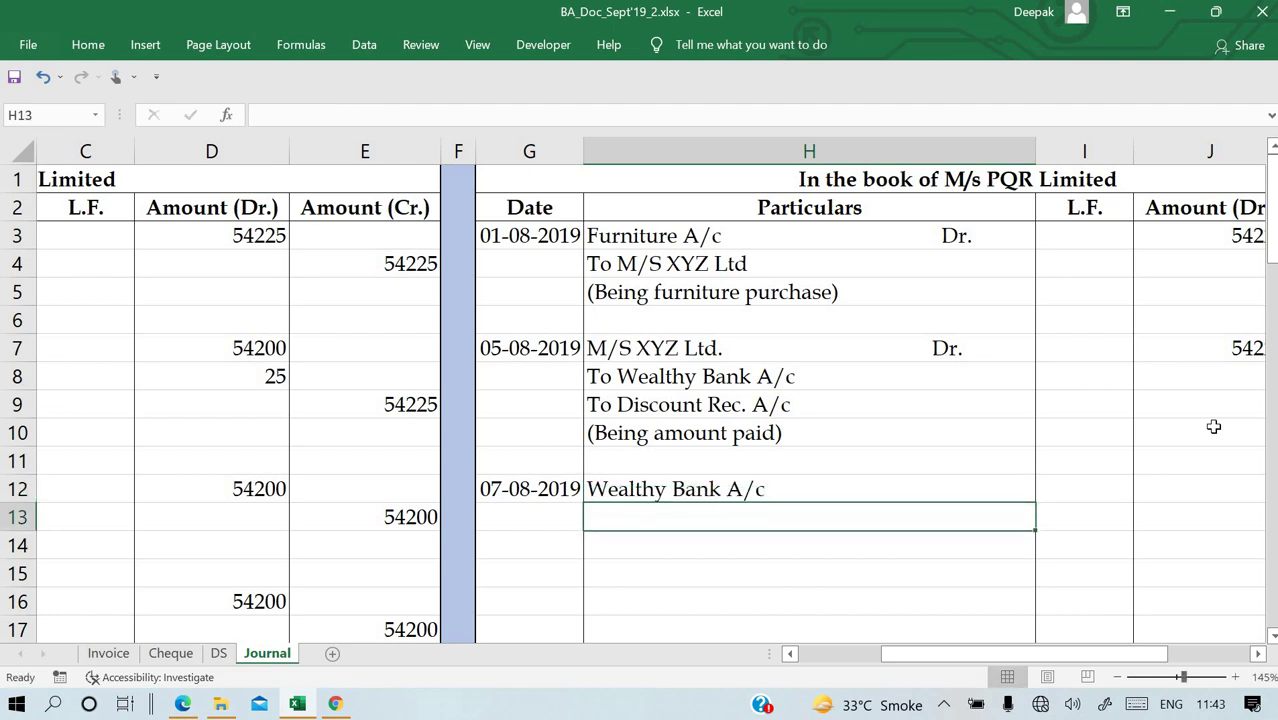
key(Up)
key(Right)
scroll(1213, 427, right, 2)
key(Left)
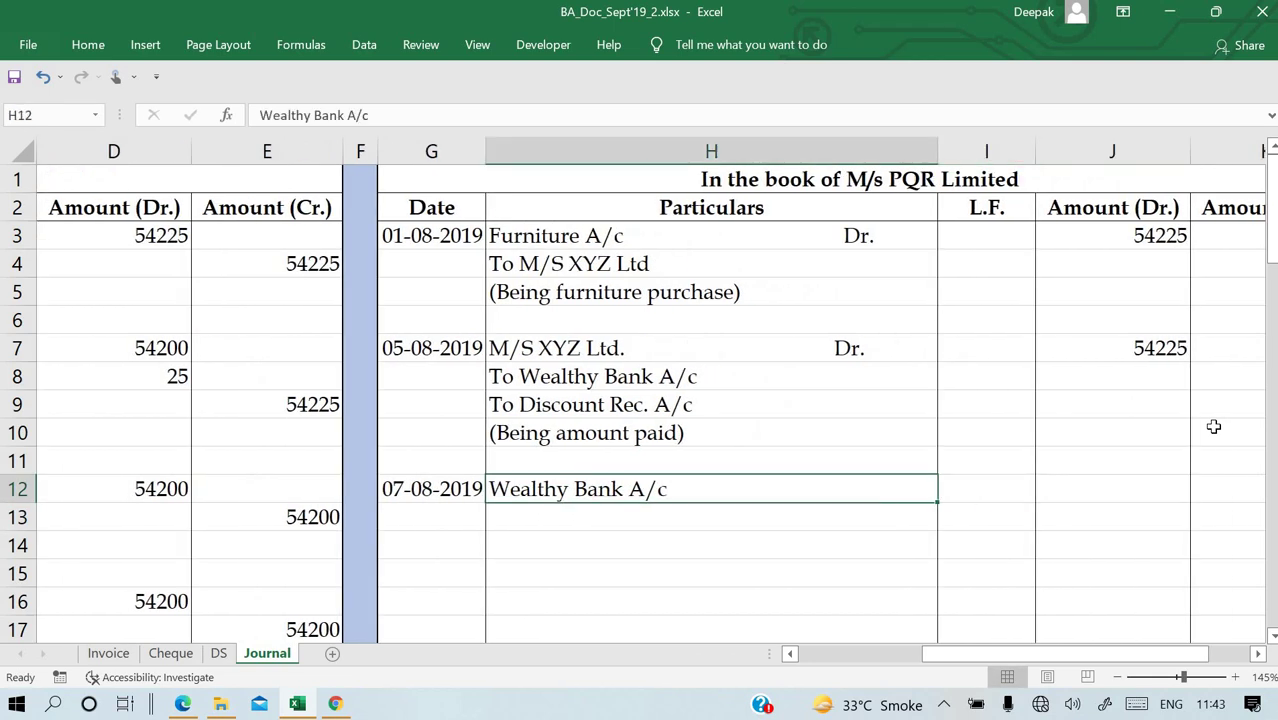
key(F2)
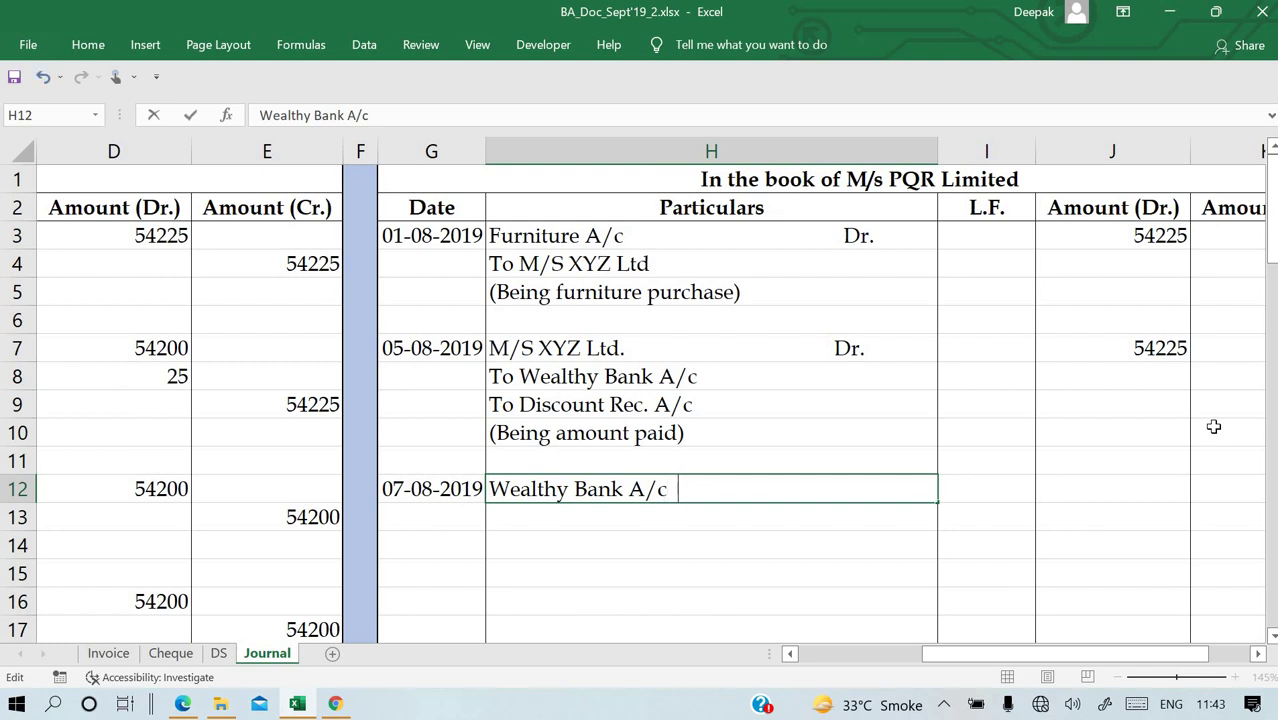
text(Dr.)
key(Return)
Fill H13 with =H4 to bring in the credit line 'To M/S XYZ Ltd'.
text(=)
key(Up)
key(Up)
key(Up)
key(Up)
key(Up)
key(Up)
key(Up)
key(Up)
key(Up)
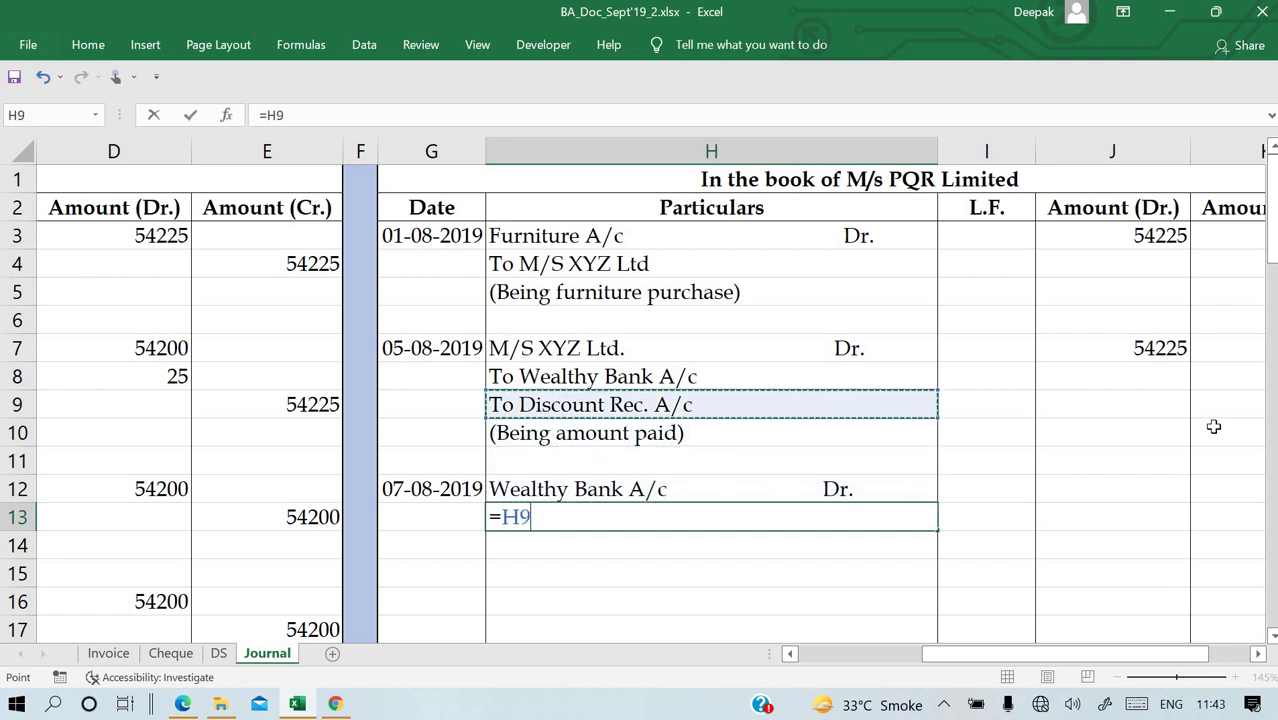
key(Return)
key(Up)
key(Up)
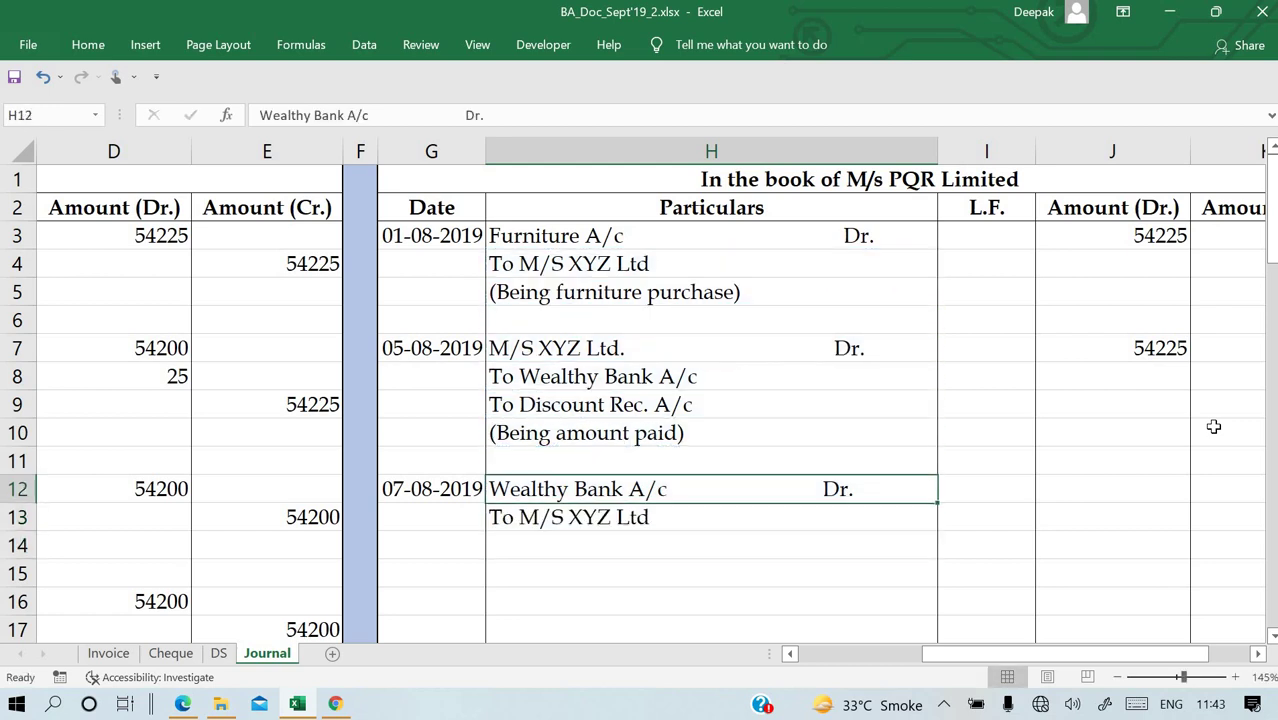
key(Right)
key(Right)
text(=)
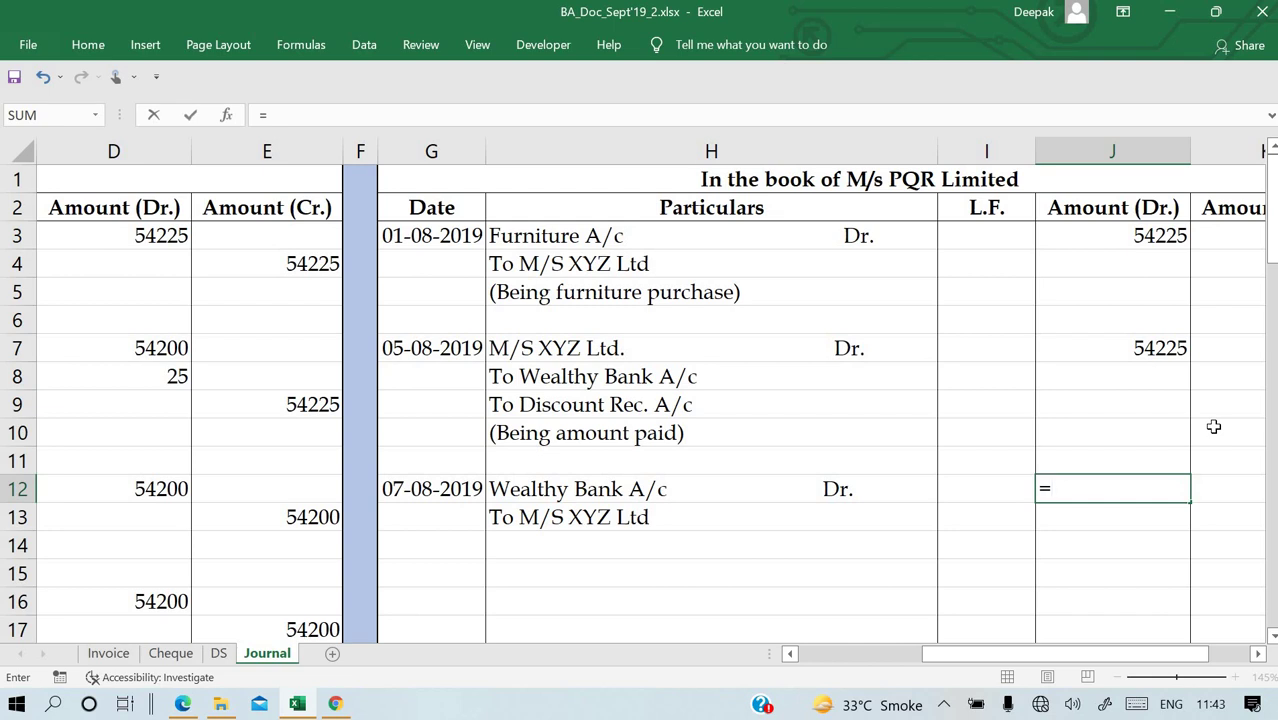
Enter 54200 as the Wealthy Bank debit amount in J12.
key(Escape)
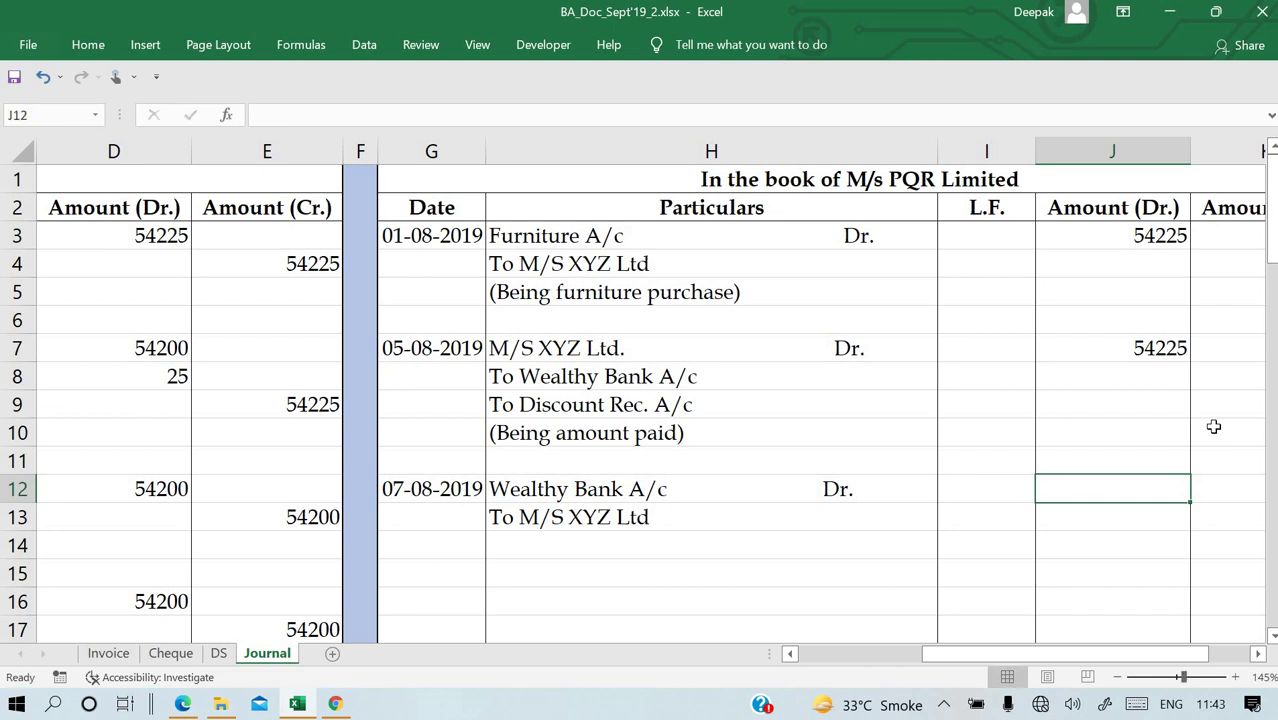
text(=)
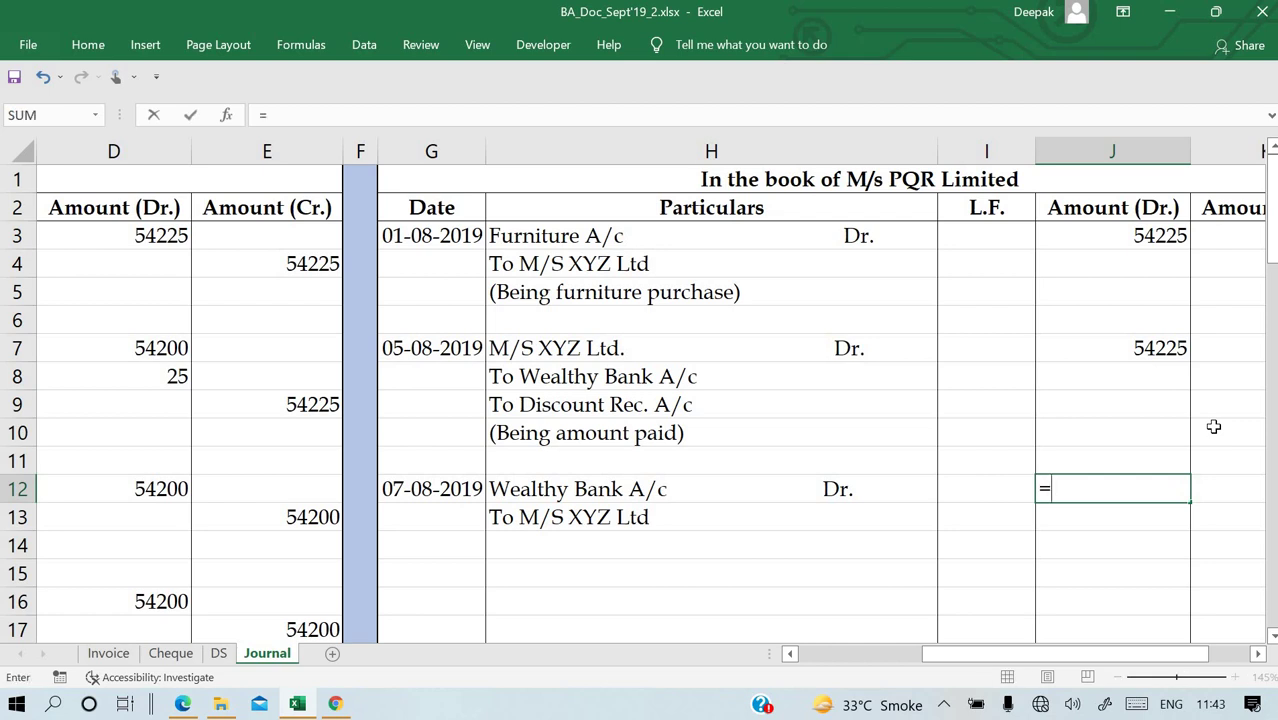
key(Escape)
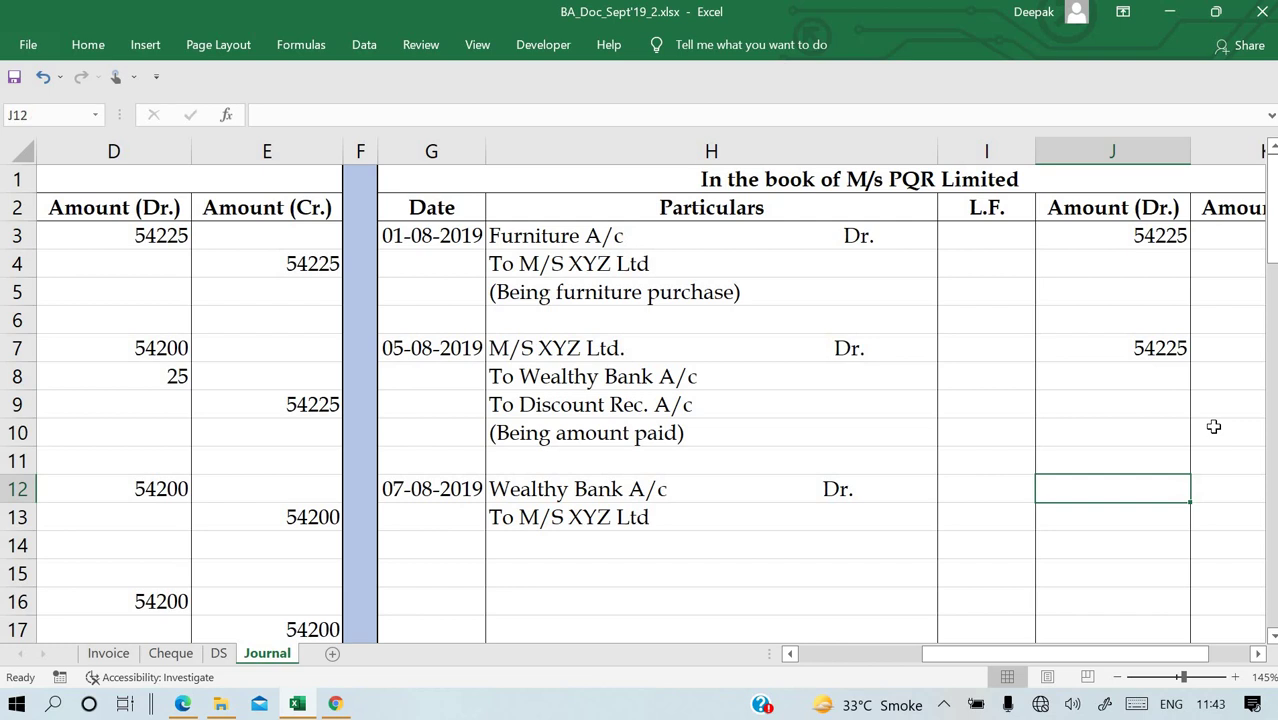
text(54200)
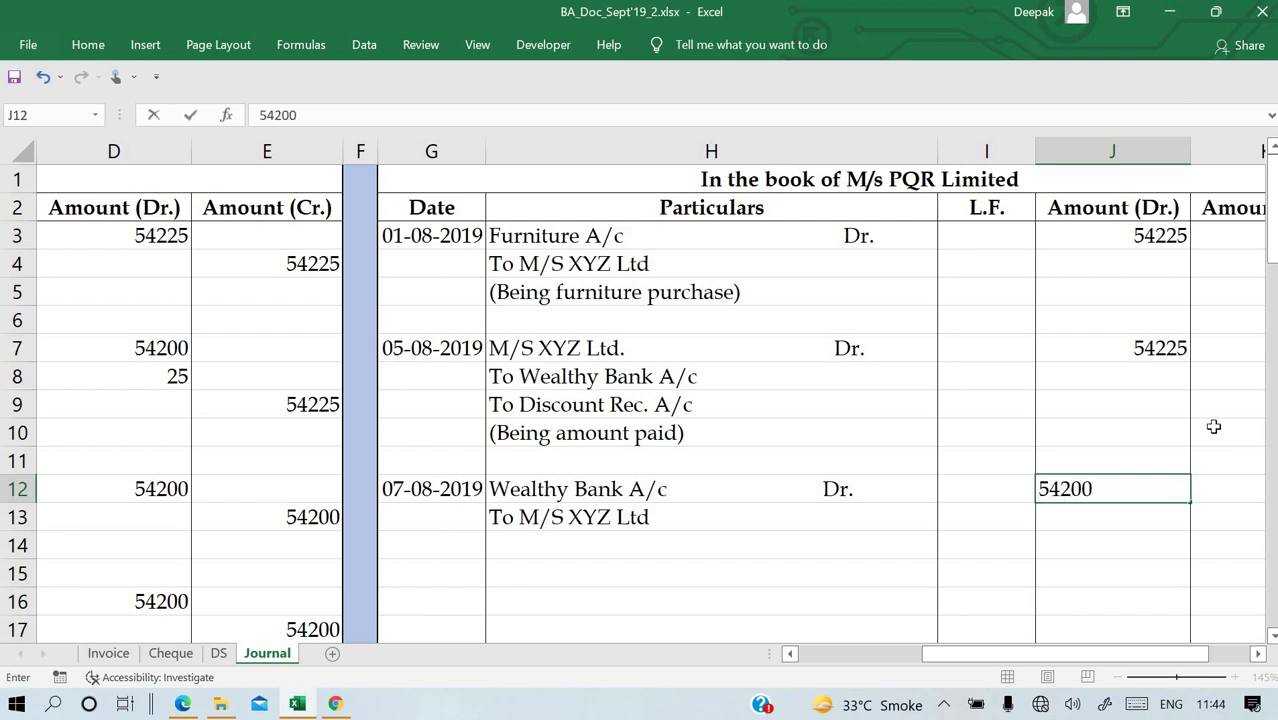
key(Return)
Credit M/S XYZ Ltd 54200 in K13 with a formula linked to J12.
key(Right)
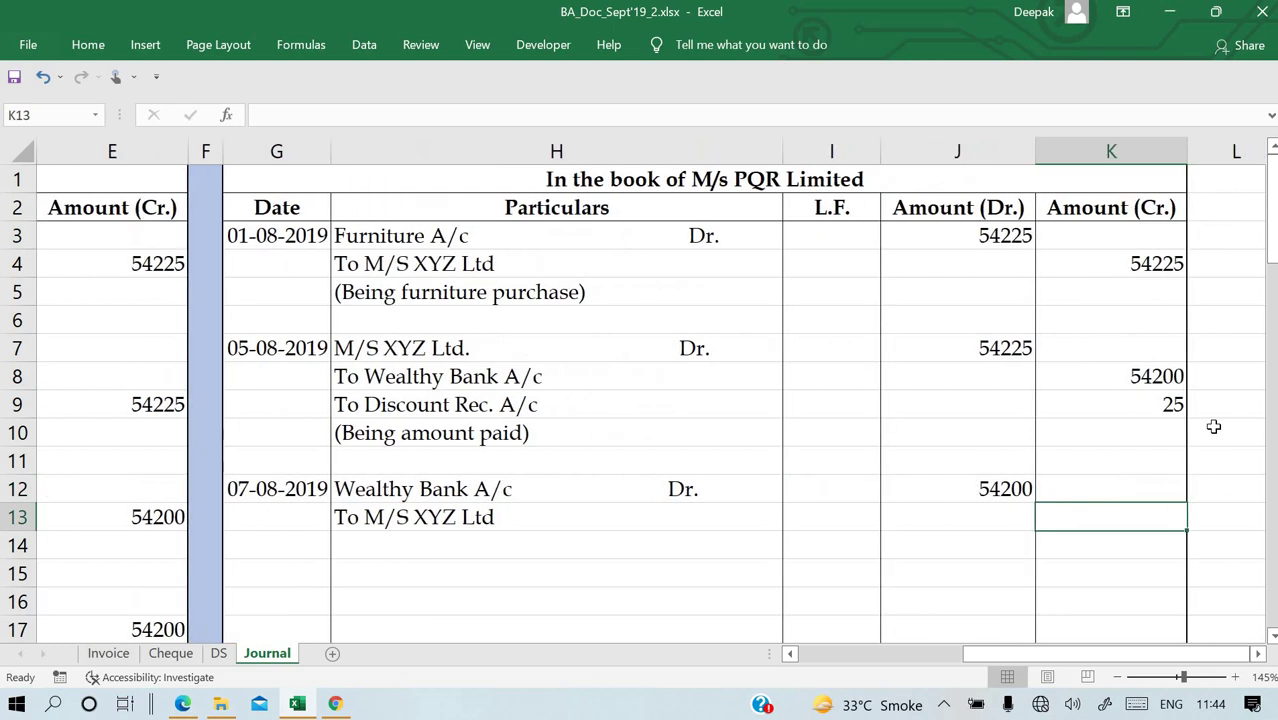
text(=)
key(Left)
key(Up)
key(Return)
key(Down)
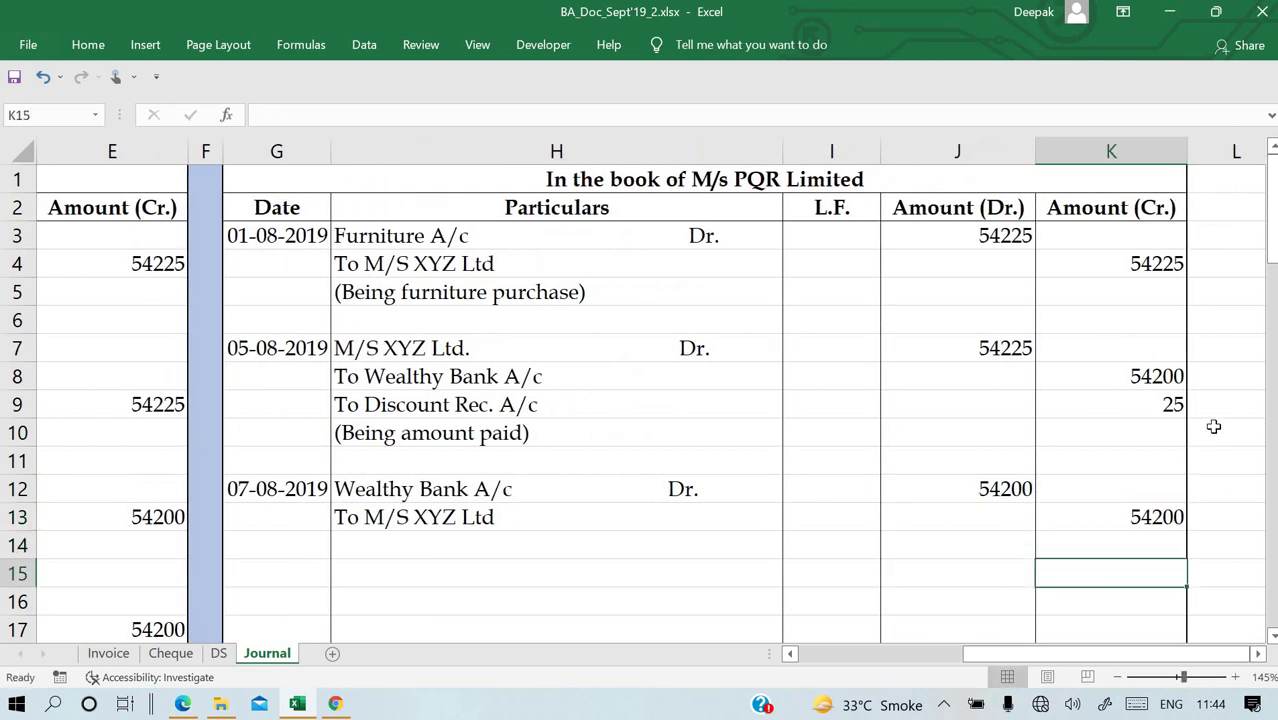
key(Left)
key(Left)
key(Left)
key(Left)
key(Up)
key(Right)
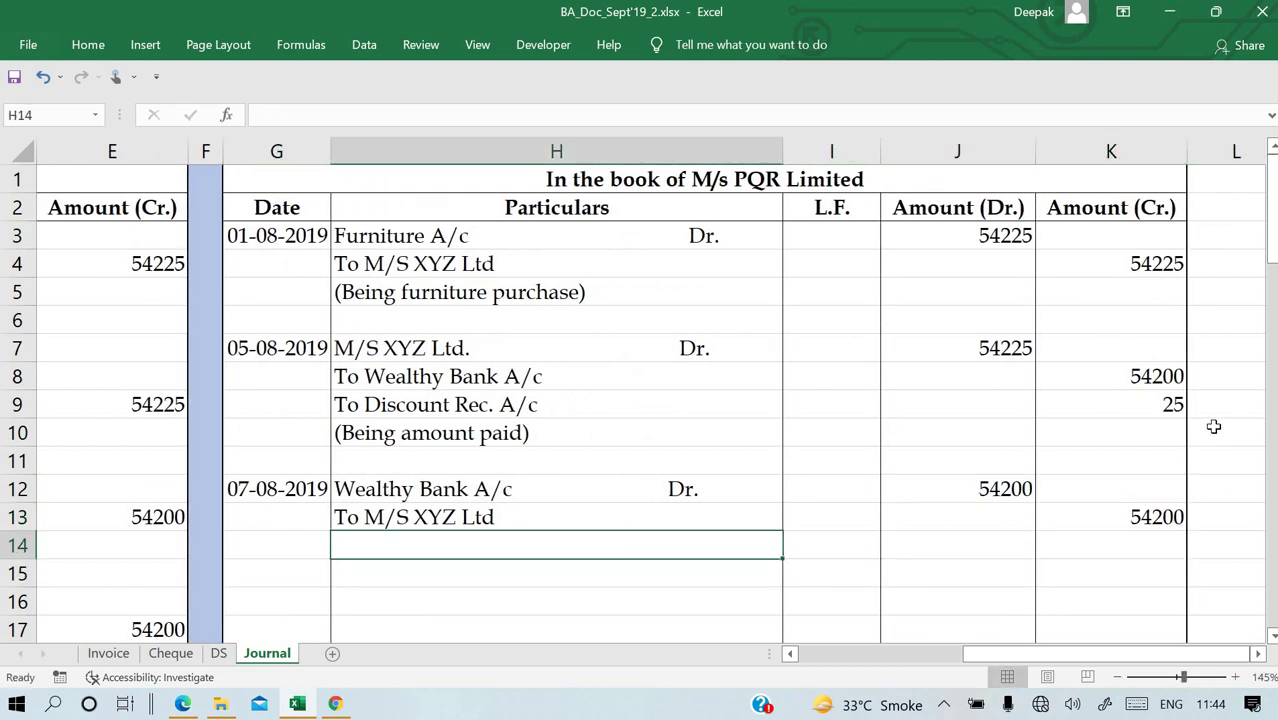
Type '(Being Cheque Dishonoured)' in H14 as the PQR entry's narration.
text((Being )
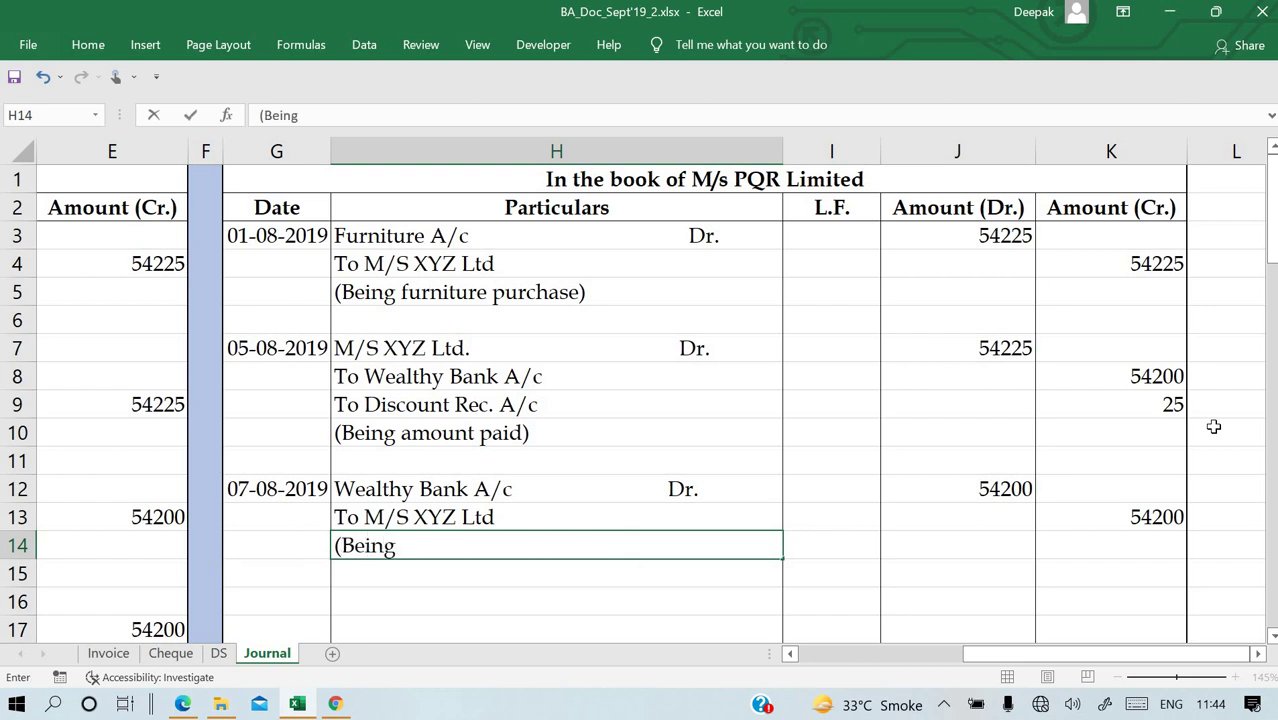
text(Cheque Disco)
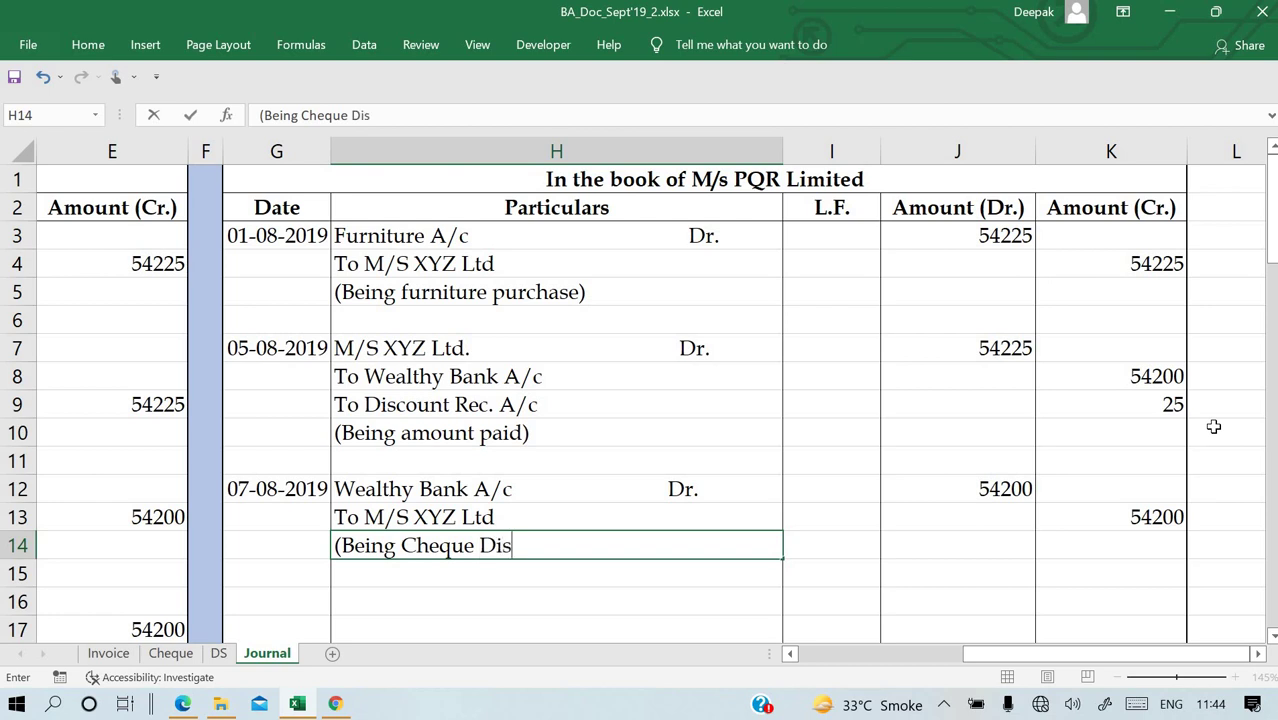
key(BackSpace)
key(BackSpace)
text(honour)
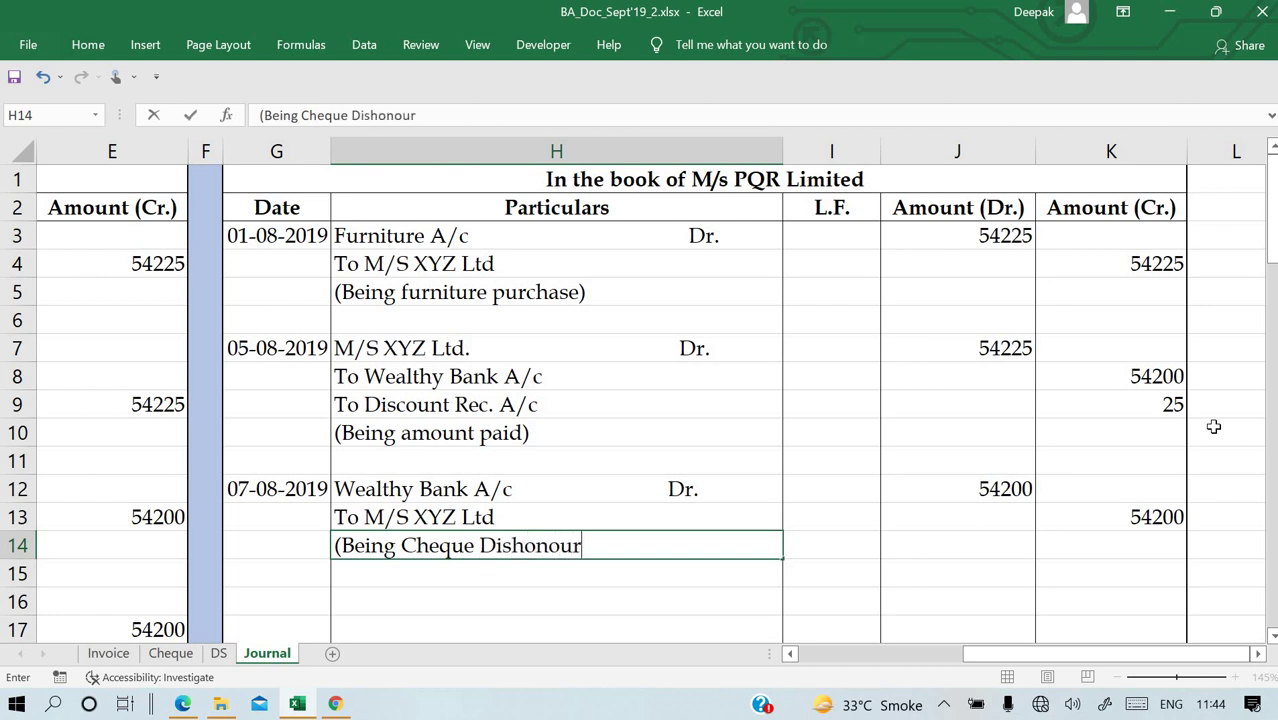
text(ed))
key(Return)
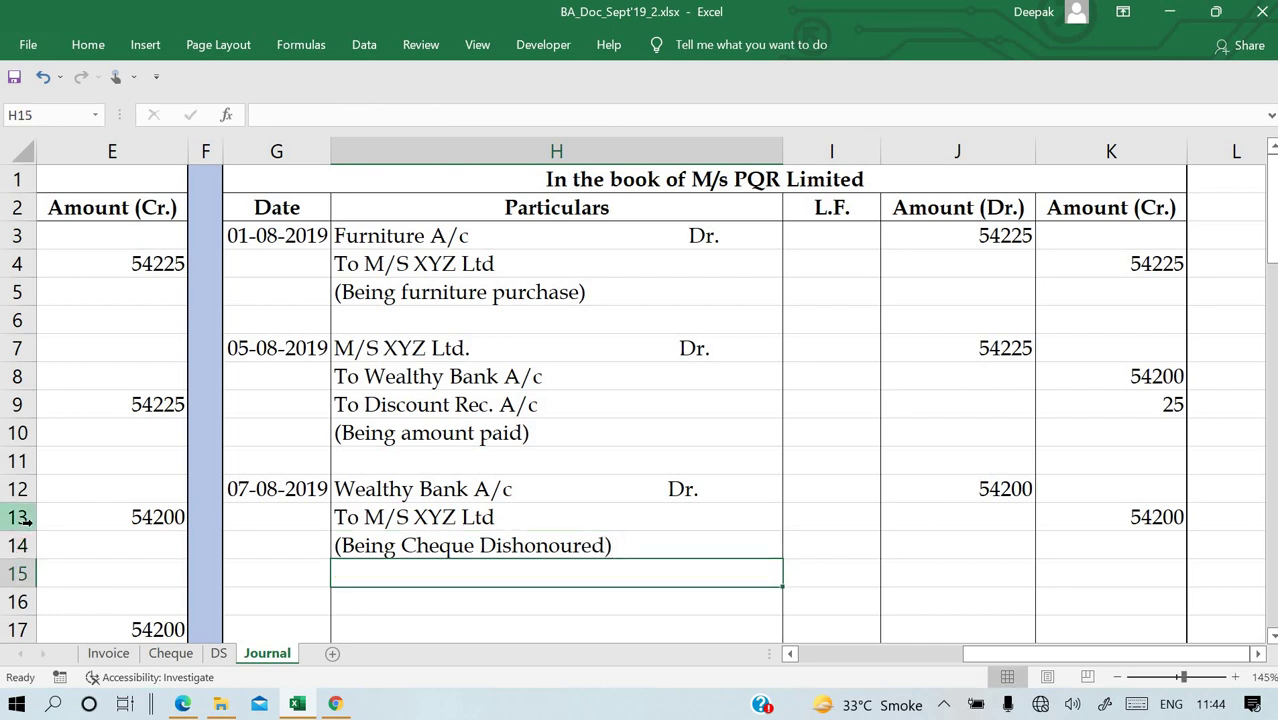
click(18, 517)
click(114, 545)
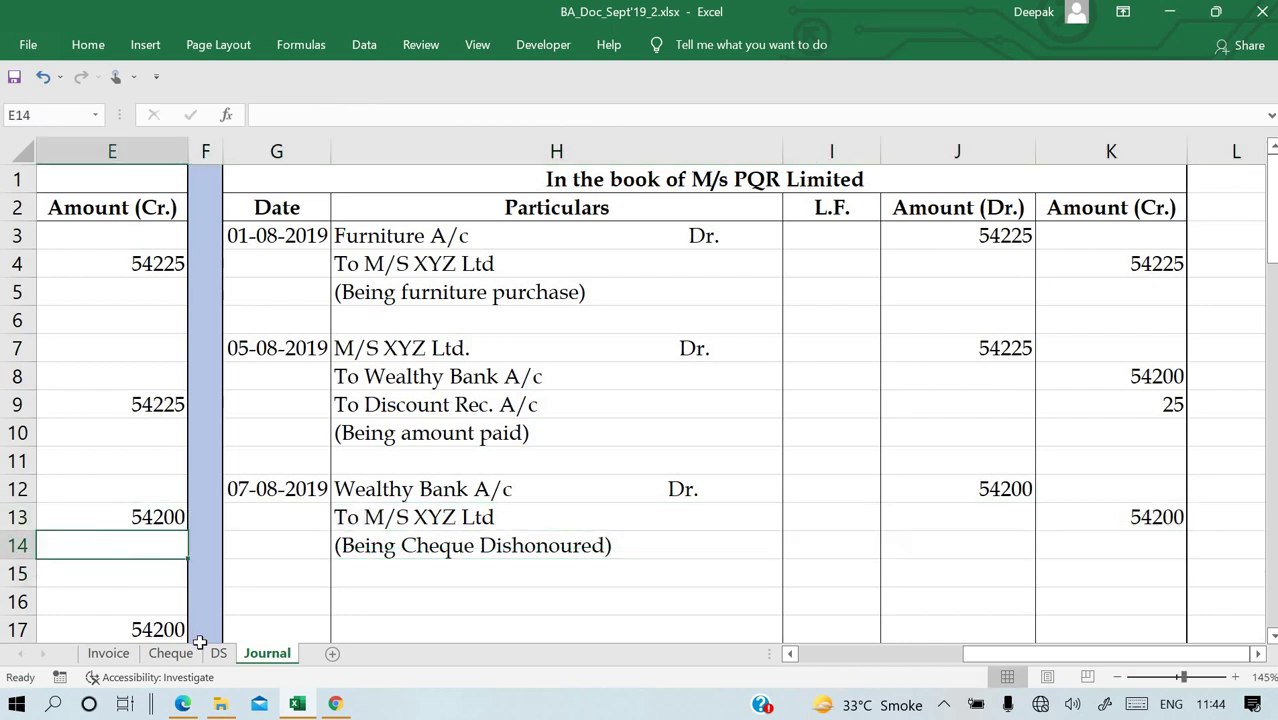
click(109, 595)
key(Left)
key(Left)
key(Left)
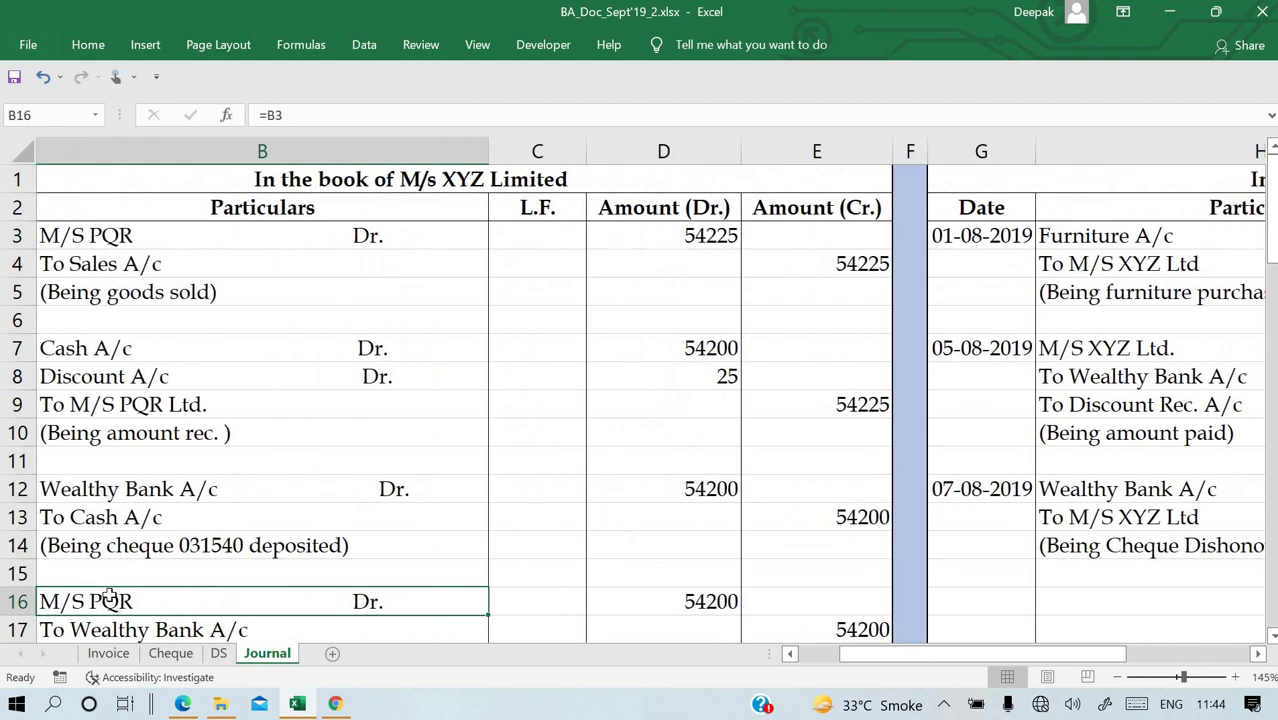
key(Down)
key(Down)
key(Down)
key(Down)
key(Up)
key(Up)
key(Up)
key(Up)
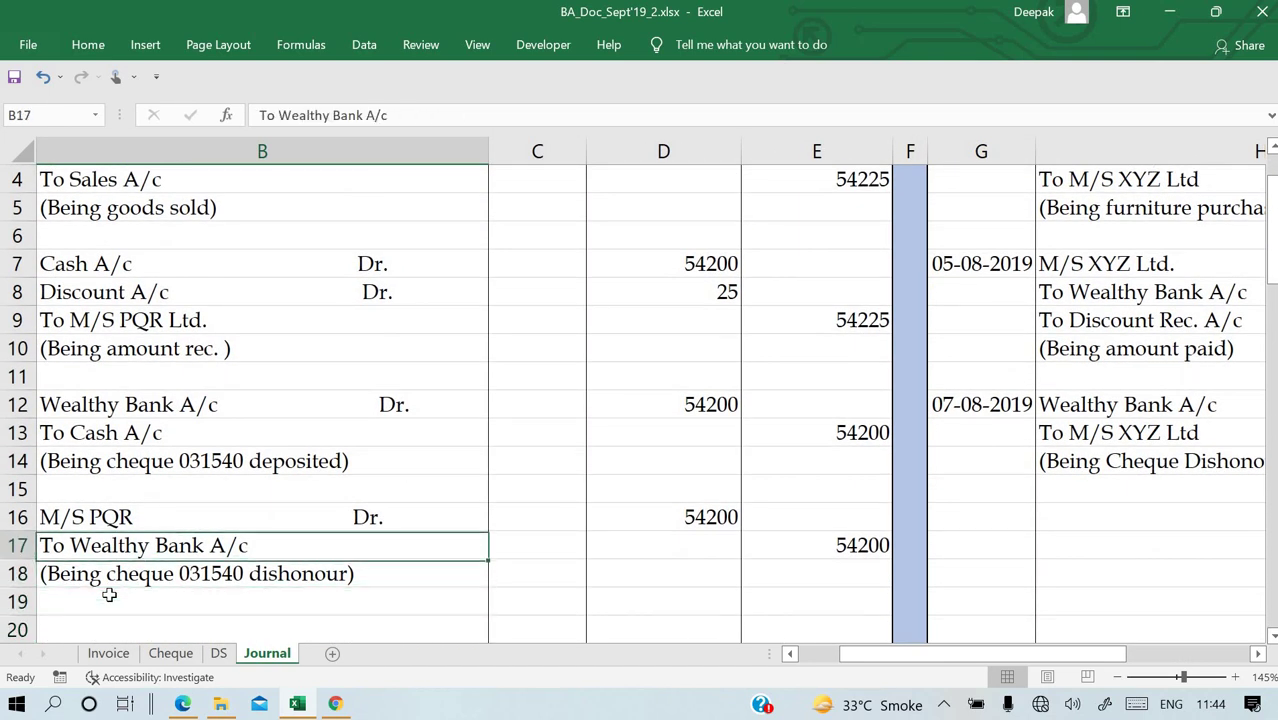
key(Right)
key(Right)
key(Up)
key(Up)
key(Up)
key(Up)
key(Up)
key(Up)
key(Up)
key(Up)
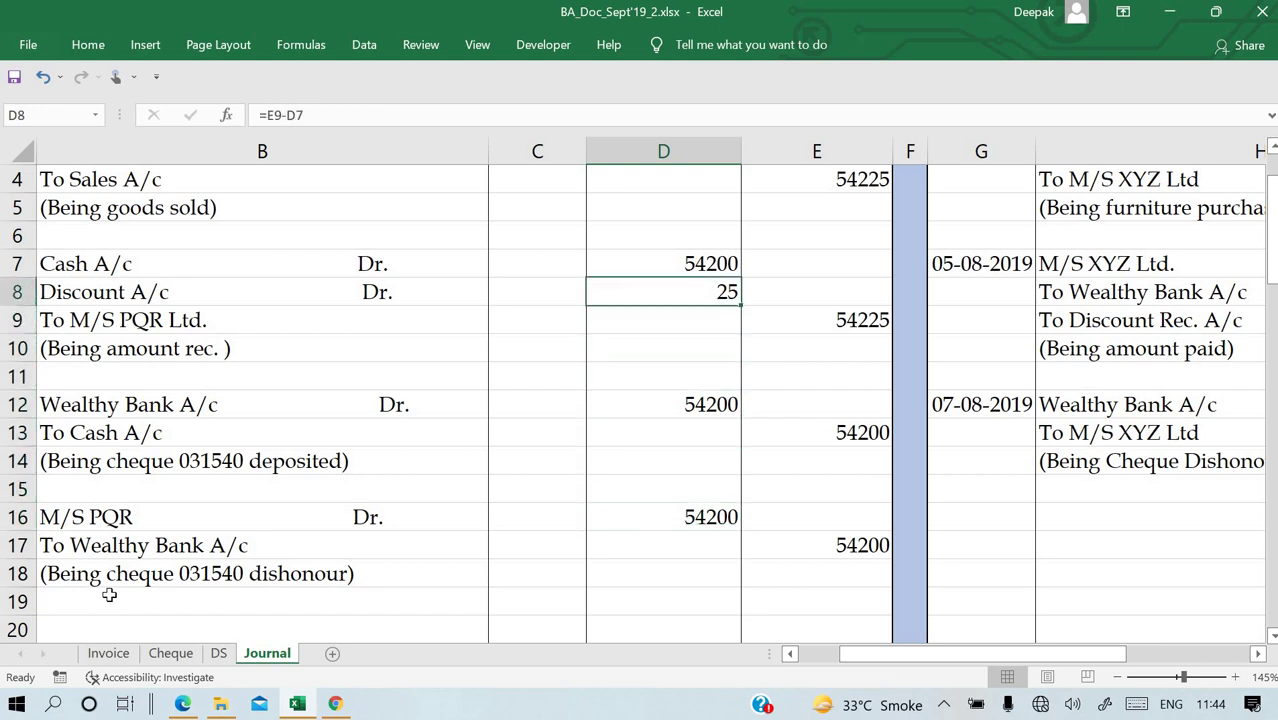
key(Up)
key(Up)
key(Up)
key(Up)
key(Down)
key(Down)
key(Down)
key(Down)
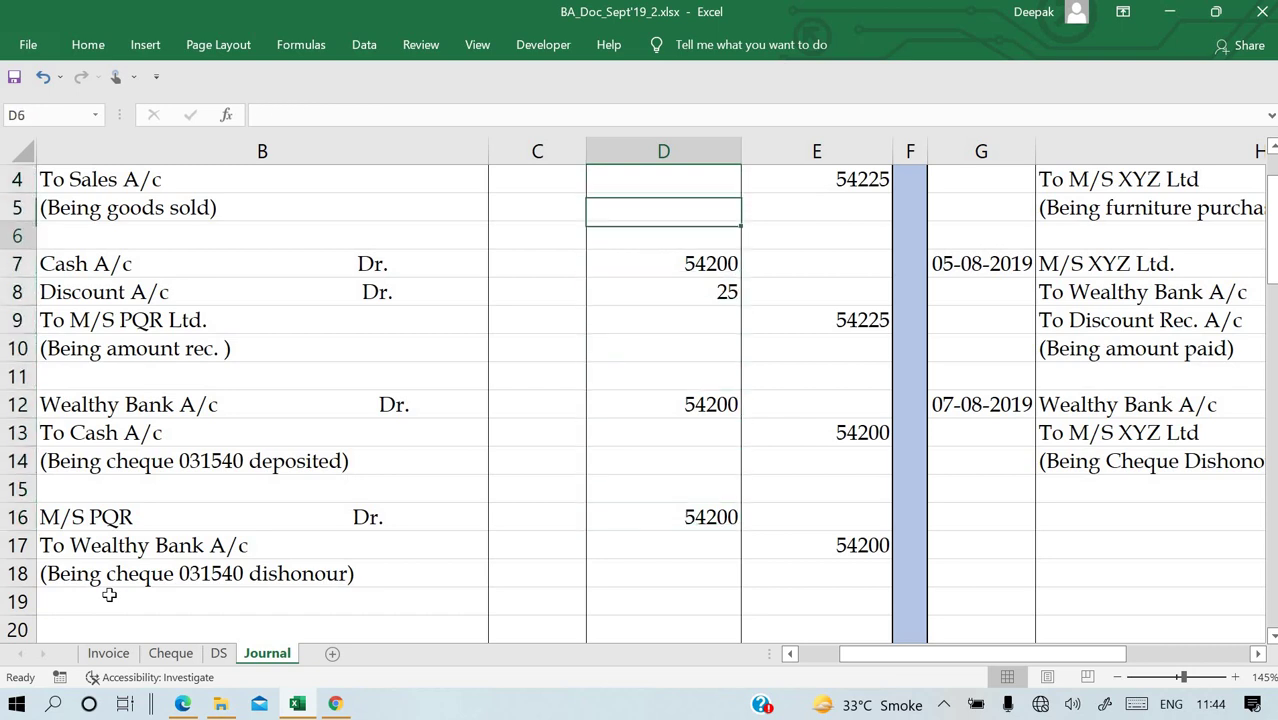
key(Down)
key(Down)
key(Down)
key(Down)
key(Down)
key(Down)
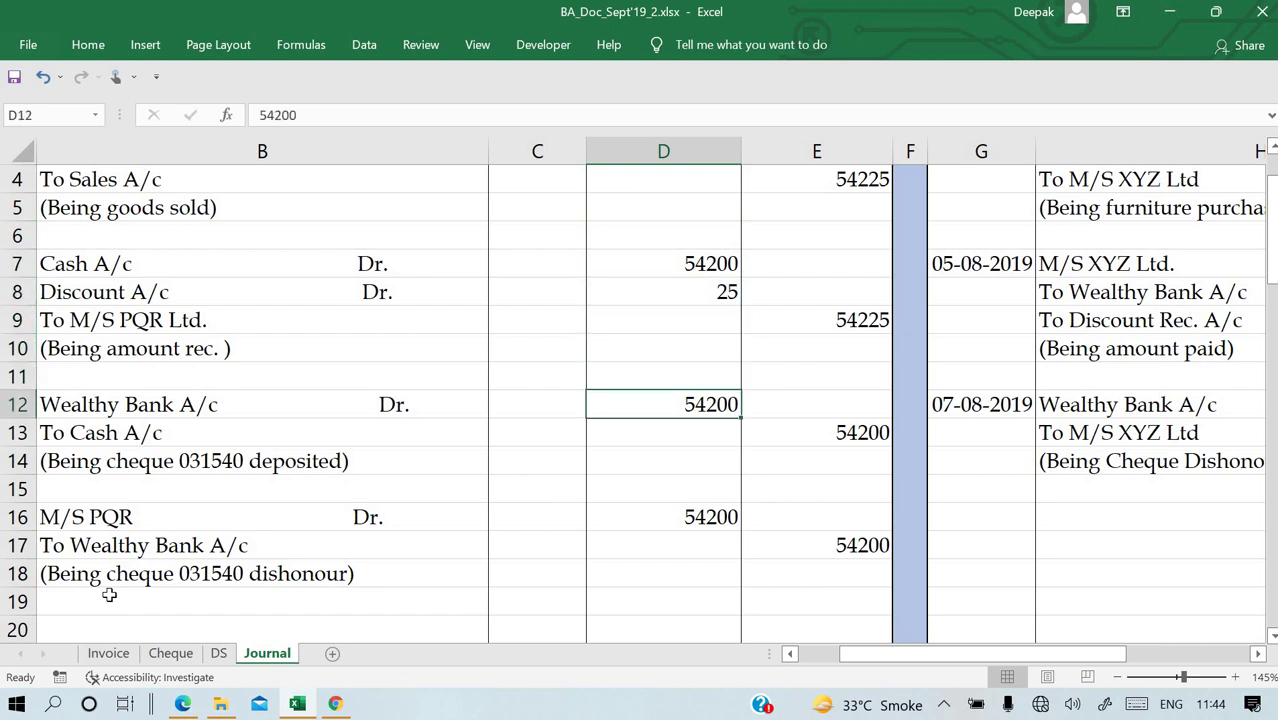
key(Up)
key(Up)
key(Up)
key(Up)
key(Down)
key(Down)
key(Down)
key(Down)
key(Down)
key(Down)
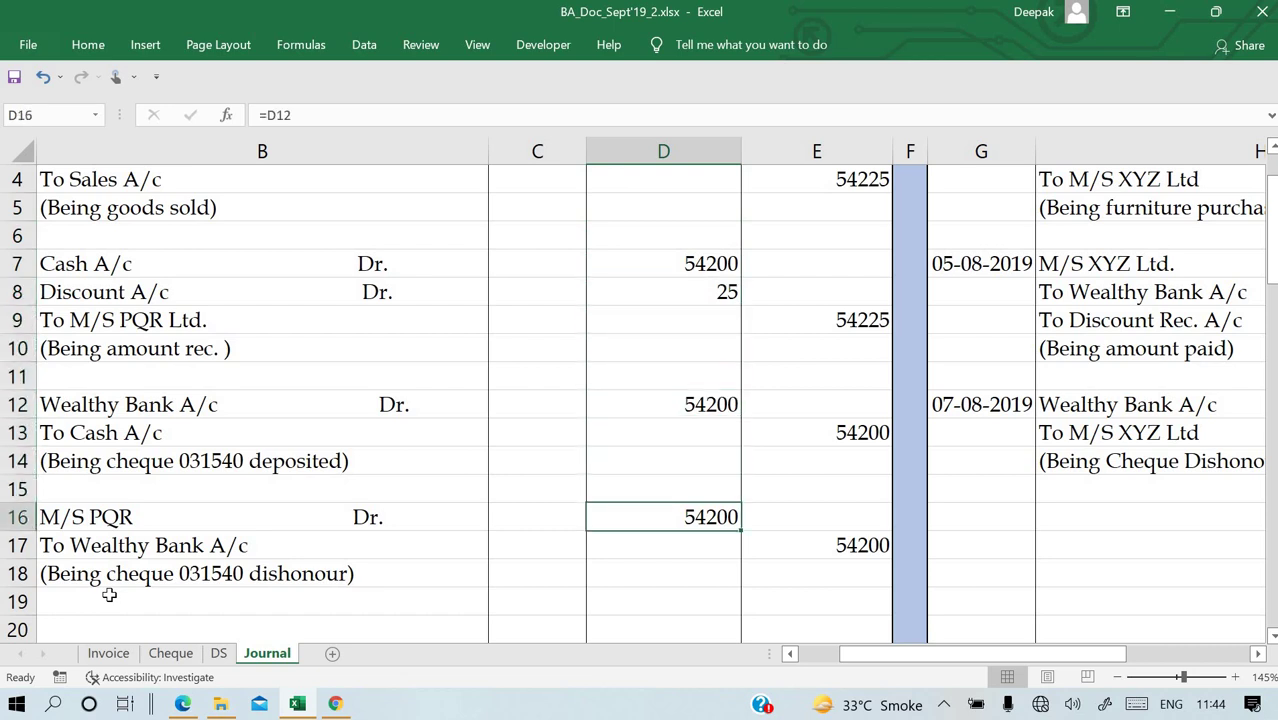
key(F2)
key(ctrl+Return)
Link D16 to the 54225 total in E9 so M/S PQR is debited 54225.
text(=)
key(Up)
key(Up)
key(Up)
key(Up)
key(Up)
key(Up)
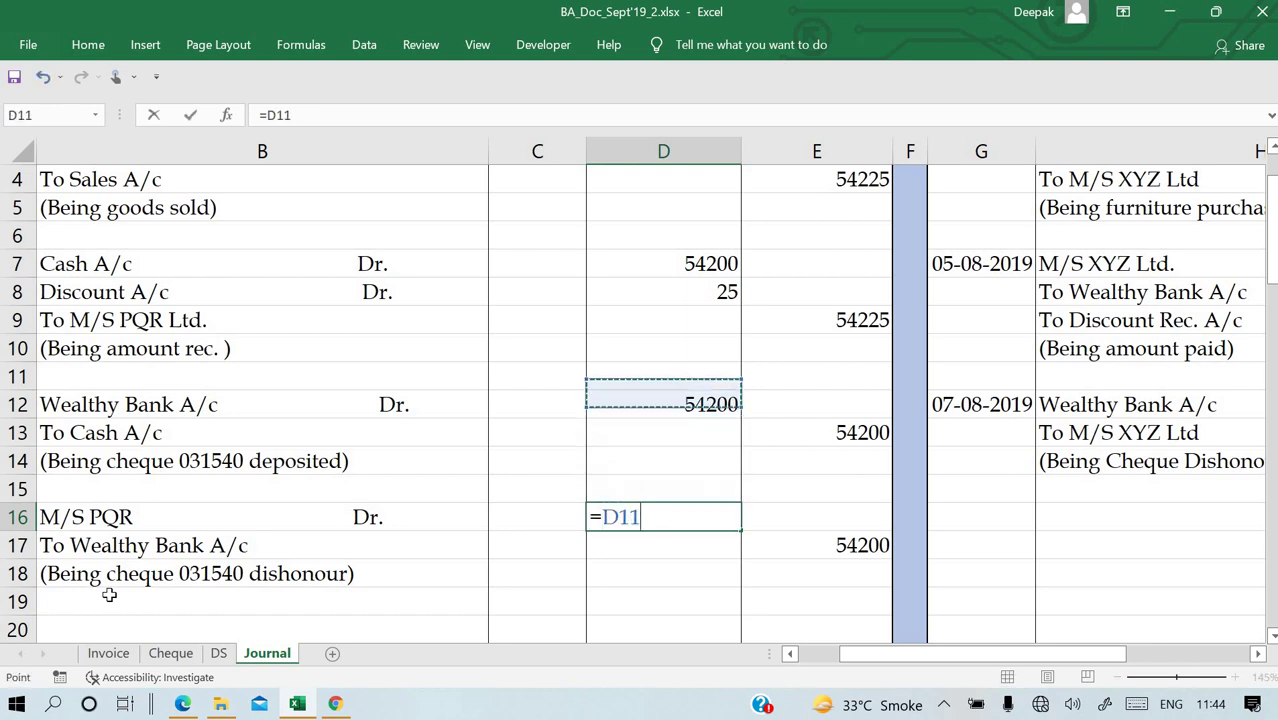
key(Right)
key(Right)
key(Up)
key(Left)
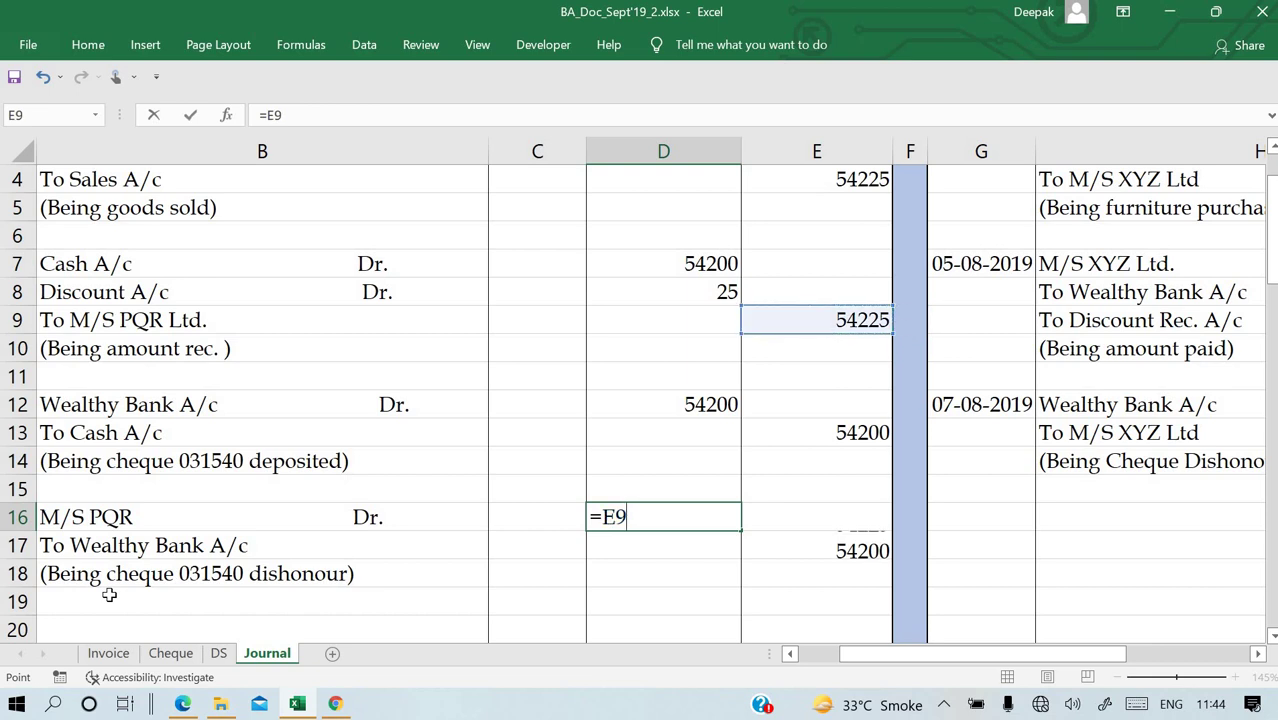
key(Return)
key(Up)
key(Right)
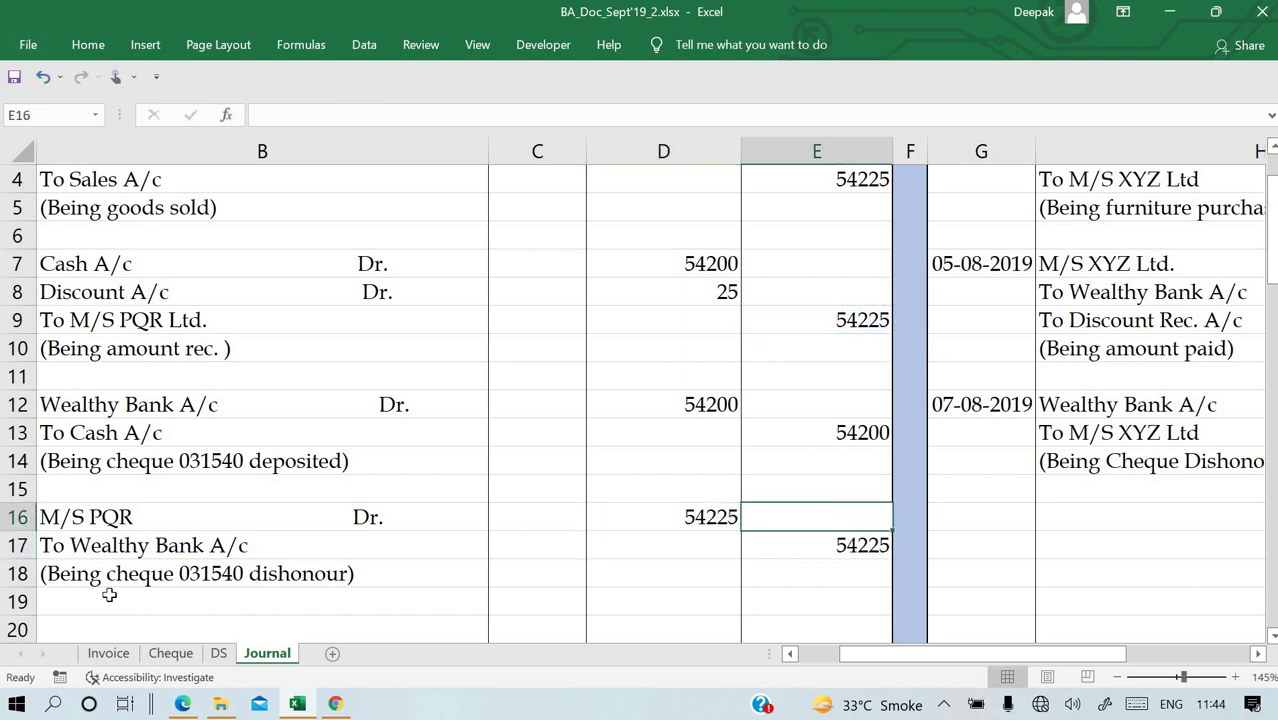
key(Down)
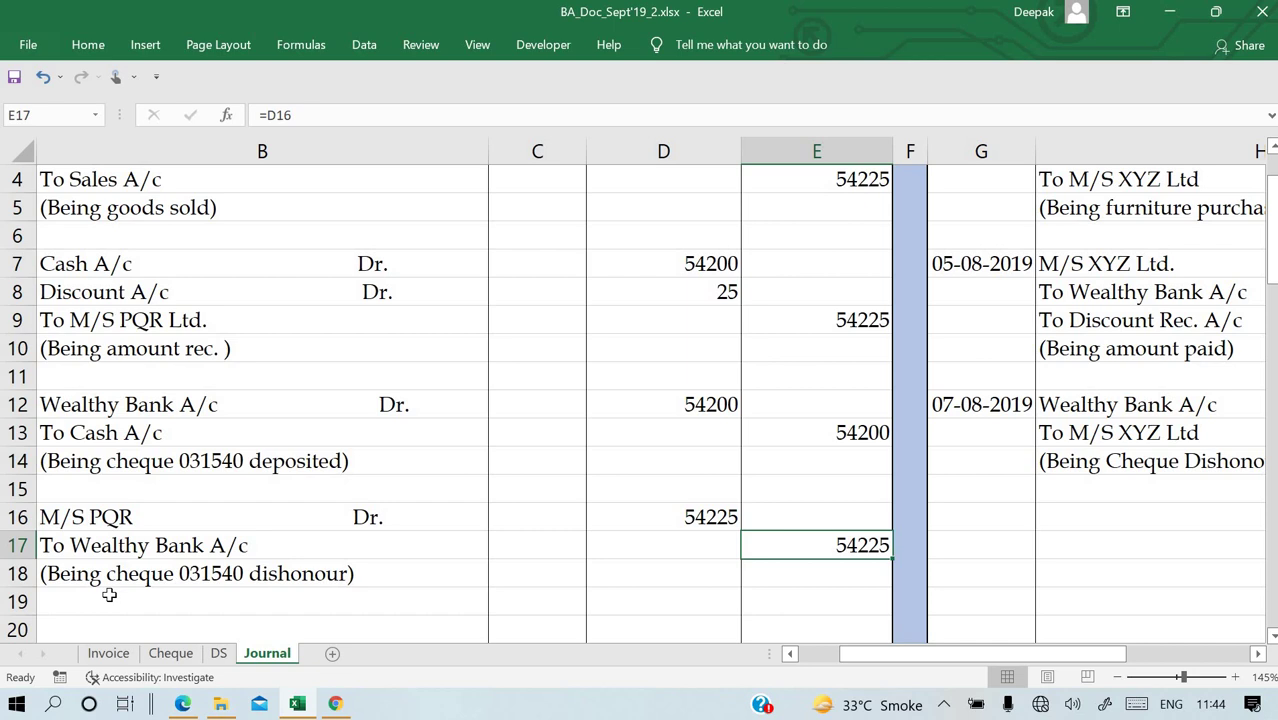
Insert a blank row above the narration and keep the Wealthy Bank credit at 54200.
click(20, 573)
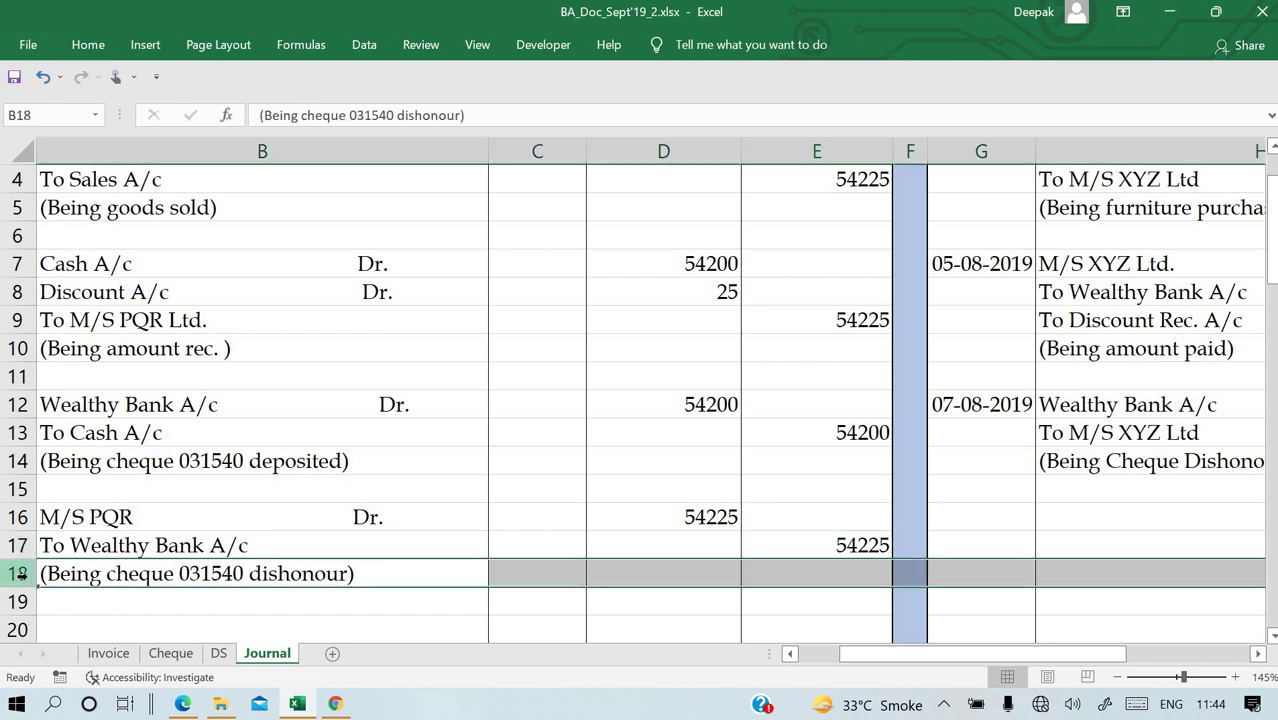
key(ctrl+shift+plus)
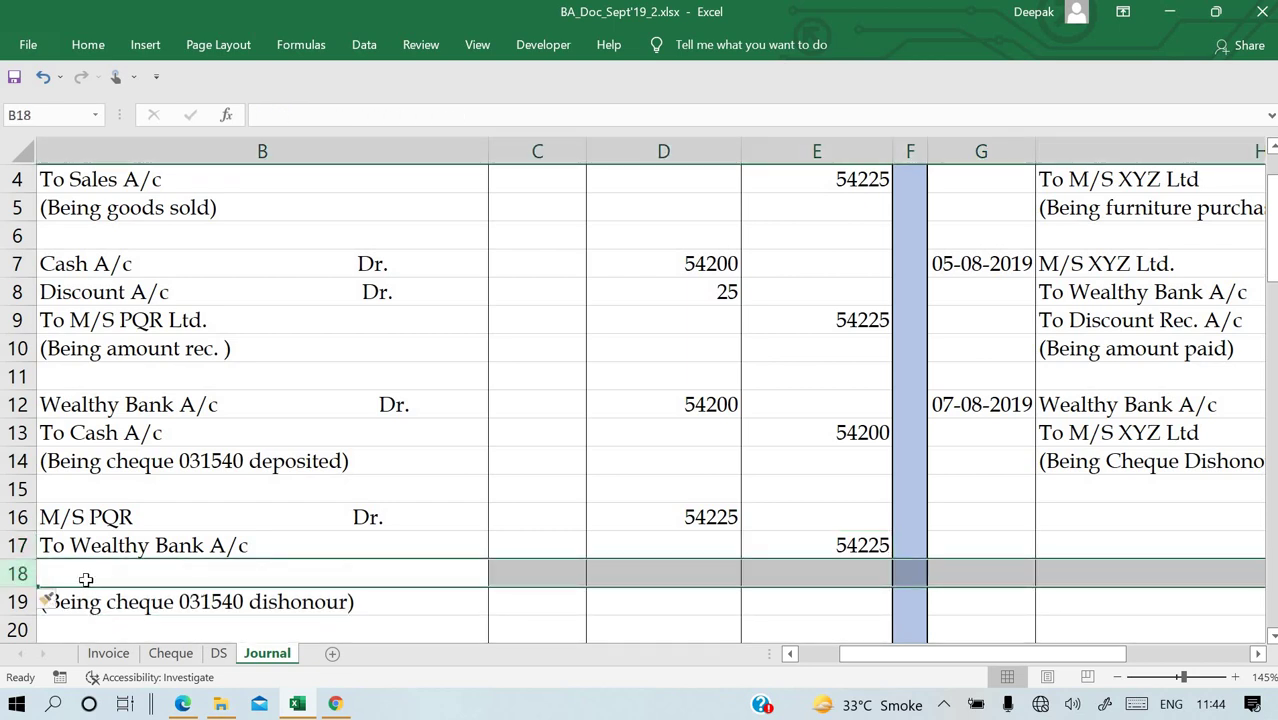
click(350, 584)
click(858, 546)
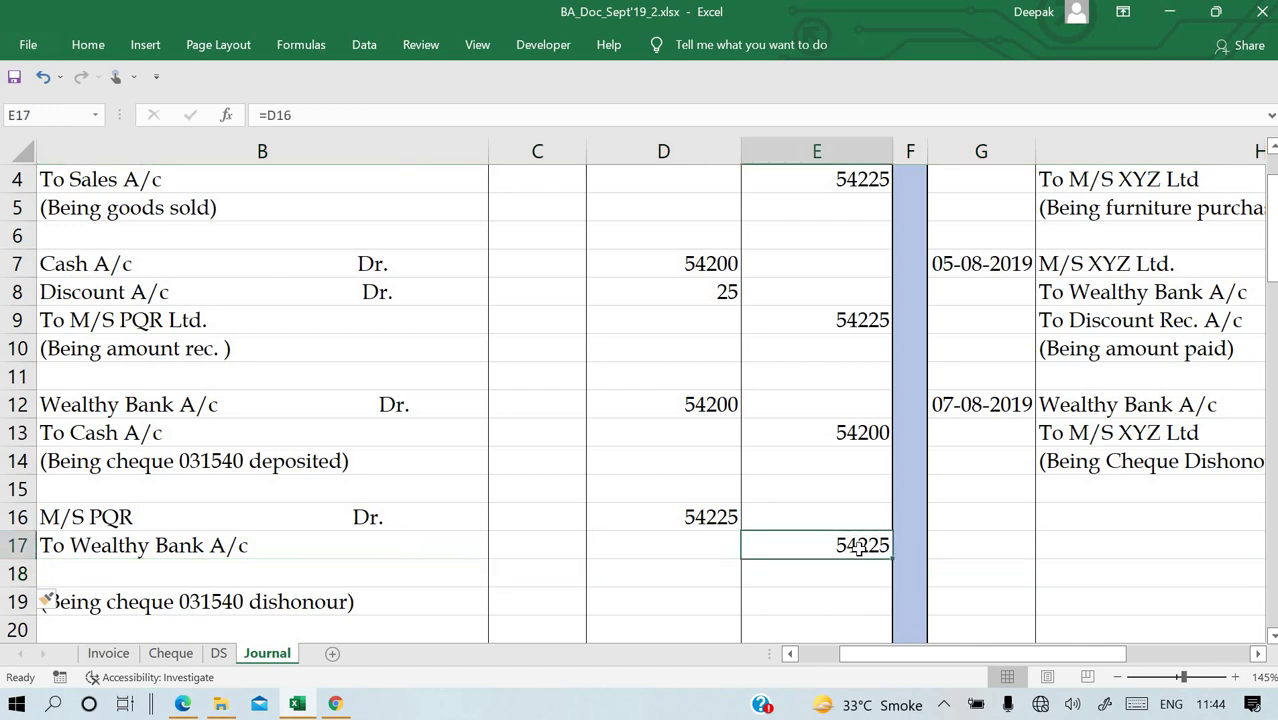
text(=)
key(Up)
key(Up)
key(Up)
key(Up)
key(Return)
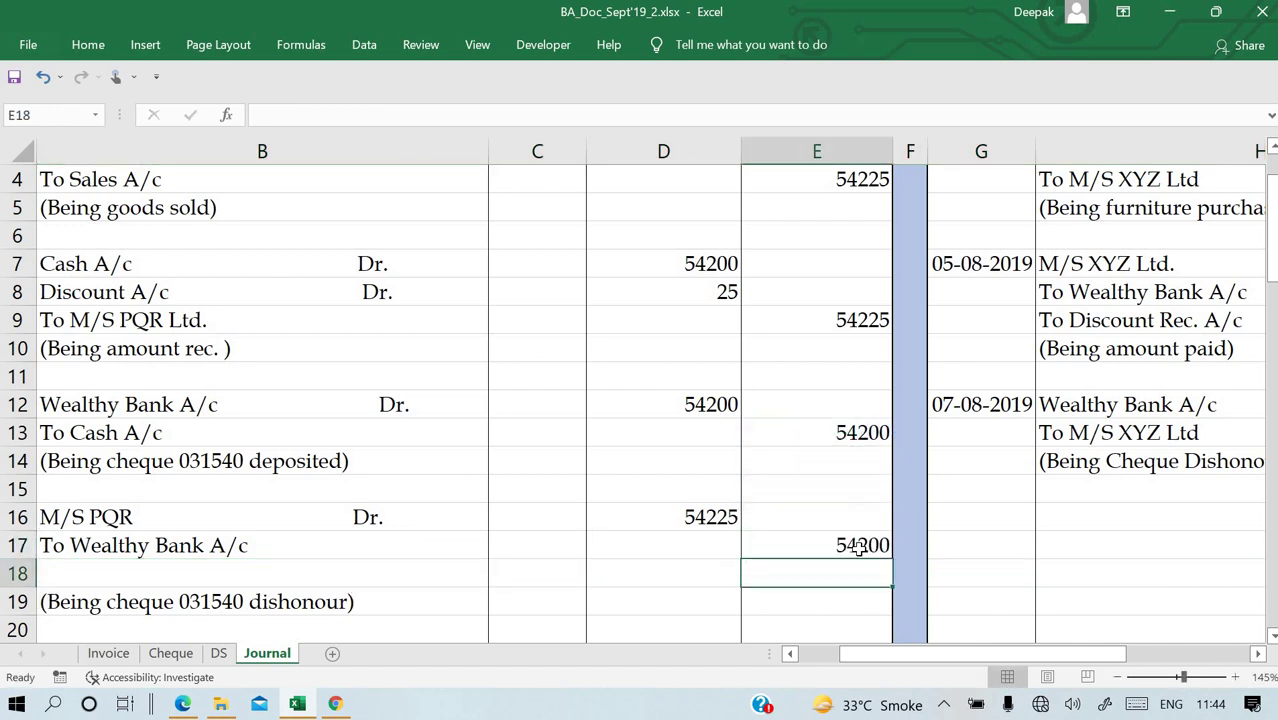
key(Left)
key(Left)
key(Left)
Add 'To Discount' in B18 with a credit of 25 linked to D8.
text(To )
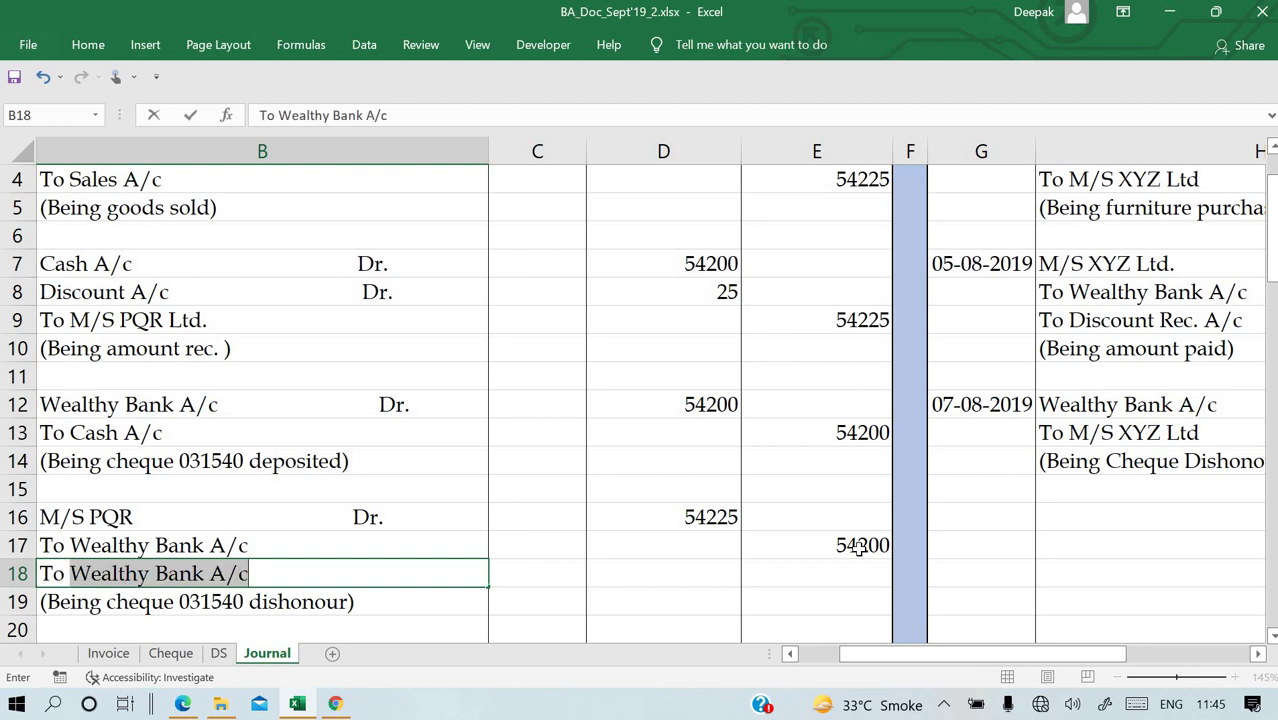
text(Discount)
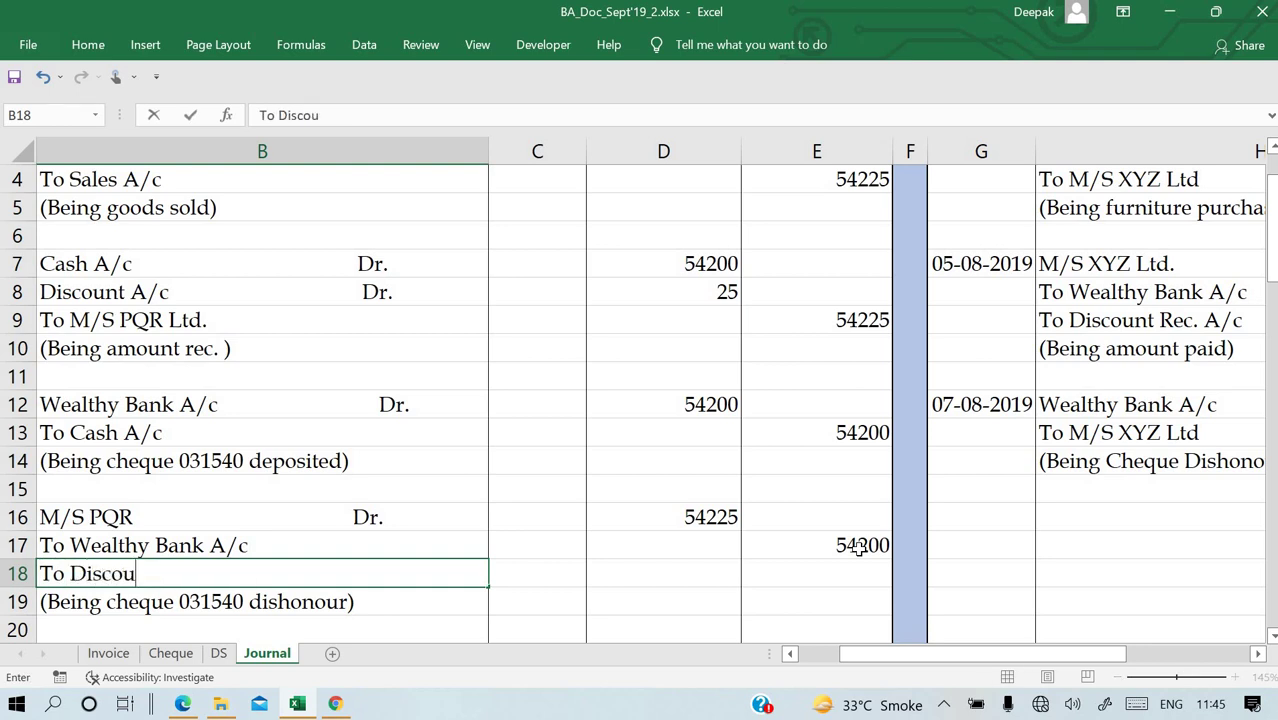
key(Return)
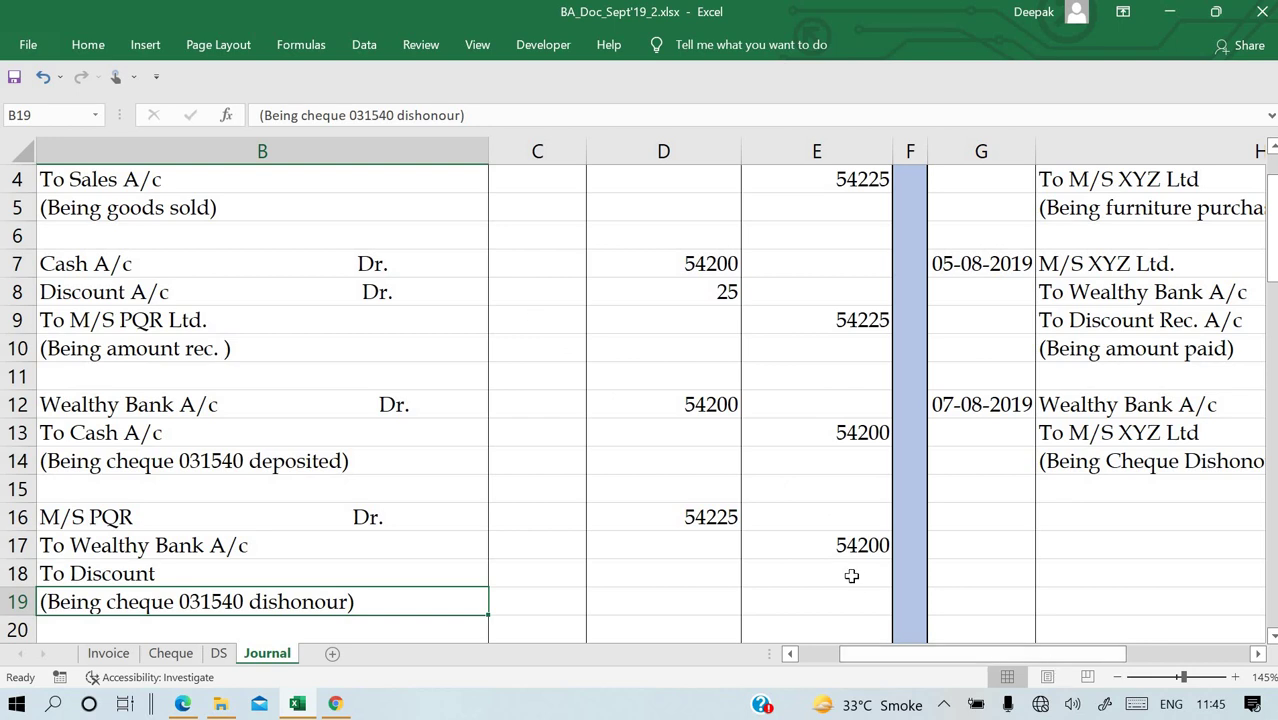
click(851, 576)
text(=)
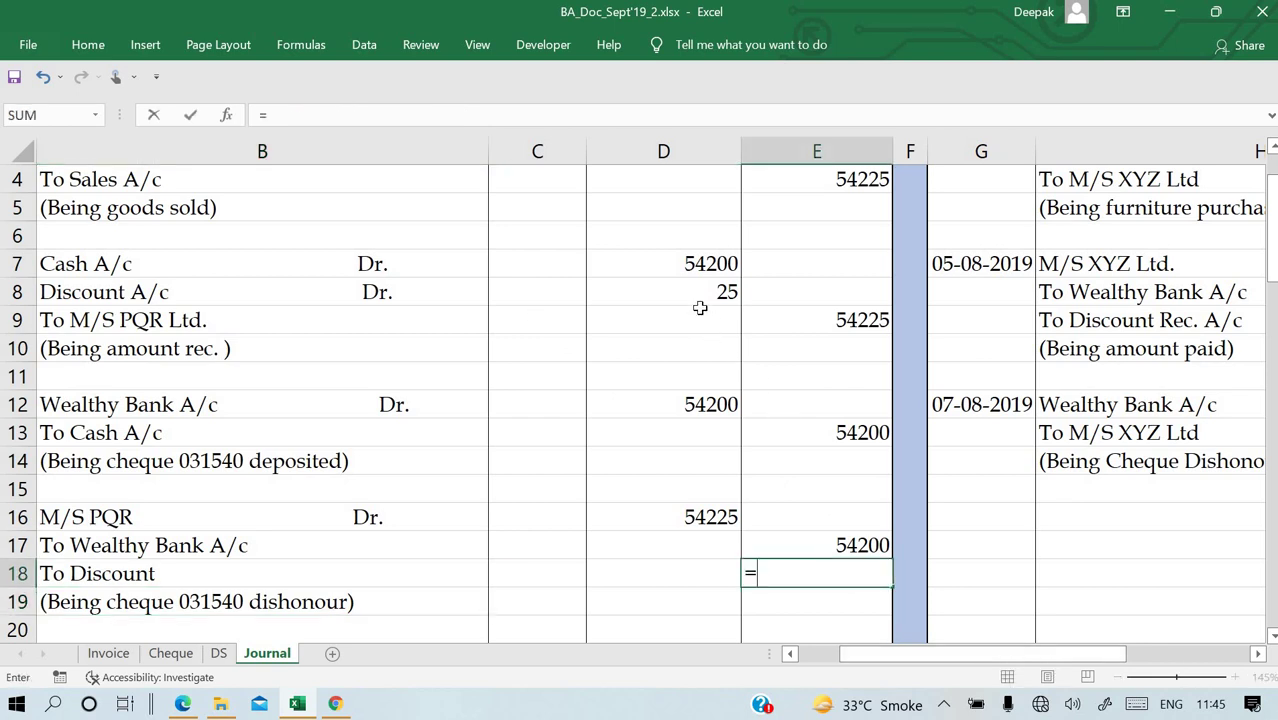
click(700, 290)
key(Return)
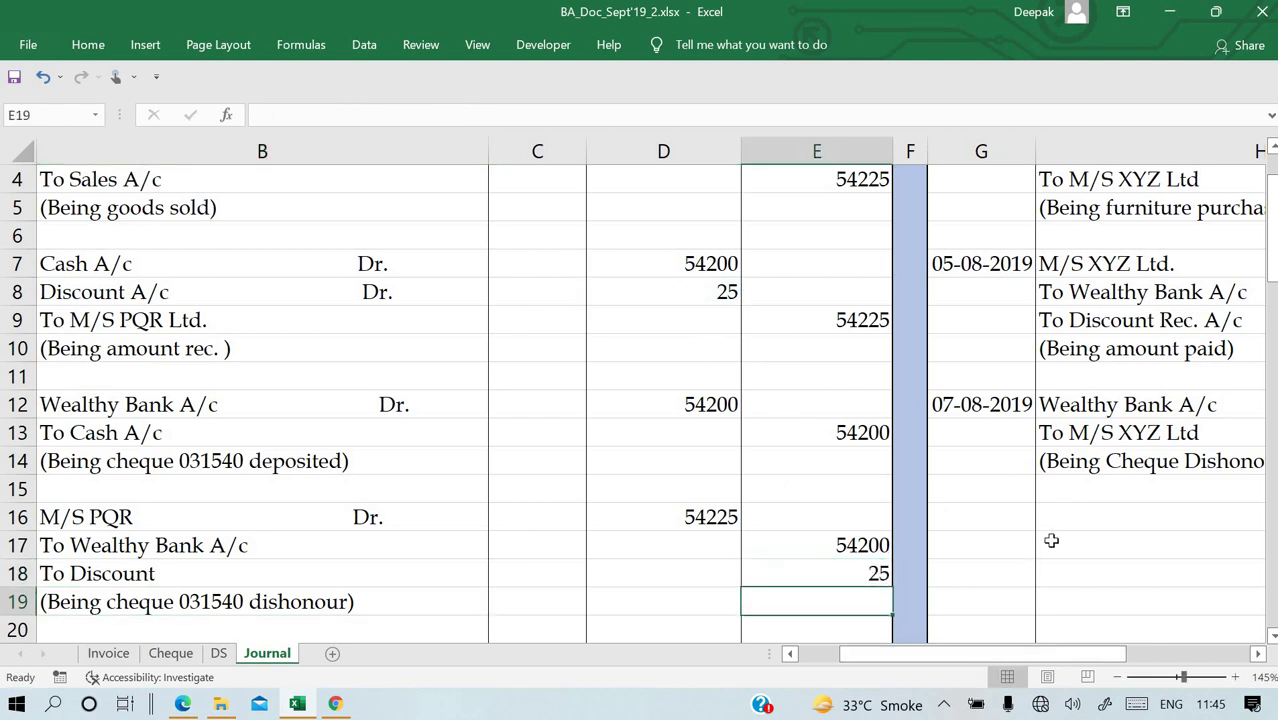
click(1063, 525)
key(Right)
key(Right)
Move the To M/S XYZ Ltd line and narration from H13:K14 down to H14:K15.
key(Left)
key(Left)
key(Left)
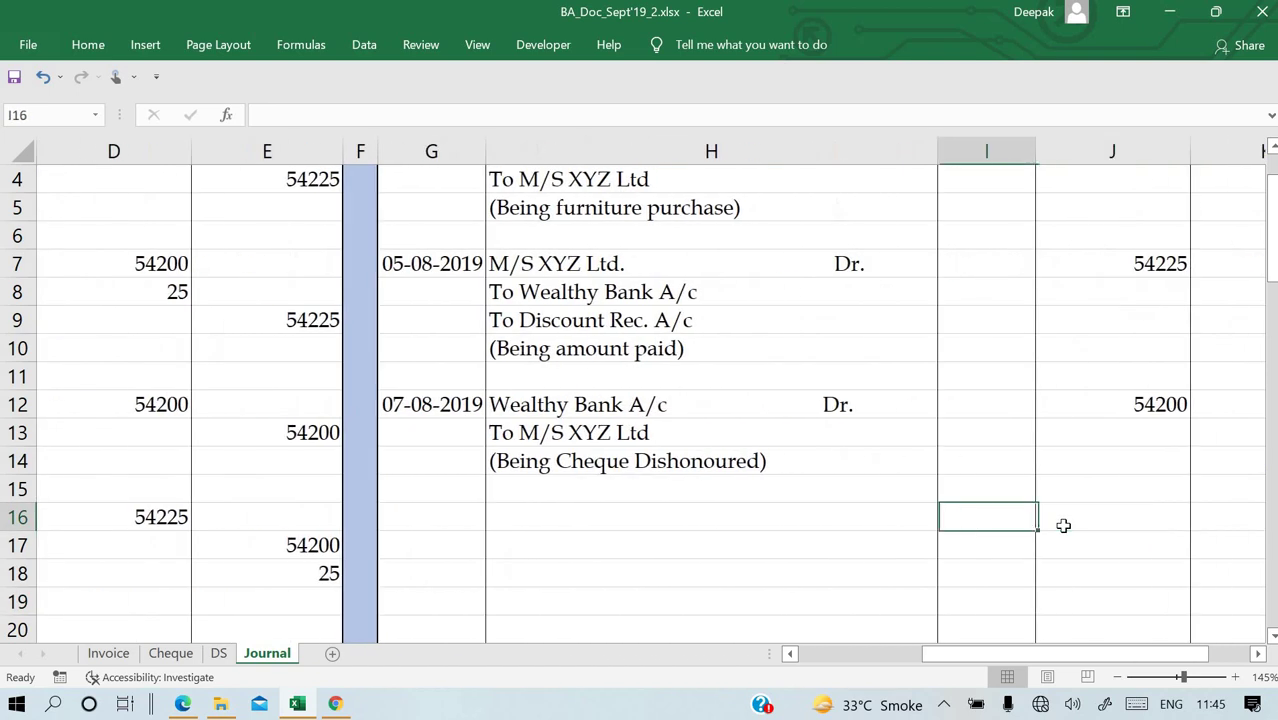
key(Up)
key(Up)
key(Up)
key(Right)
key(Right)
key(Right)
key(Right)
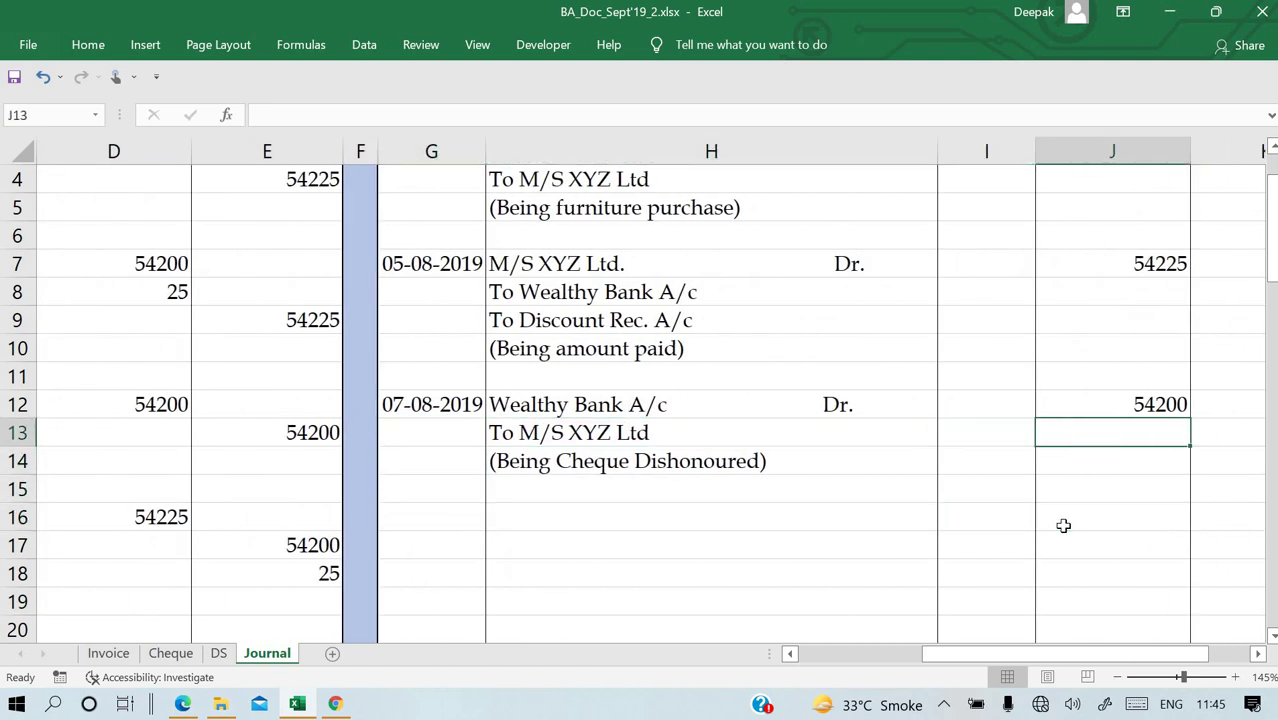
key(Left)
key(Up)
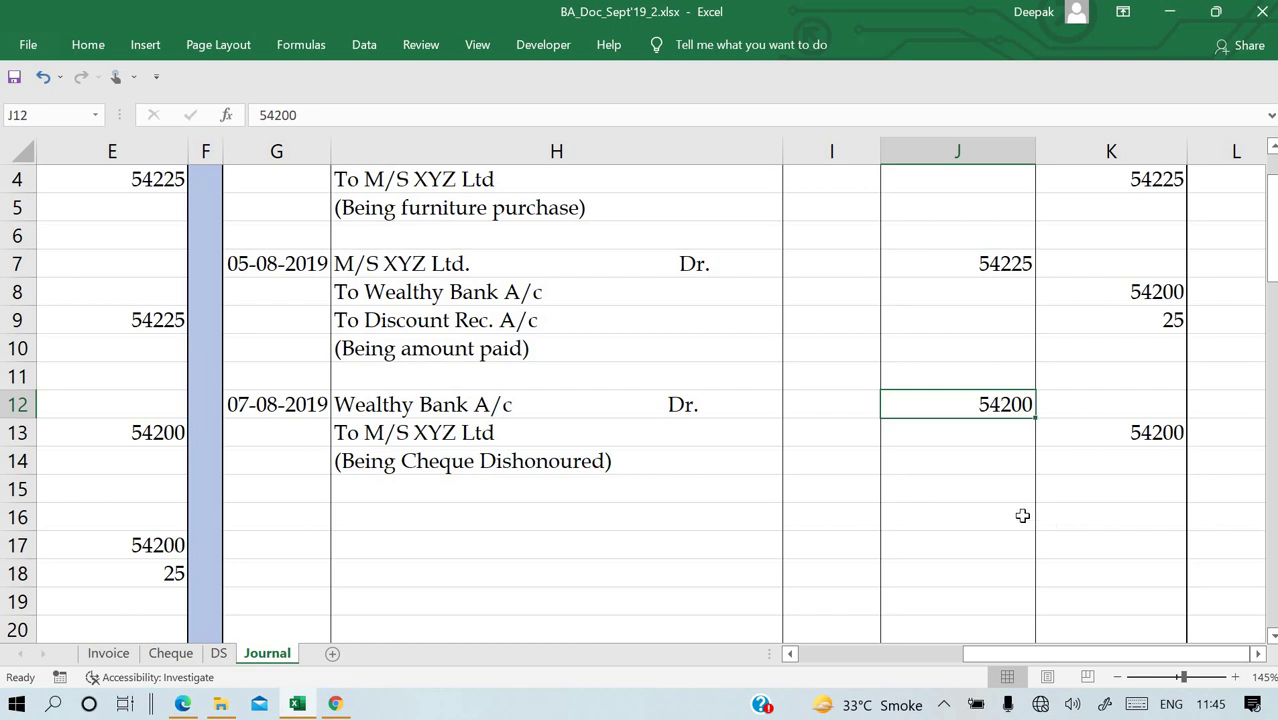
click(291, 436)
click(18, 432)
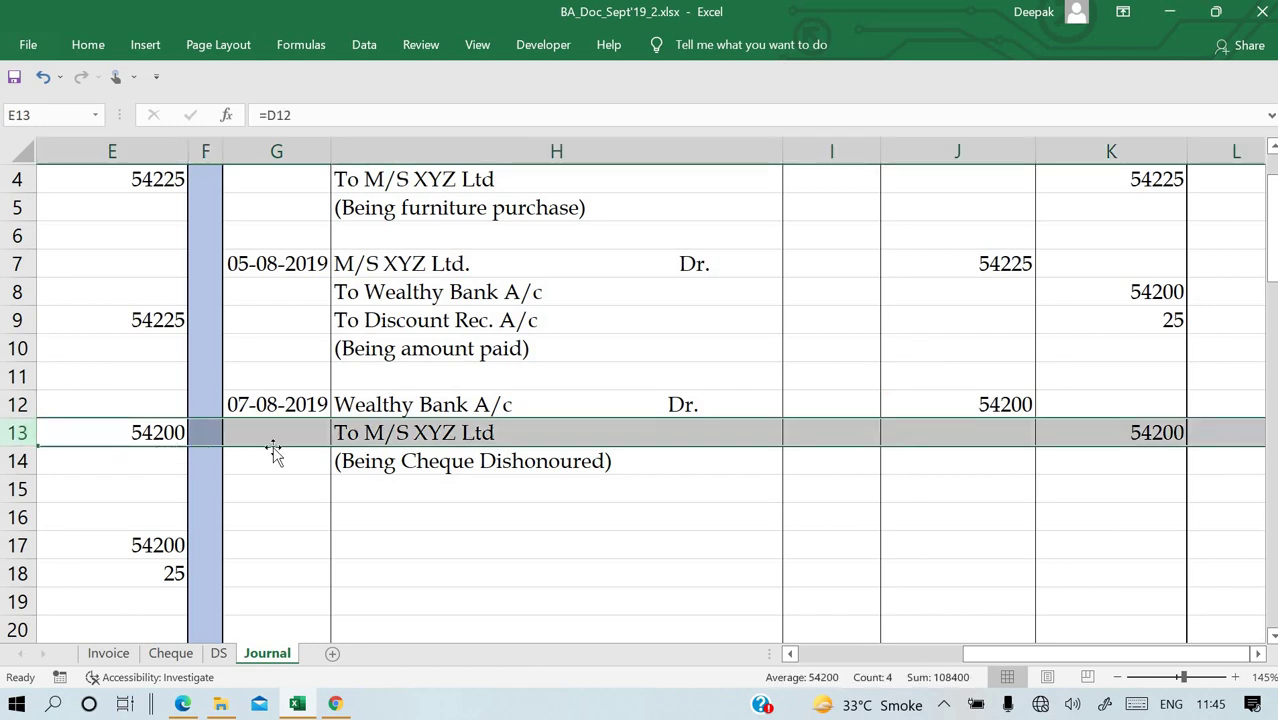
click(318, 432)
drag(340, 432, 1148, 459)
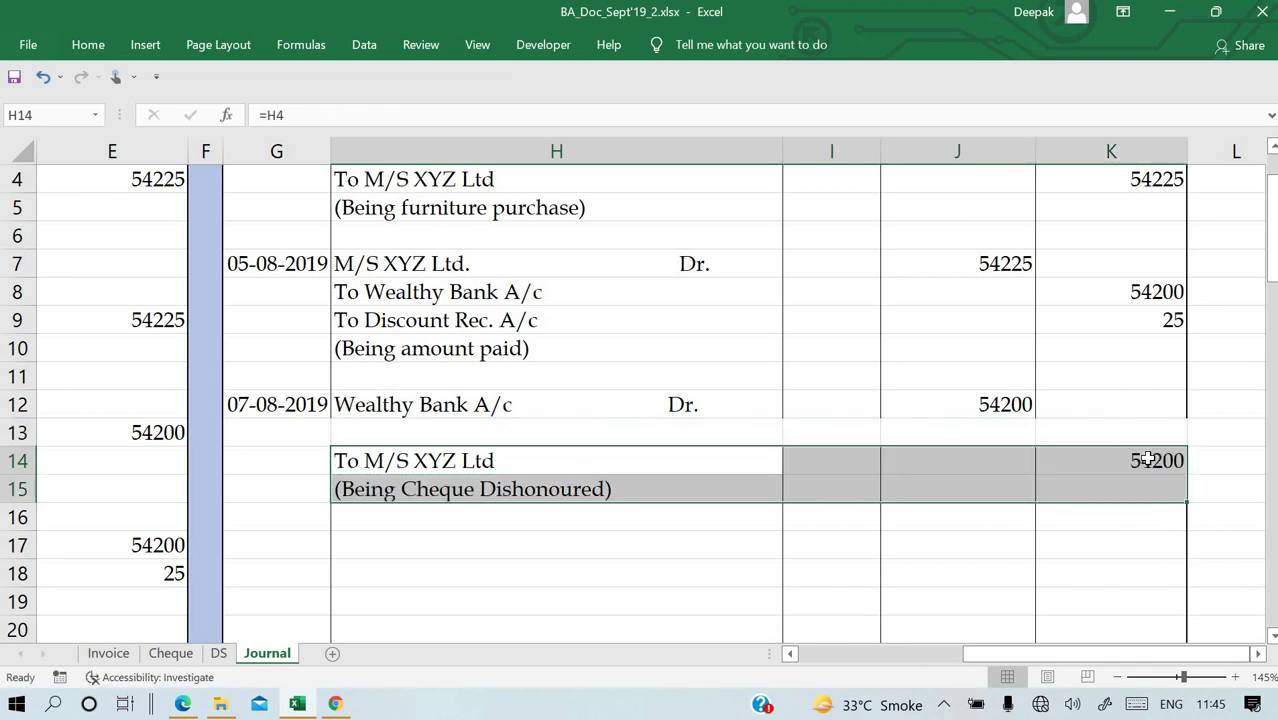
click(600, 424)
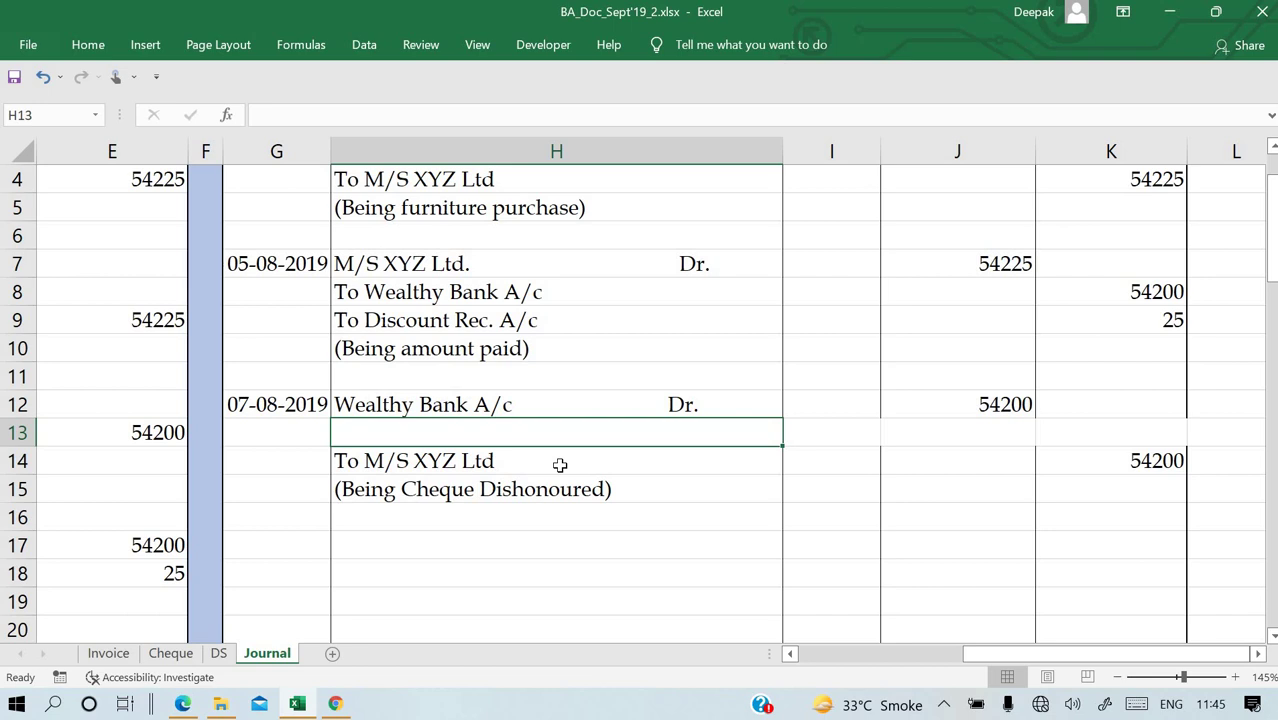
Write 'Discount Rec. A/c Dr.' as the narration line in H13 and realign the Wealthy Bank line.
text(Discount)
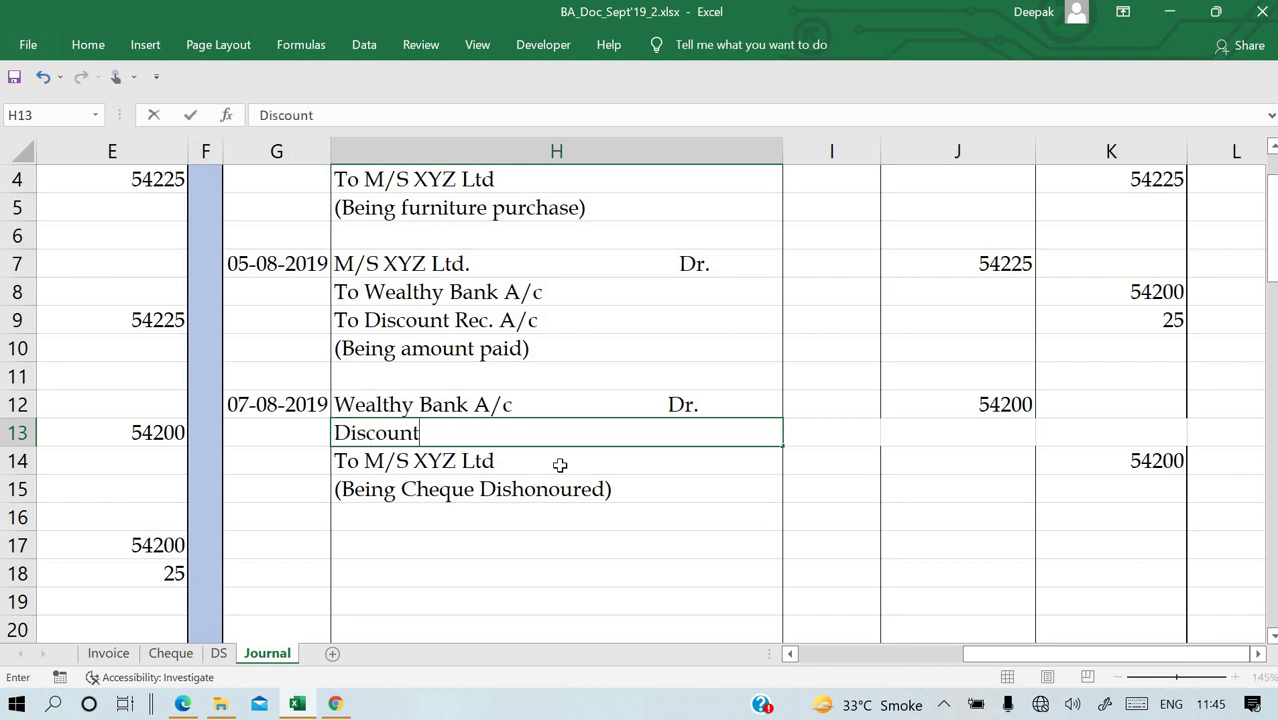
text( A?c)
text(/c)
key(Return)
key(Up)
key(F2)
key(Return)
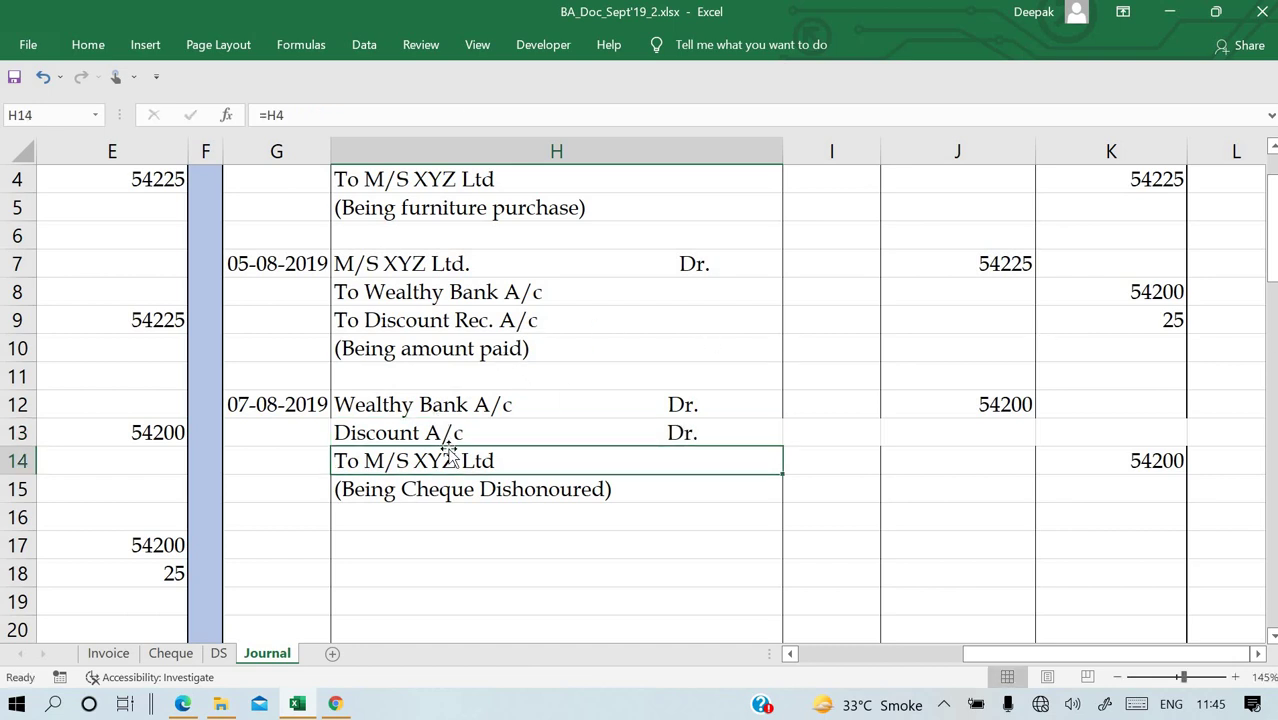
double_click(427, 432)
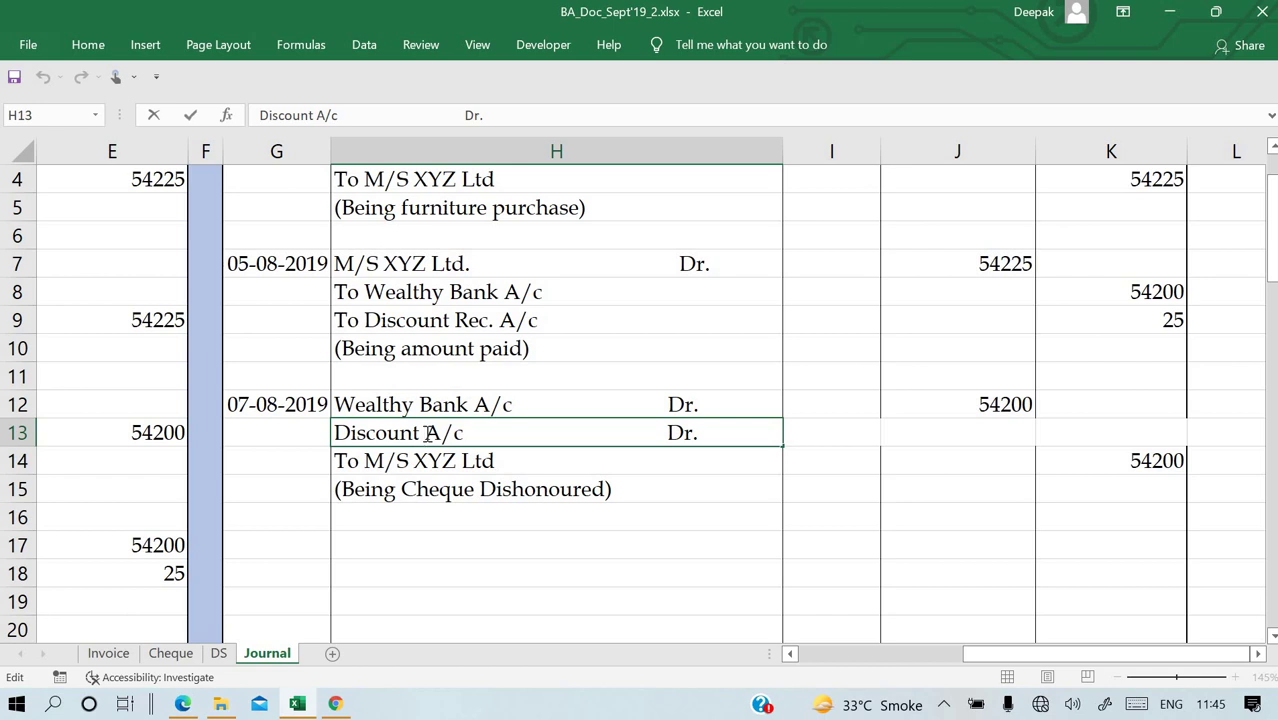
text(Rec.)
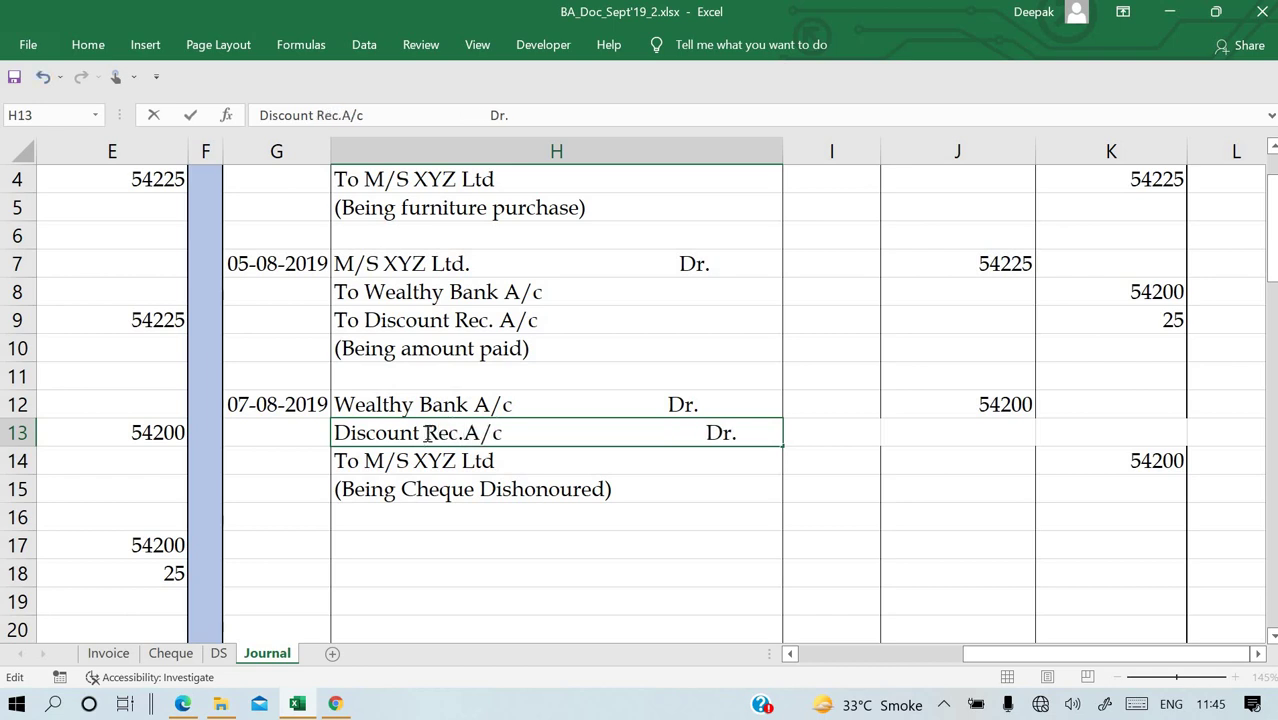
key(Return)
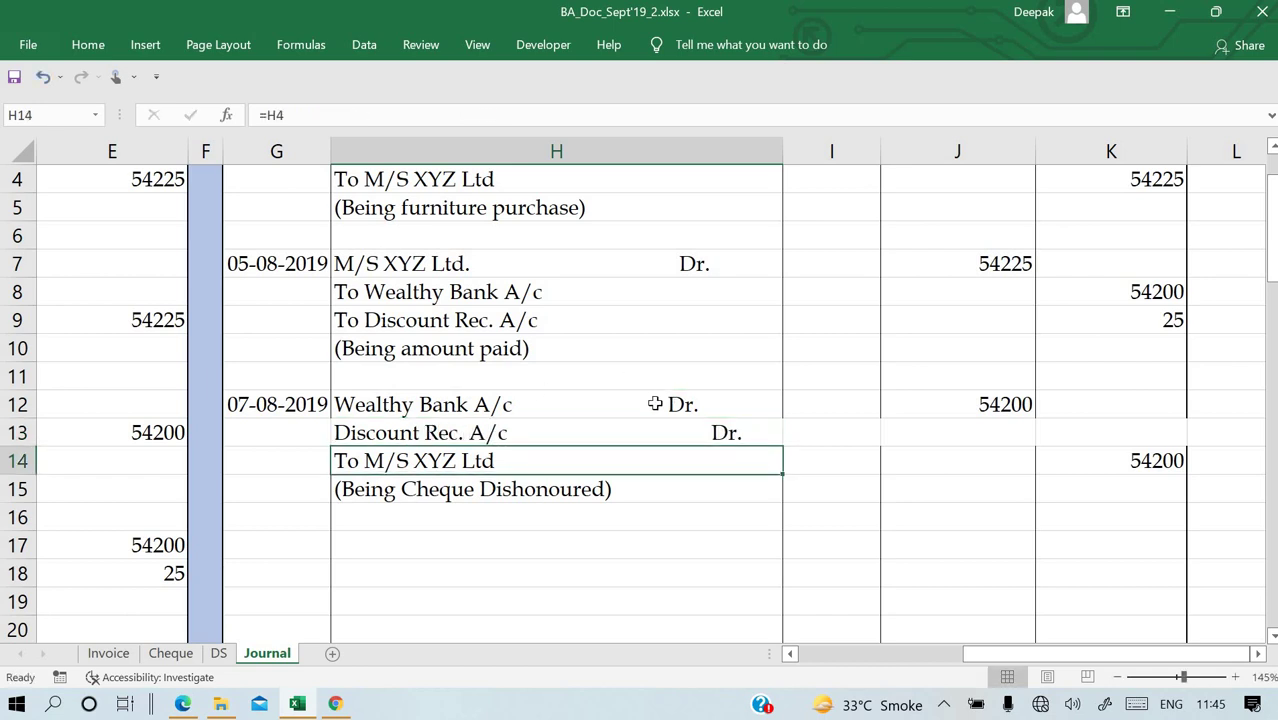
double_click(655, 403)
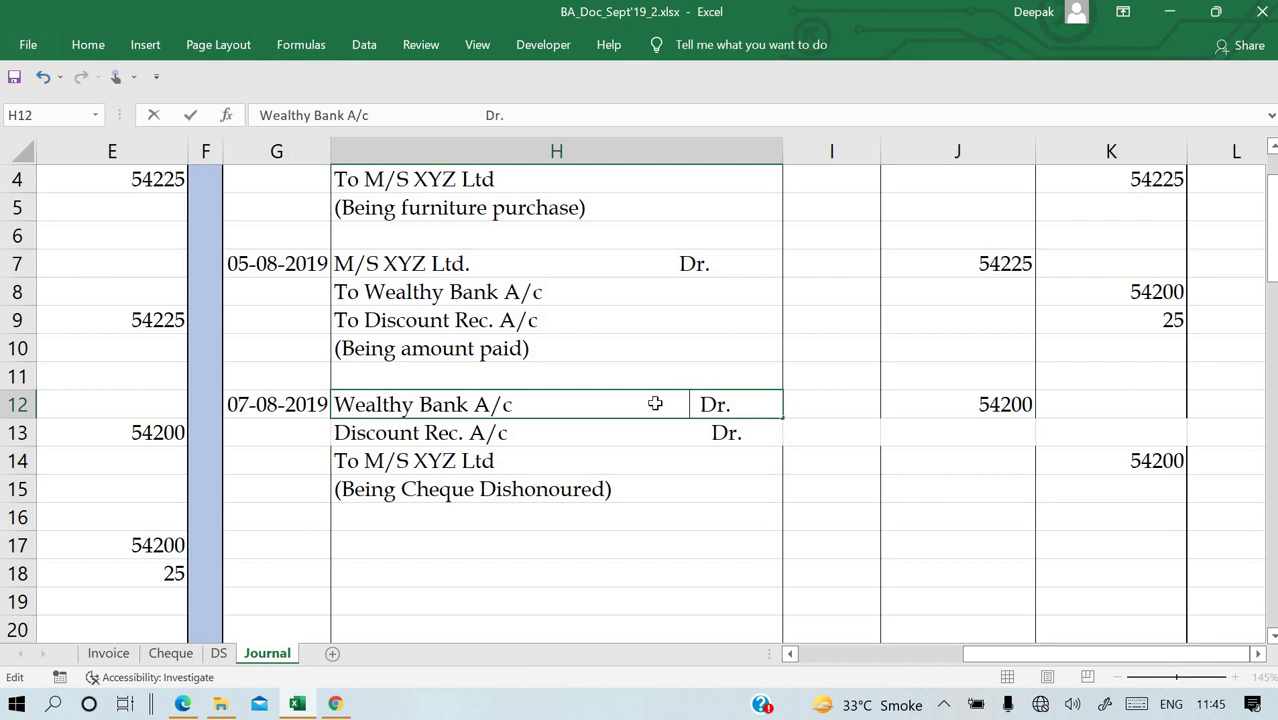
key(Return)
Enter a 25 debit in J13 and set K14 to =J7 so XYZ Ltd credits 54225.
click(1013, 425)
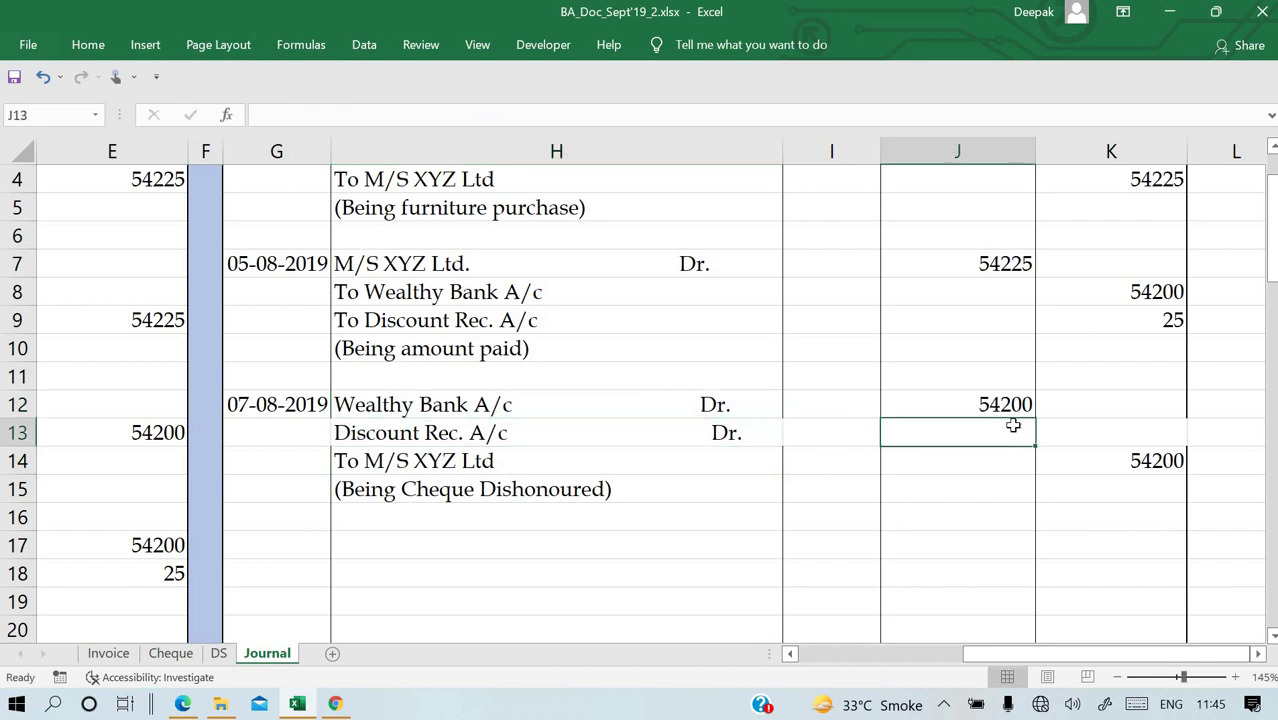
text(25)
key(Return)
key(Right)
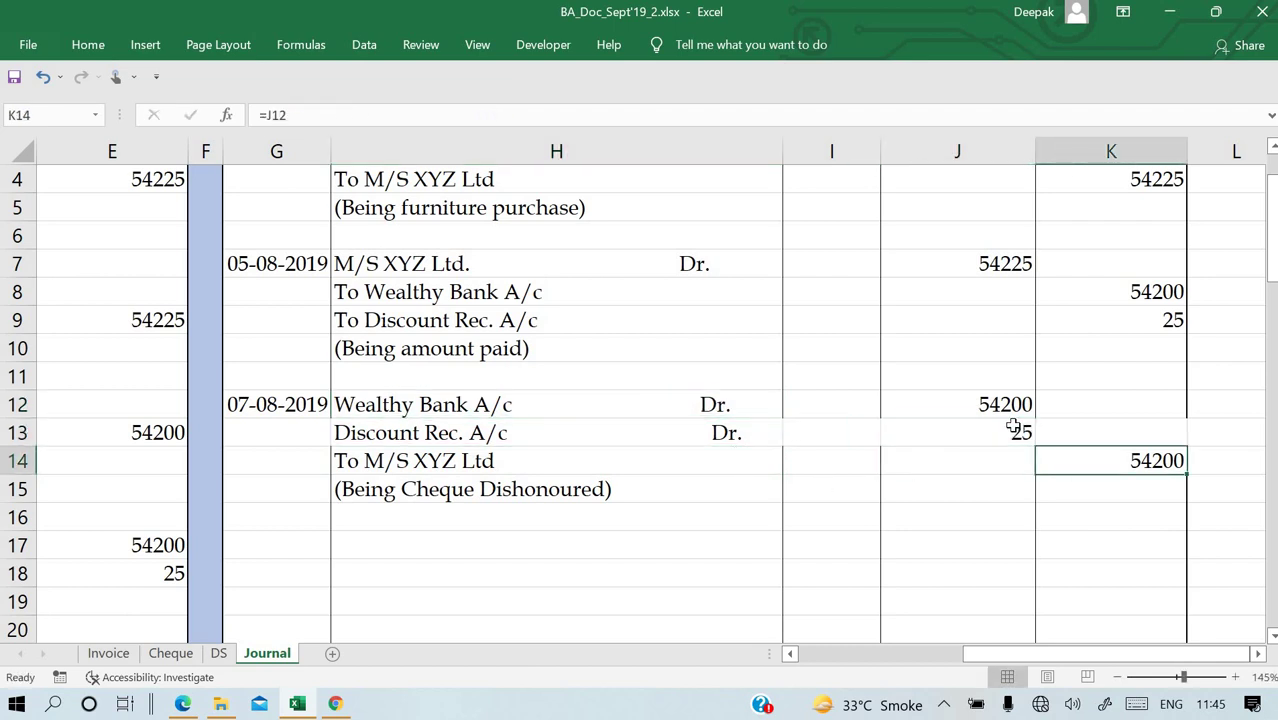
text(=)
key(Up)
key(Up)
key(Up)
key(Up)
key(Up)
key(Up)
key(Up)
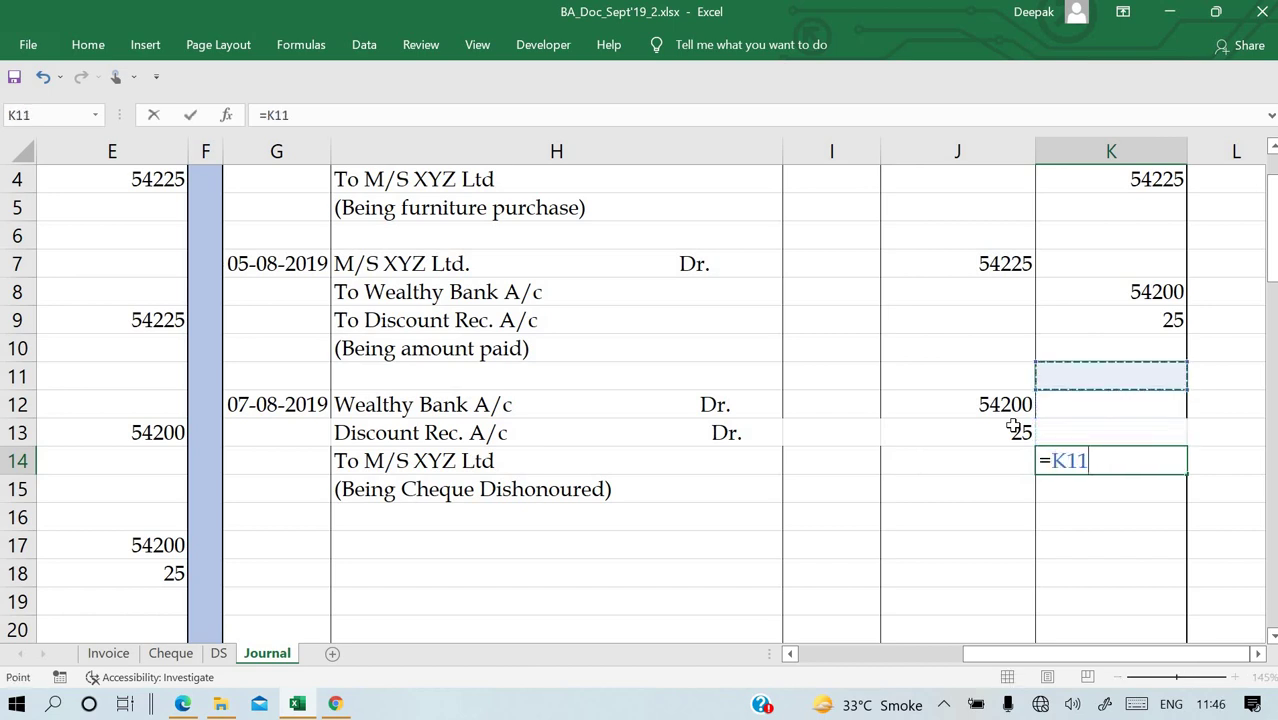
key(Left)
key(Return)
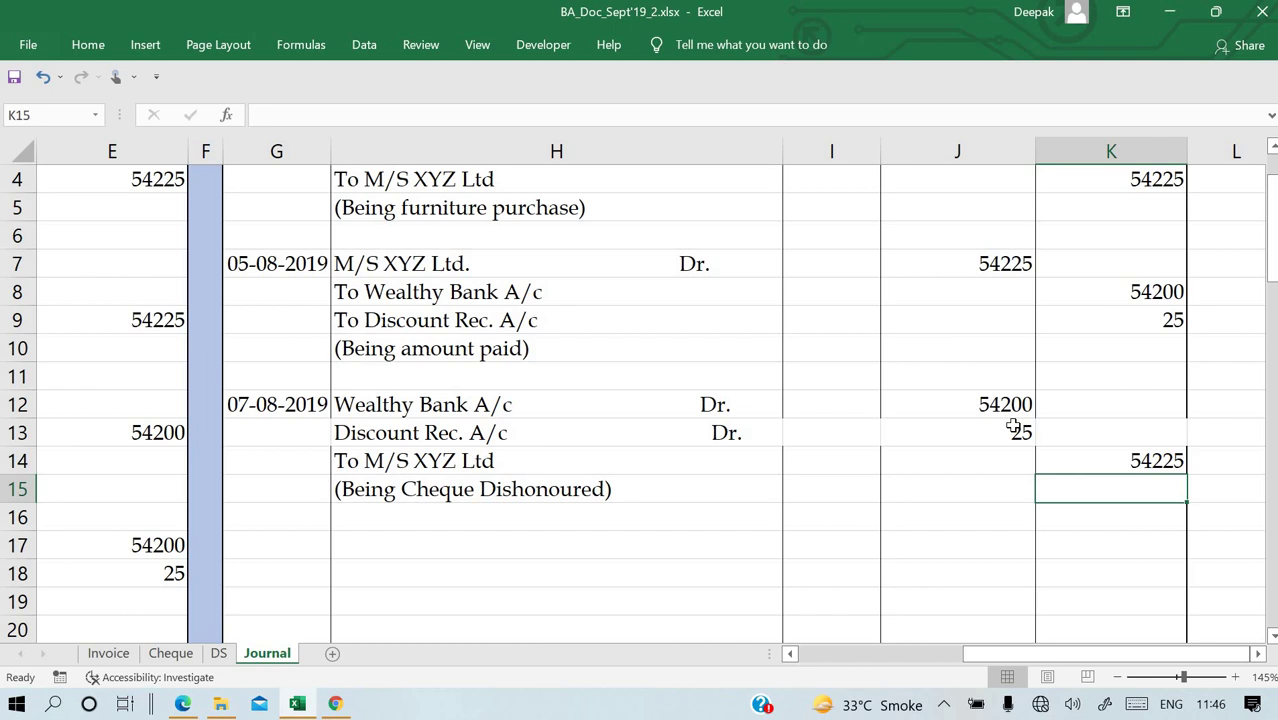
scroll(1013, 428, left, 3)
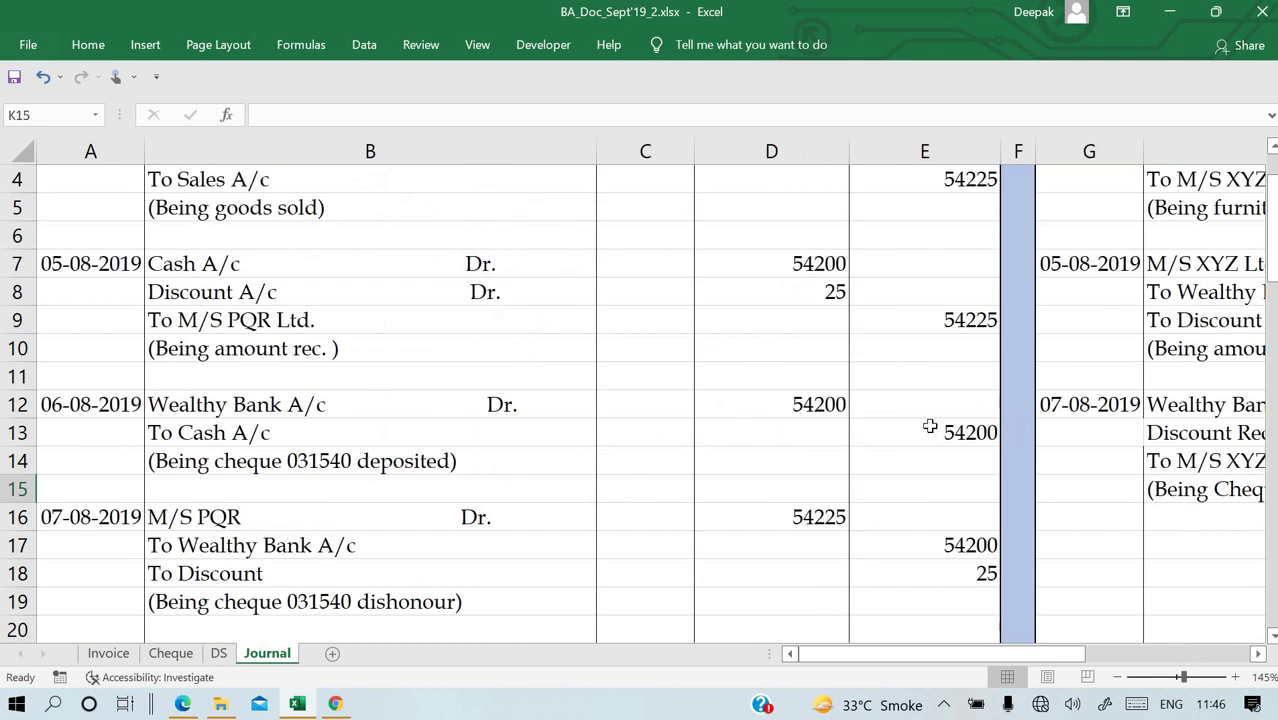
Scroll over the balanced journal entries, then bring up the BA_Sept'19_Set 2.pdf question paper in Edge.
click(689, 399)
scroll(689, 399, down, 2)
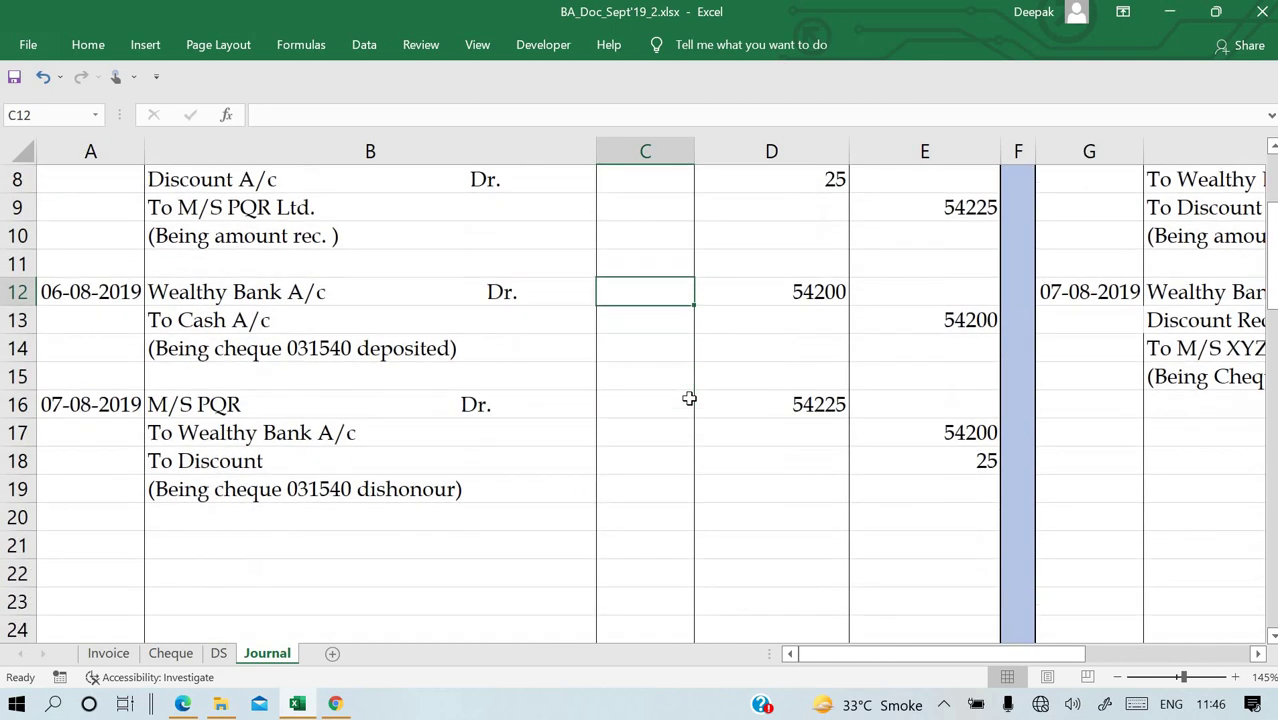
click(473, 411)
scroll(473, 413, up, 3)
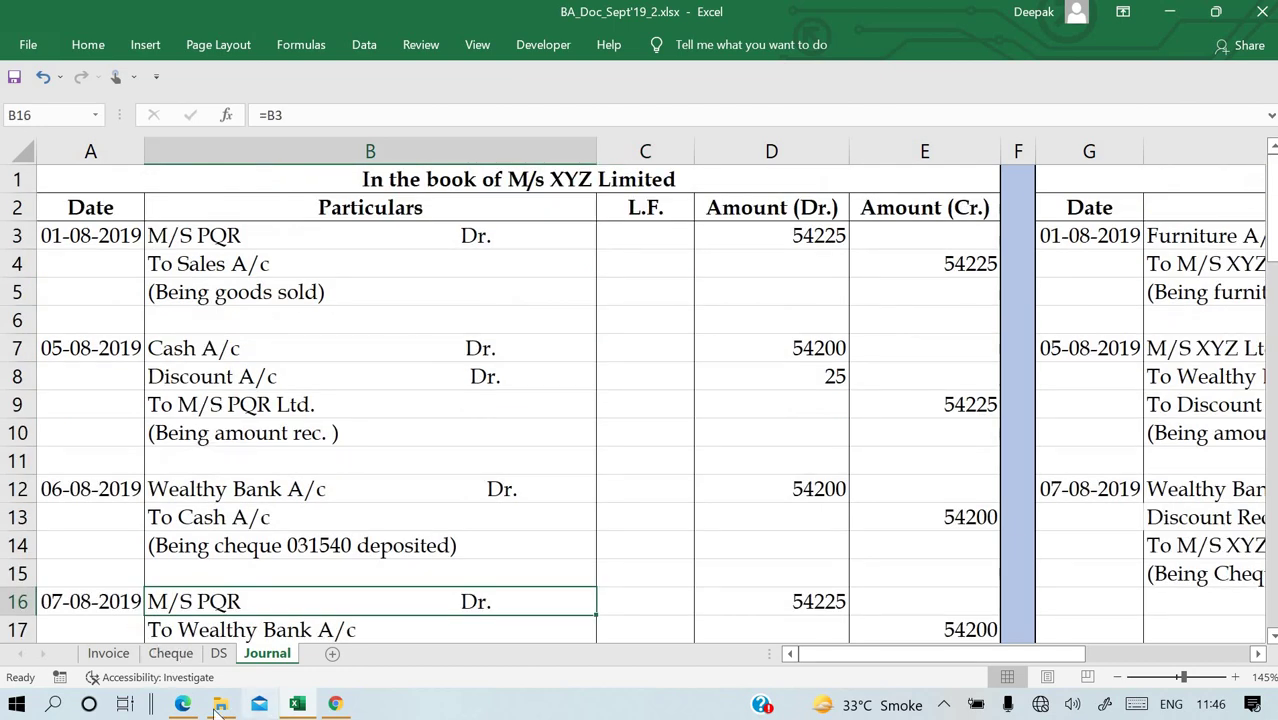
click(183, 704)
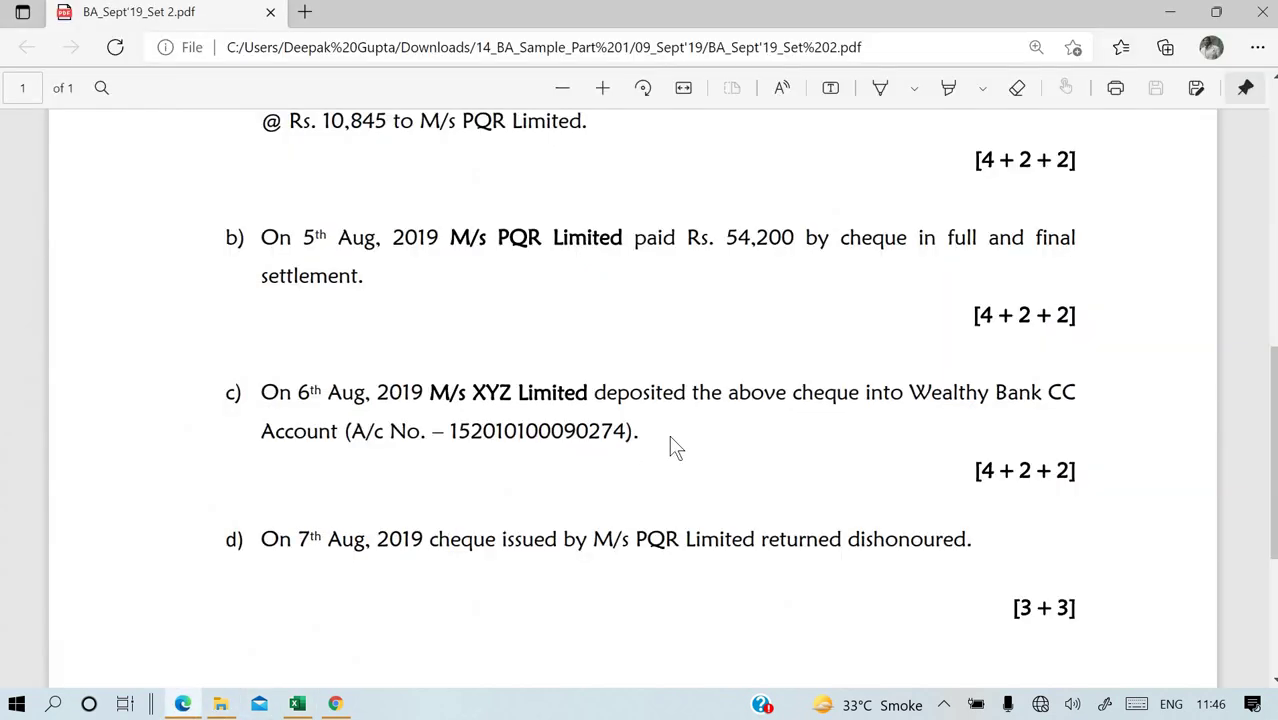
scroll(675, 447, up, 1)
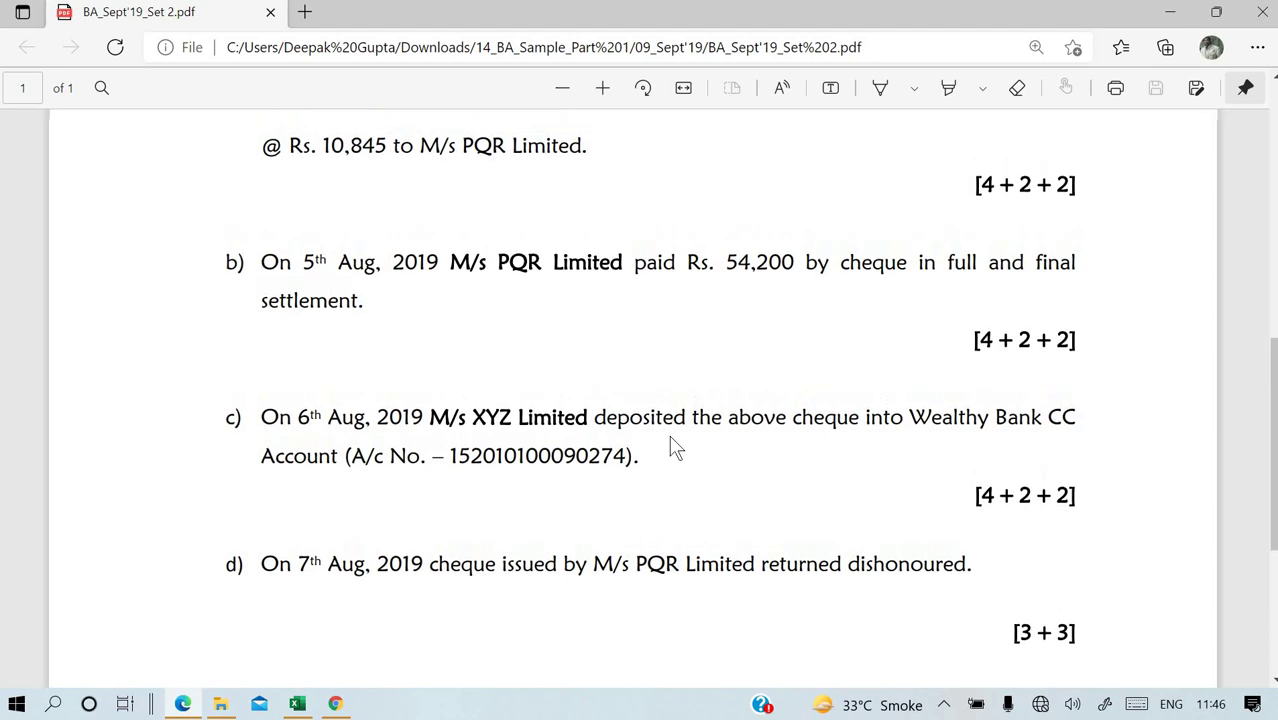
scroll(675, 447, up, 1)
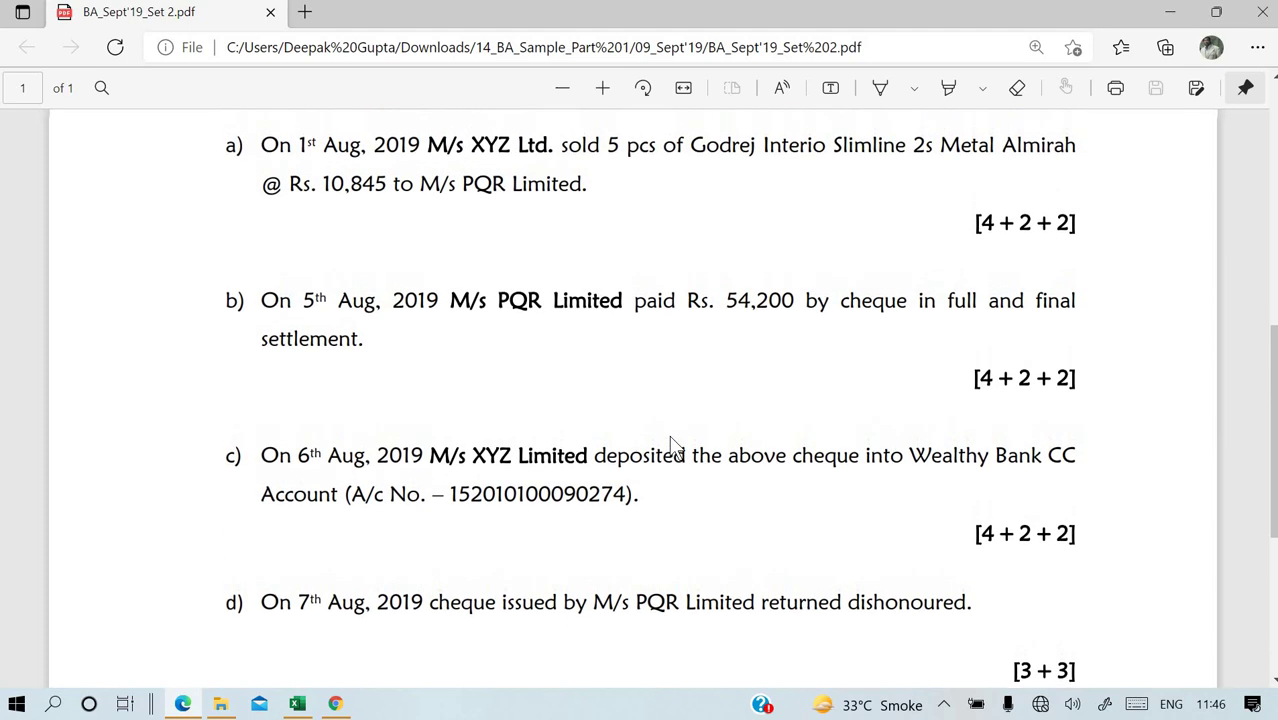
scroll(675, 447, up, 1)
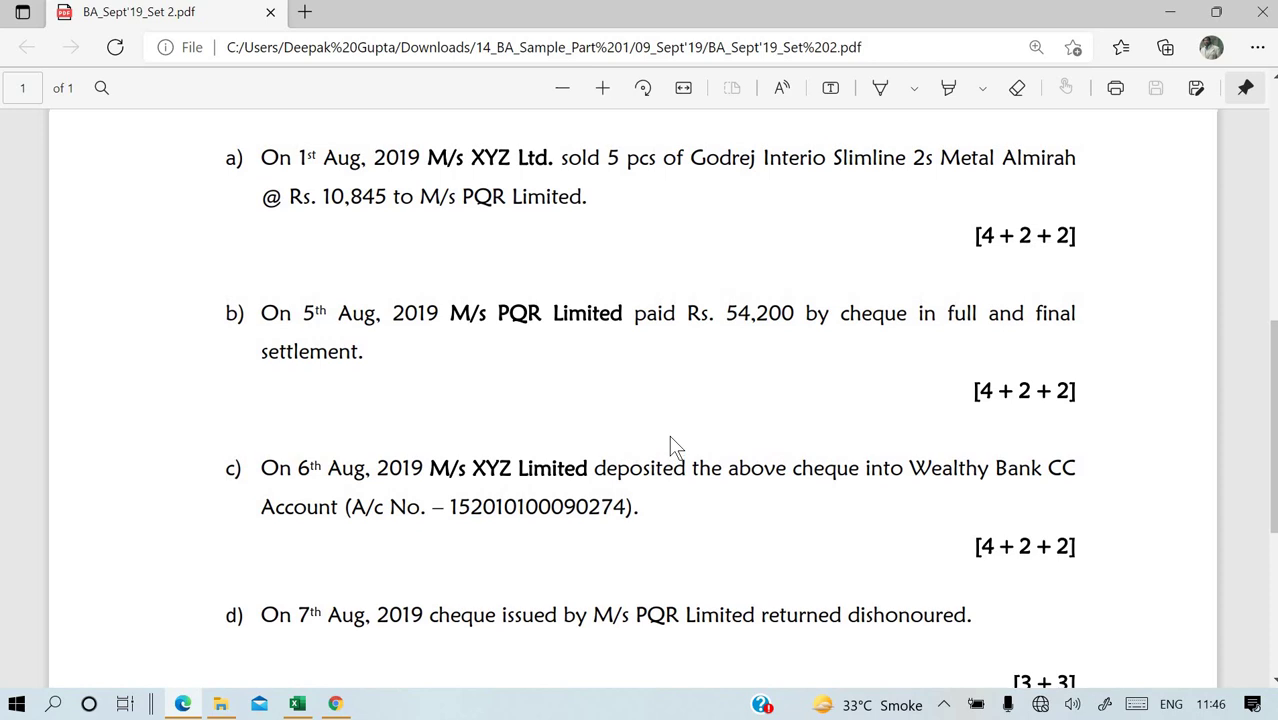